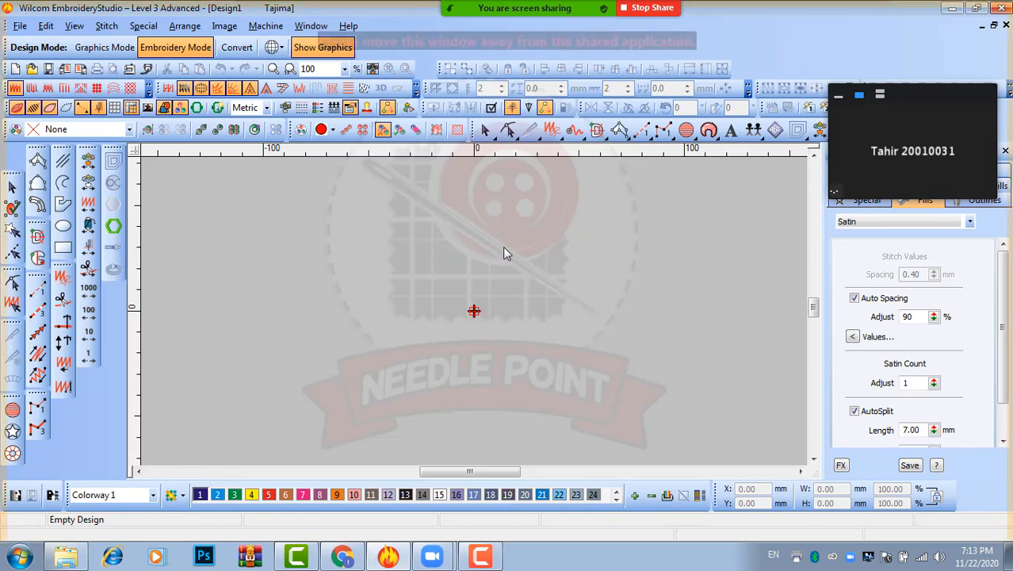
key("shift+z")
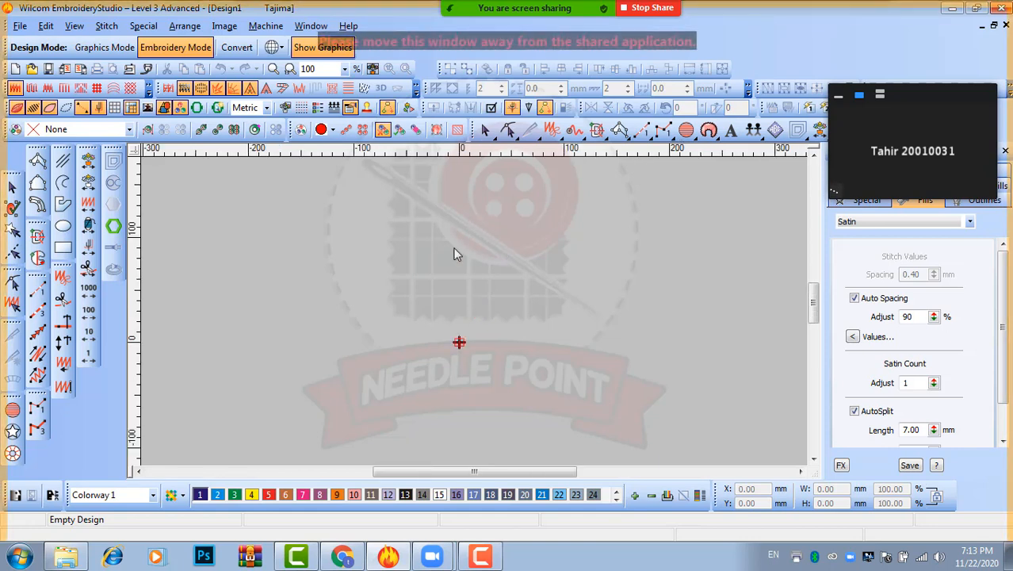
key("z")
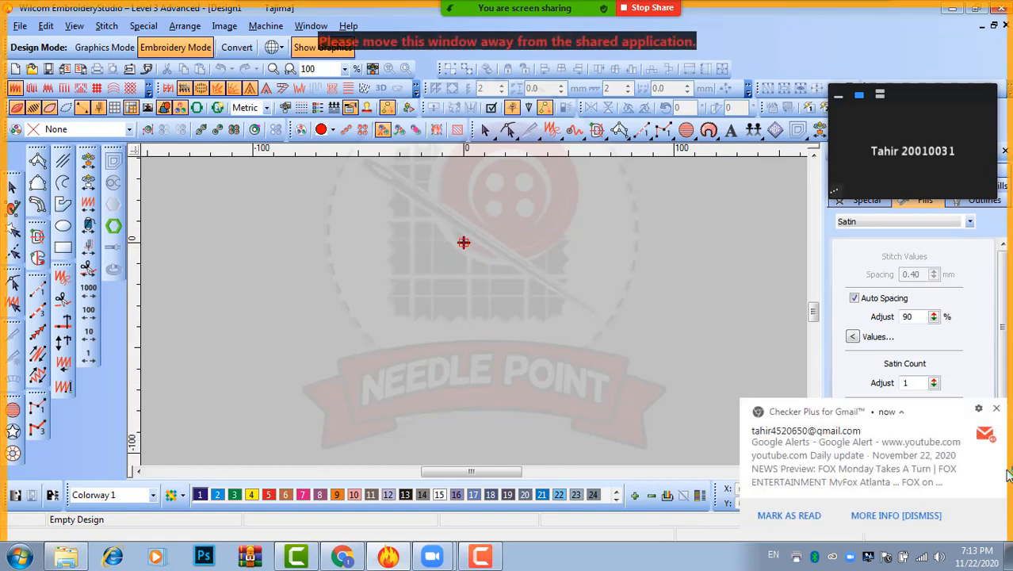
left_click(996, 409)
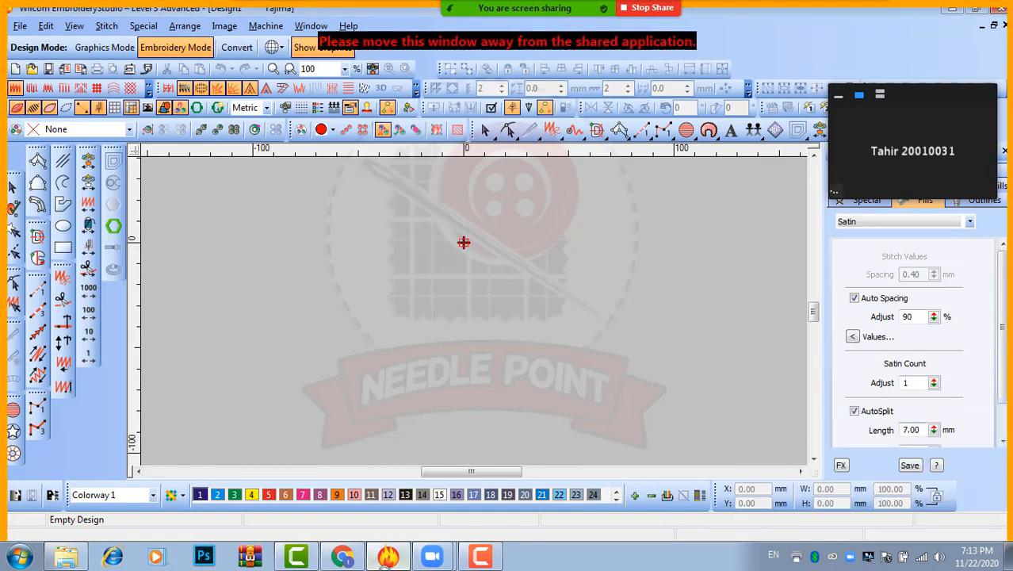
Step: Switch to Chrome and open the Google homepage in a new tab
left_click(342, 557)
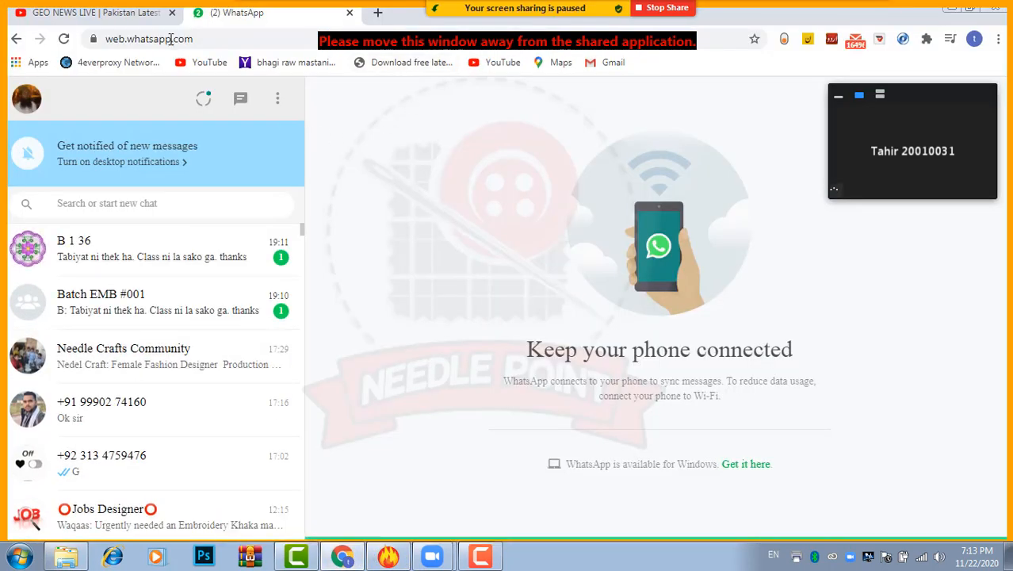
left_click(135, 20)
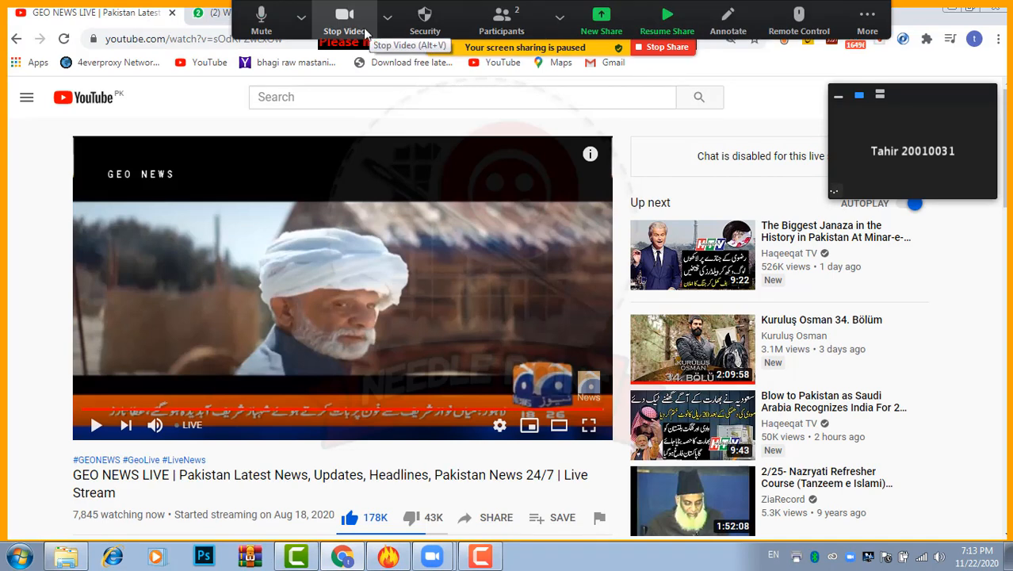
left_click(230, 14)
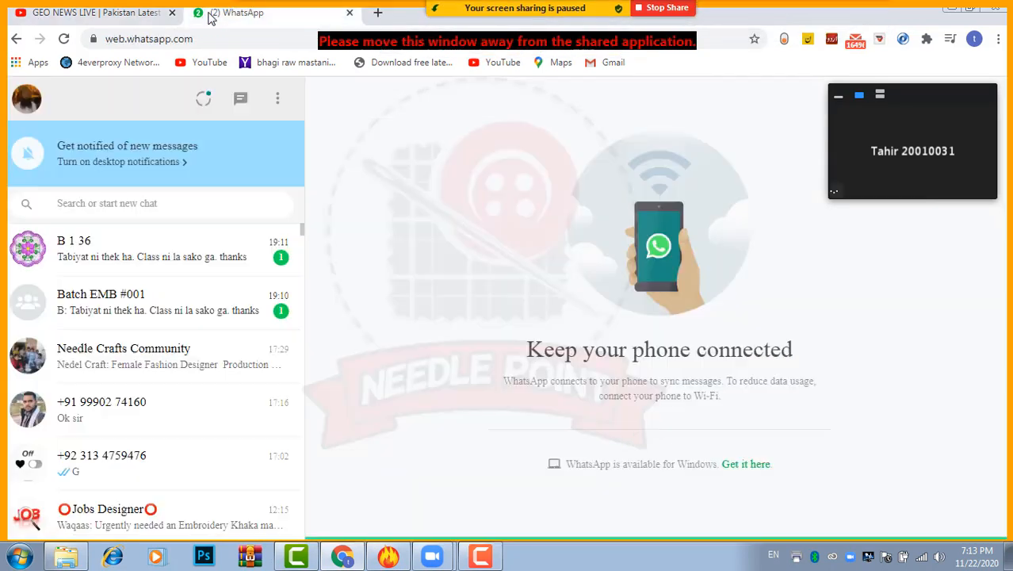
left_click(381, 16)
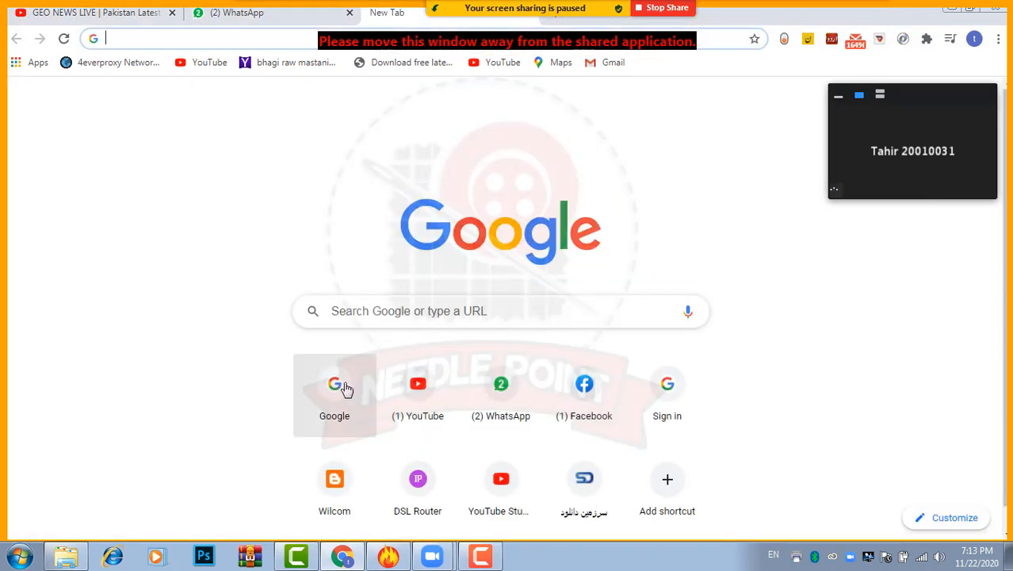
left_click(337, 388)
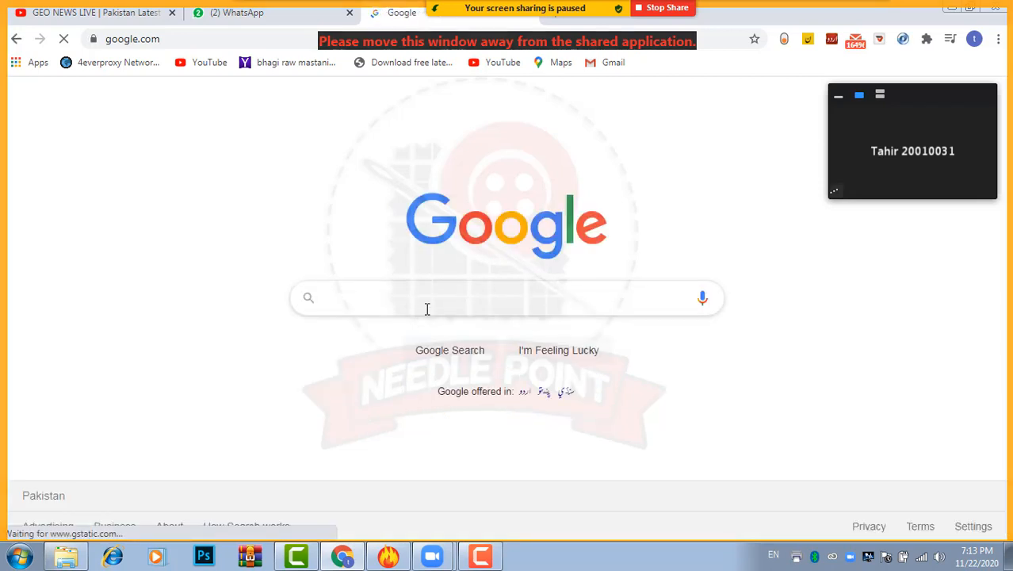
Step: Search Google for "multi head embroidery machine" and show the image results
left_click(428, 306)
type("m")
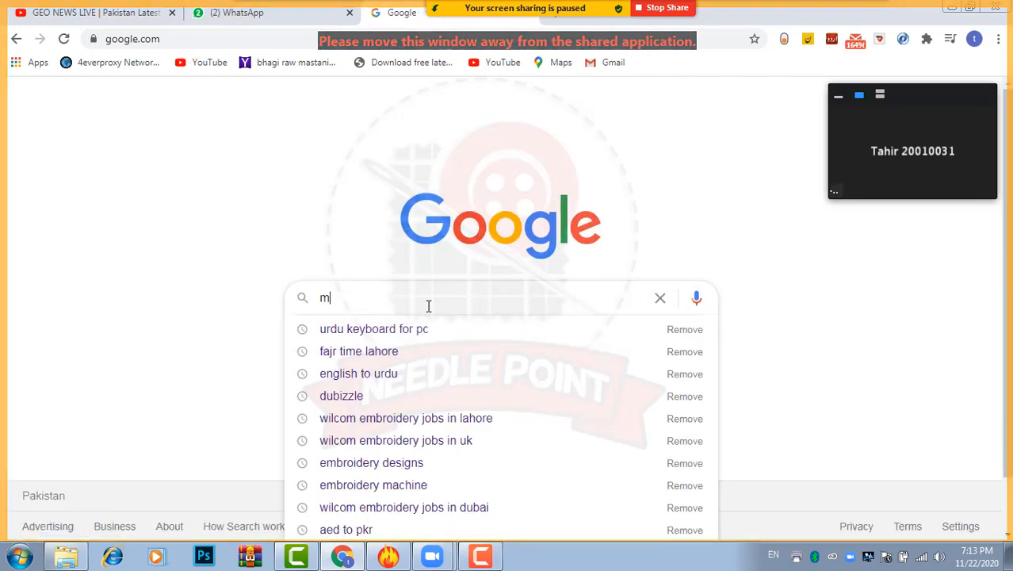
type("uti")
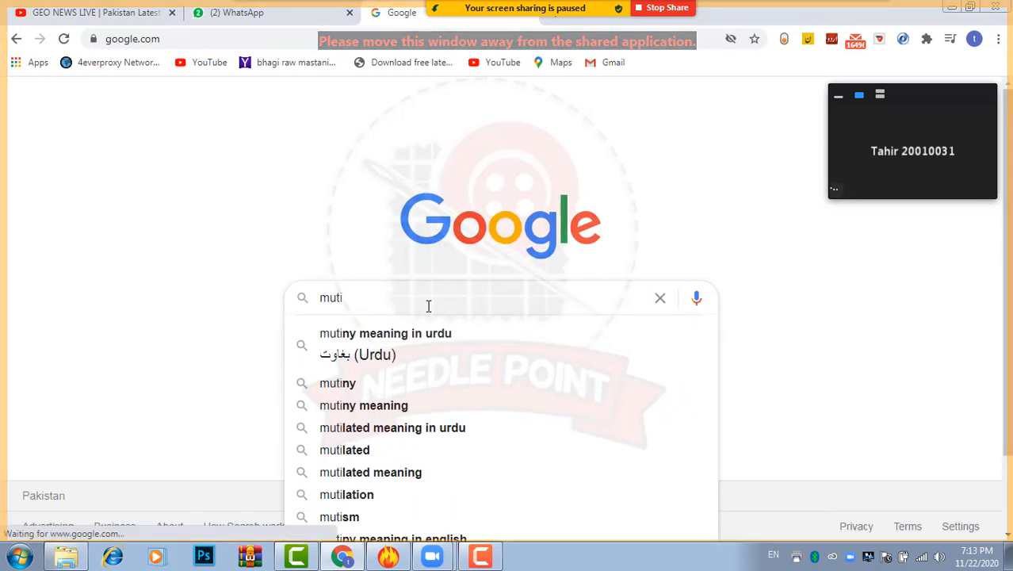
key("BackSpace")
key("BackSpace")
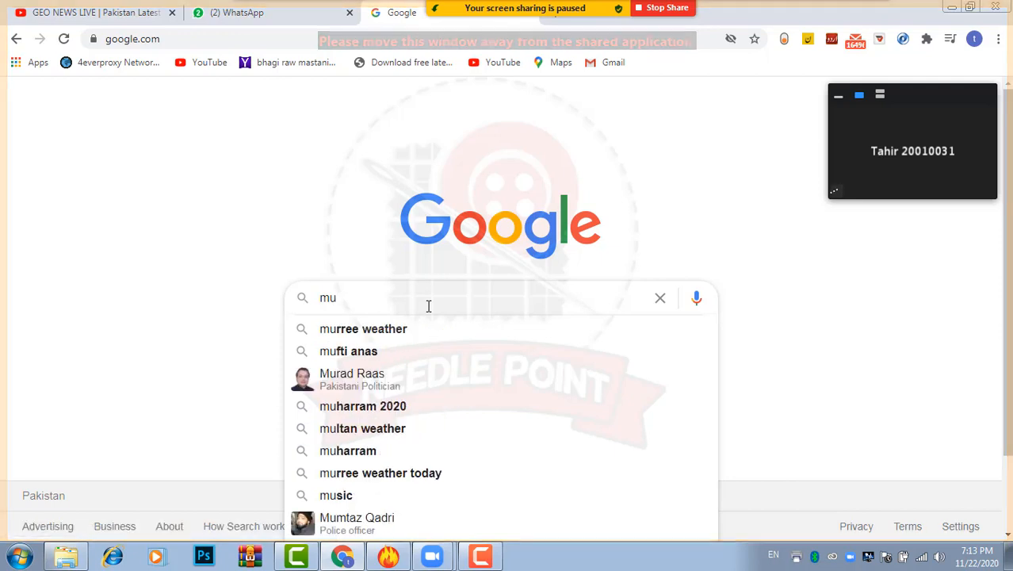
type("lti")
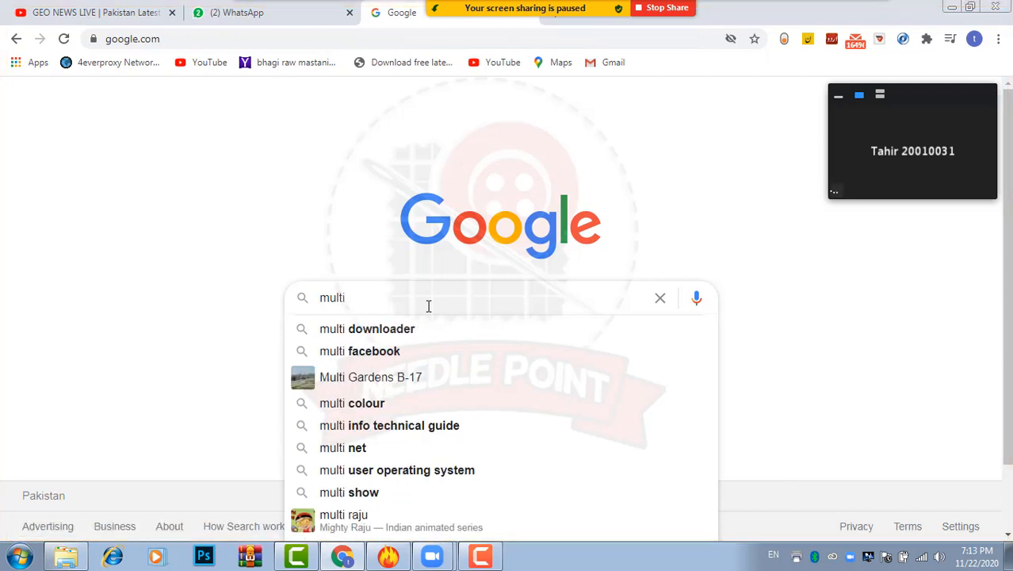
type(" haed")
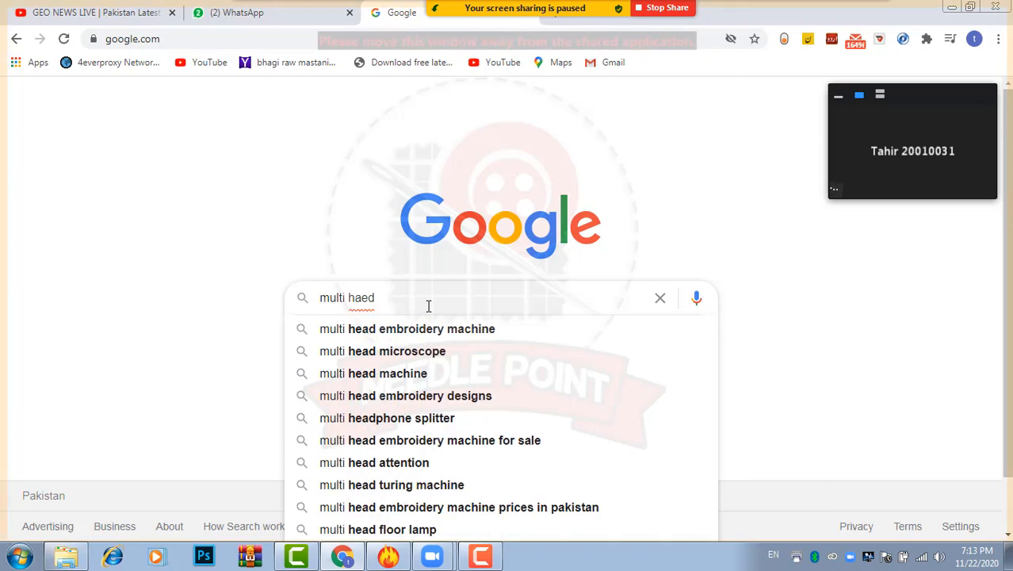
left_click(484, 333)
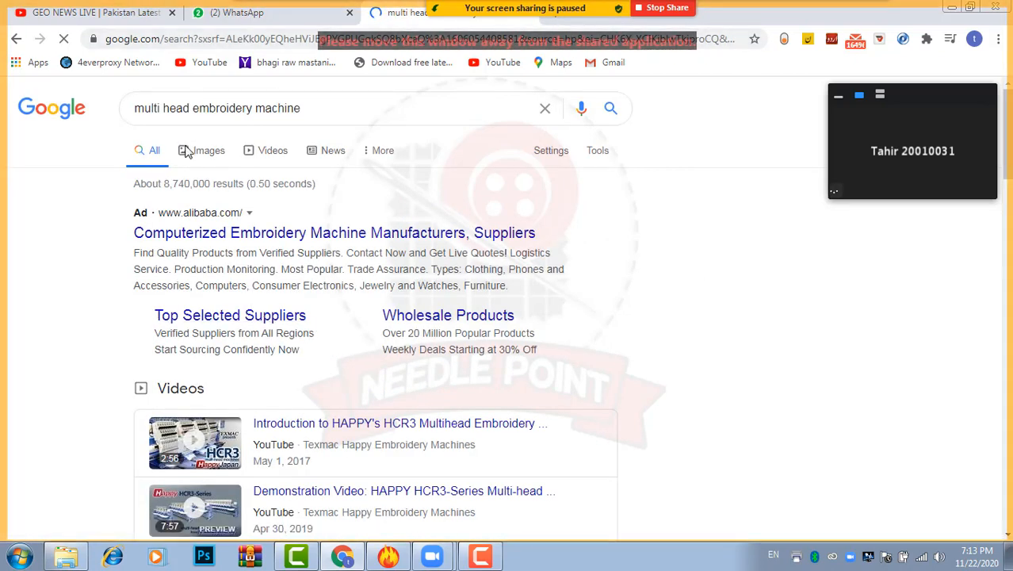
left_click(208, 153)
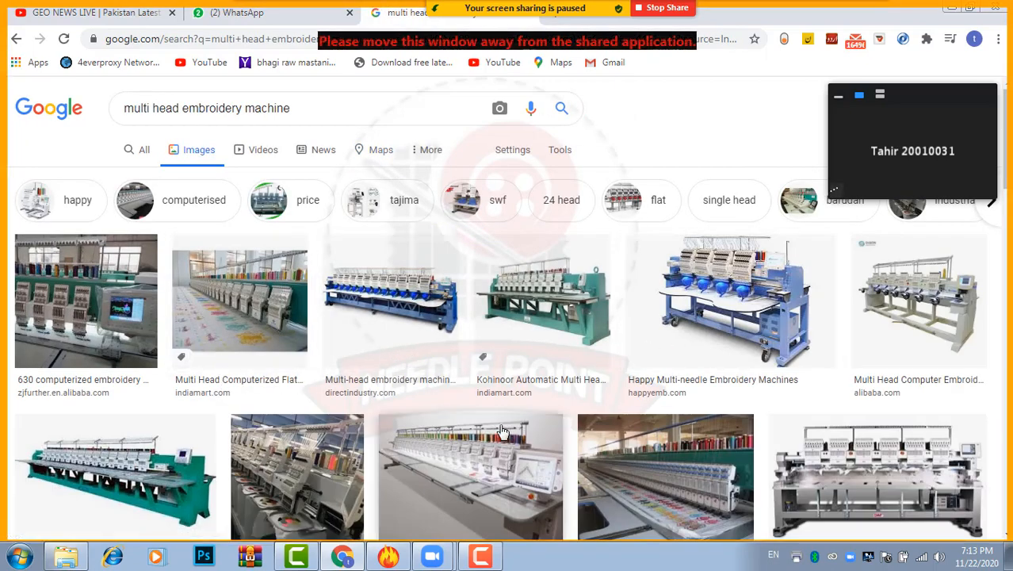
Step: Save the Pinterest picture of the TRISHTHA embroidery machine heads as a JPEG in Downloads and view the downloaded file
scroll(507, 426, "down", 1)
scroll(507, 425, "down", 3)
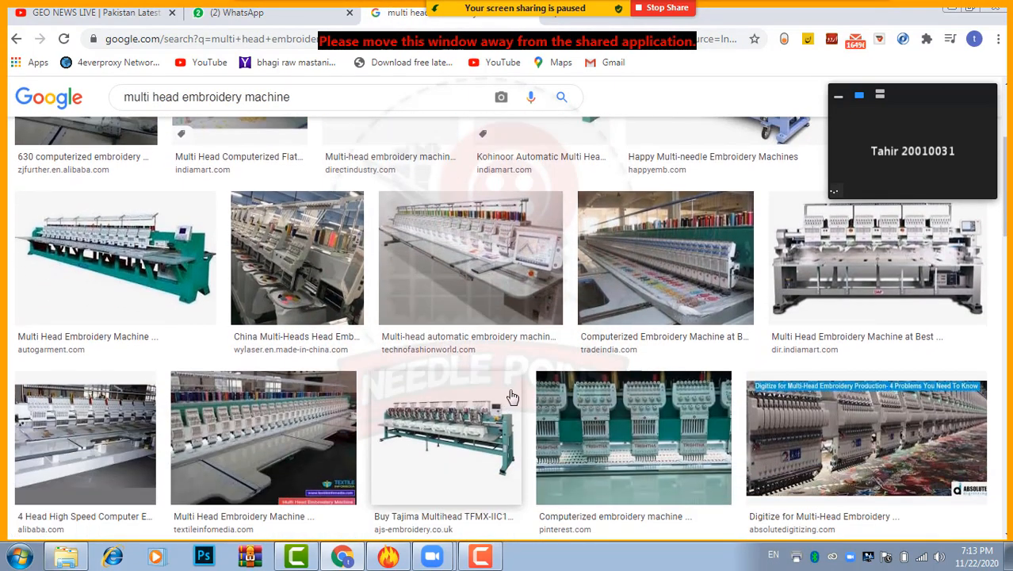
left_click(646, 434)
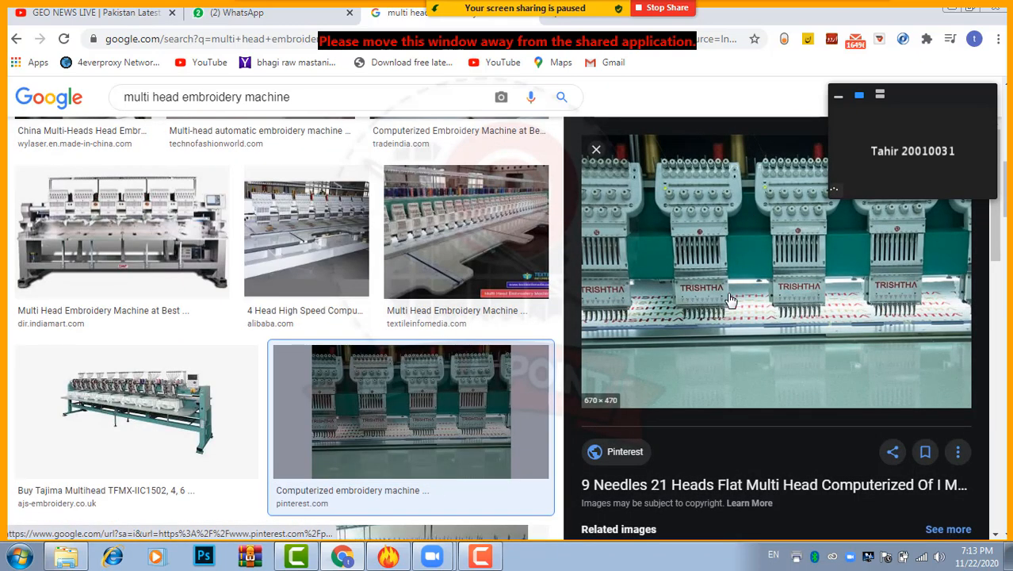
right_click(734, 272)
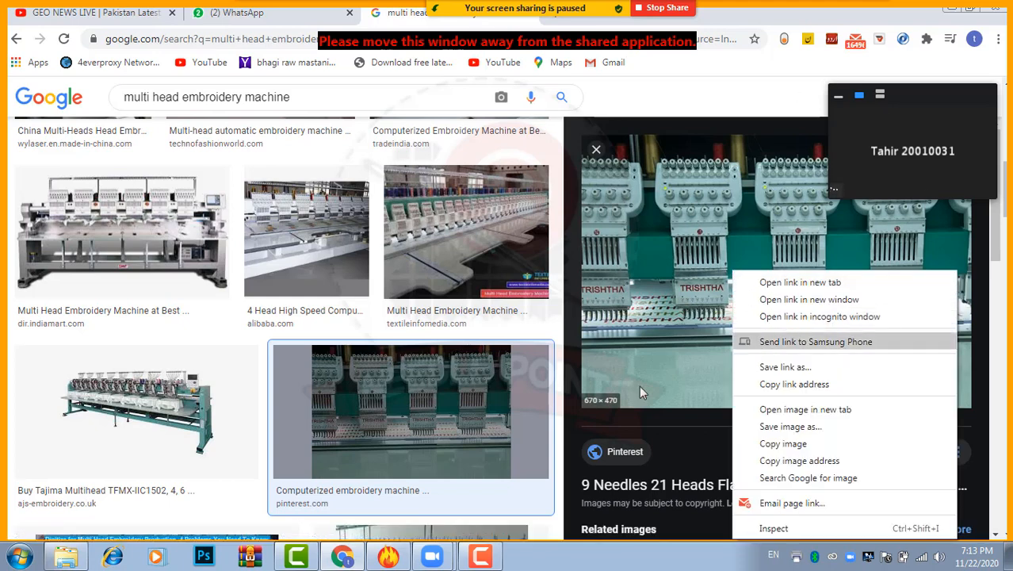
left_click(810, 426)
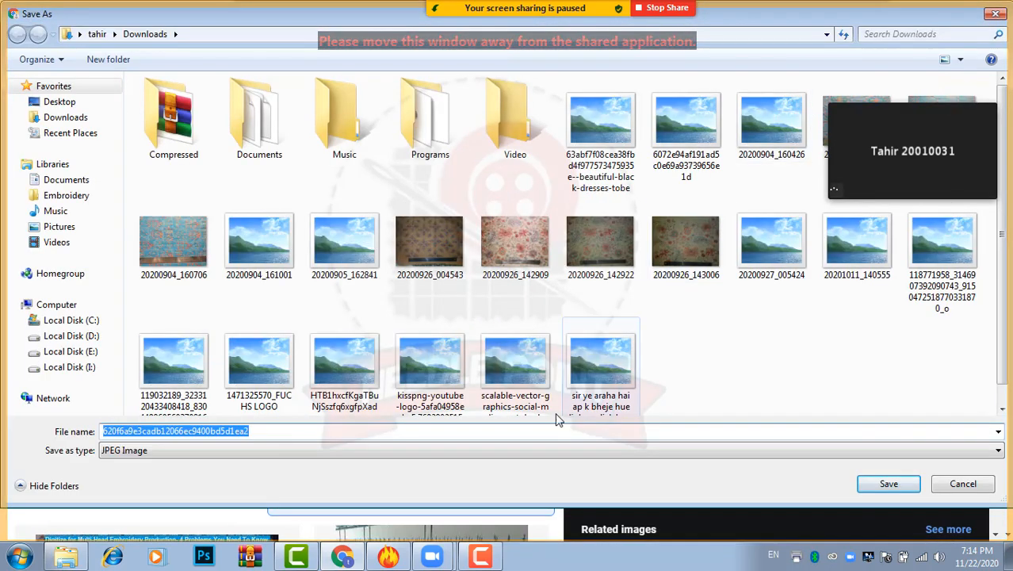
left_click(895, 484)
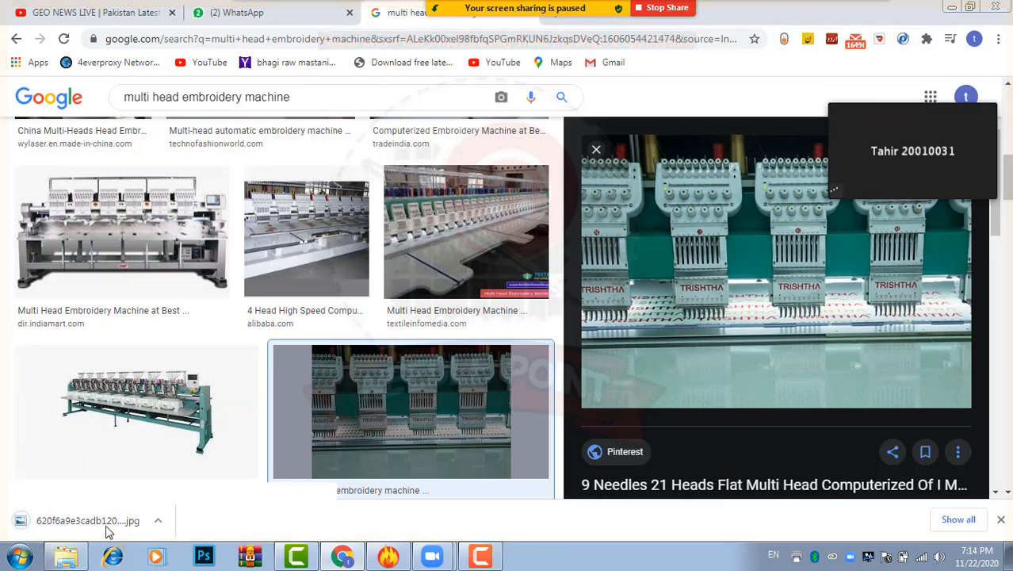
left_click(112, 522)
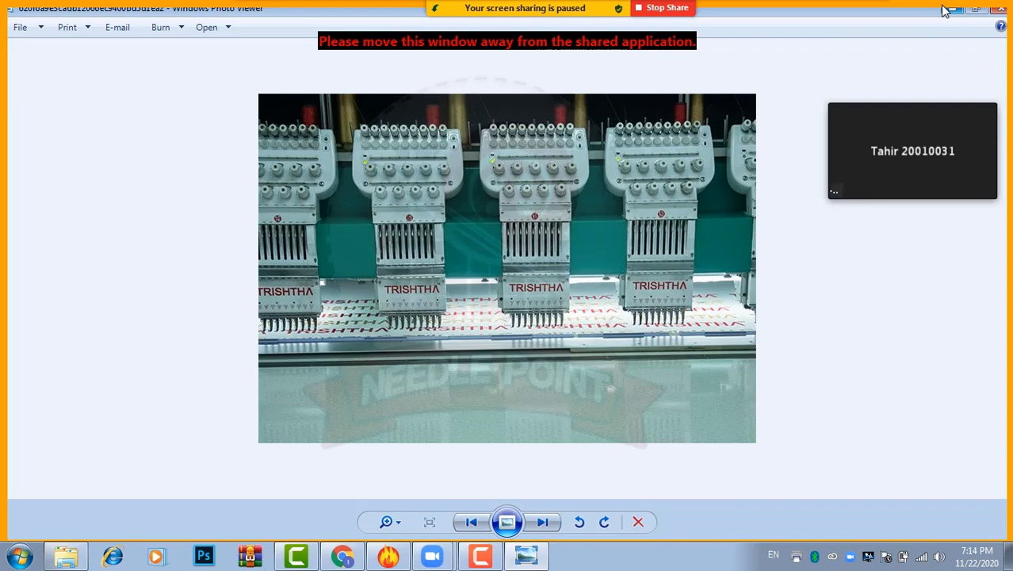
left_click(998, 11)
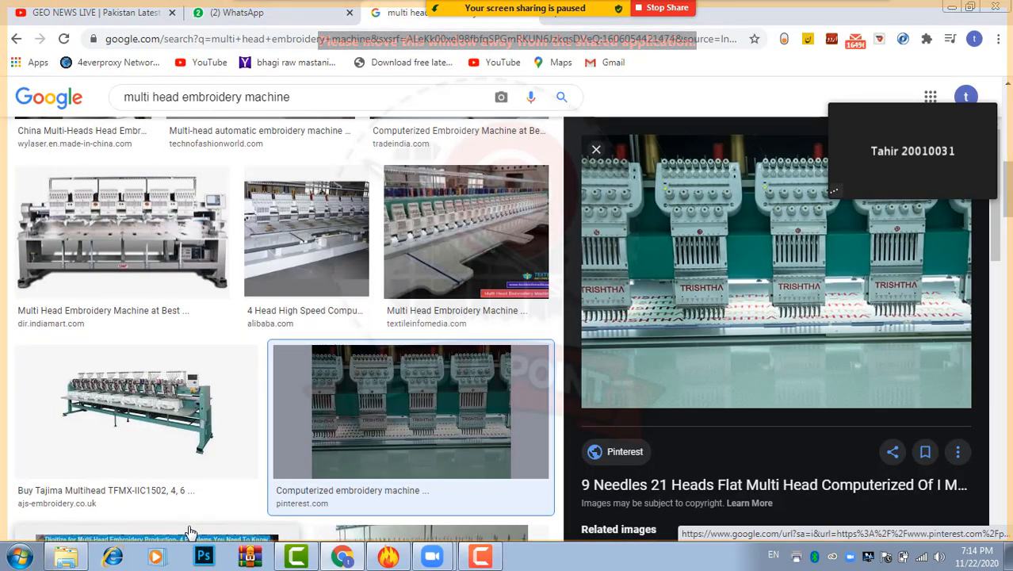
Step: Show the downloaded machine JPEG in its folder from Chrome's download list
left_click(194, 14)
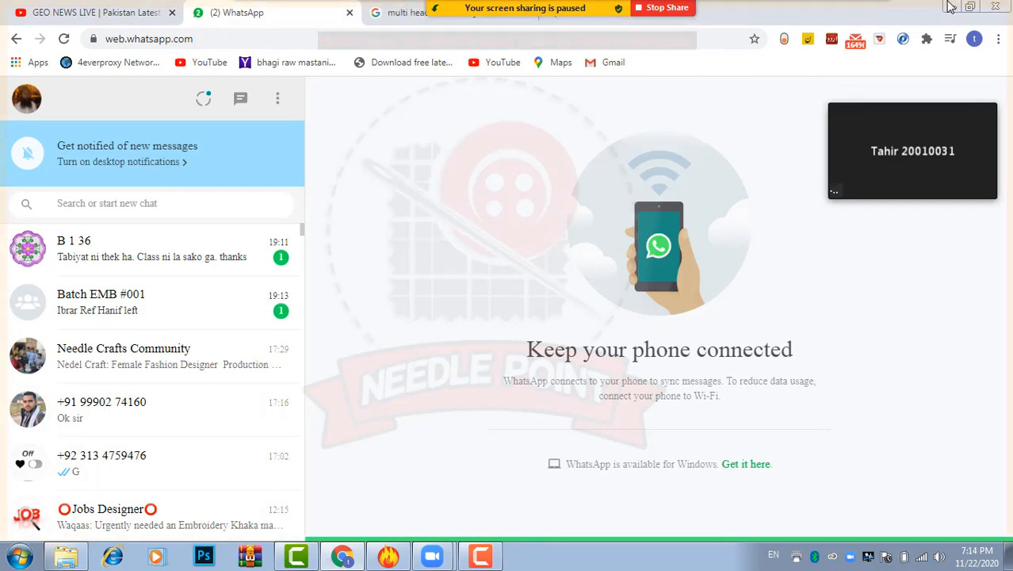
left_click(997, 38)
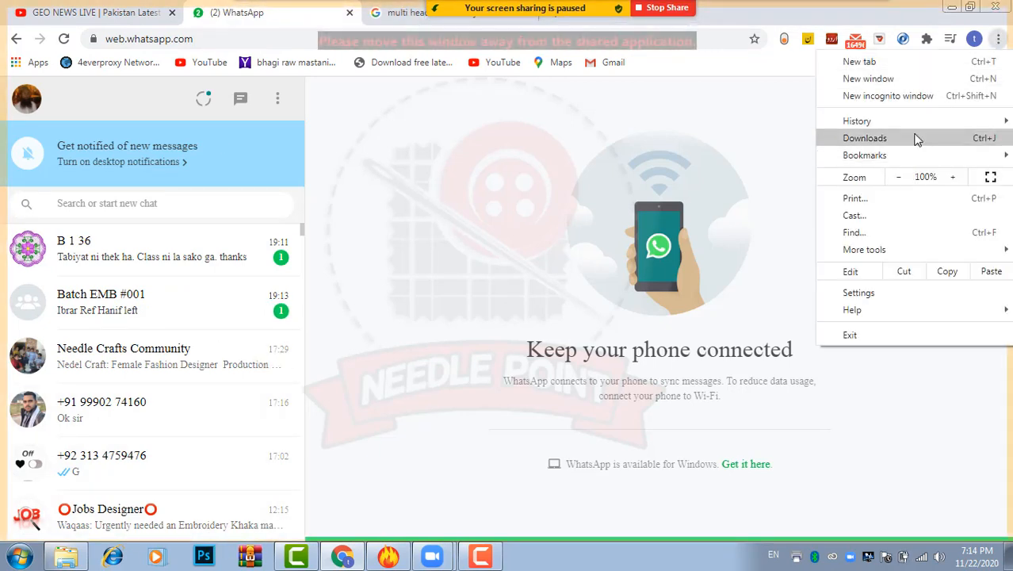
left_click(864, 138)
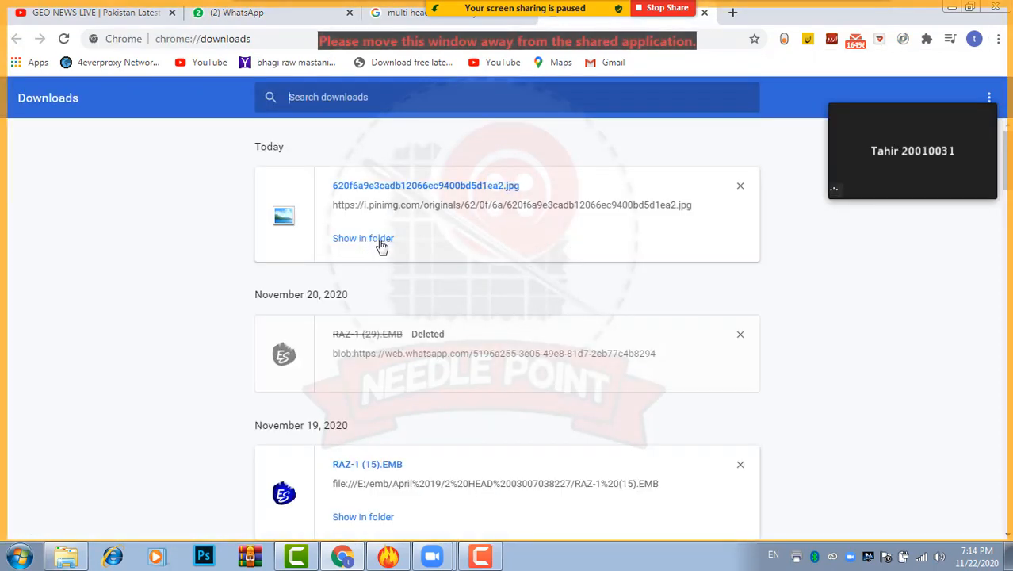
left_click(380, 241)
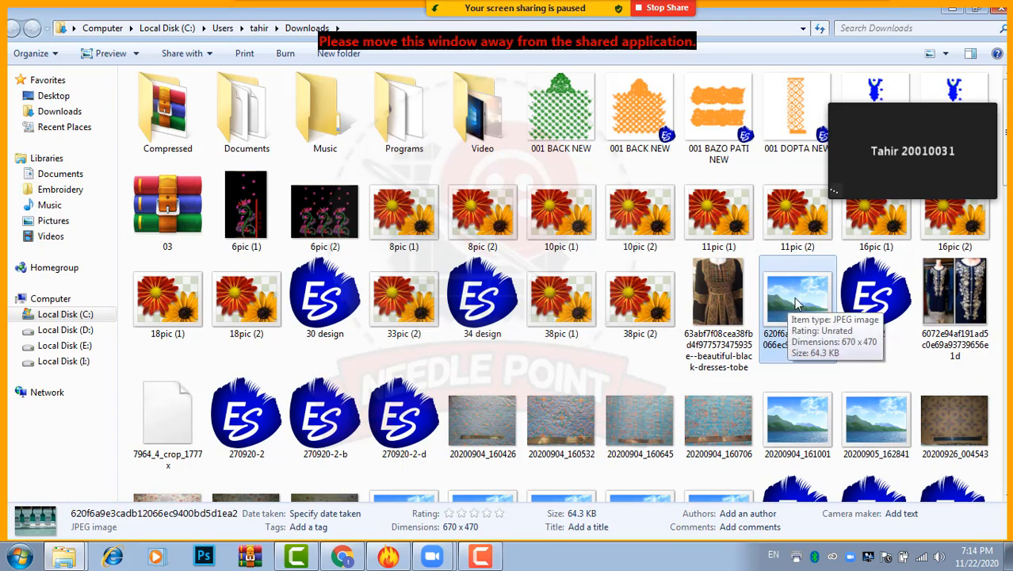
Step: Try to import the downloaded machine JPEG into the empty Wilcom EmbroideryStudio design, and return to the Downloads folder
left_click_drag(797, 303, 480, 339)
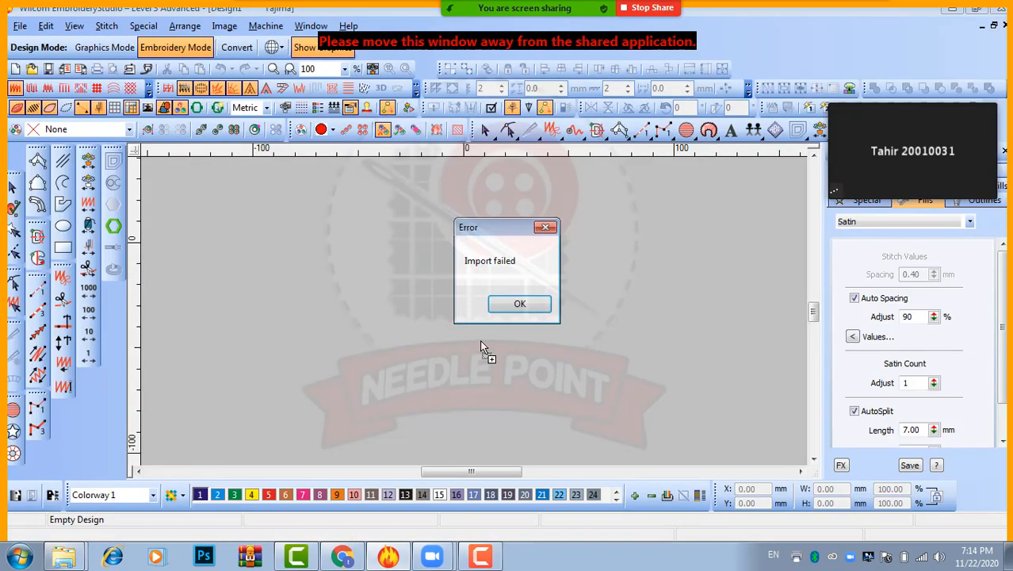
left_click(523, 303)
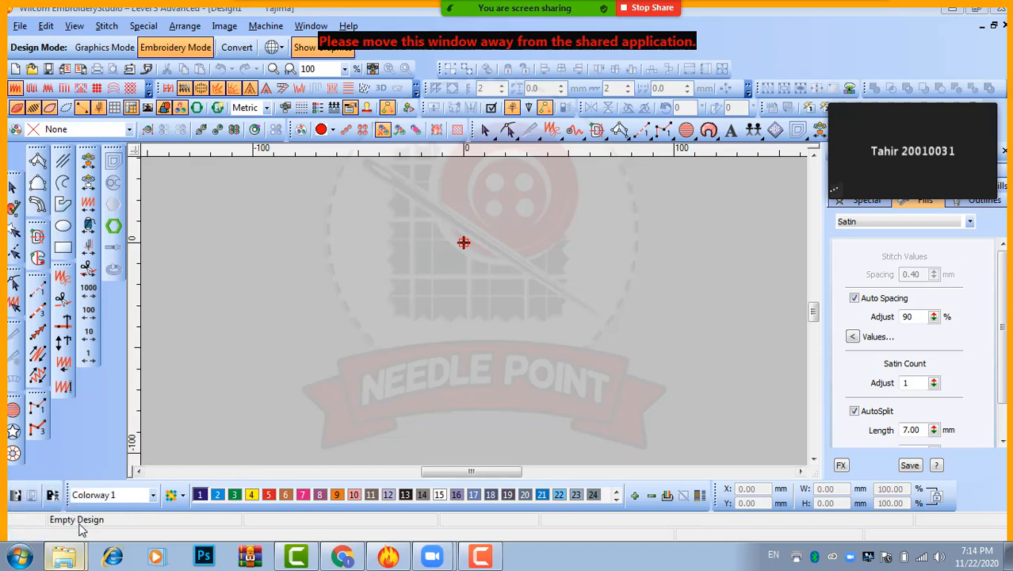
mouse_move(66, 559)
left_click(47, 517)
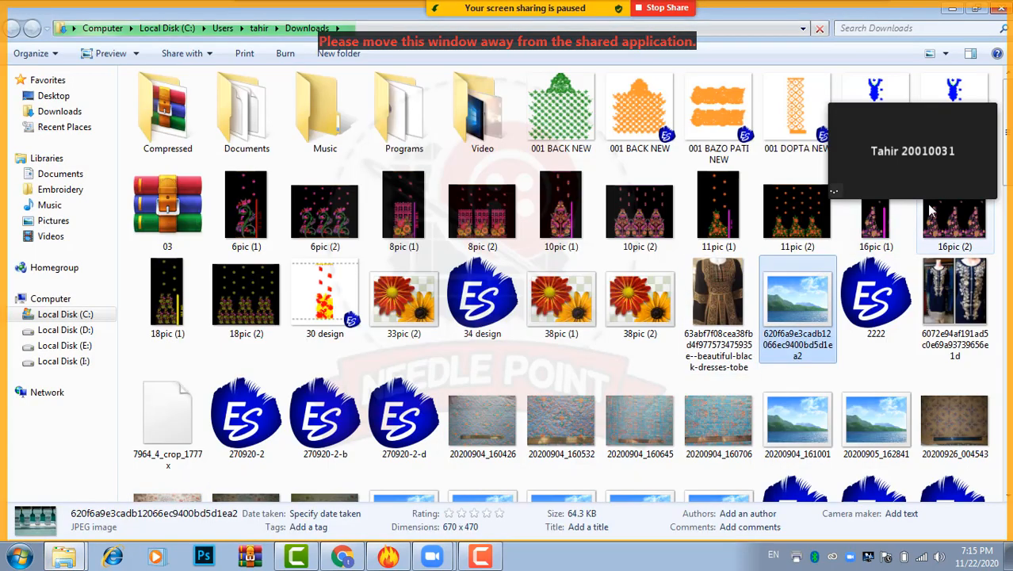
right_click(794, 302)
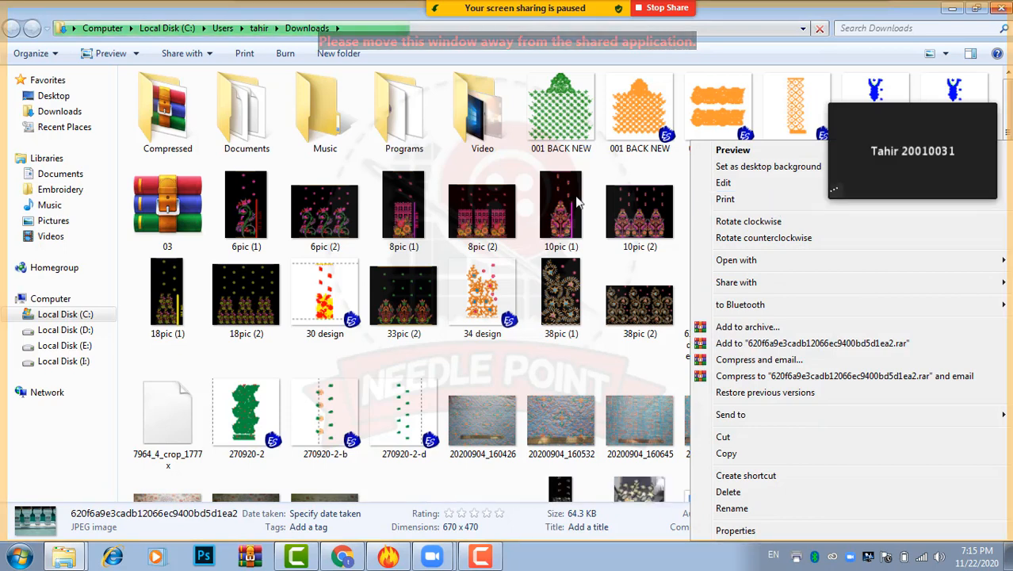
left_click(36, 69)
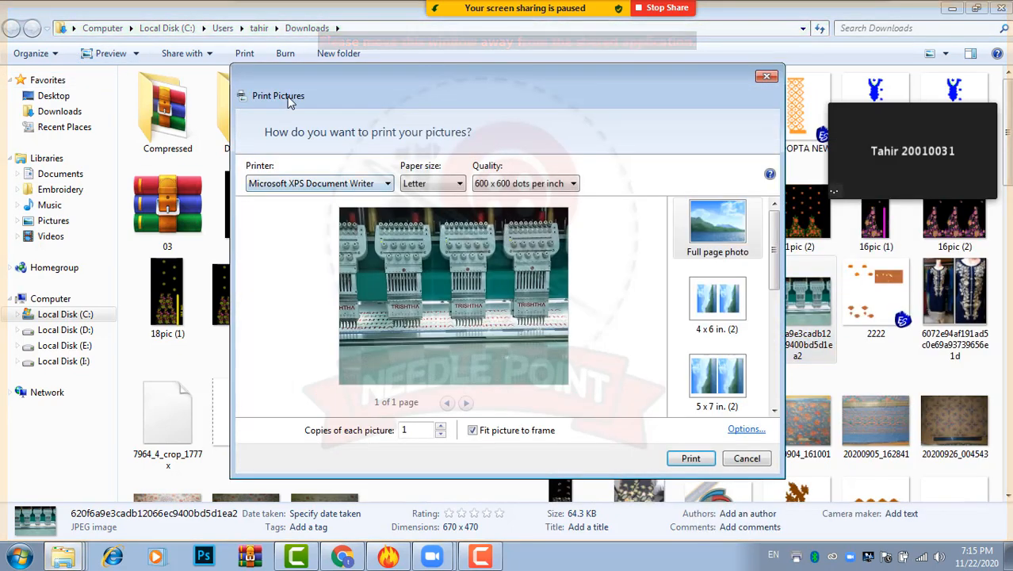
left_click(767, 76)
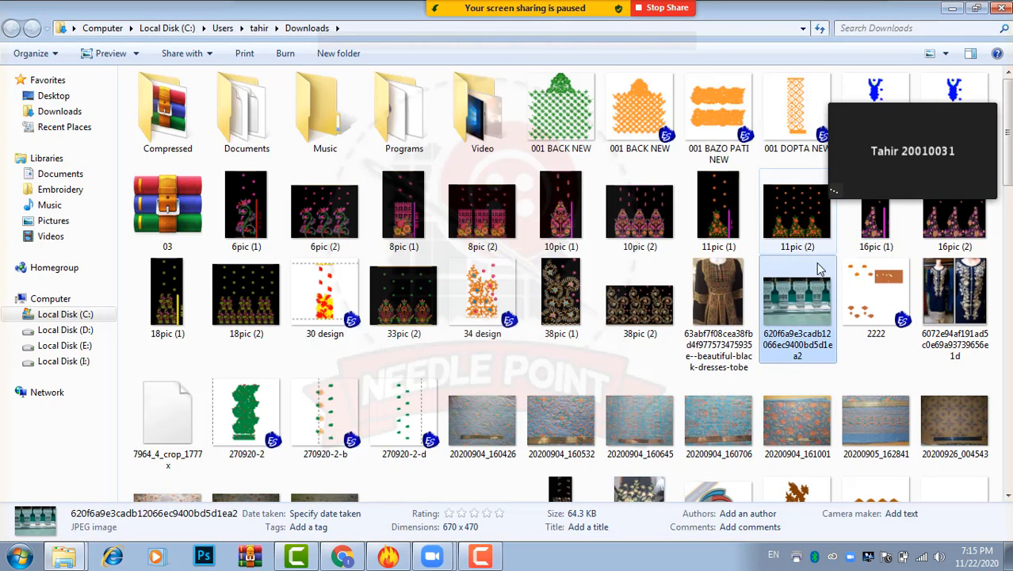
Step: Open the downloaded machine JPEG from the Downloads folder in Paint
right_click(791, 322)
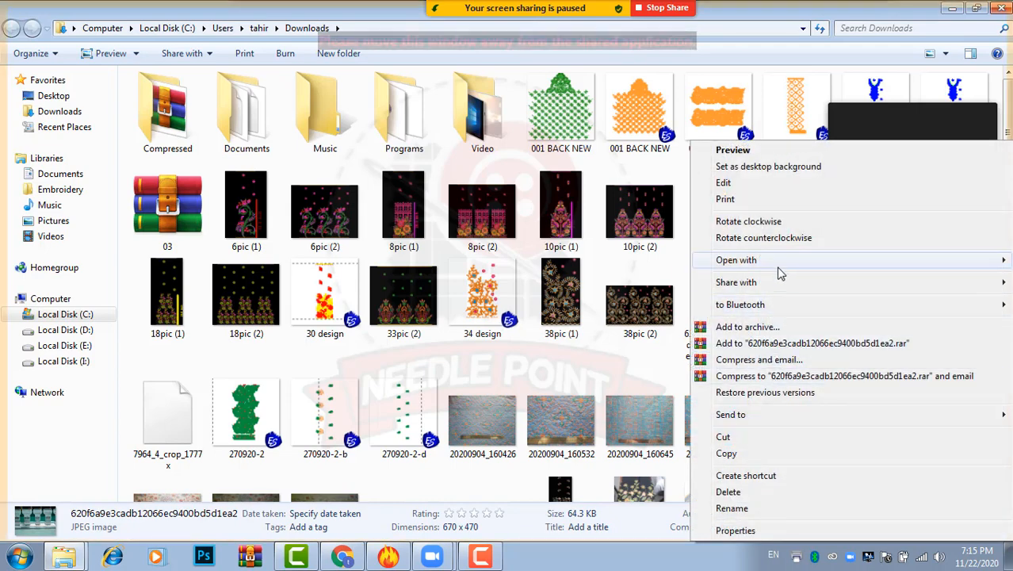
mouse_move(775, 262)
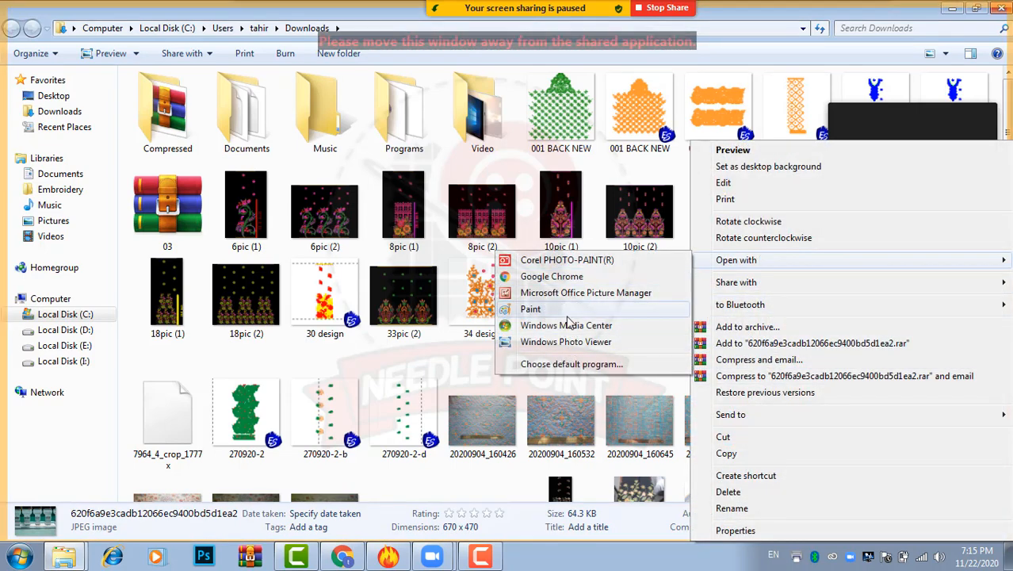
left_click(566, 311)
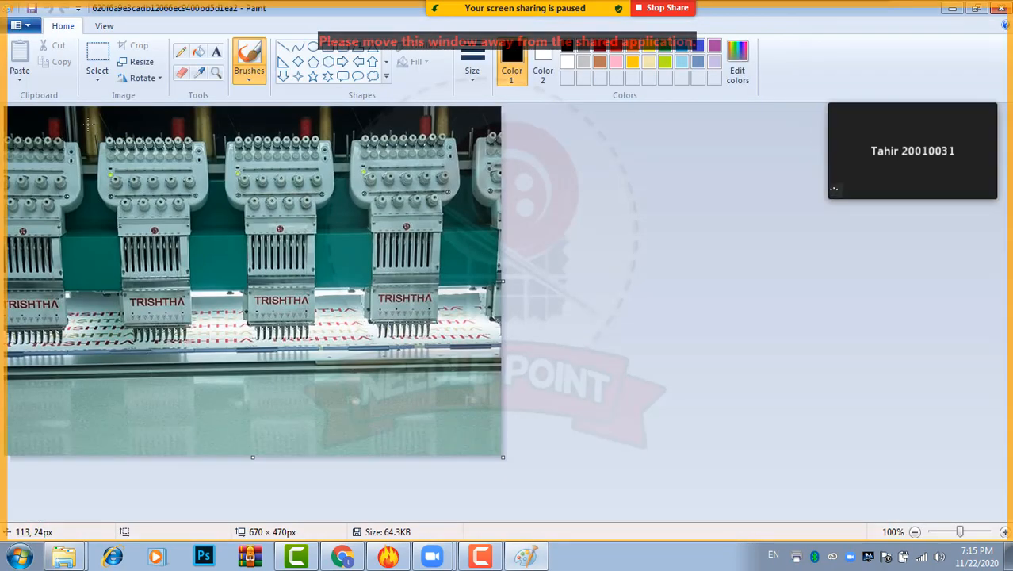
Step: Save the machine picture as a PNG in the Downloads folder under its existing name and close Paint
left_click(24, 25)
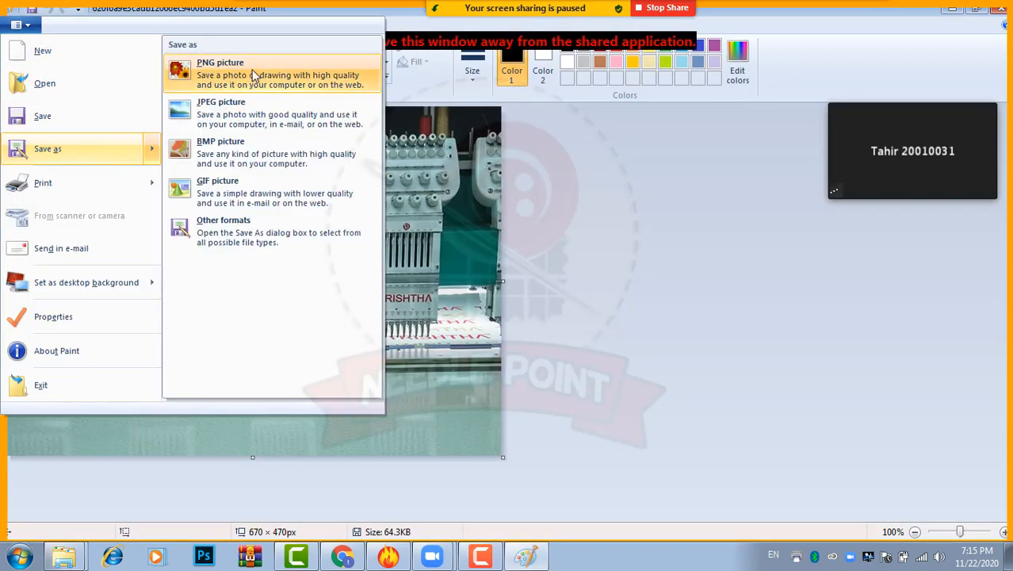
key("F12")
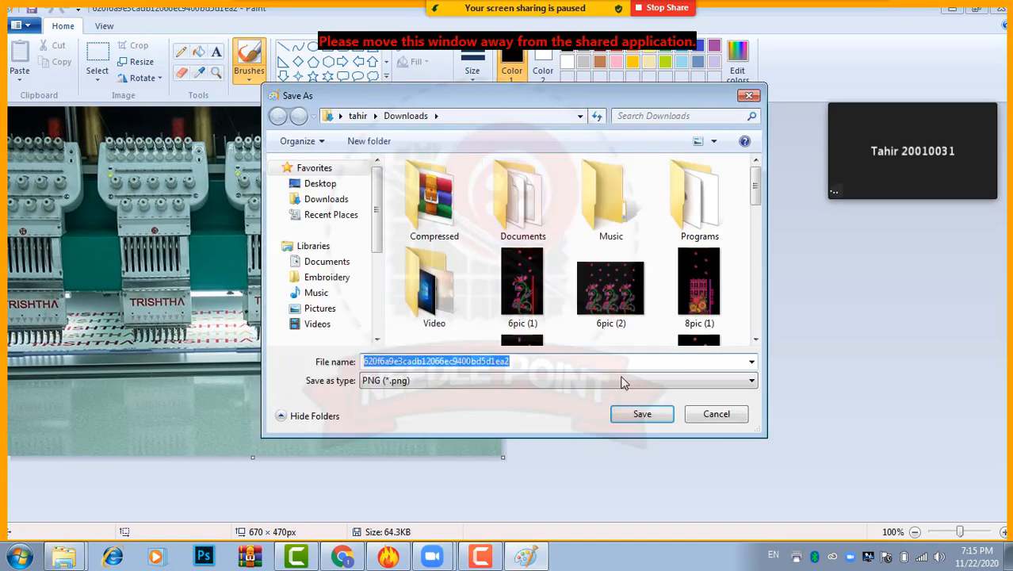
left_click(634, 419)
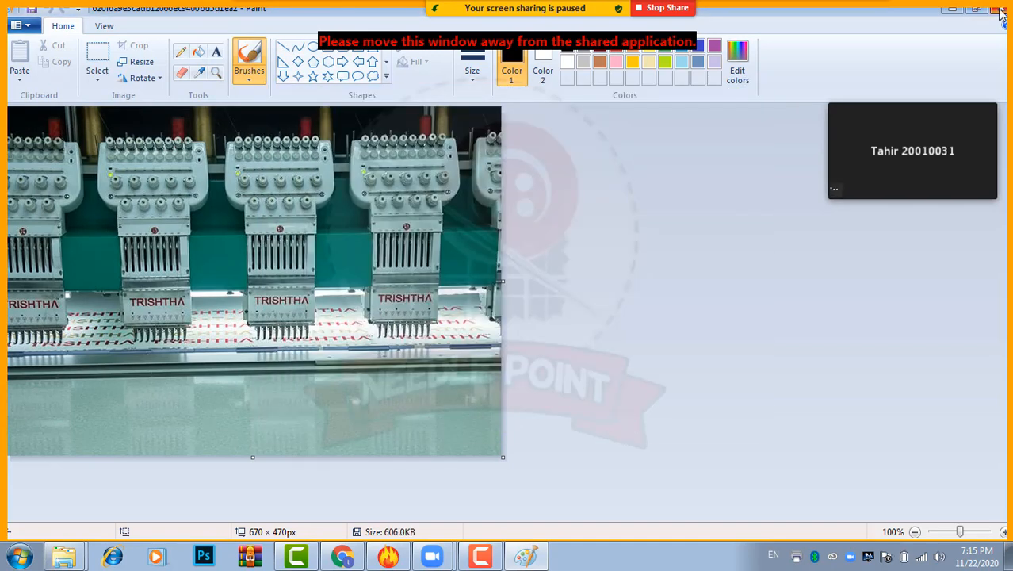
left_click(1000, 10)
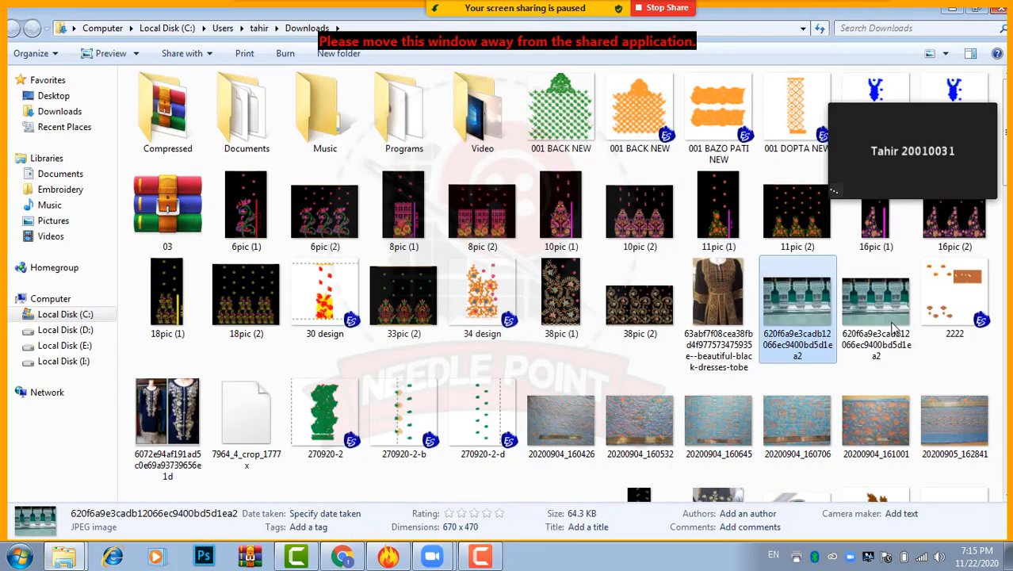
Step: Switch to Wilcom EmbroideryStudio, insert the machine picture into the design as a bitmap and leave it deselected
left_click(388, 557)
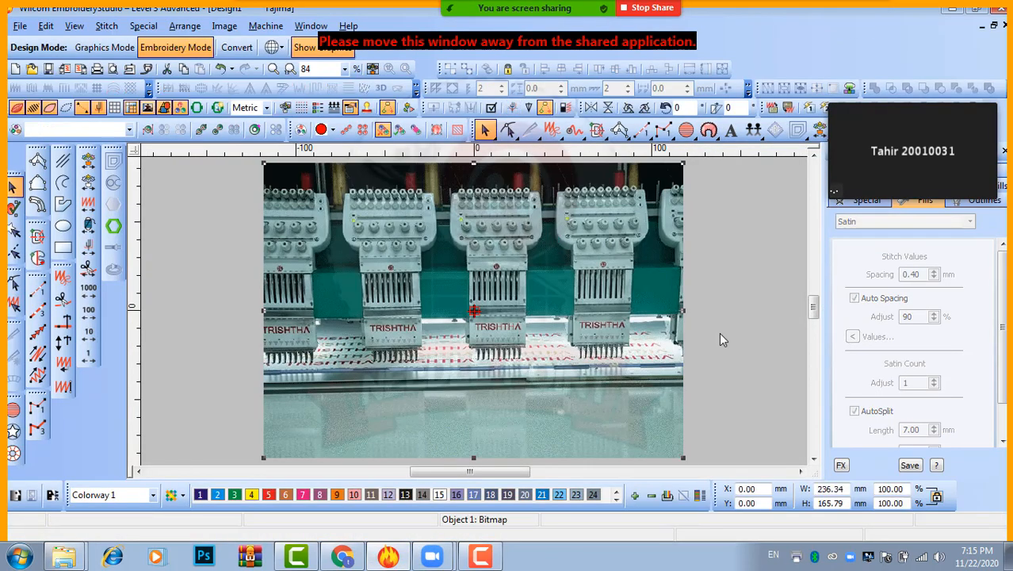
left_click(721, 339)
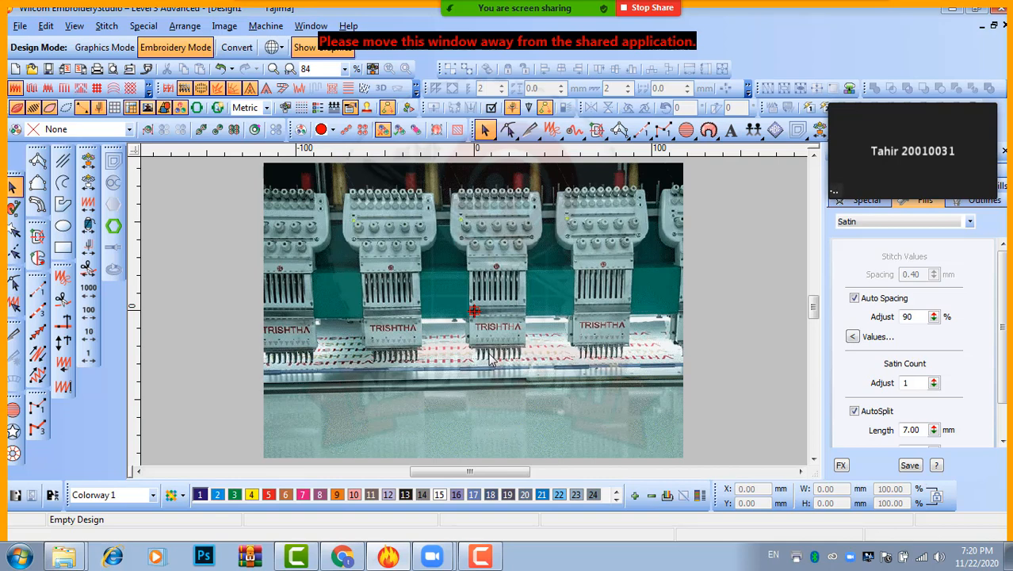
Step: Draw a horizontal Input C satin column about 466 mm long and 3.00 mm wide below the machine picture
key("shift+z")
scroll(471, 327, "down", 1)
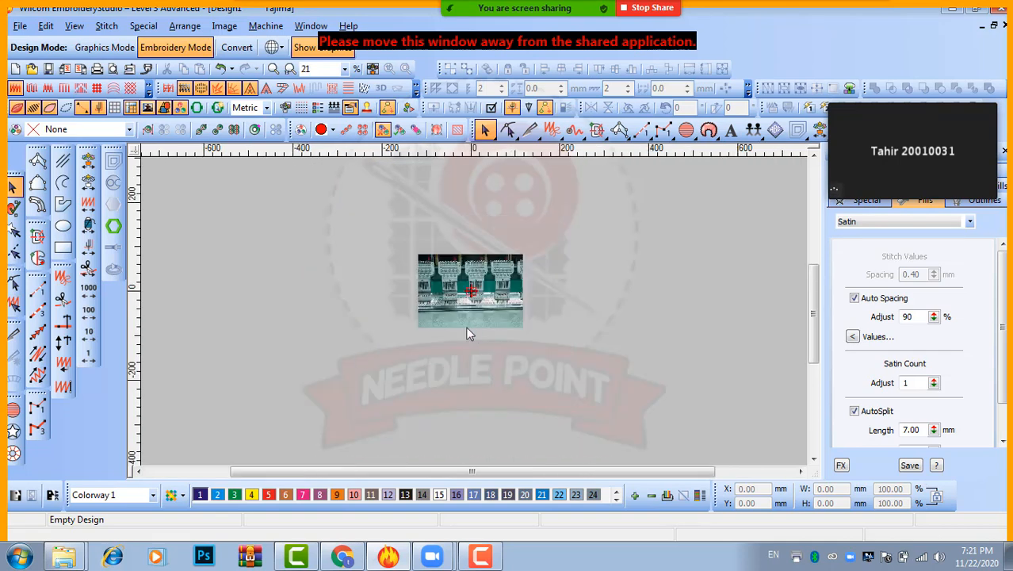
scroll(465, 325, "up", 1)
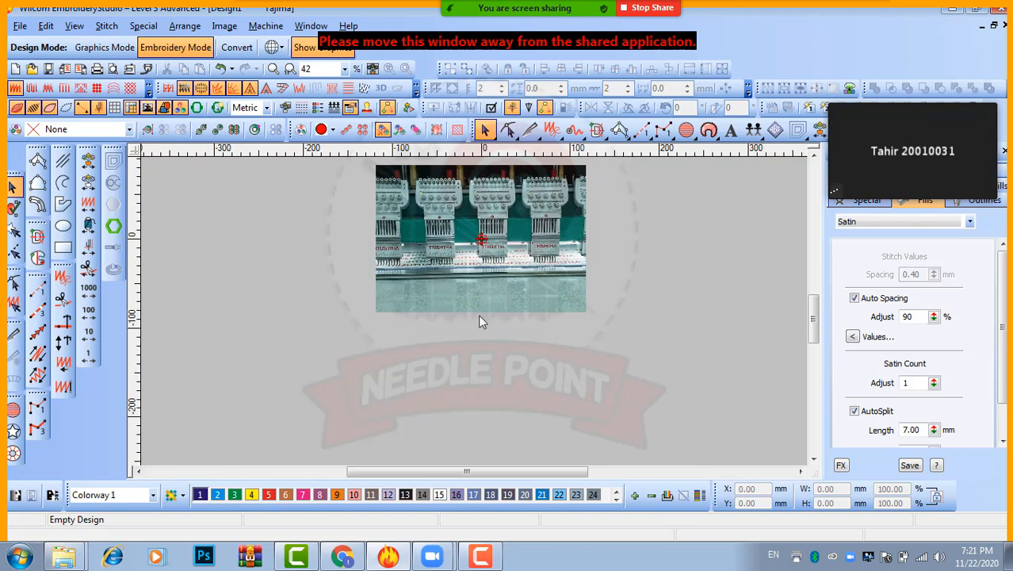
left_click(37, 204)
left_click(296, 367)
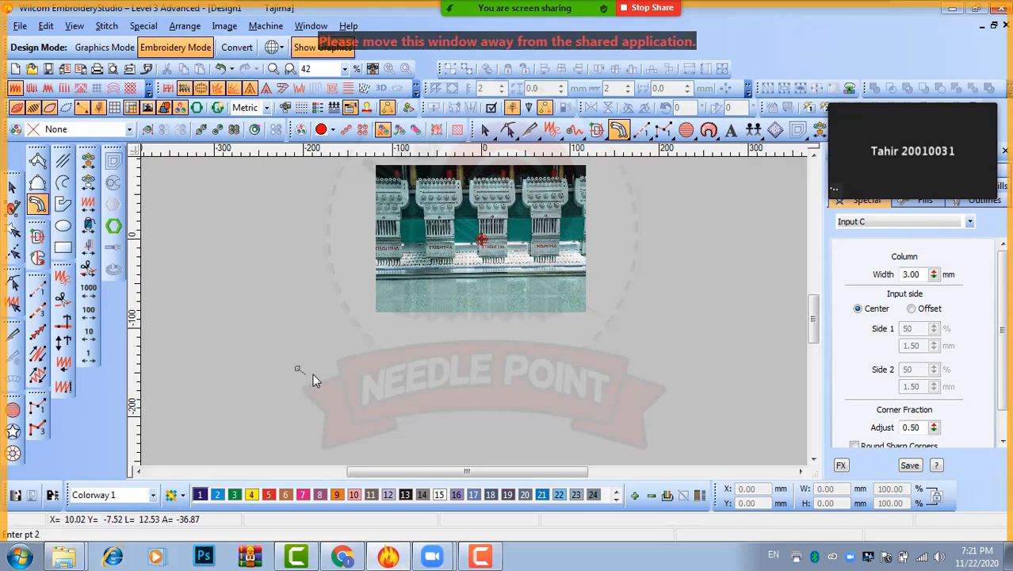
left_click(711, 369)
key("Return")
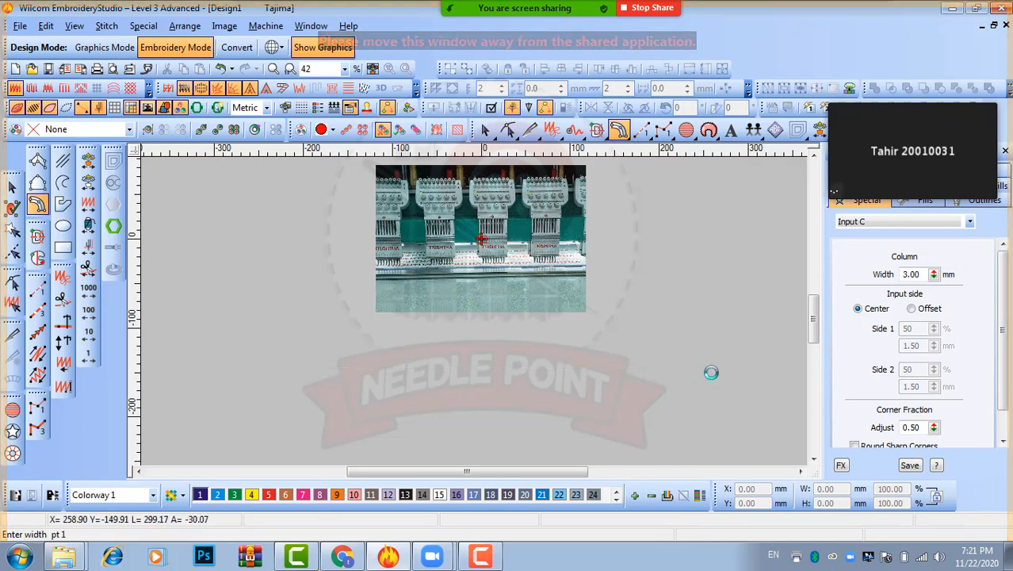
key("Escape")
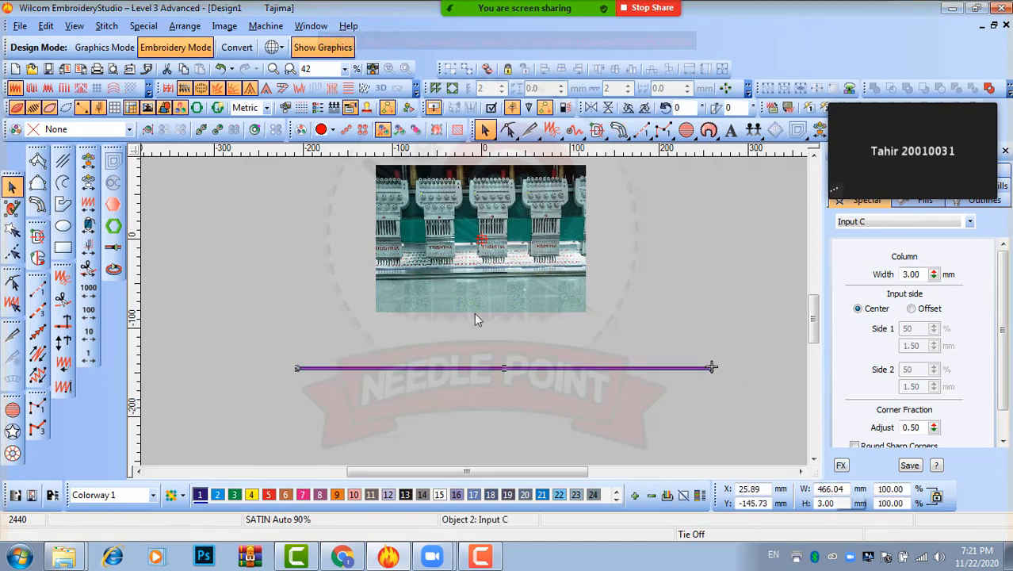
Step: Shorten the satin column from its left end to about 319 mm long and deselect it
scroll(475, 311, "down", 1)
scroll(473, 311, "up", 1)
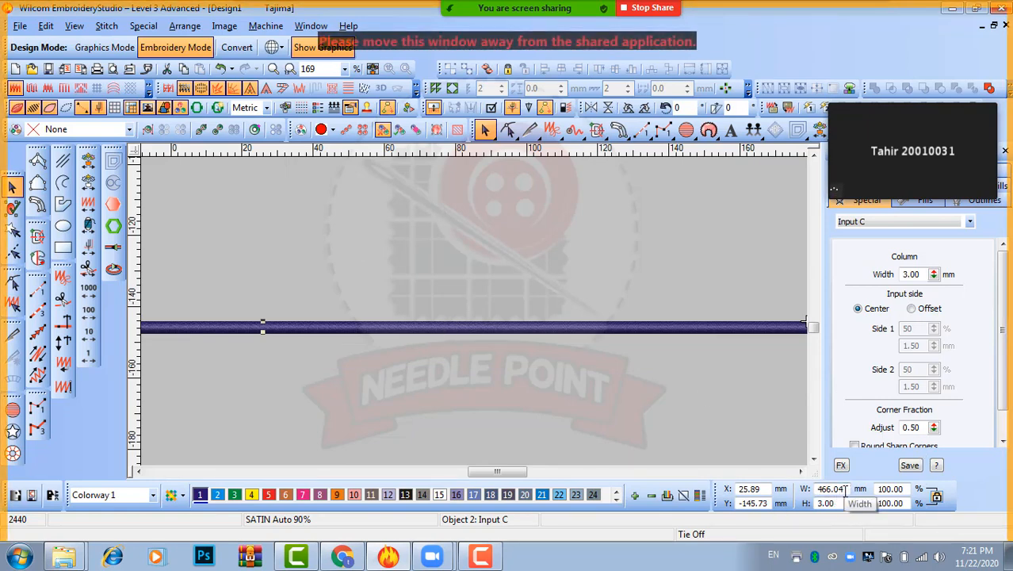
scroll(466, 303, "down", 2)
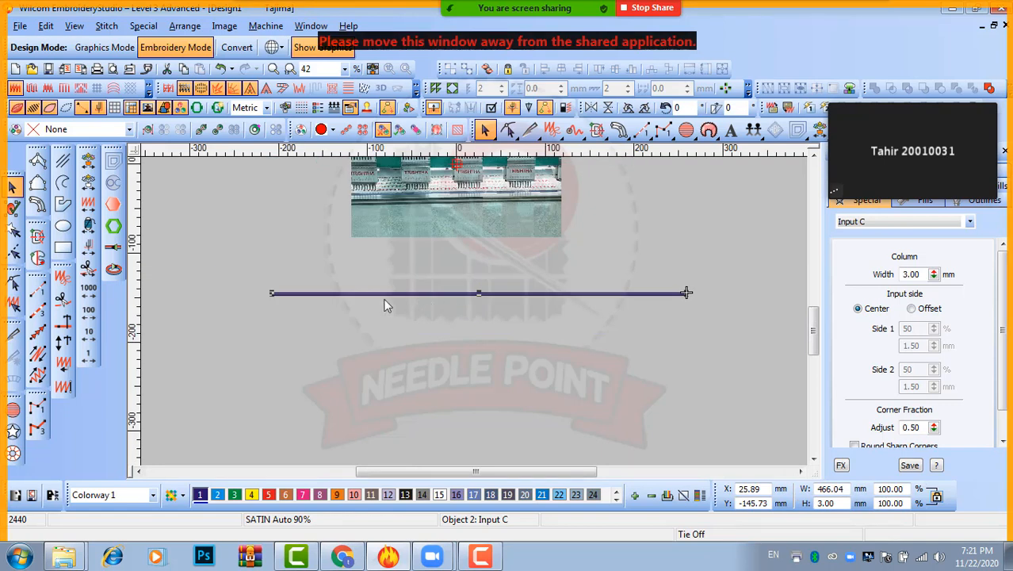
scroll(308, 295, "up", 1)
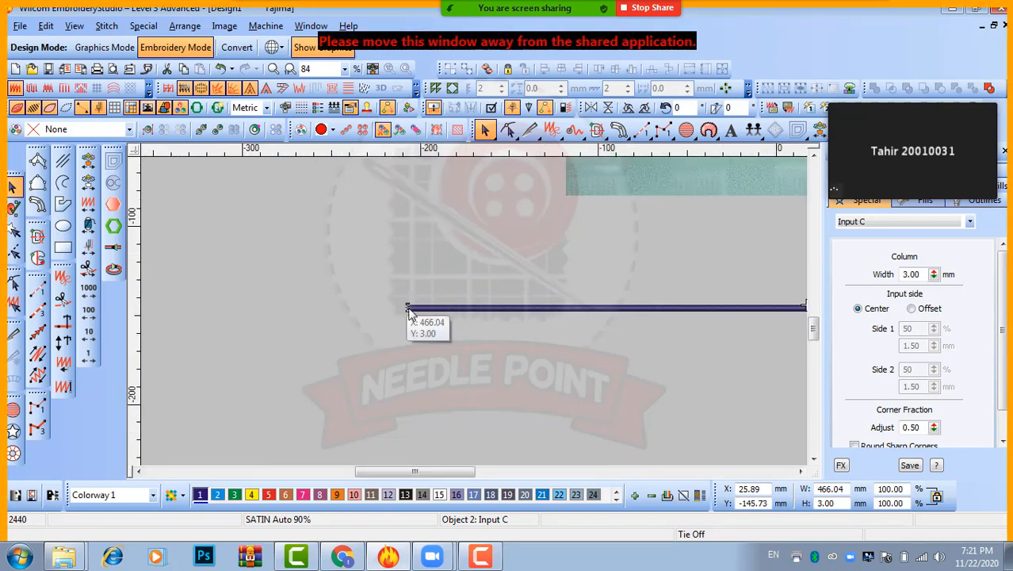
left_click_drag(409, 310, 668, 310)
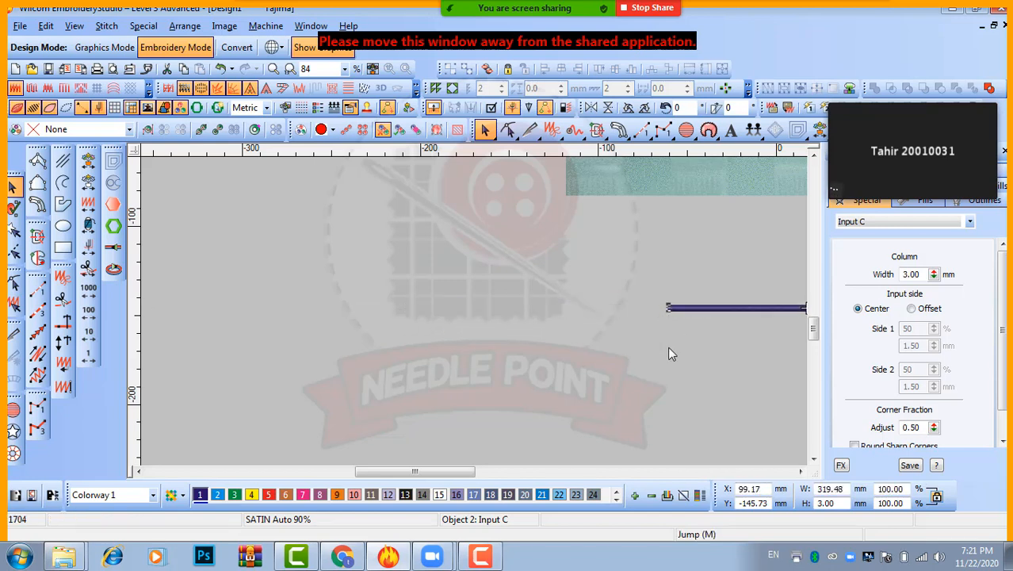
left_click(668, 355)
Step: Move the machine picture right and down so it sits centred just above the satin column
key("shift+z")
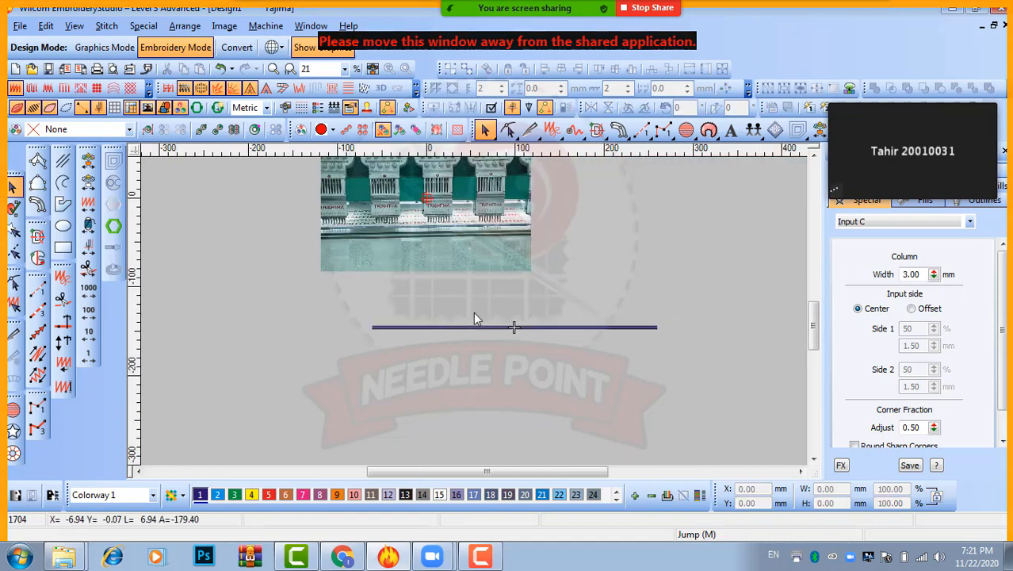
left_click(405, 243)
left_click_drag(405, 246, 476, 281)
Step: Recolour the satin column with green thread colour 3 and deselect it
left_click(555, 326)
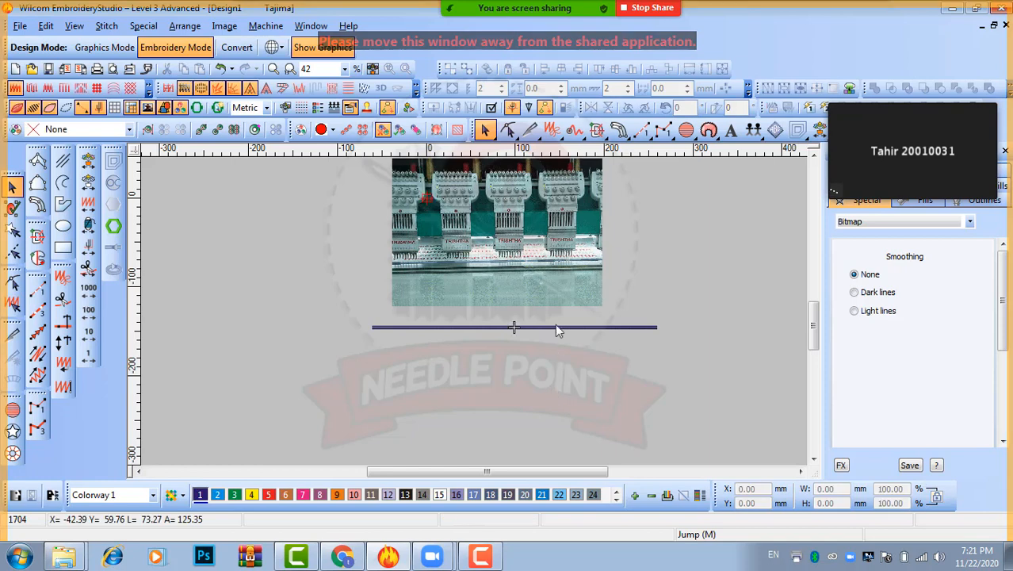
left_click(233, 496)
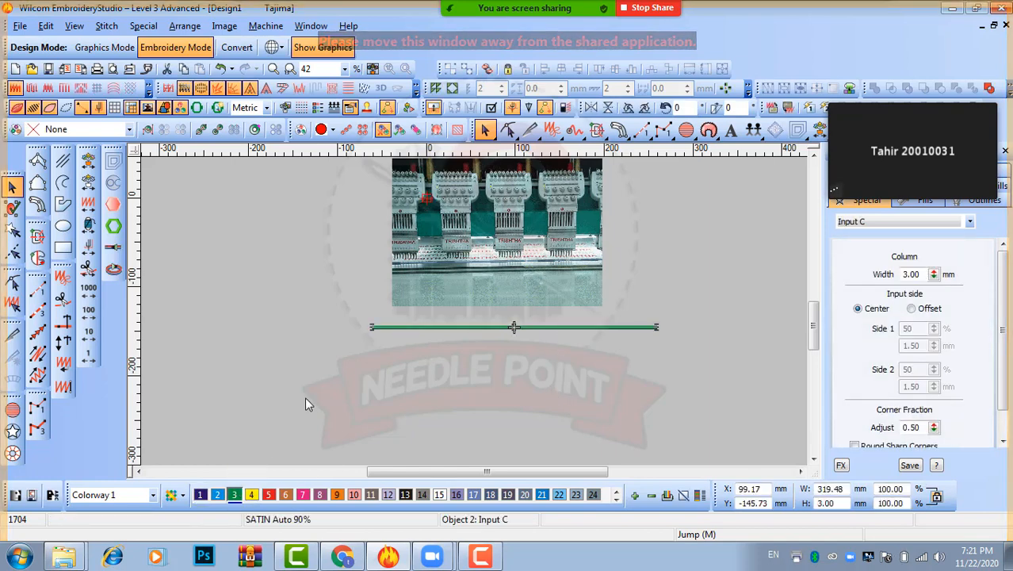
left_click(304, 396)
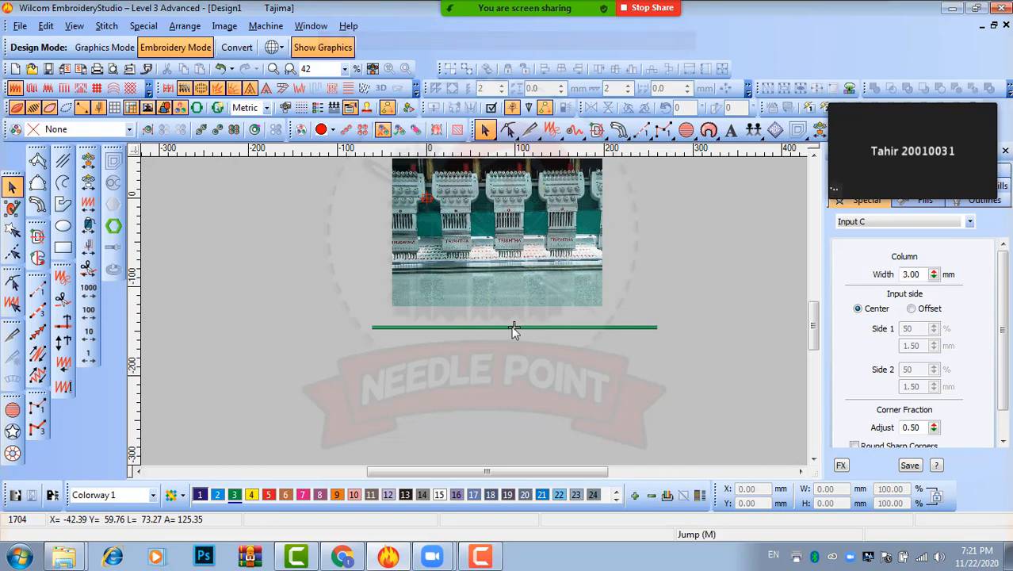
Step: Examine the green satin column from end to end against the machine heads in the picture above
scroll(513, 333, "up", 2)
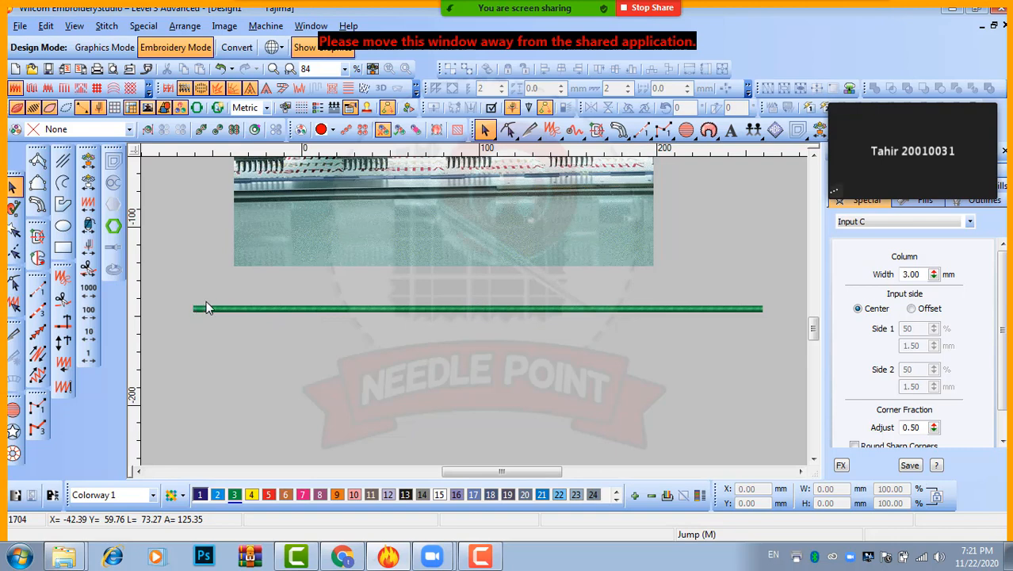
key("Return")
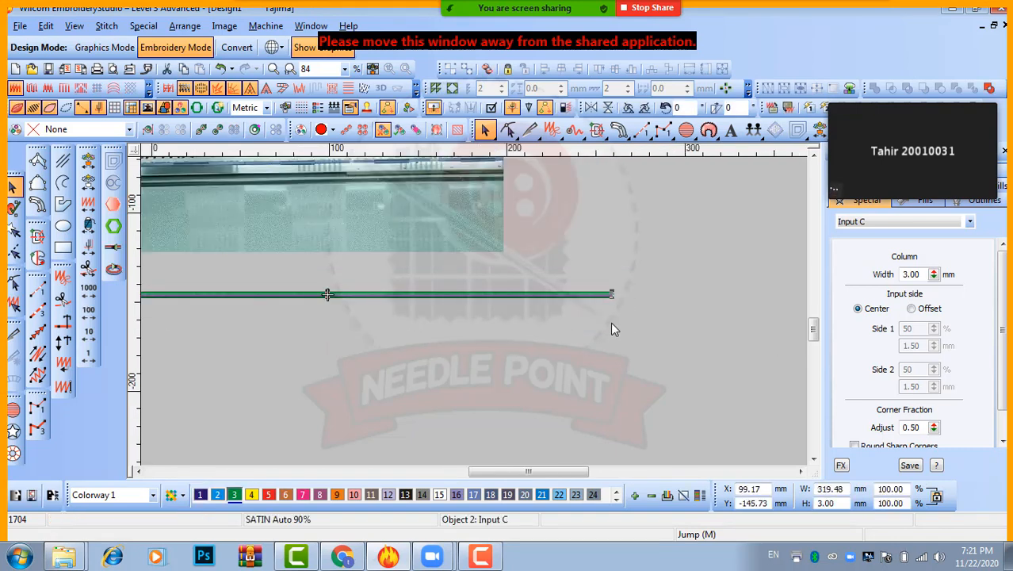
left_click(532, 360)
key("shift+z")
key("shift+z")
key("z")
key("z")
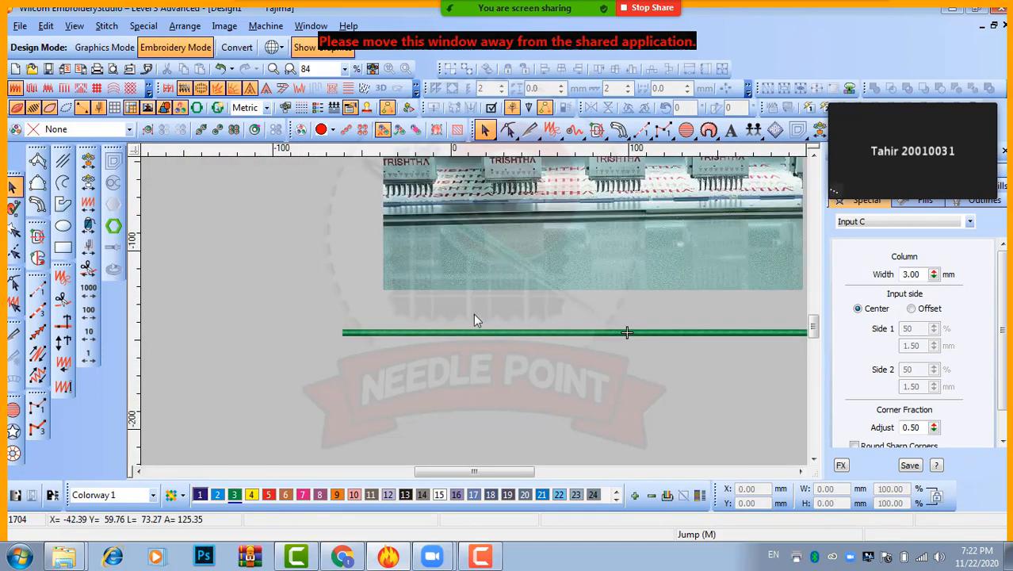
scroll(473, 313, "down", 1)
scroll(540, 323, "up", 1)
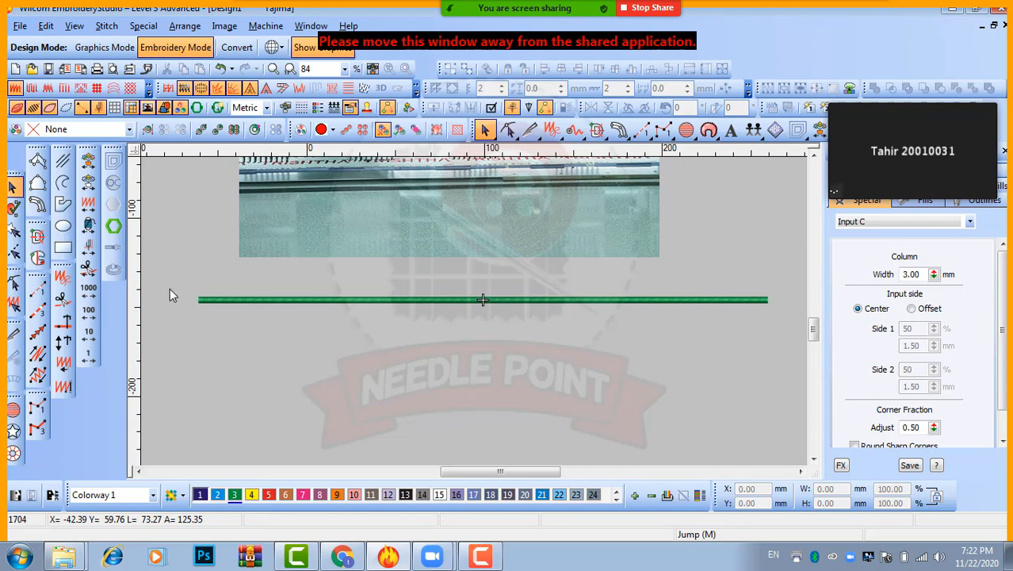
left_click_drag(627, 329, 773, 328)
scroll(291, 320, "down", 1)
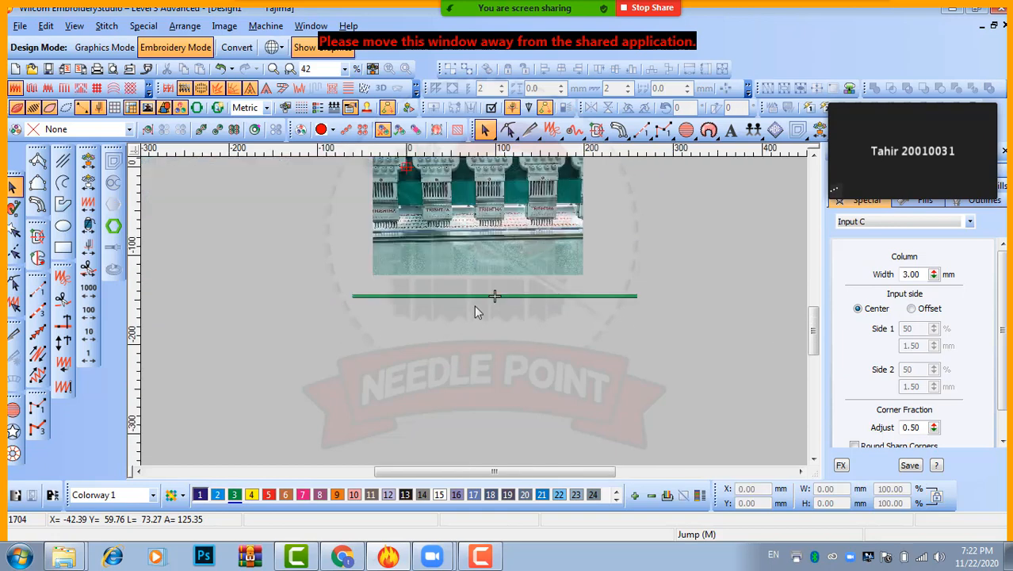
scroll(482, 303, "up", 1)
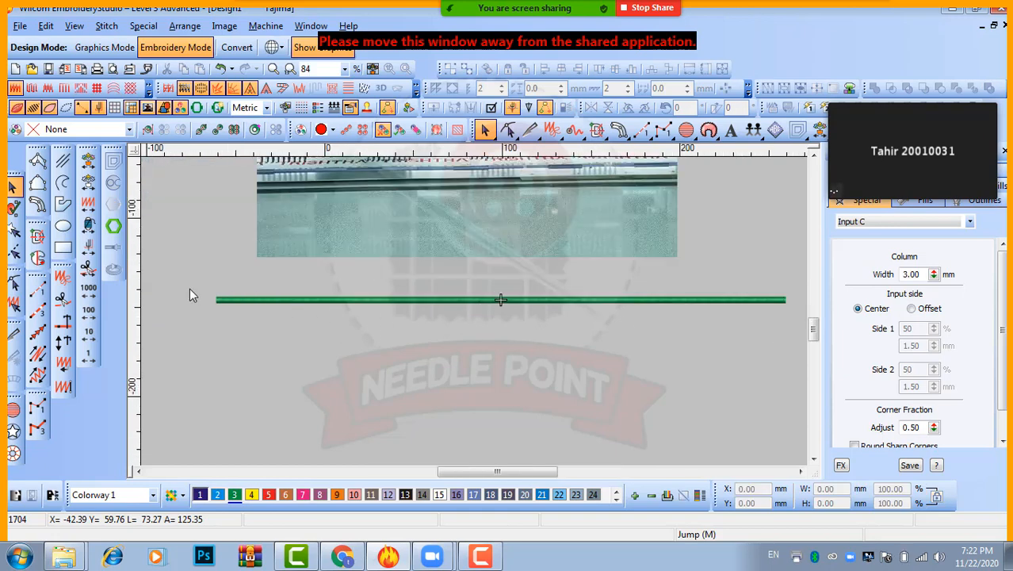
left_click_drag(190, 290, 619, 348)
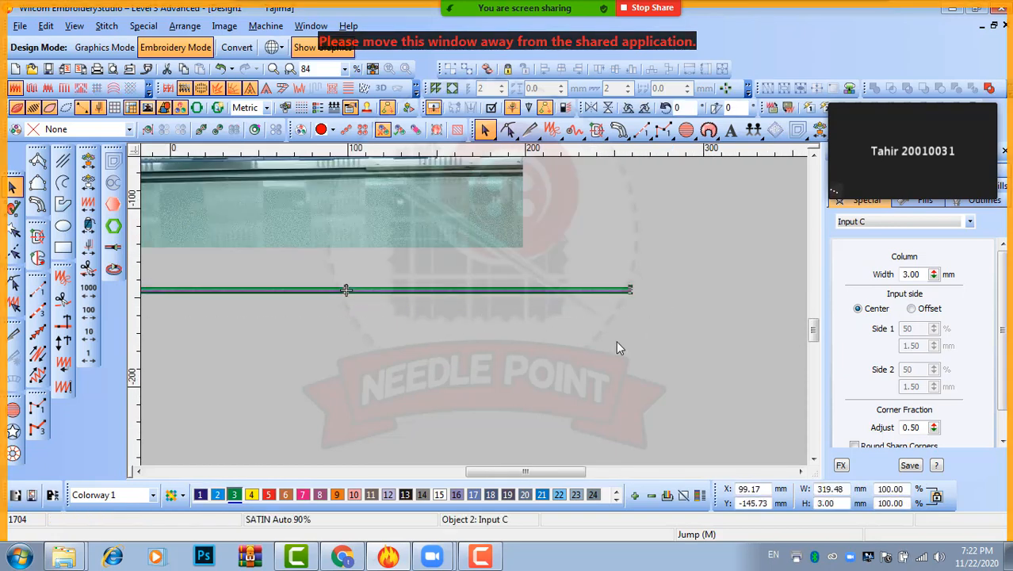
left_click(619, 347)
scroll(474, 309, "up", 1)
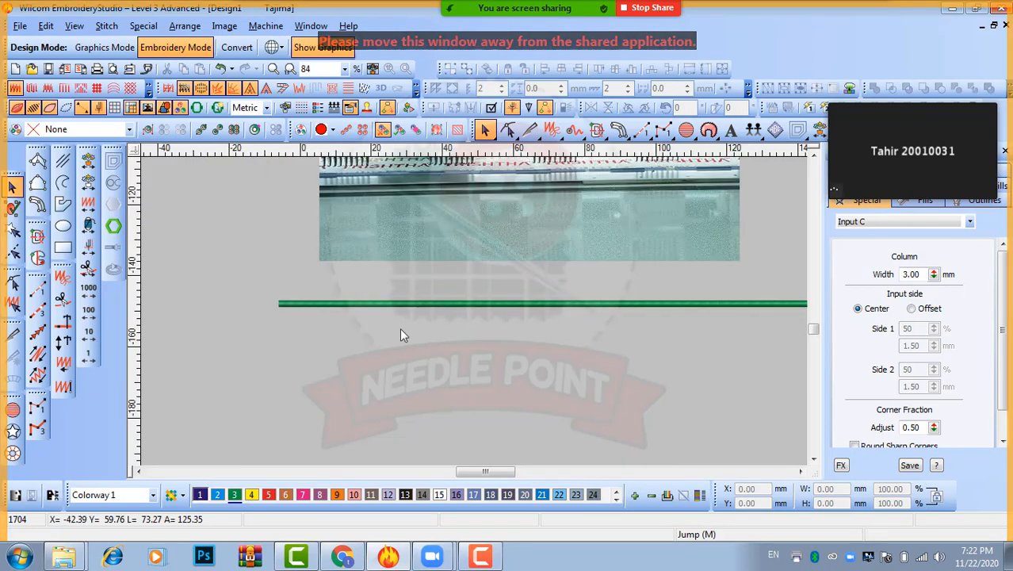
scroll(400, 329, "up", 1)
scroll(381, 327, "down", 2)
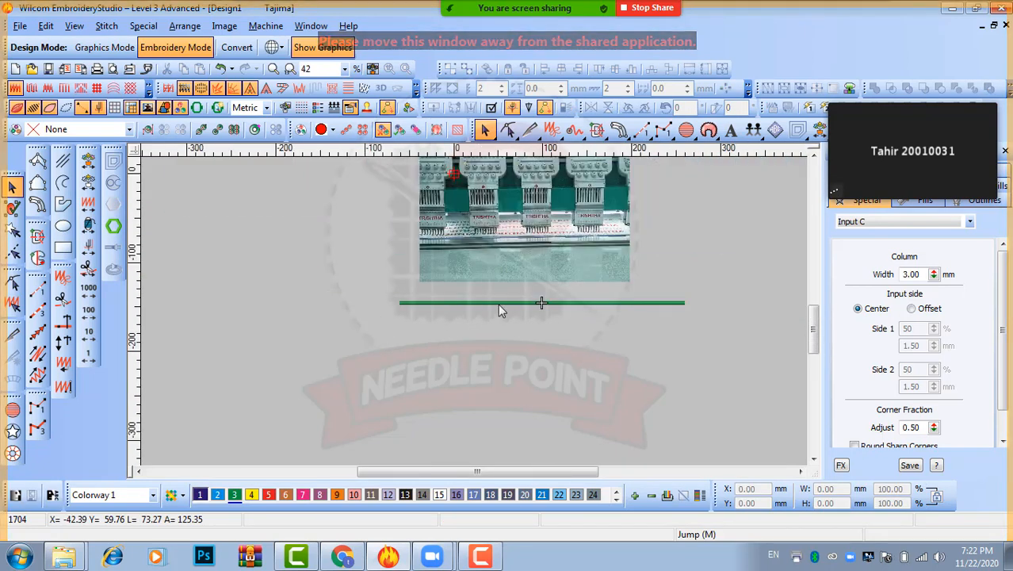
scroll(498, 310, "up", 1)
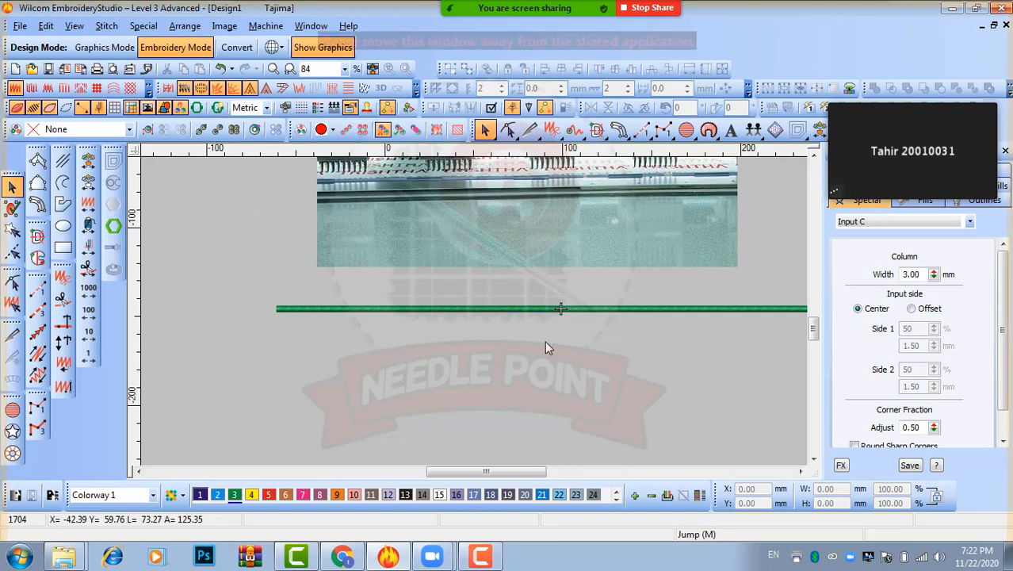
scroll(544, 340, "down", 1)
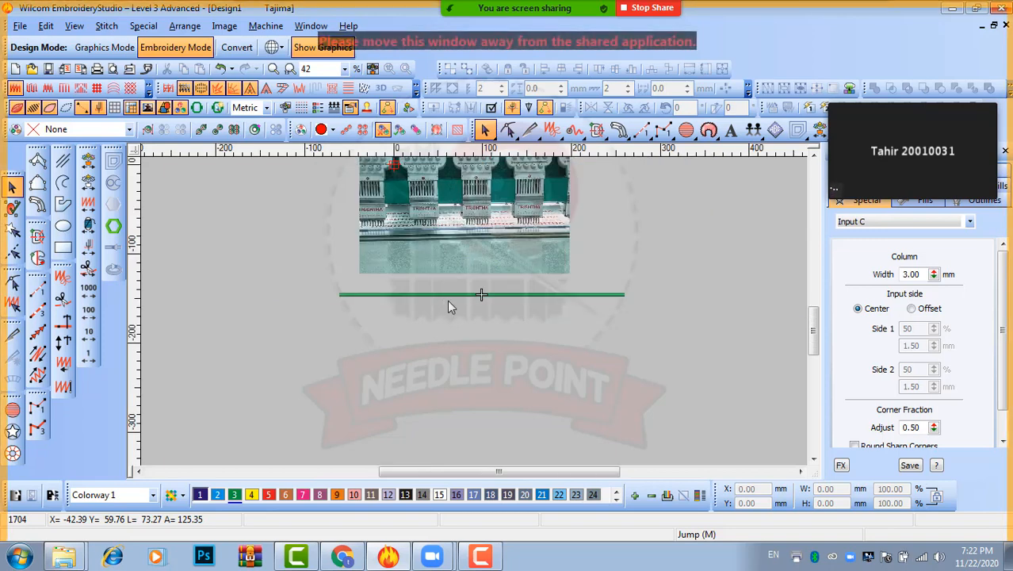
key("z")
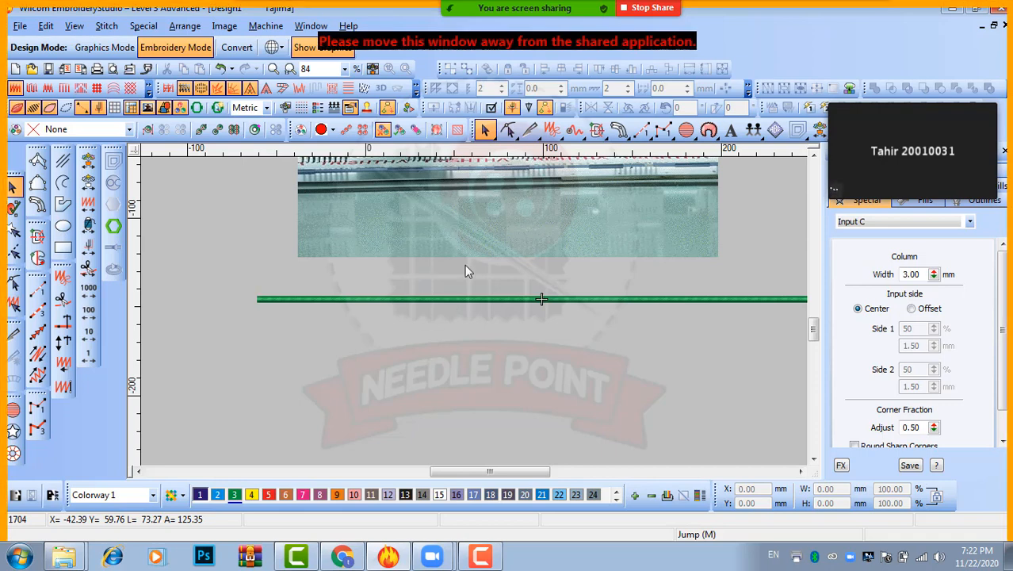
Step: Place a copy of the green satin column about 23 mm below the original, aligned at both ends
scroll(508, 305, "down", 1)
left_click(505, 309)
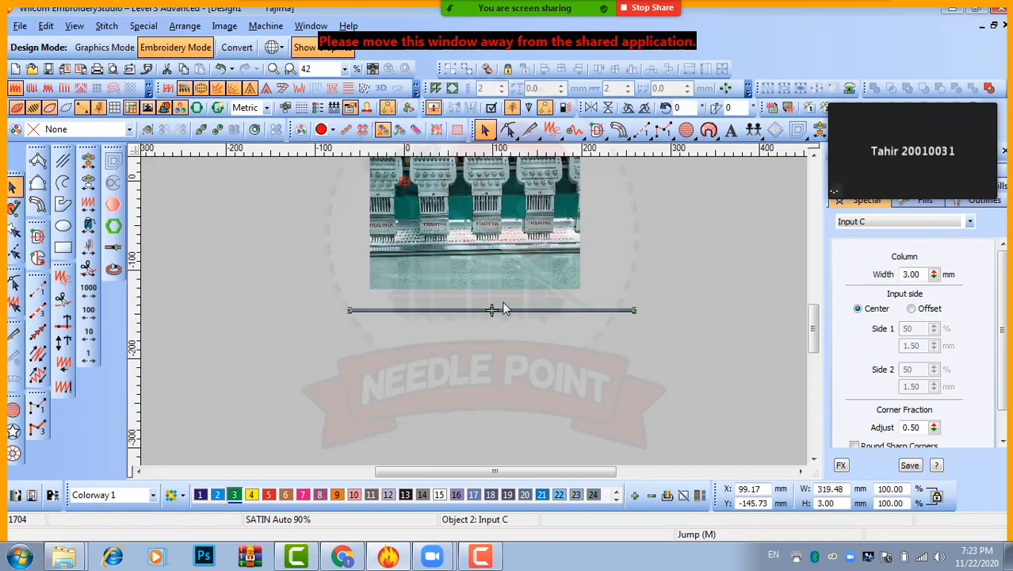
mouse_move(504, 309)
left_mouse_down()
mouse_move(511, 347)
mouse_move(513, 326)
left_mouse_up()
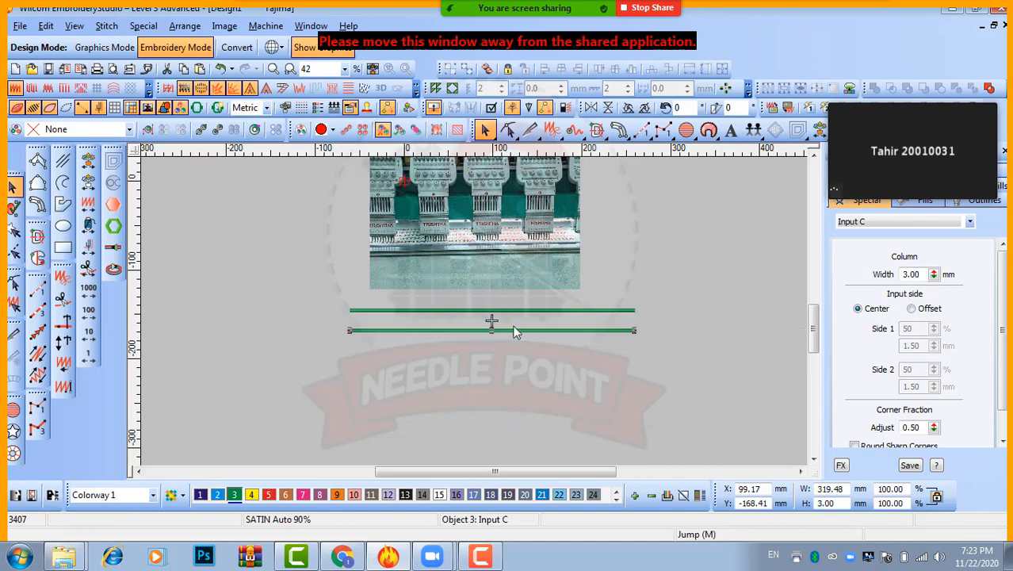
Step: Duplicate both green satin columns beneath the existing pair and select all four columns
left_click(516, 311, "ctrl")
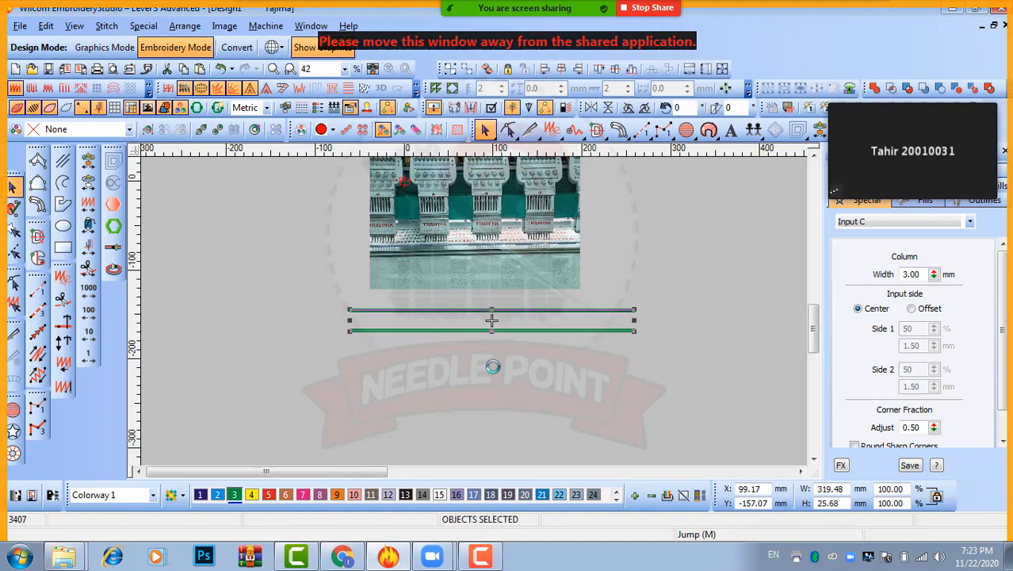
left_click_drag(492, 330, 493, 366)
left_click_drag(669, 290, 311, 408)
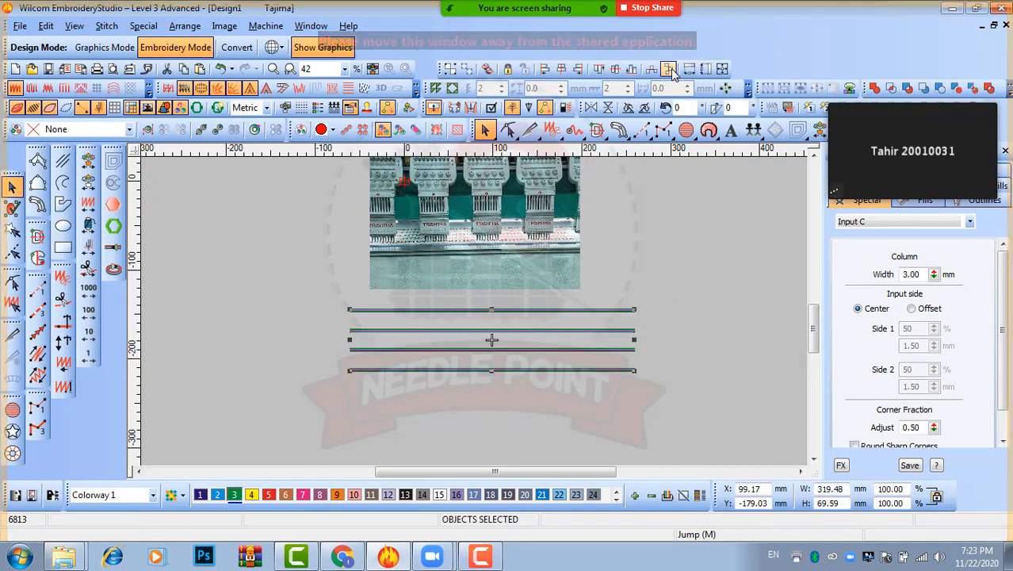
Step: Deselect the four green columns and switch the design from realistic stitch display to plain display with connectors and start and end points
left_click(660, 279)
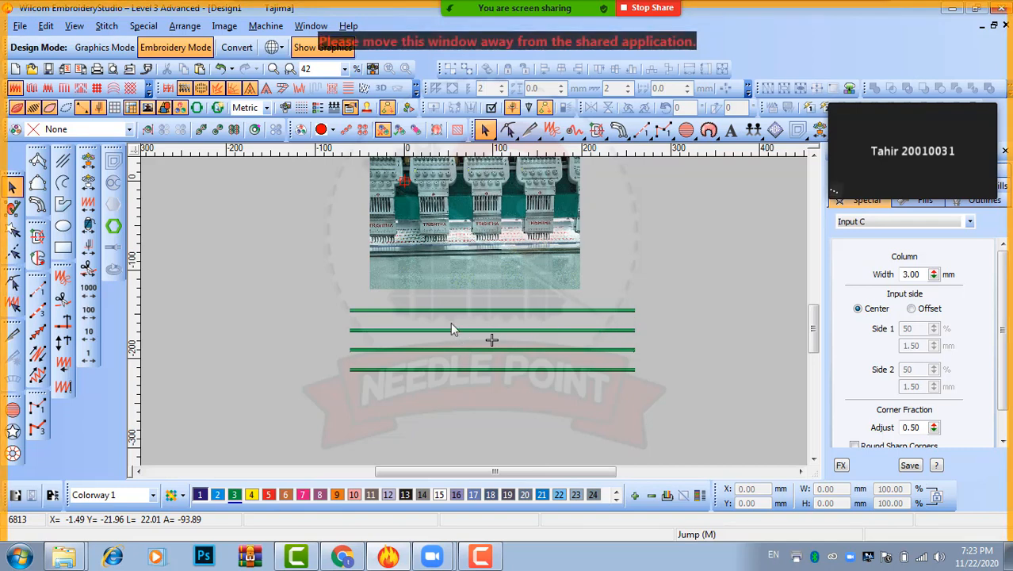
scroll(486, 329, "up", 1)
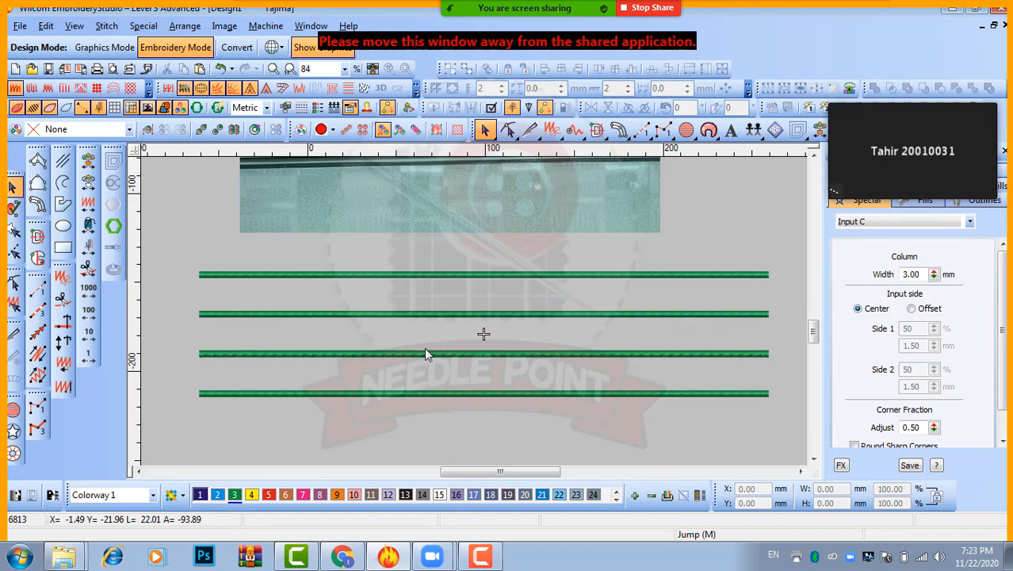
key("ctrl+a")
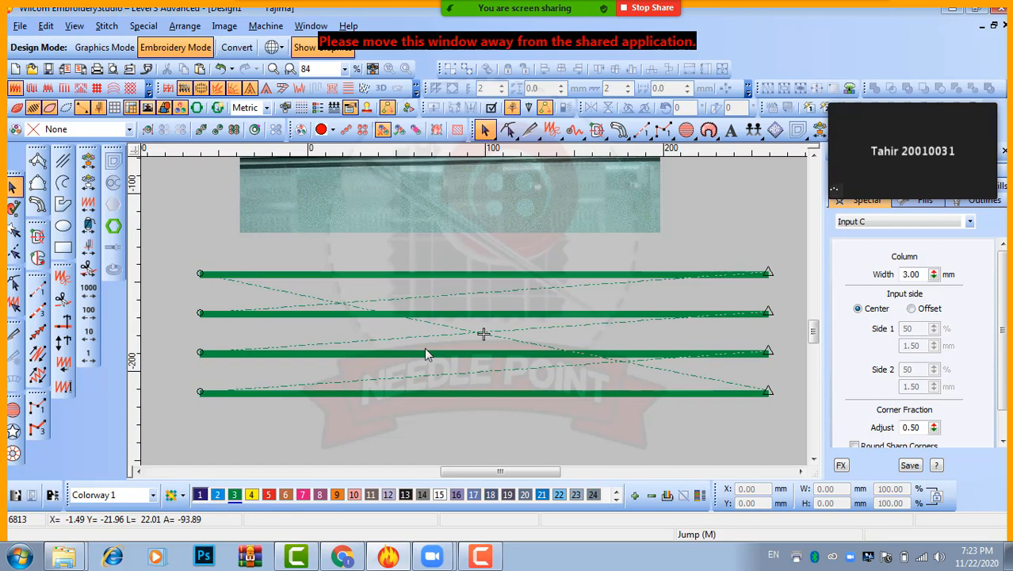
key("shift+z")
key("z")
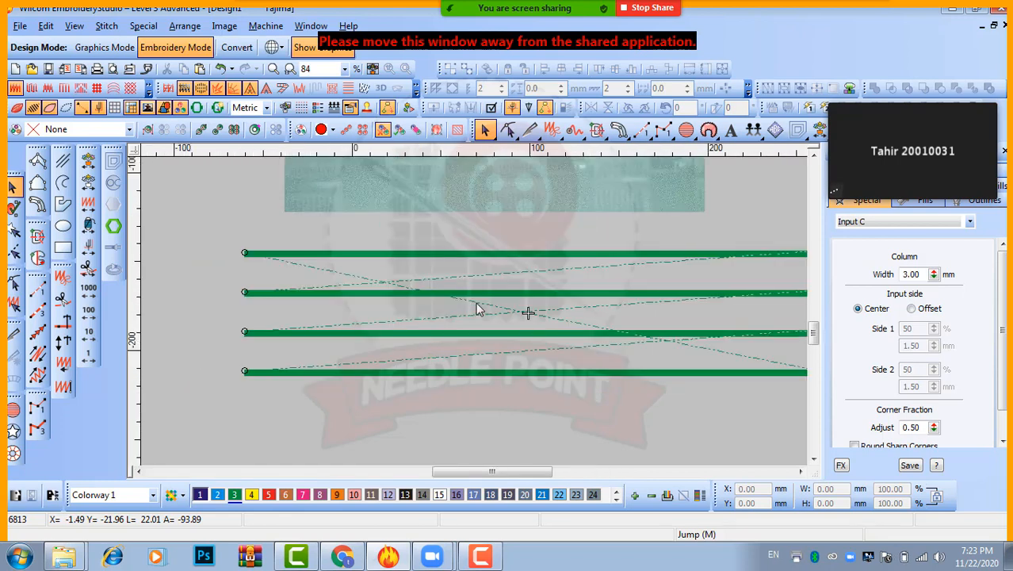
key("shift+z")
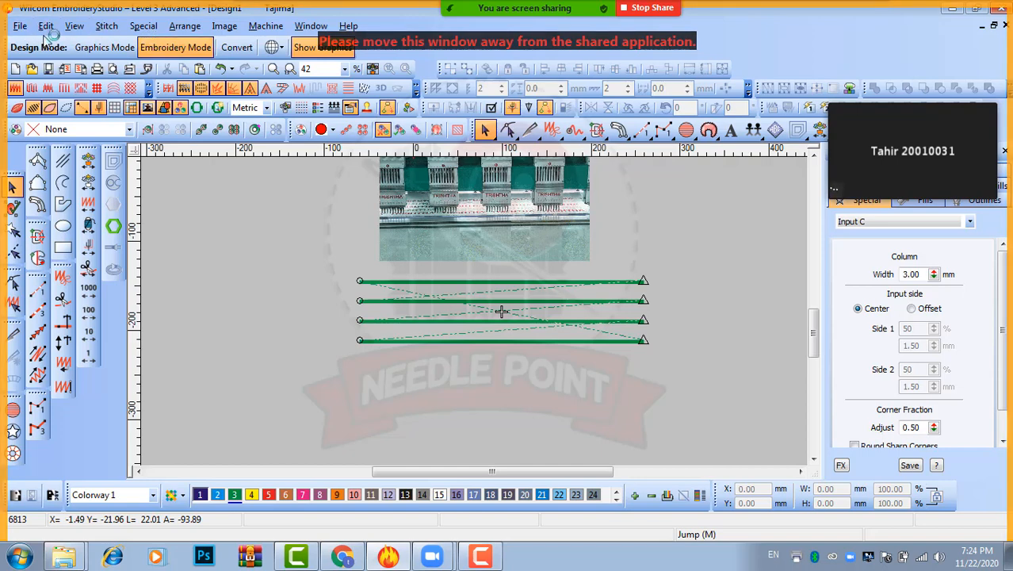
Step: Open the design's Repeats settings and position the dialog below the machine picture
left_click(71, 25)
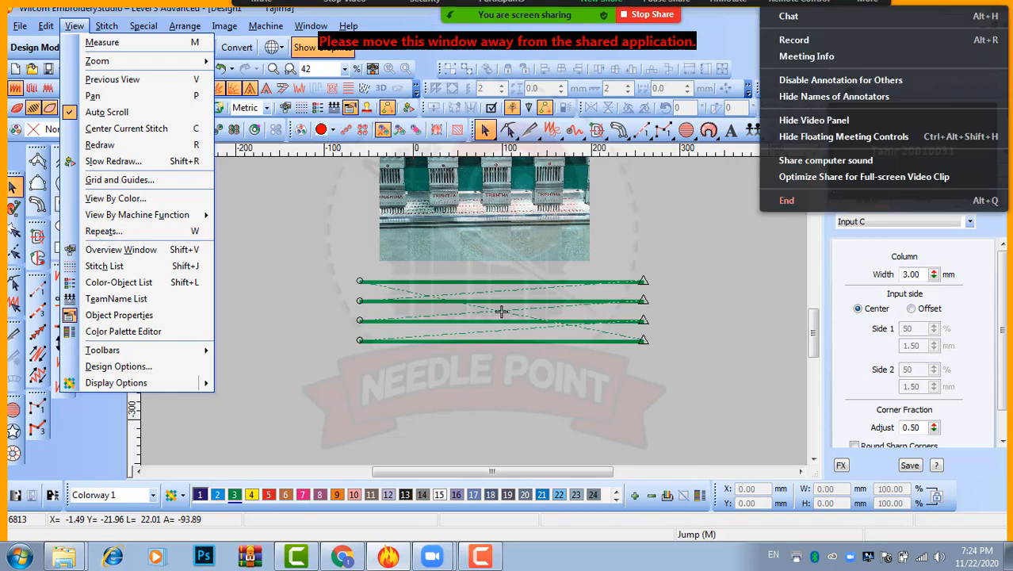
left_click(736, 313)
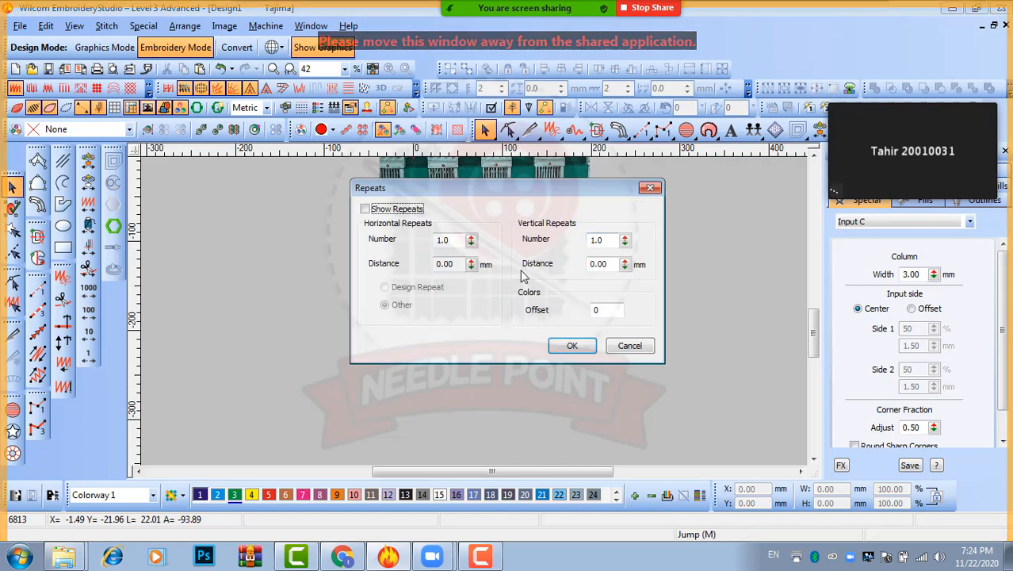
left_click(485, 558)
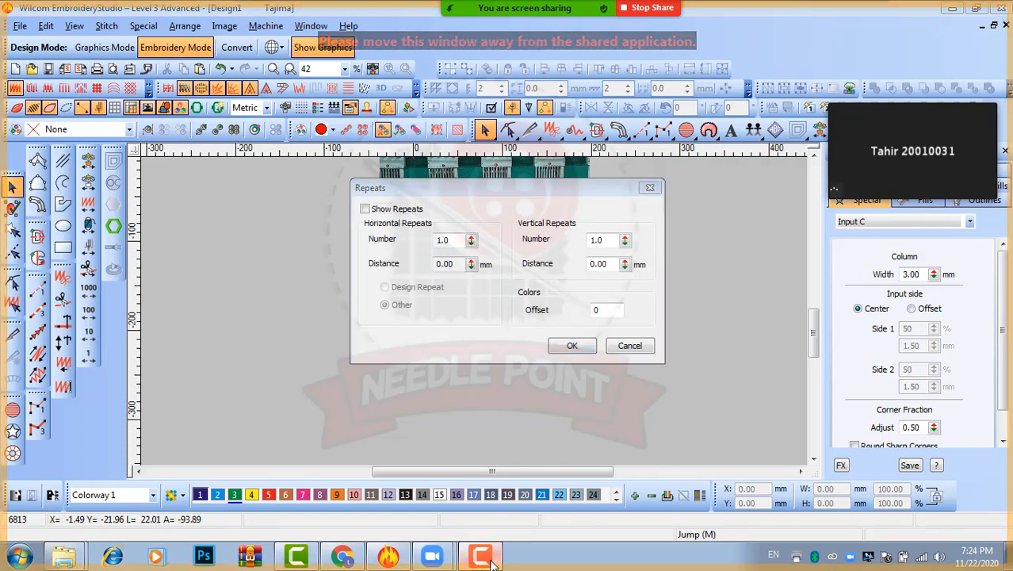
left_click(488, 559)
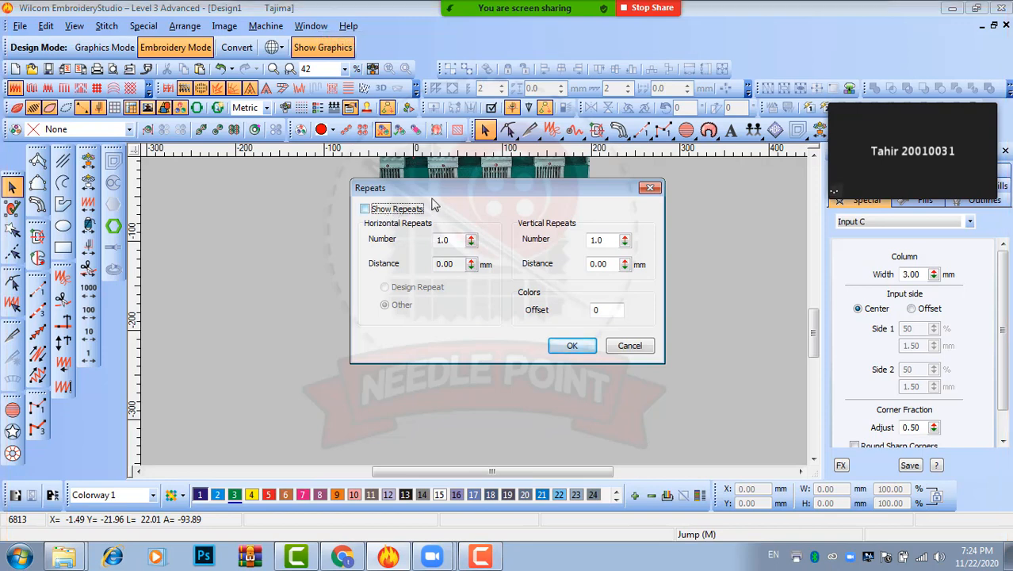
left_click_drag(484, 189, 500, 217)
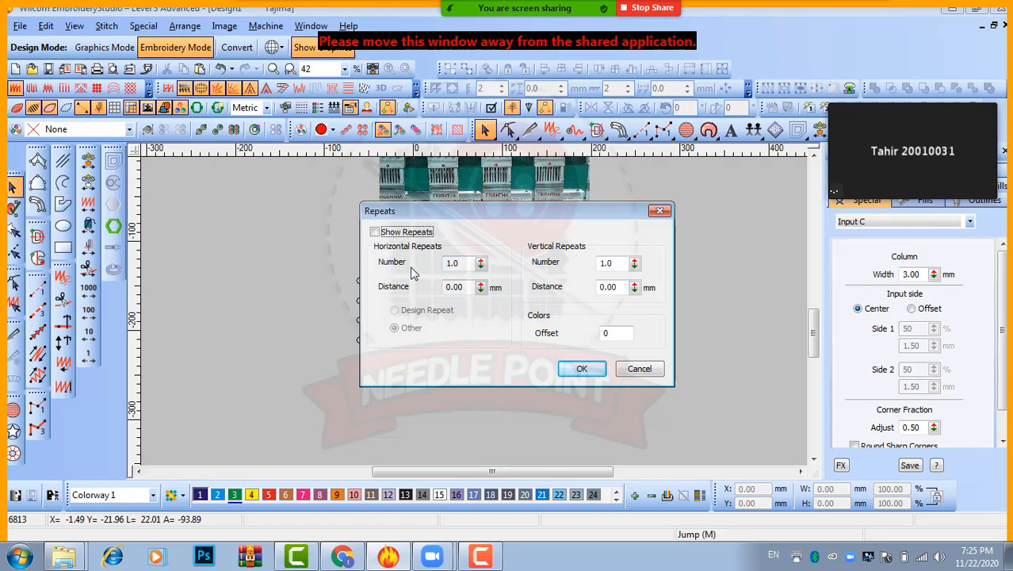
key("Tab")
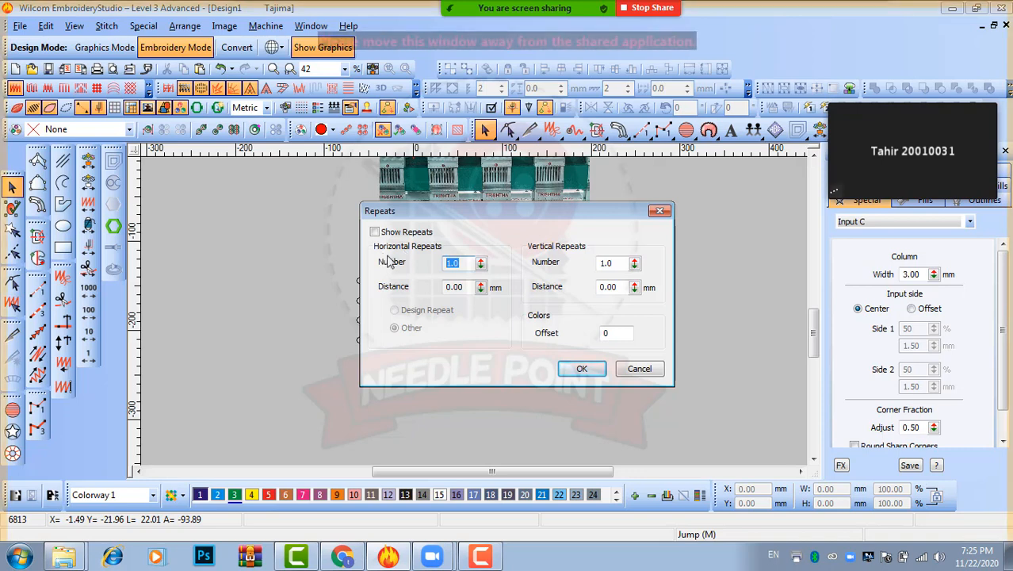
left_click(468, 261)
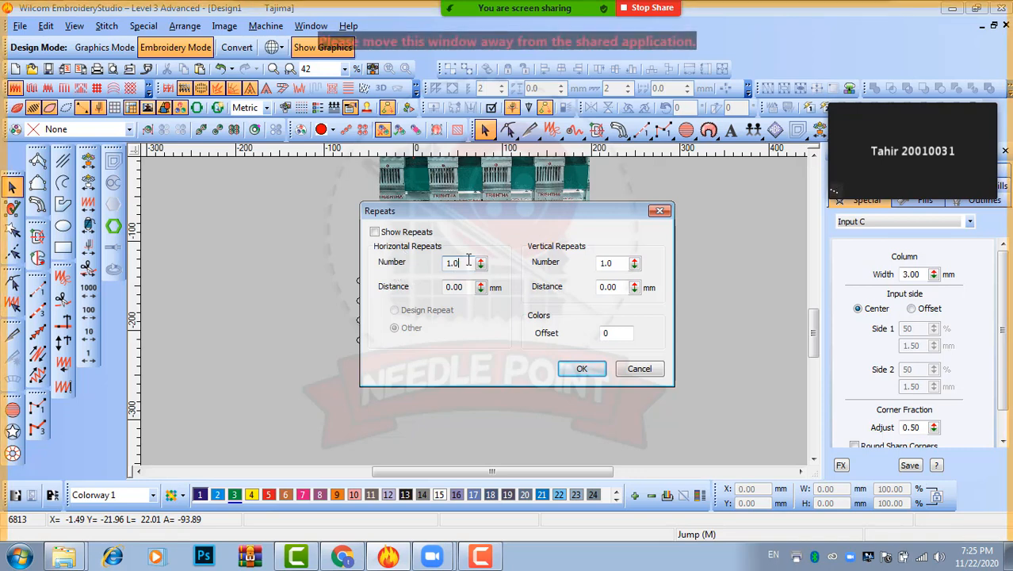
left_click_drag(468, 260, 423, 261)
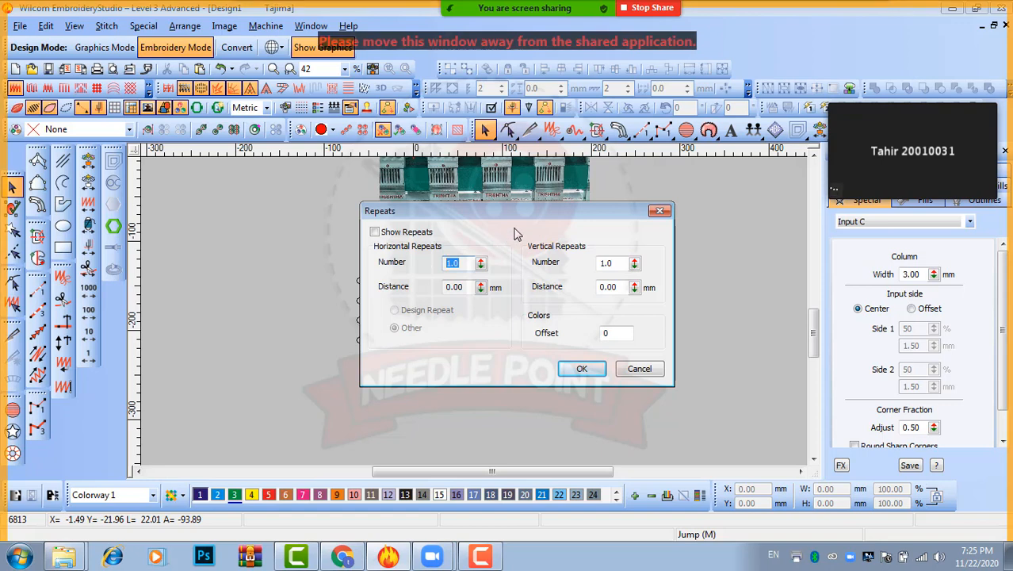
left_click_drag(498, 217, 517, 420)
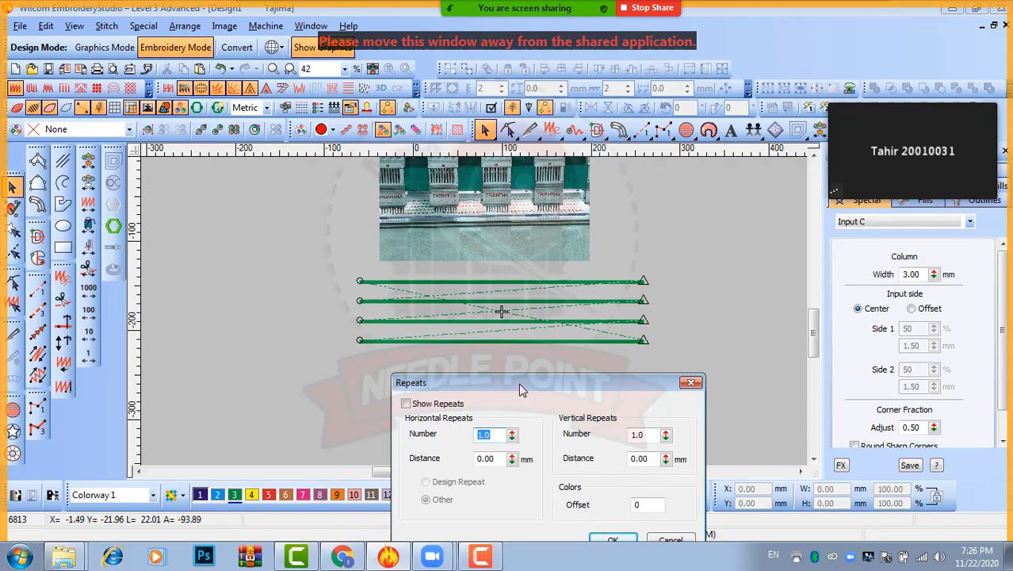
left_click_drag(518, 383, 468, 329)
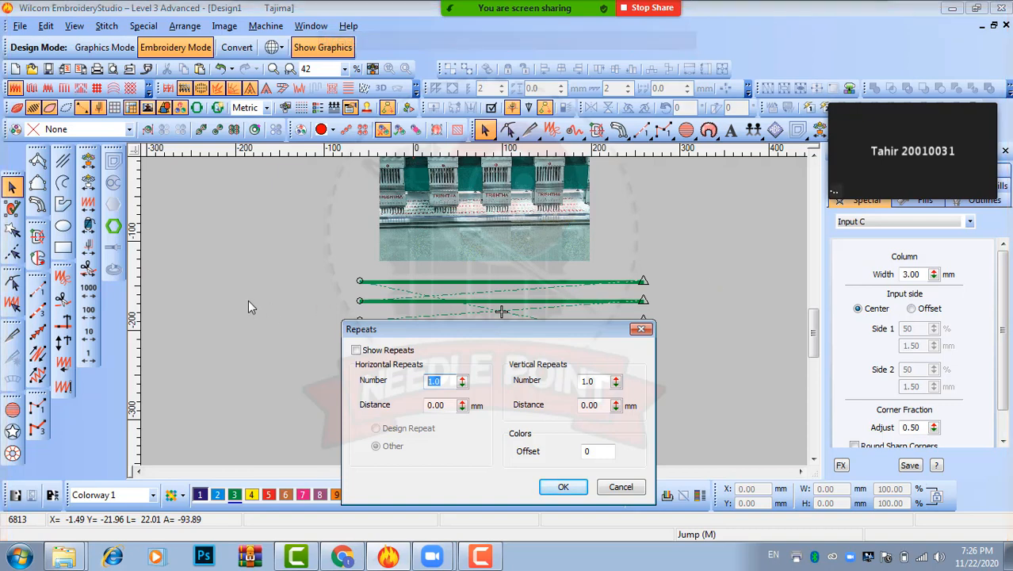
left_click(353, 350)
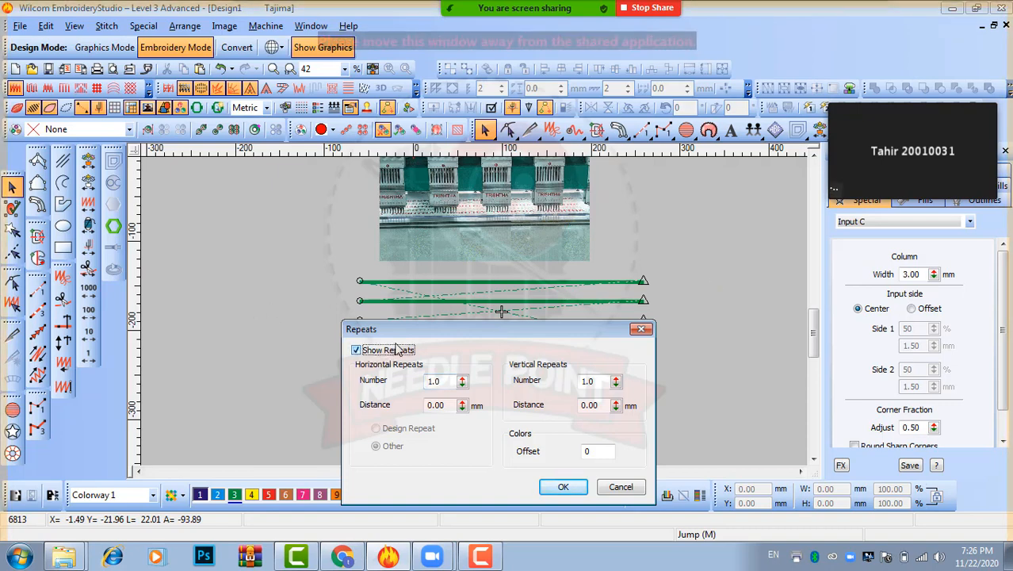
left_click_drag(441, 331, 447, 241)
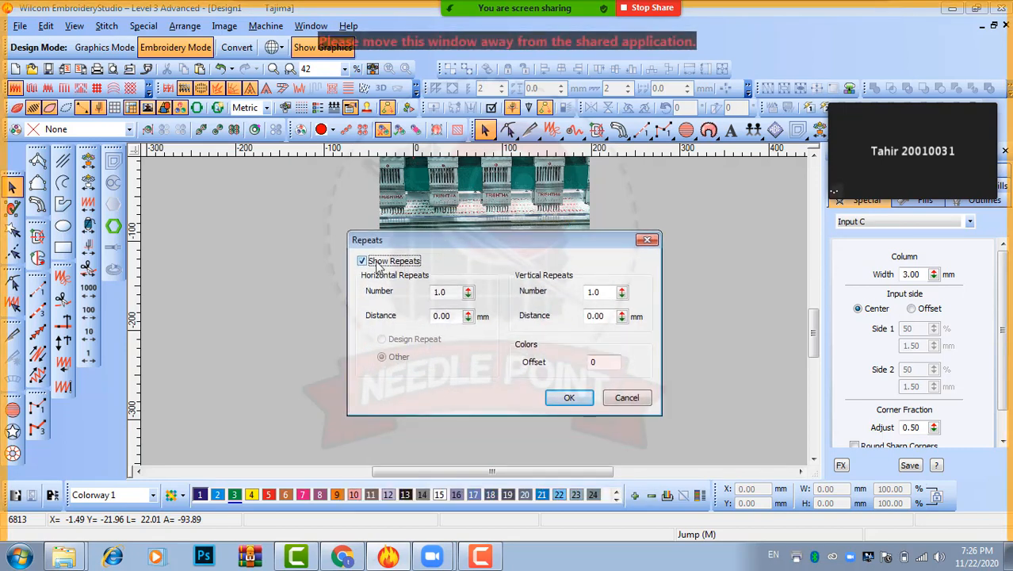
left_click(379, 267)
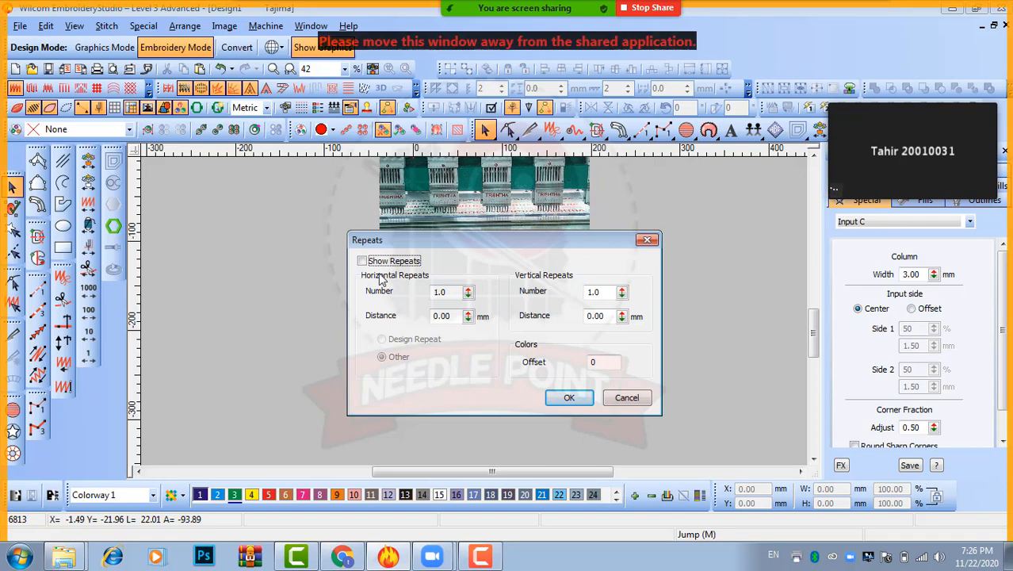
Step: Set the horizontal repeats to 3 with a distance of 330 mm
key("Tab")
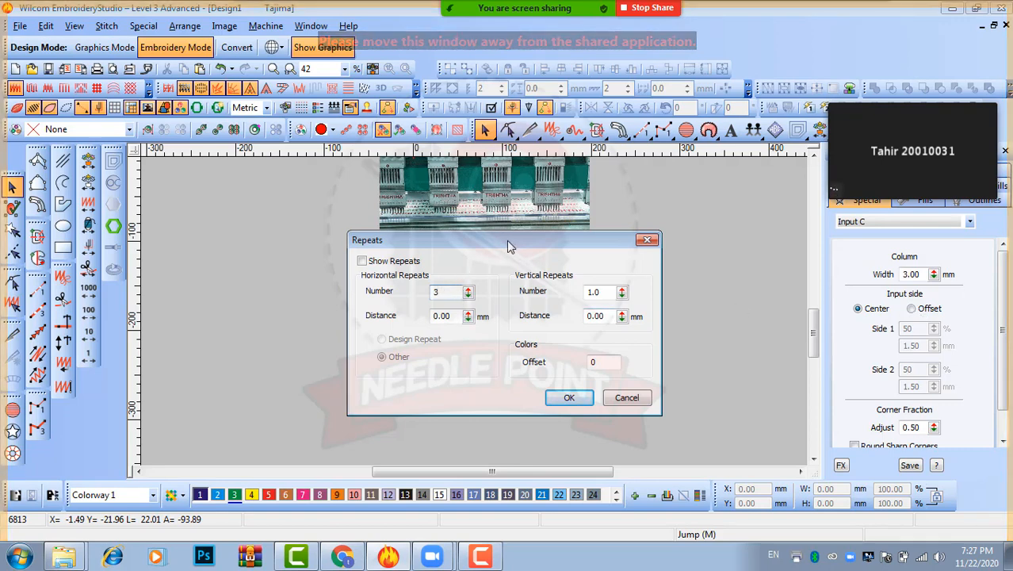
left_click_drag(507, 240, 518, 333)
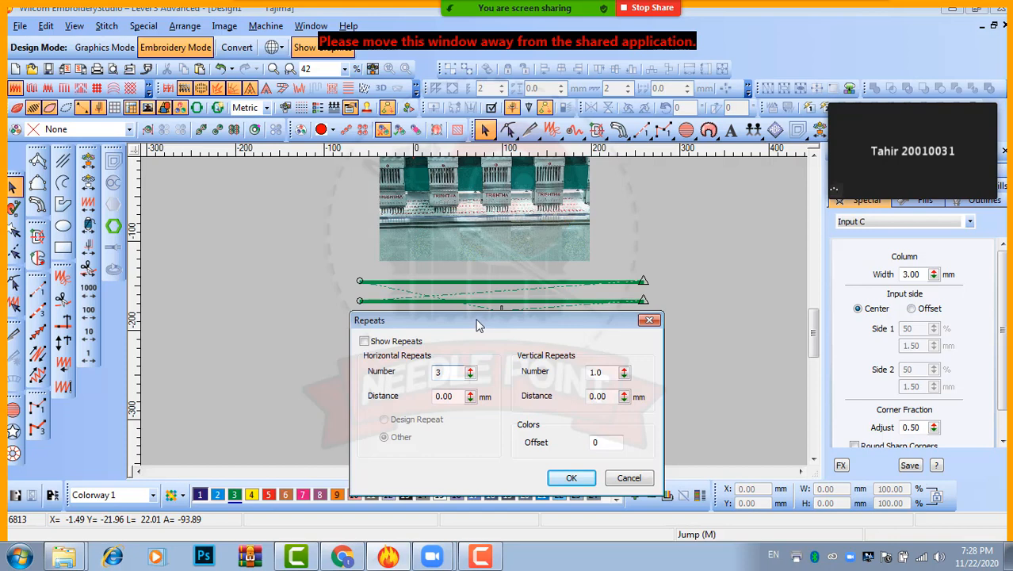
left_click_drag(477, 321, 471, 318)
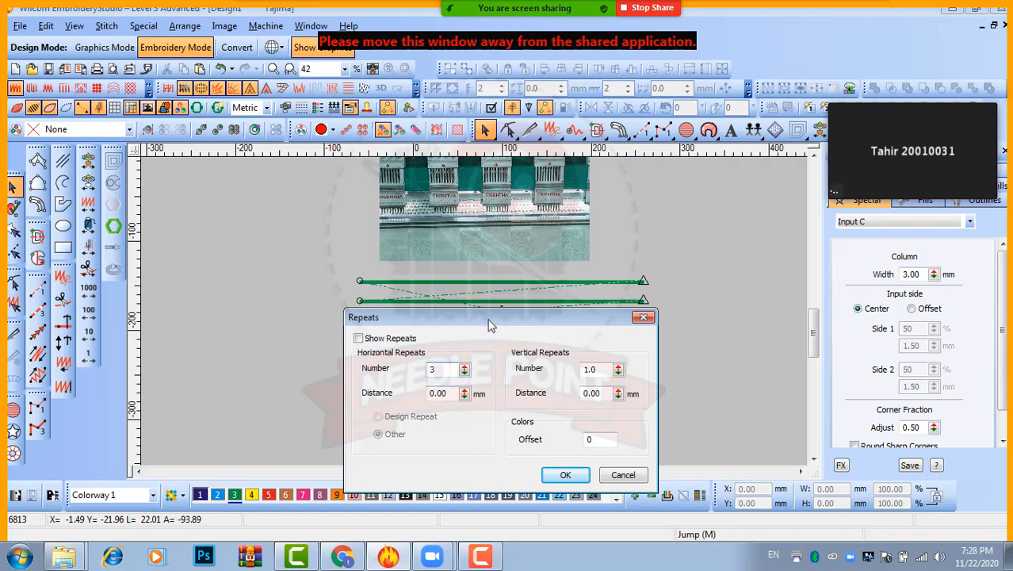
left_click_drag(487, 320, 487, 311)
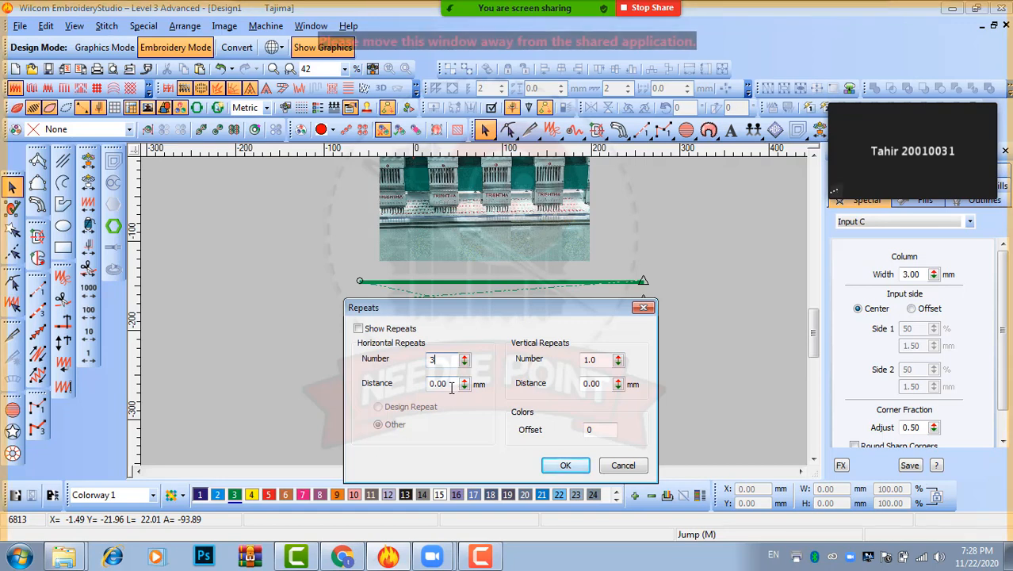
key("Tab")
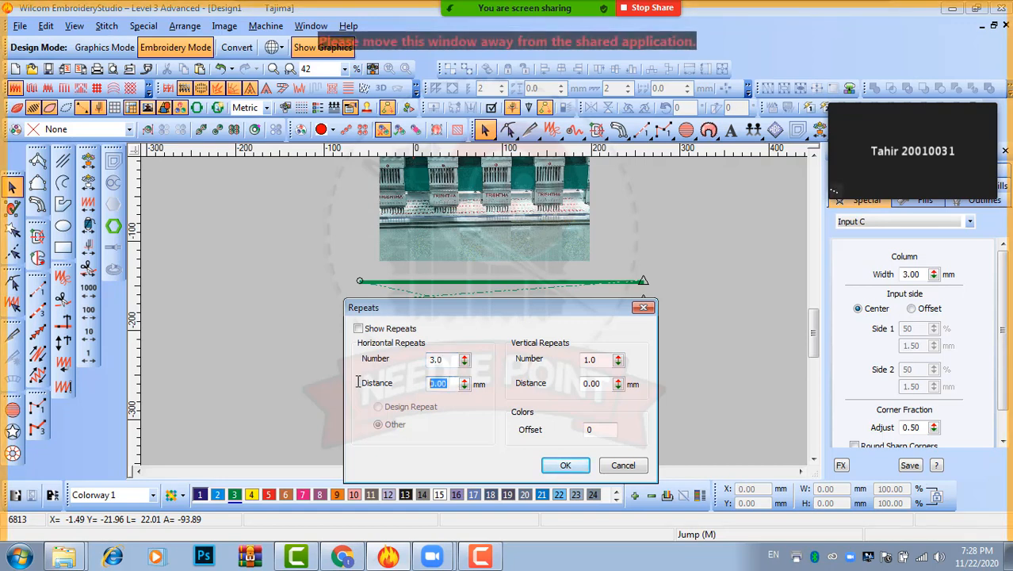
type("330")
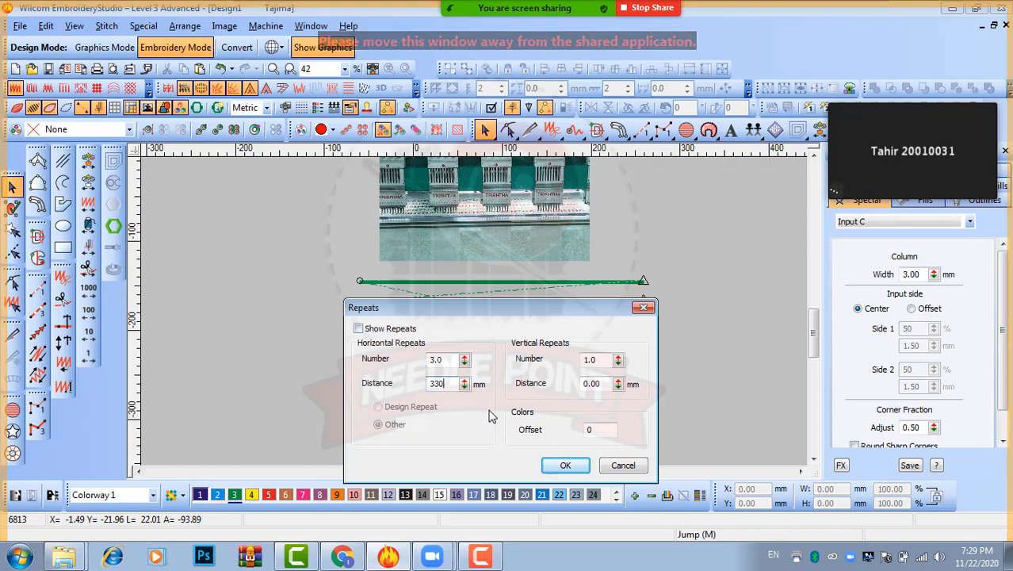
double_click(428, 359)
key("BackSpace")
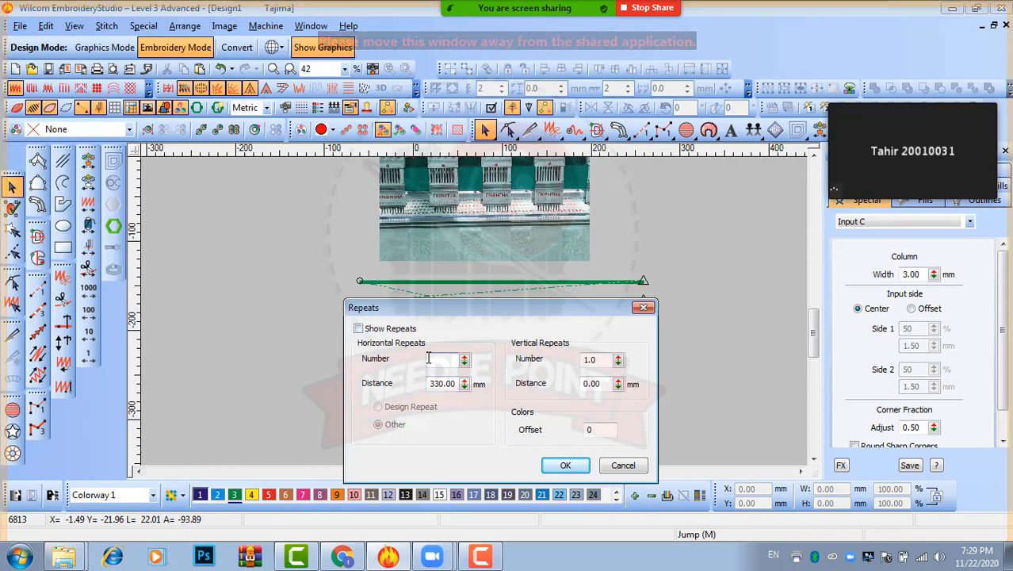
type("3")
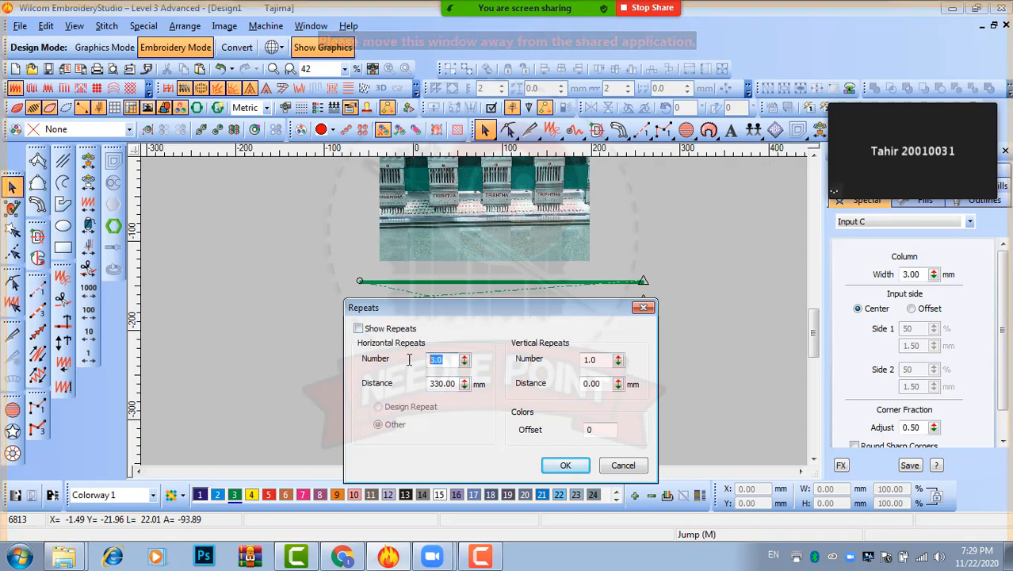
double_click(450, 383)
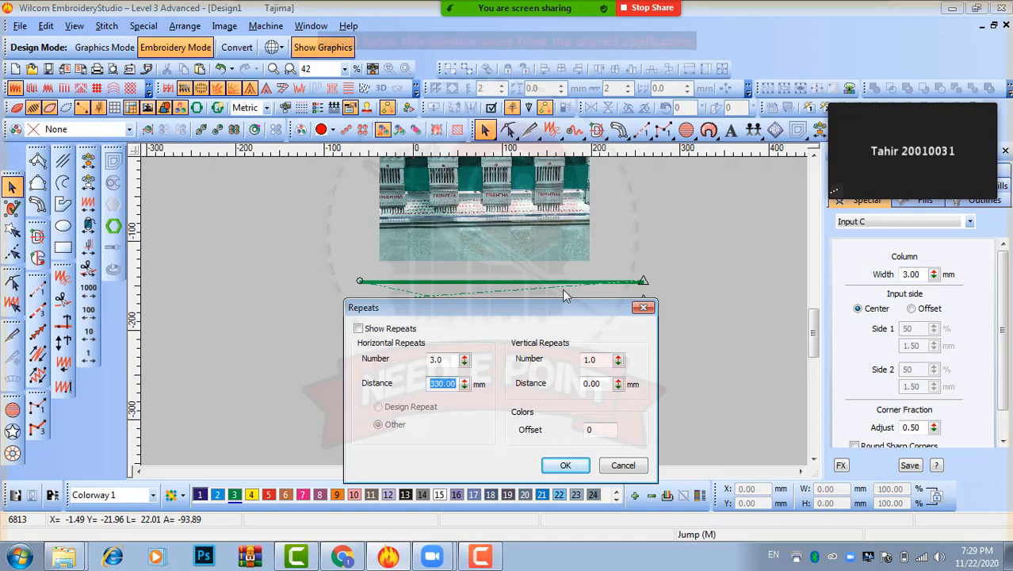
Step: Set the colour offset of the repeats to 3 and apply the repeat settings
double_click(602, 430)
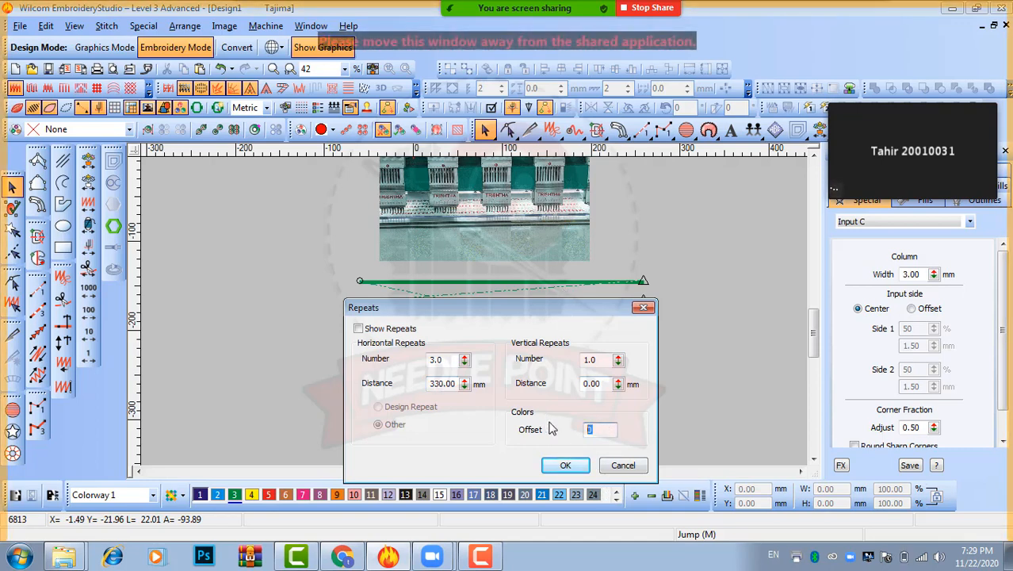
type("3")
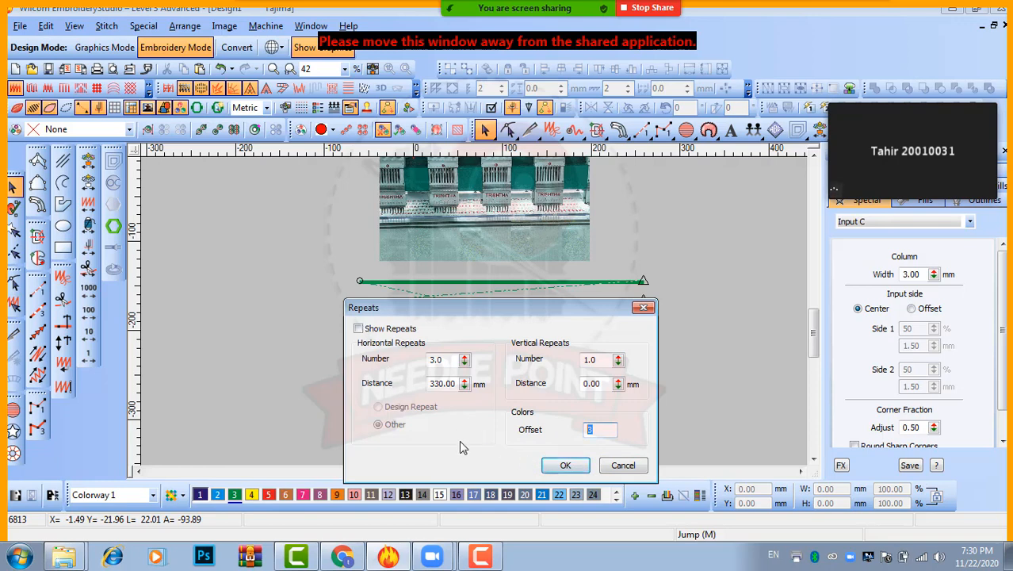
left_click_drag(478, 308, 476, 279)
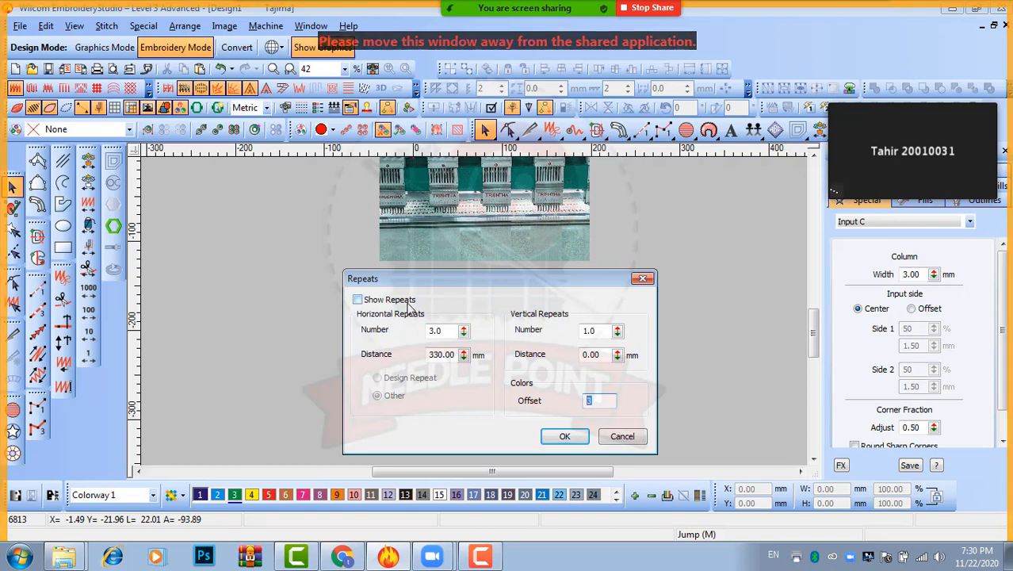
left_click(563, 438)
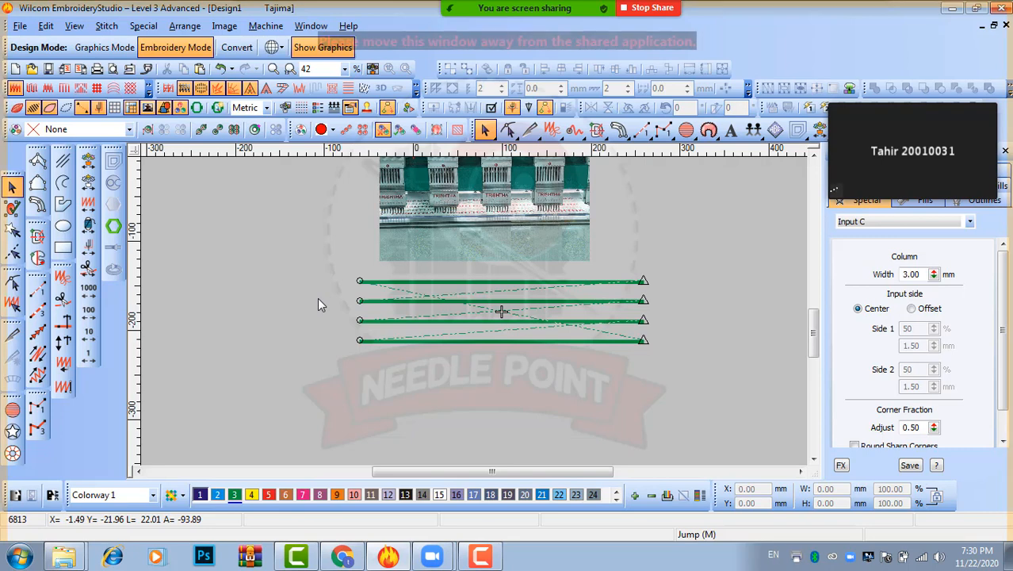
Step: Reopen the Repeats settings, enable Show Repeats, apply them and dismiss the low-battery warning
key("Return")
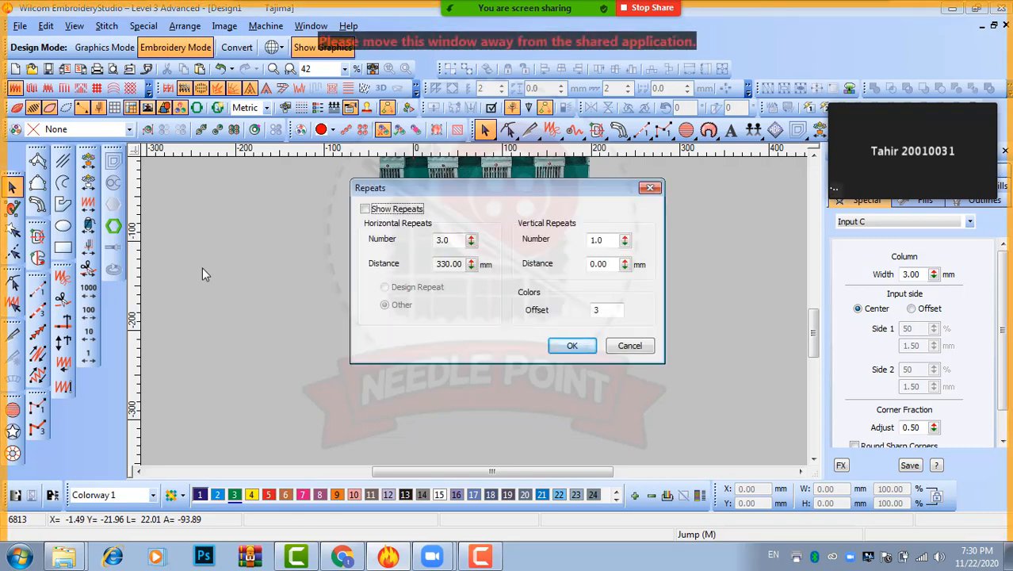
left_click(365, 209)
left_click(571, 347)
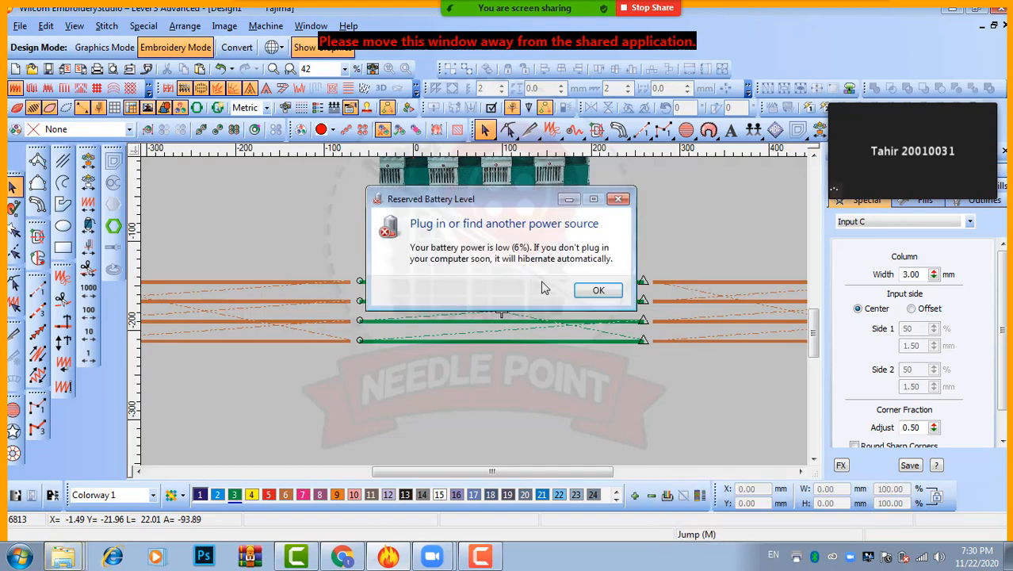
left_click(591, 290)
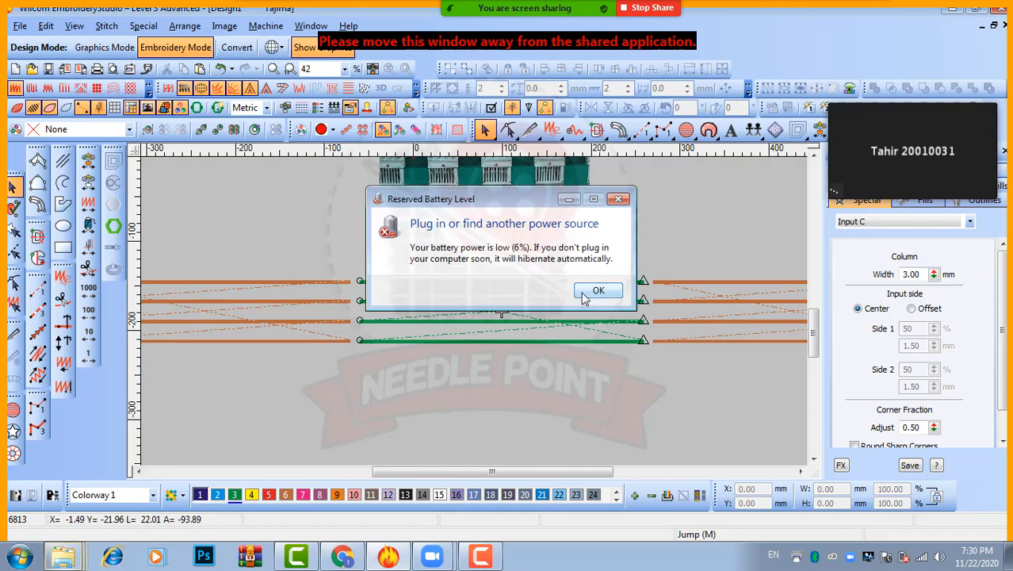
left_click(582, 291)
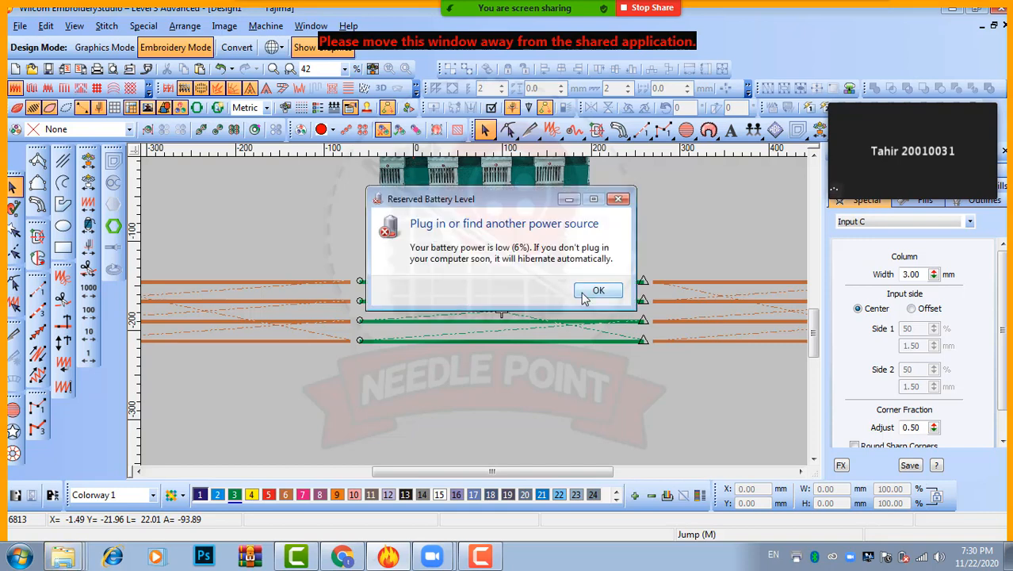
Step: Dismiss the low-battery warning and examine the gaps between the green columns and the neighbouring orange repeats at both ends
left_click(589, 293)
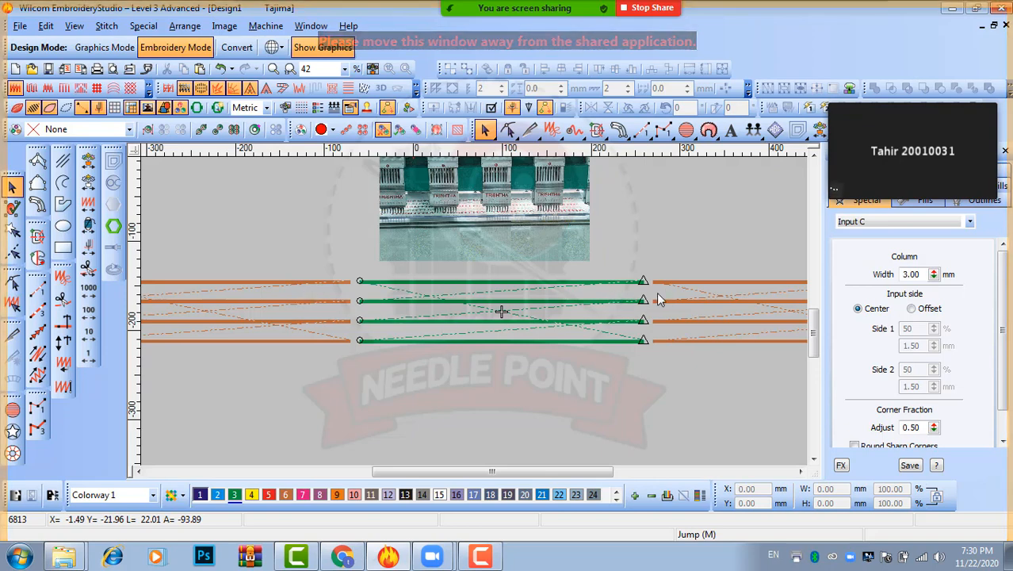
scroll(646, 282, "up", 2)
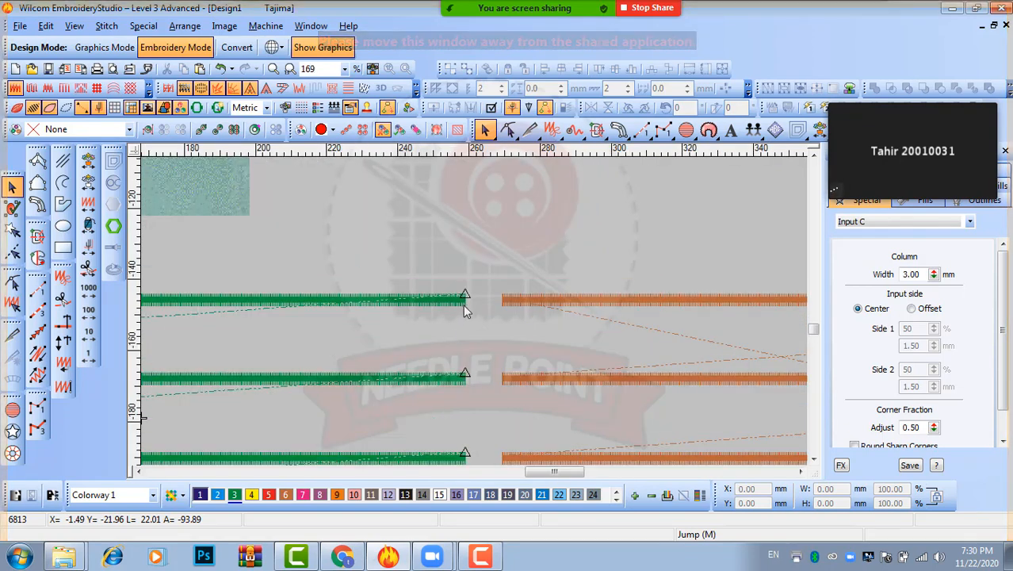
scroll(464, 312, "down", 2)
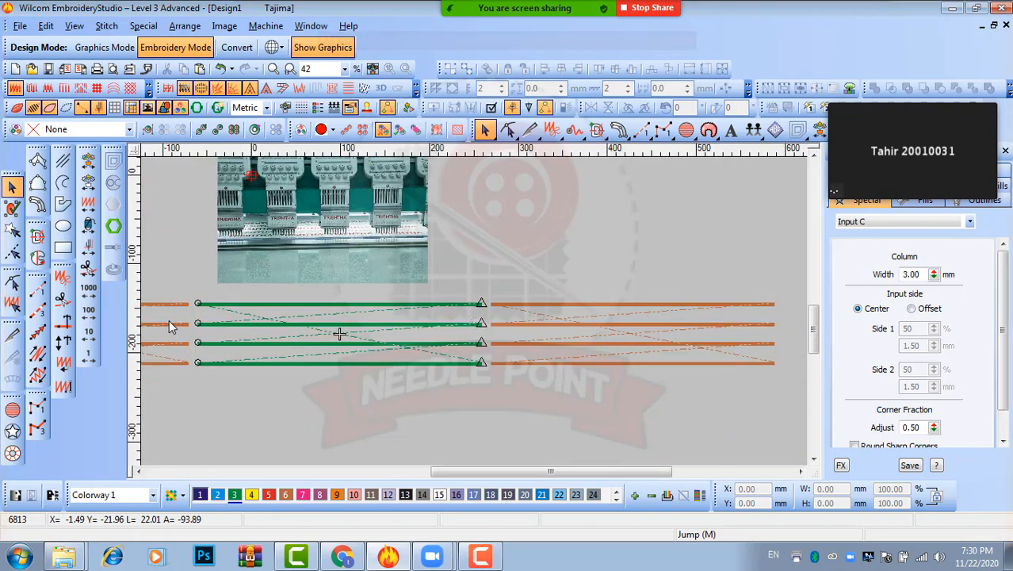
scroll(190, 307, "up", 2)
scroll(473, 305, "up", 1)
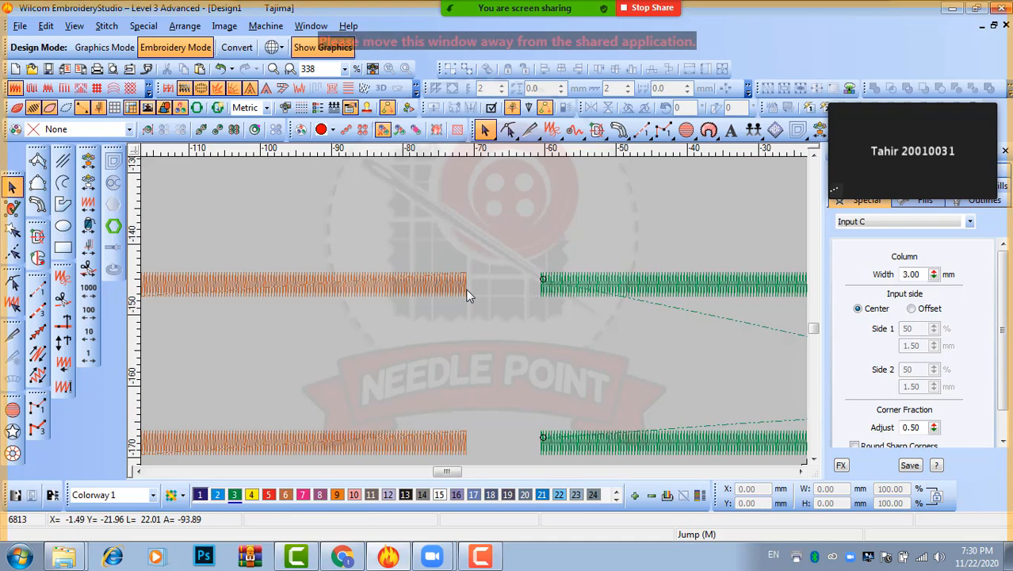
left_click(576, 292)
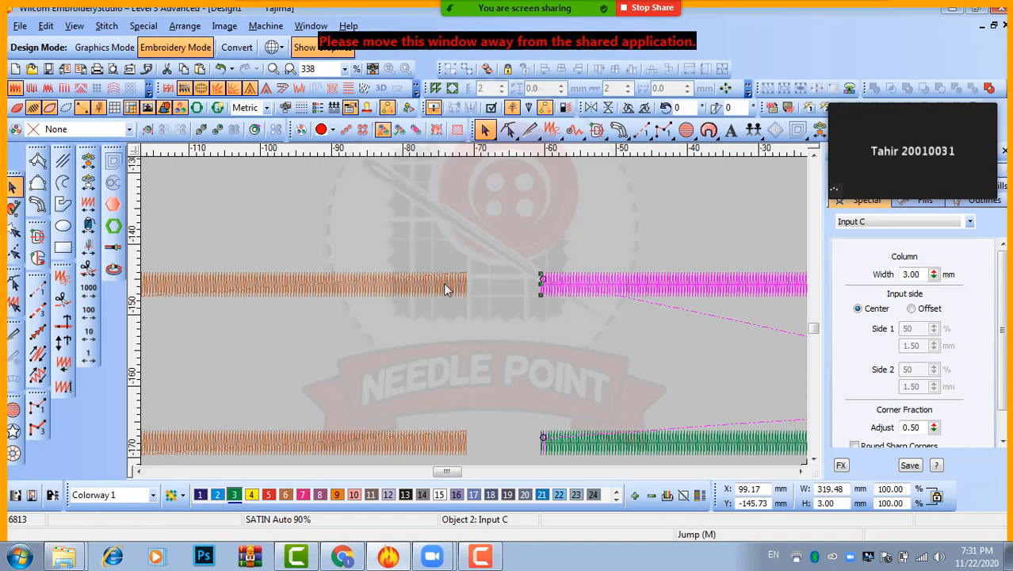
scroll(473, 311, "down", 5)
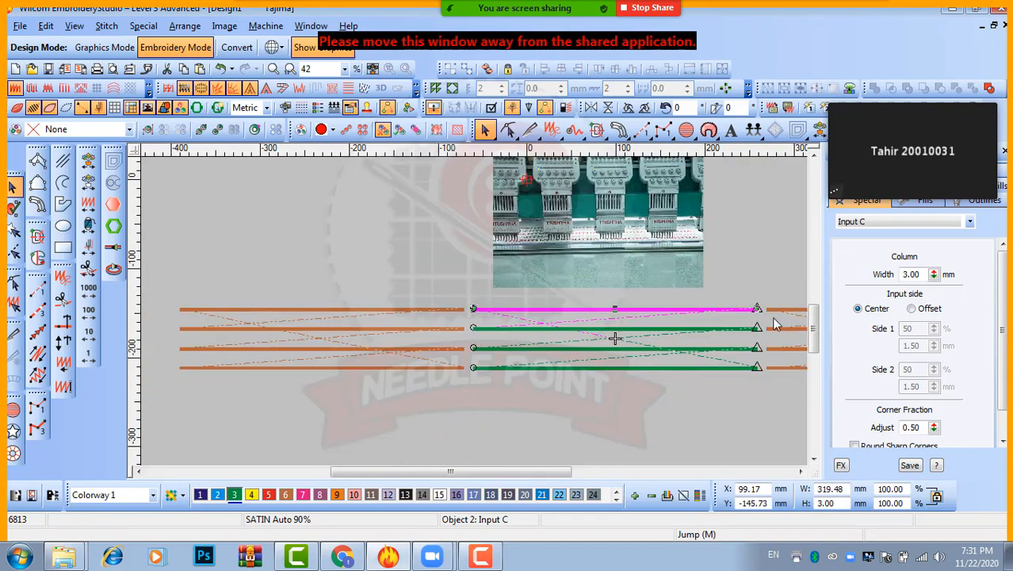
scroll(473, 315, "up", 5)
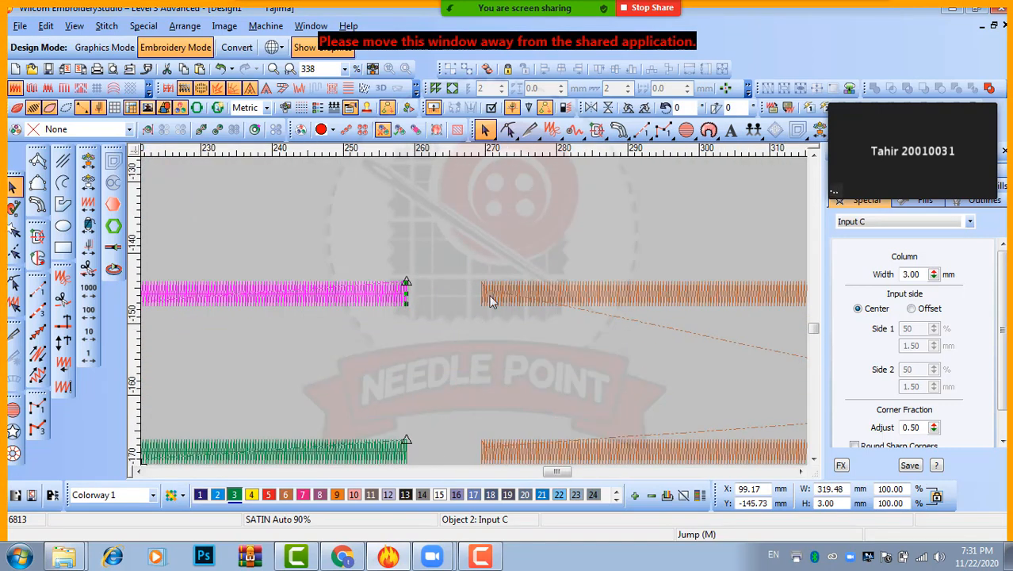
scroll(459, 309, "down", 5)
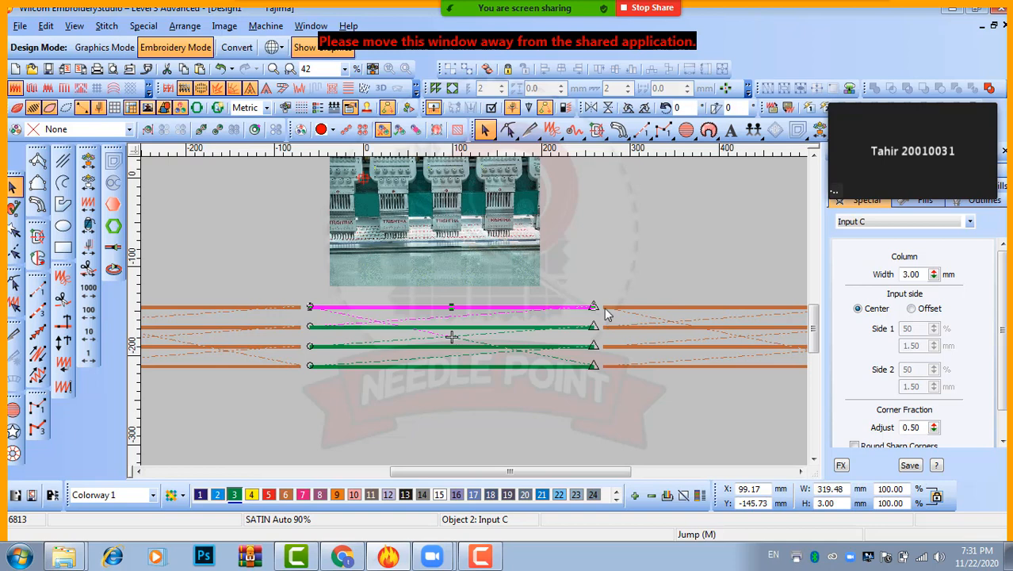
scroll(311, 311, "up", 1)
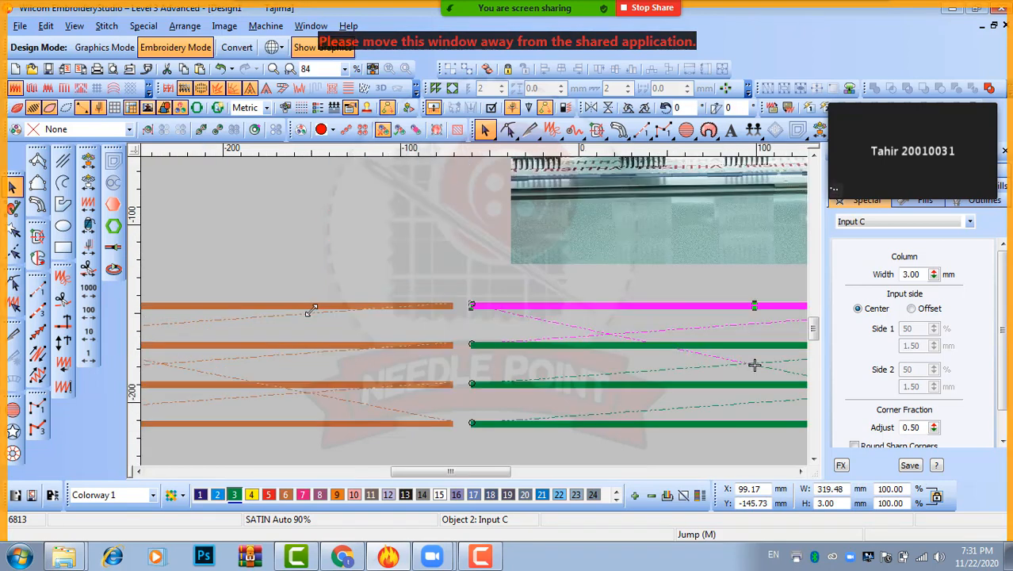
scroll(511, 296, "down", 2)
scroll(472, 310, "up", 1)
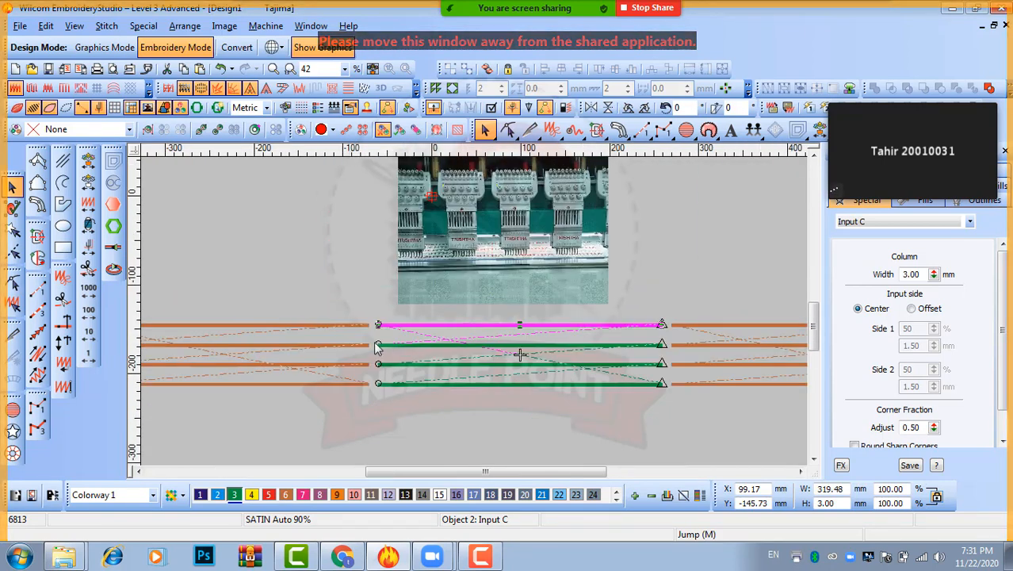
Step: Stretch the top green column's left end to meet the neighbouring orange repeat, making the column about 330 mm wide
left_click_drag(377, 325, 374, 326)
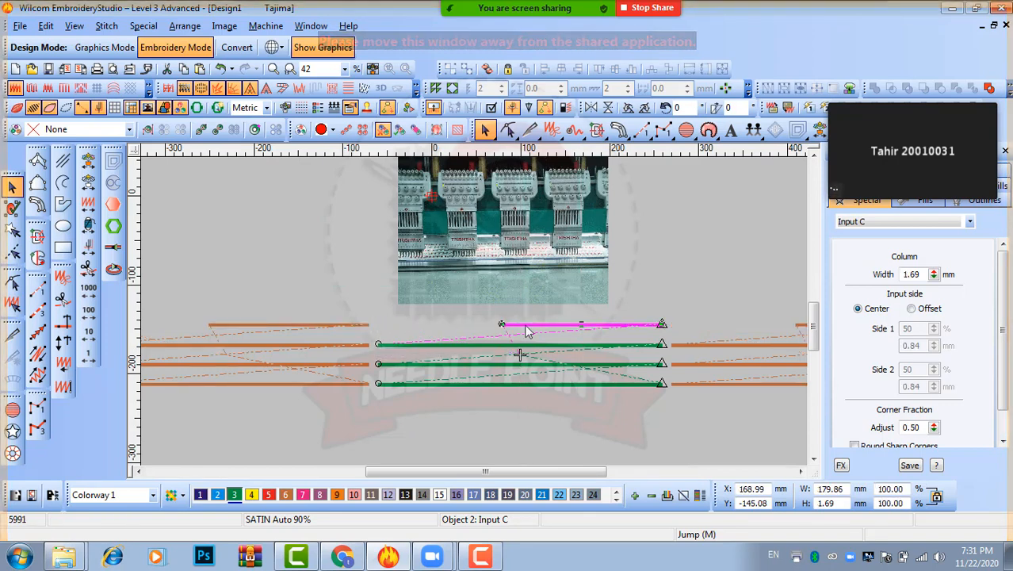
key("ctrl+z")
scroll(375, 333, "up", 1)
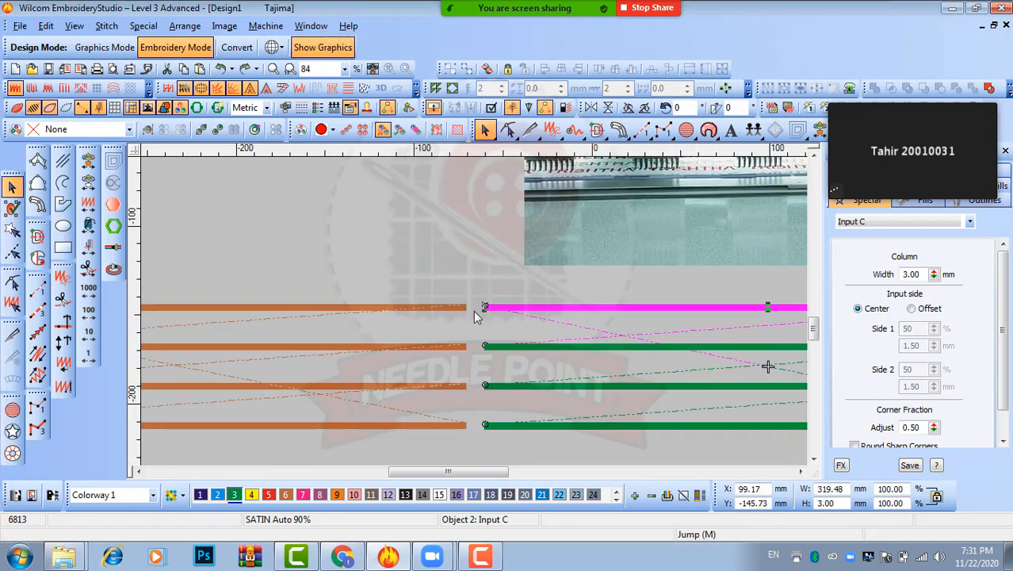
left_click_drag(486, 309, 468, 306)
scroll(670, 313, "down", 2)
scroll(566, 316, "up", 2)
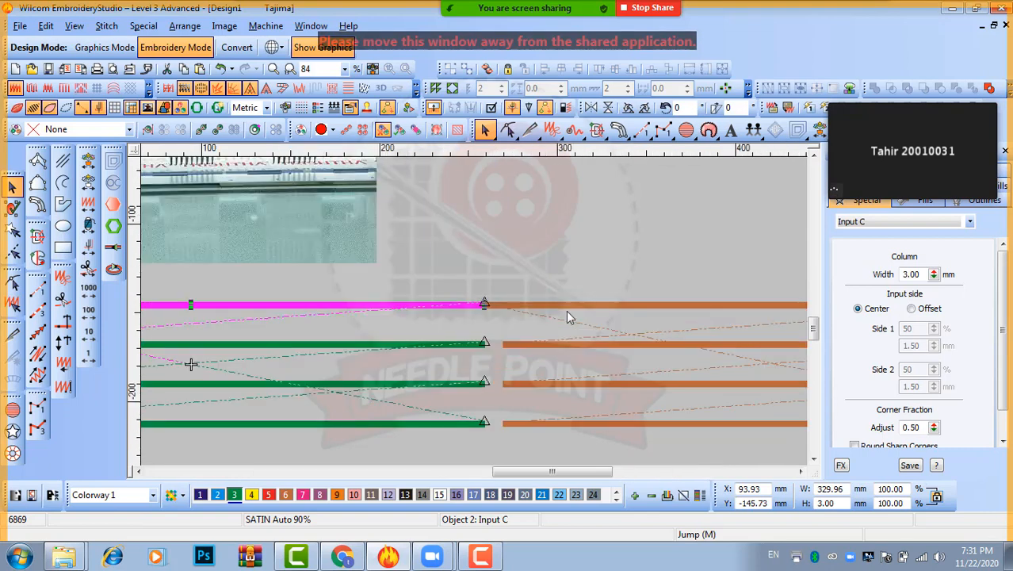
Step: Widen the top green column to about 332 mm so its right end overlaps the stitches of the next repeat
scroll(567, 317, "up", 1)
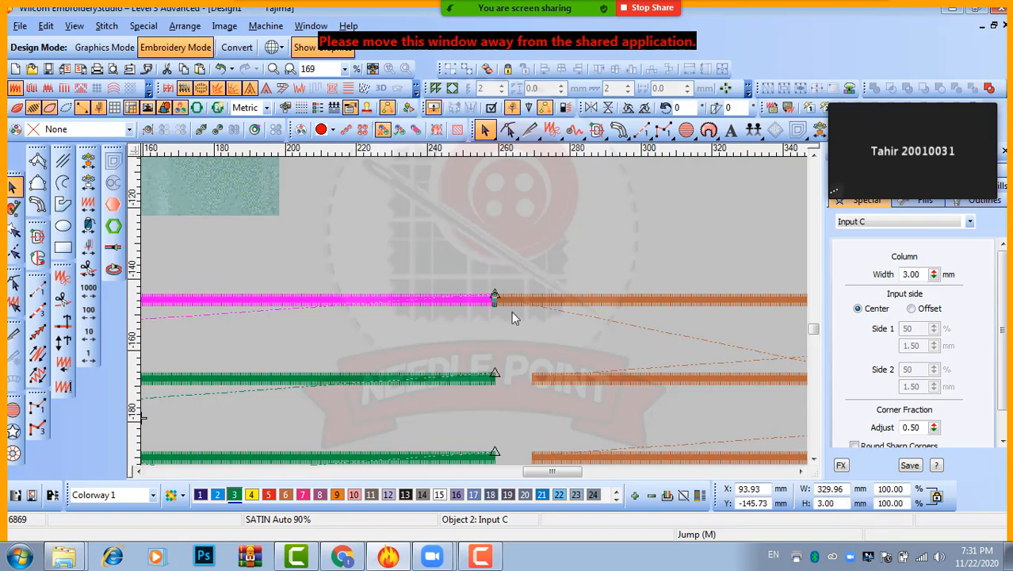
scroll(494, 301, "up", 5)
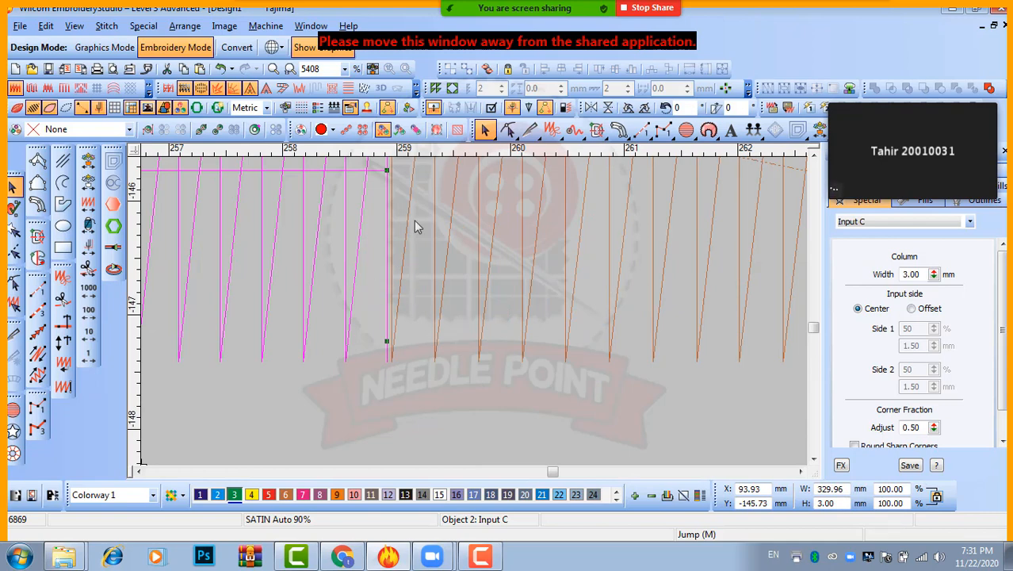
scroll(414, 222, "down", 1)
scroll(468, 294, "up", 1)
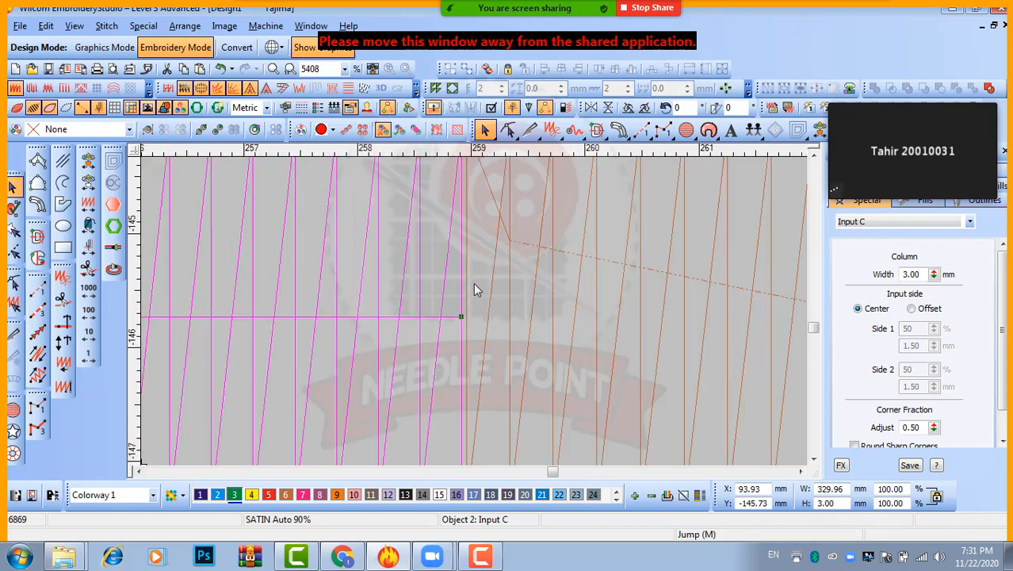
scroll(473, 290, "down", 1)
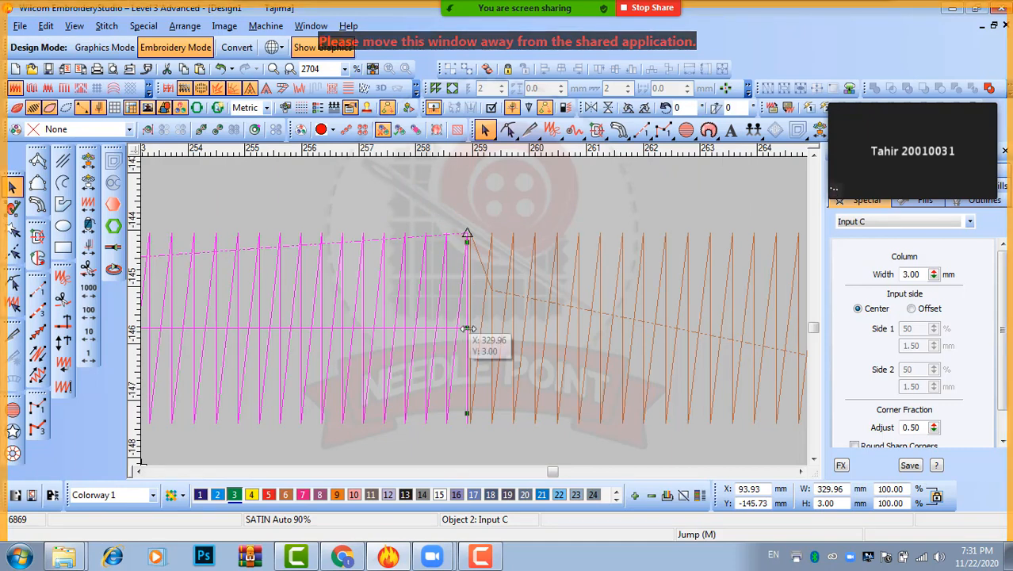
left_click_drag(467, 328, 567, 327)
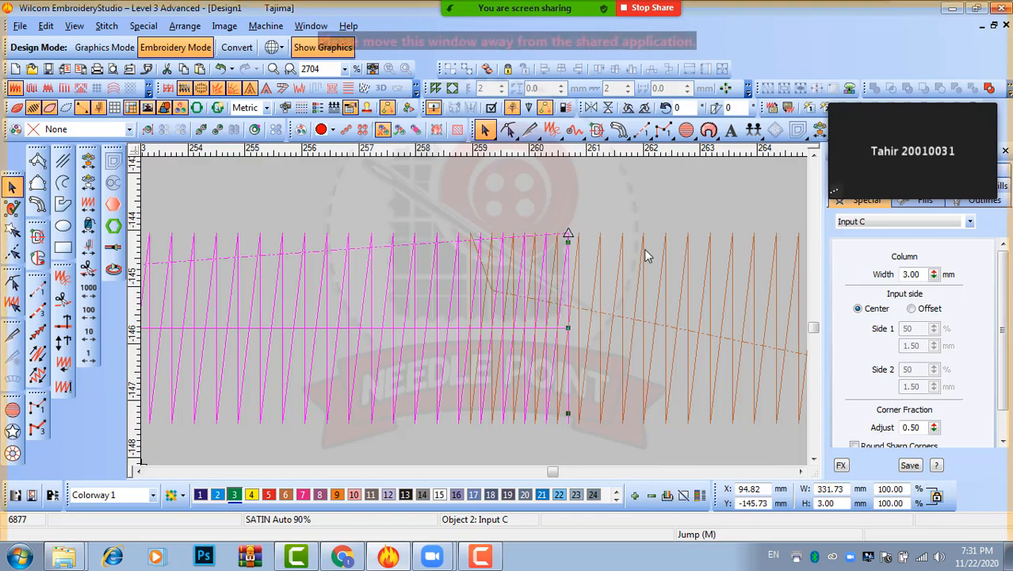
scroll(732, 309, "down", 2)
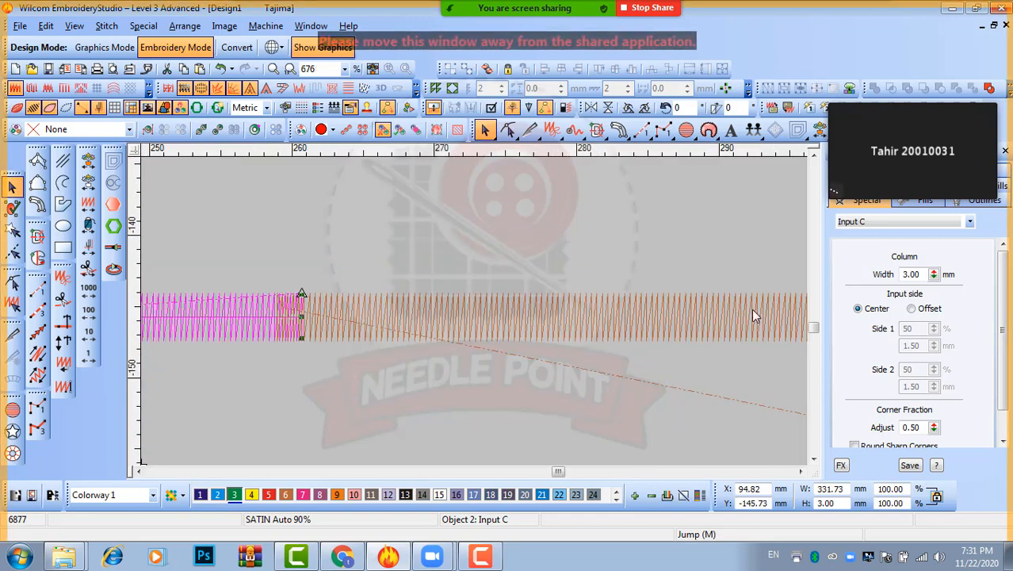
key("shift+z")
key("shift+z")
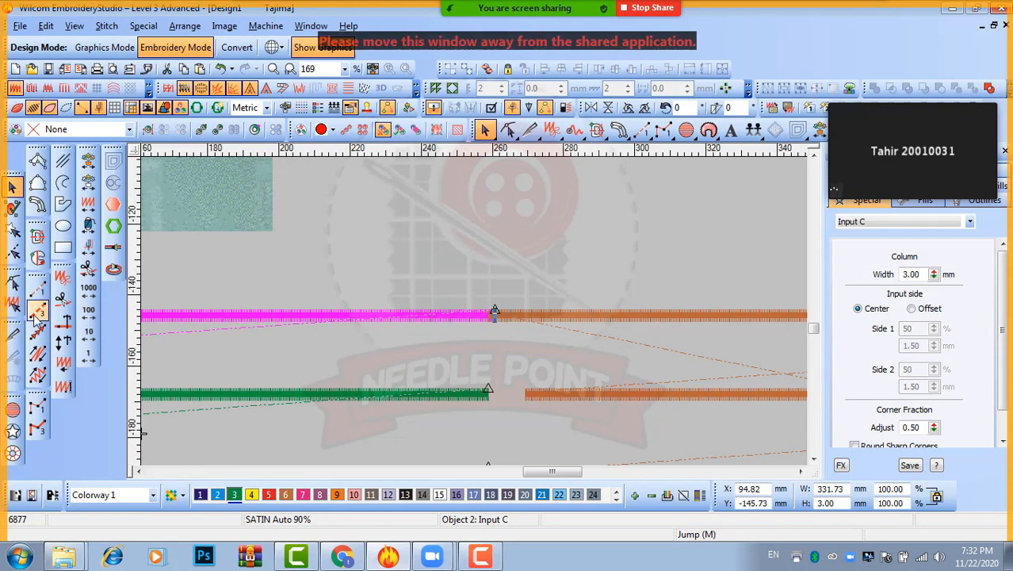
Step: Pull the top green column's right end back to the start of the next repeat, making it about 330.2 mm wide
scroll(491, 314, "up", 4)
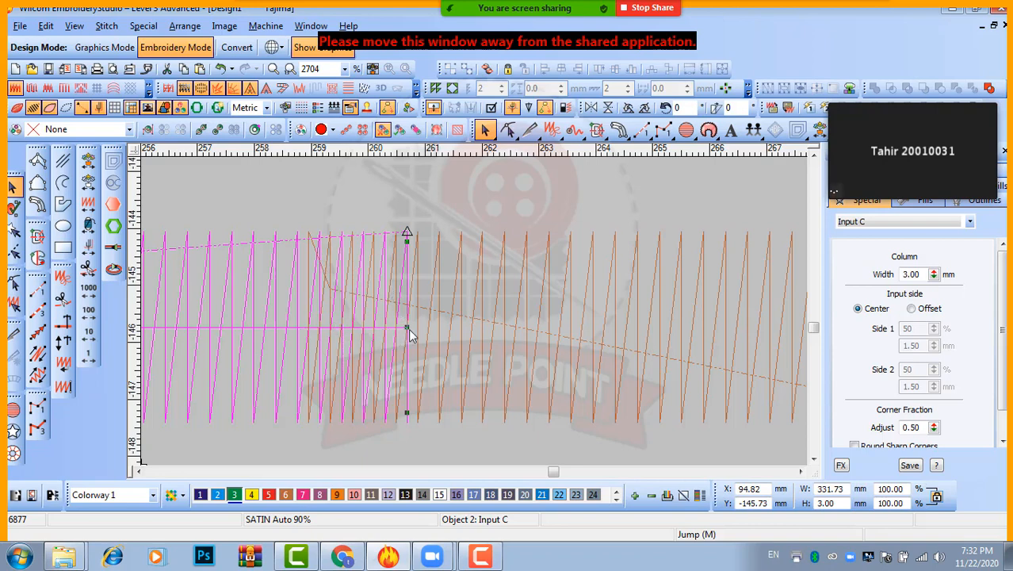
left_click_drag(408, 327, 329, 328)
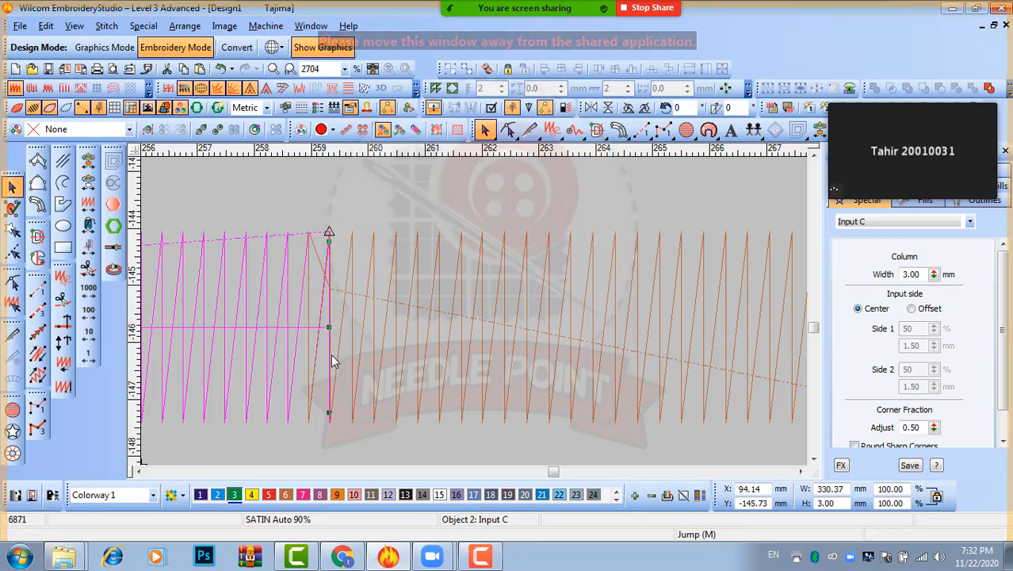
key("shift+z")
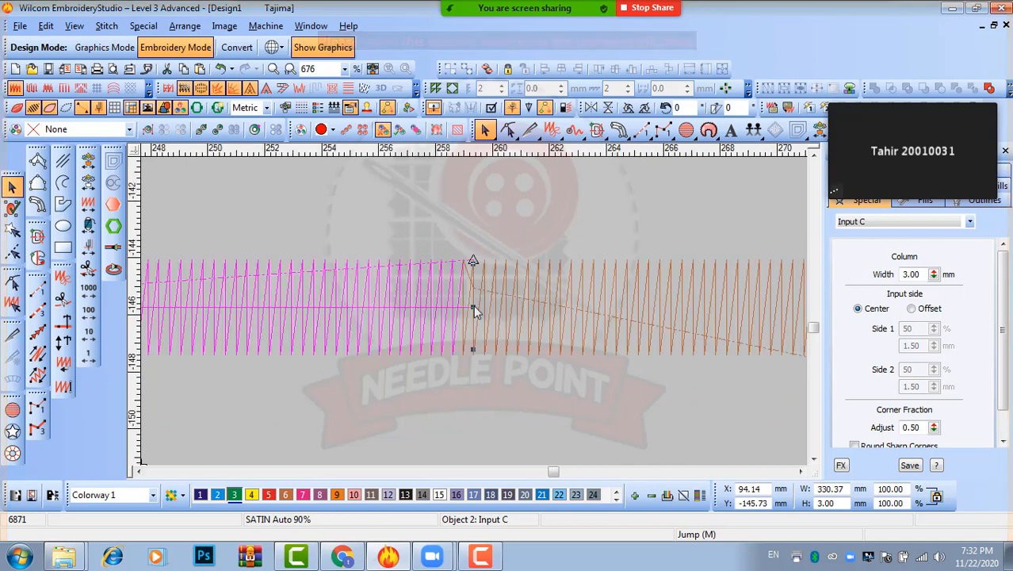
key("z")
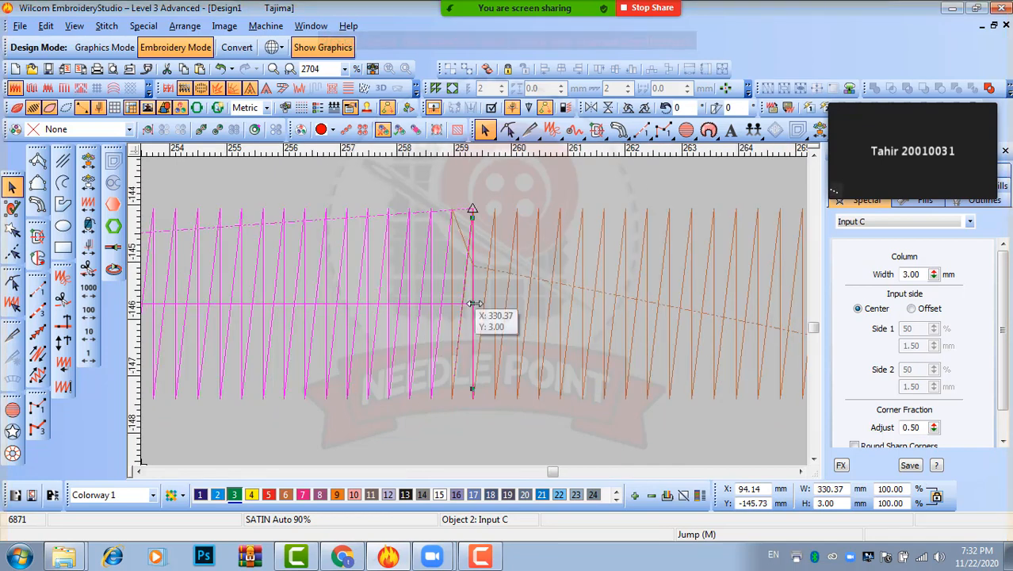
left_click_drag(474, 304, 453, 304)
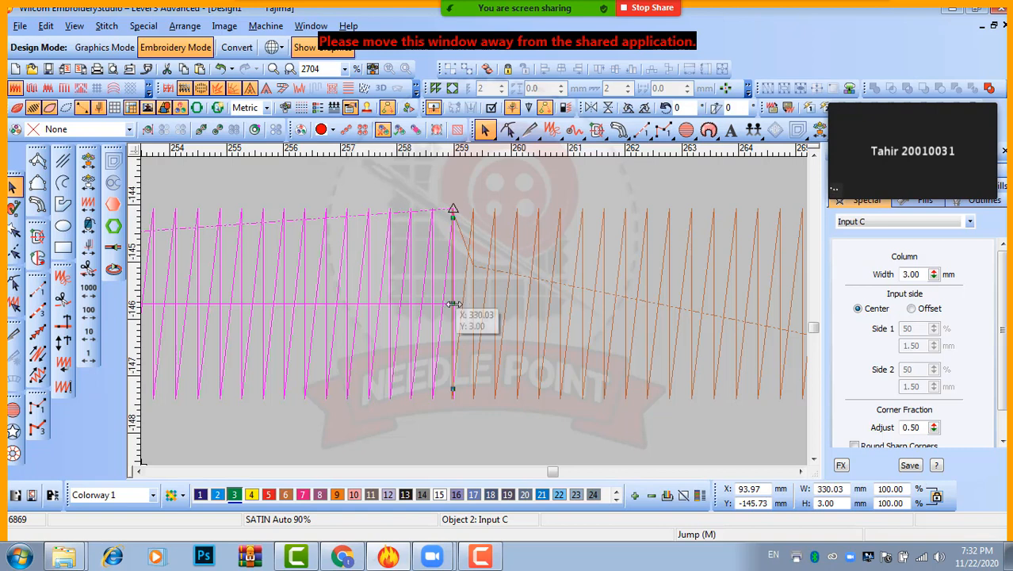
left_click_drag(456, 304, 464, 303)
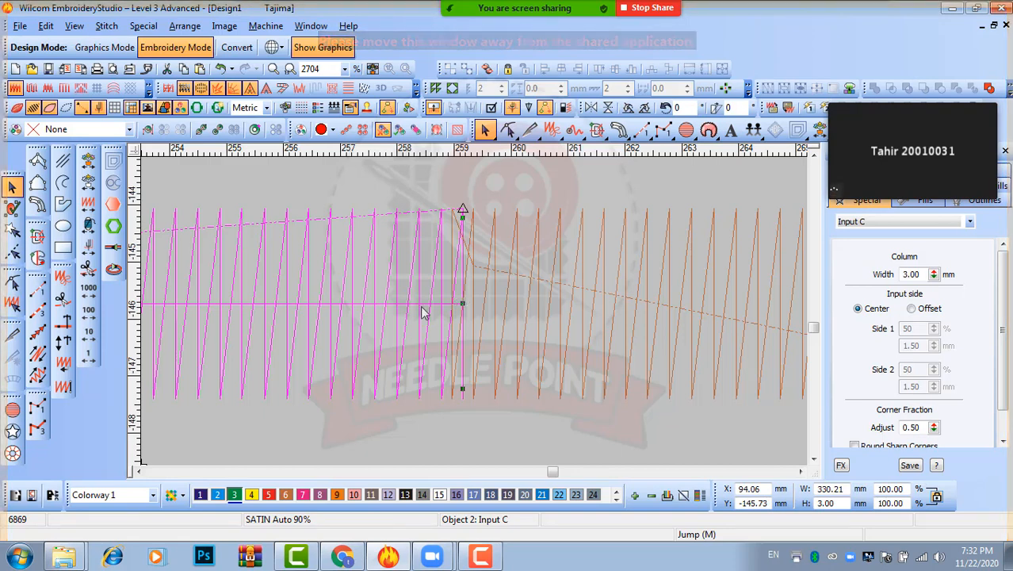
Step: Deselect the top green column and add the lettering "330" just above it, below the machine picture
scroll(476, 314, "down", 5)
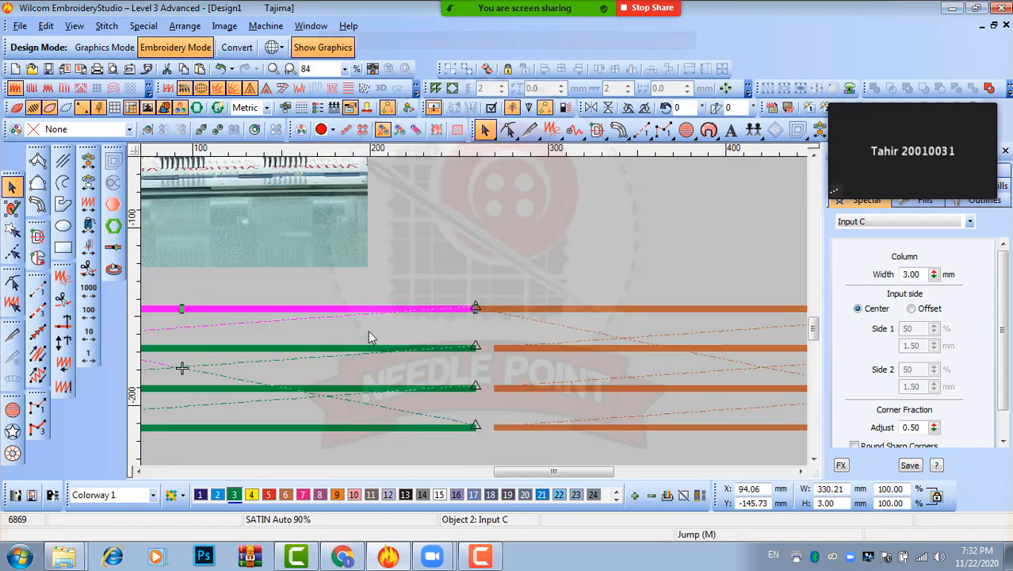
scroll(369, 335, "down", 5)
scroll(406, 319, "up", 5)
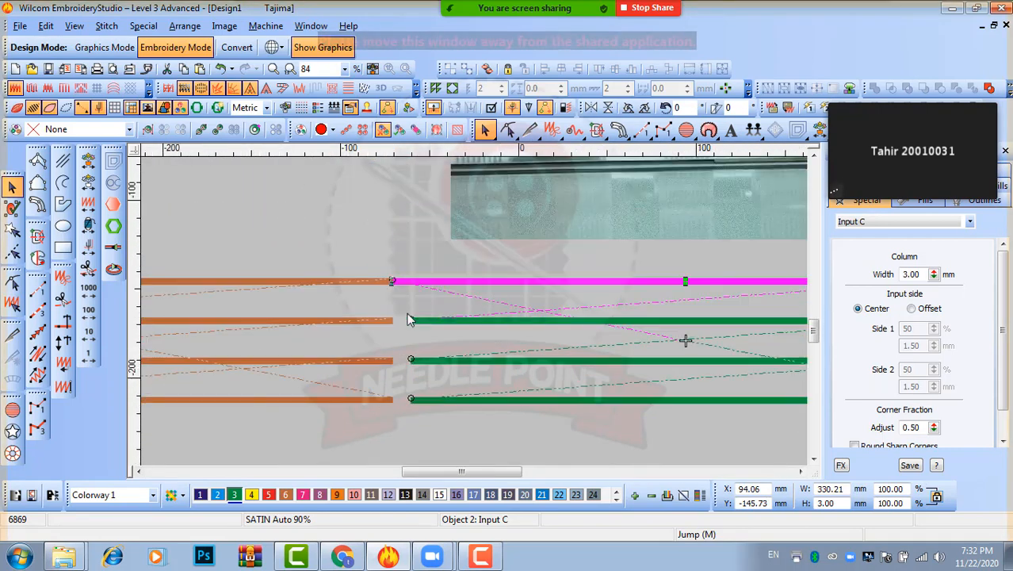
left_click(636, 261)
left_click(503, 282)
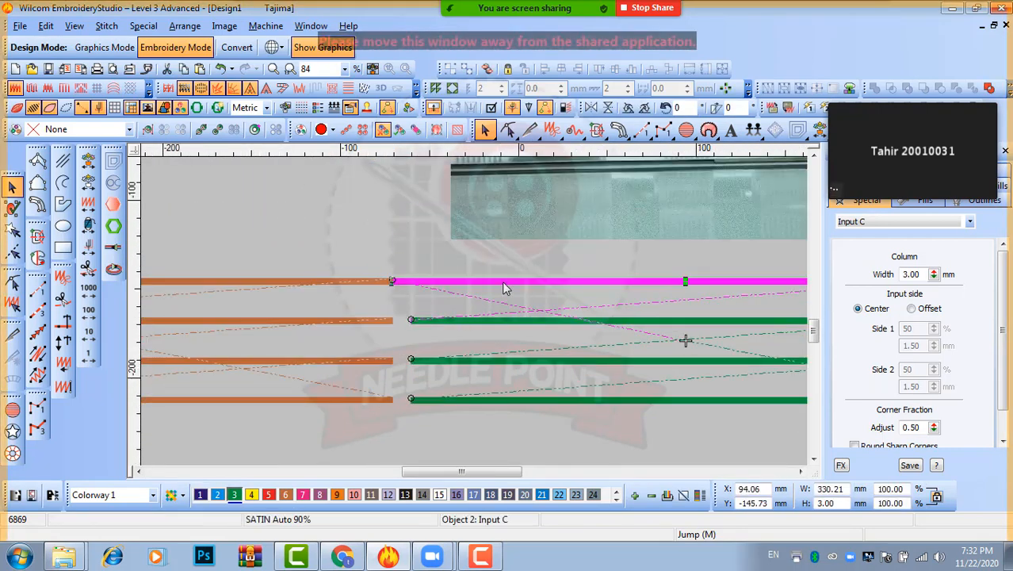
left_click(682, 292)
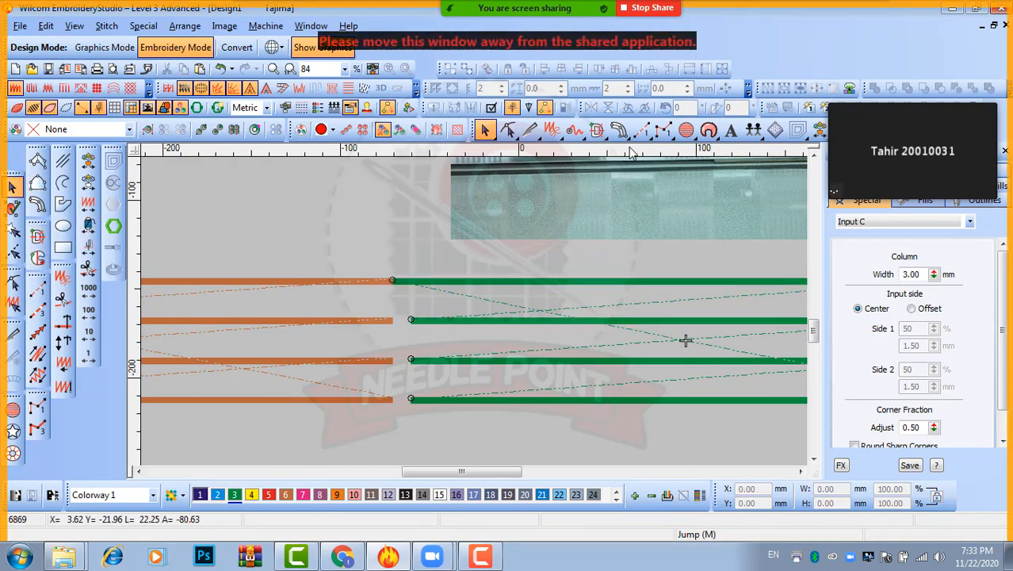
left_click(731, 130)
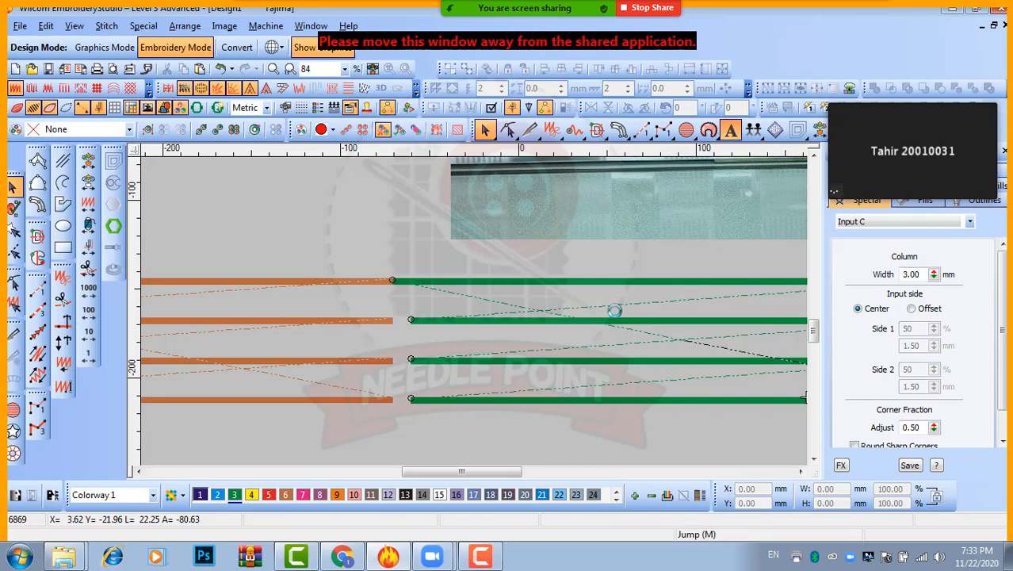
left_click(626, 264)
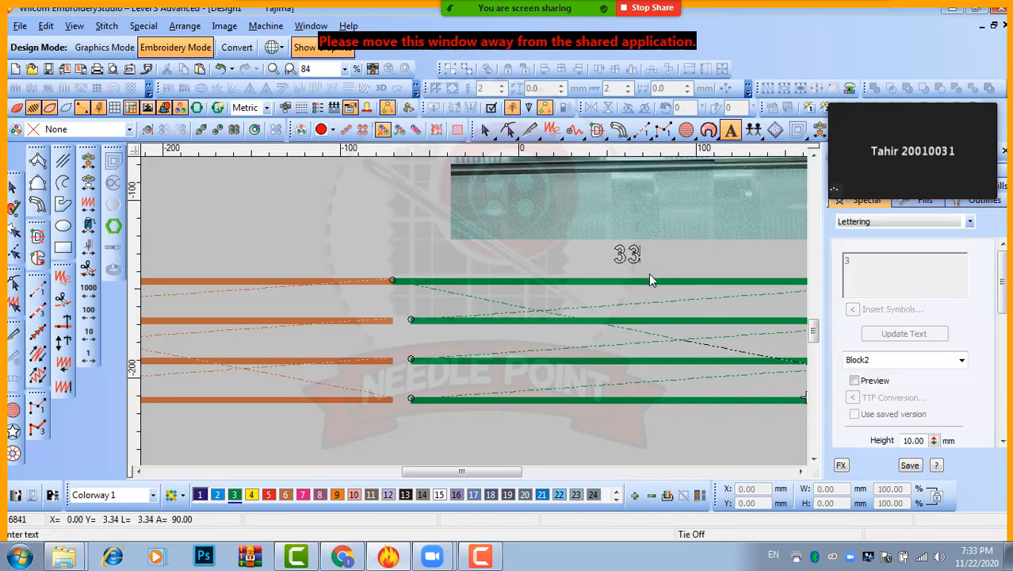
type("33000")
key("BackSpace")
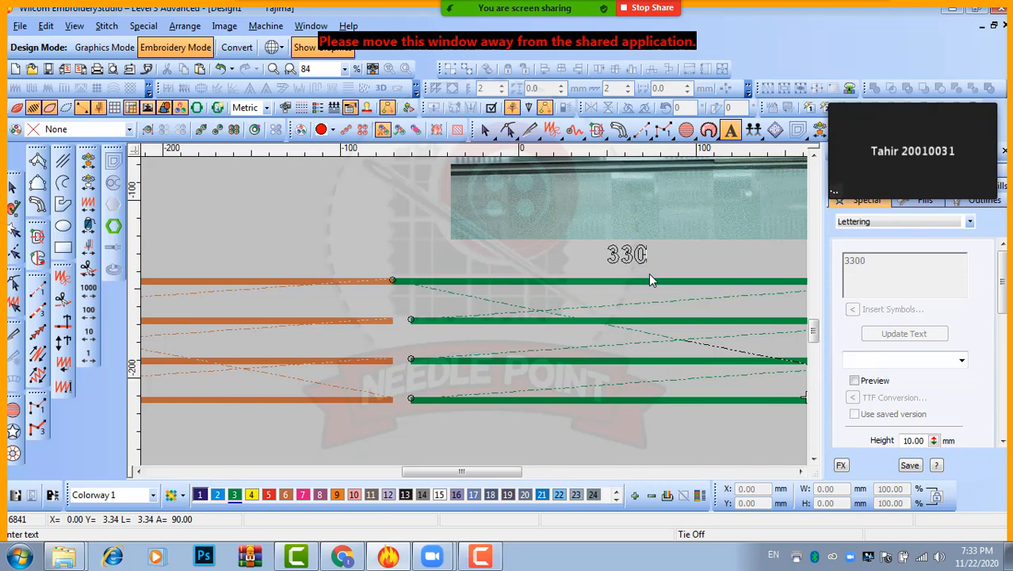
key("BackSpace")
type("0")
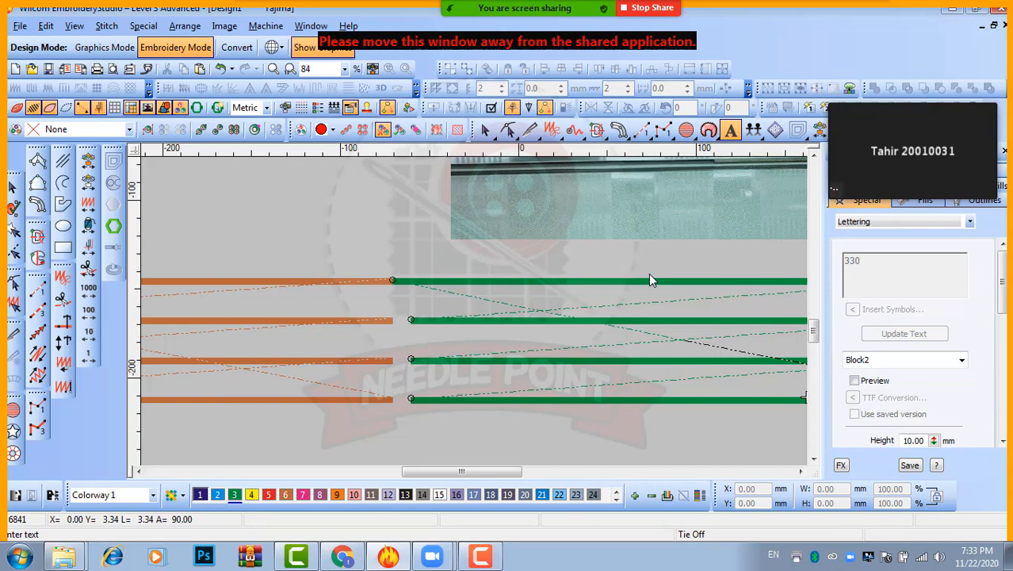
key("Return")
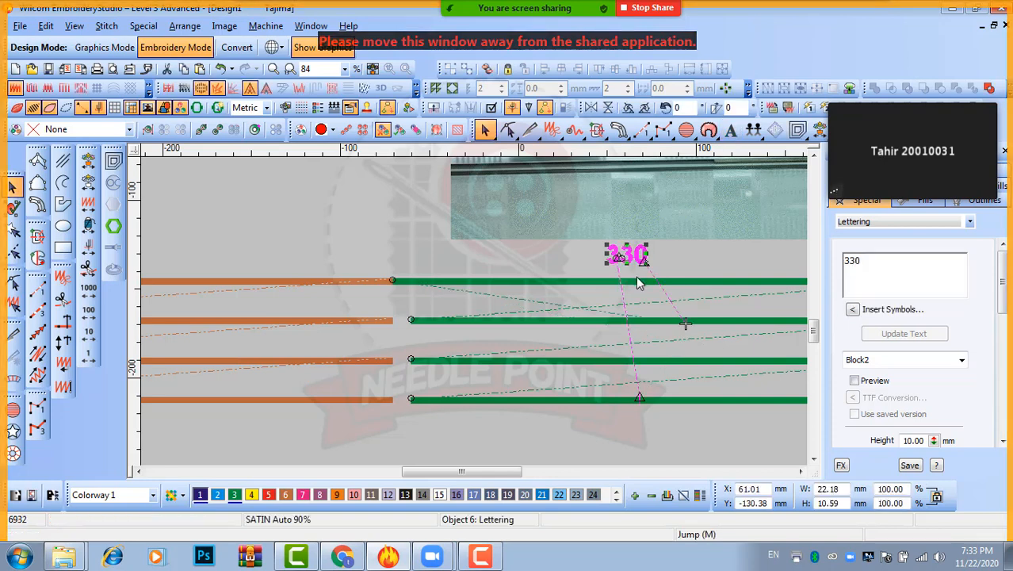
Step: Convert the "330" lettering above the top column to a vector object
right_click(635, 272)
mouse_move(701, 528)
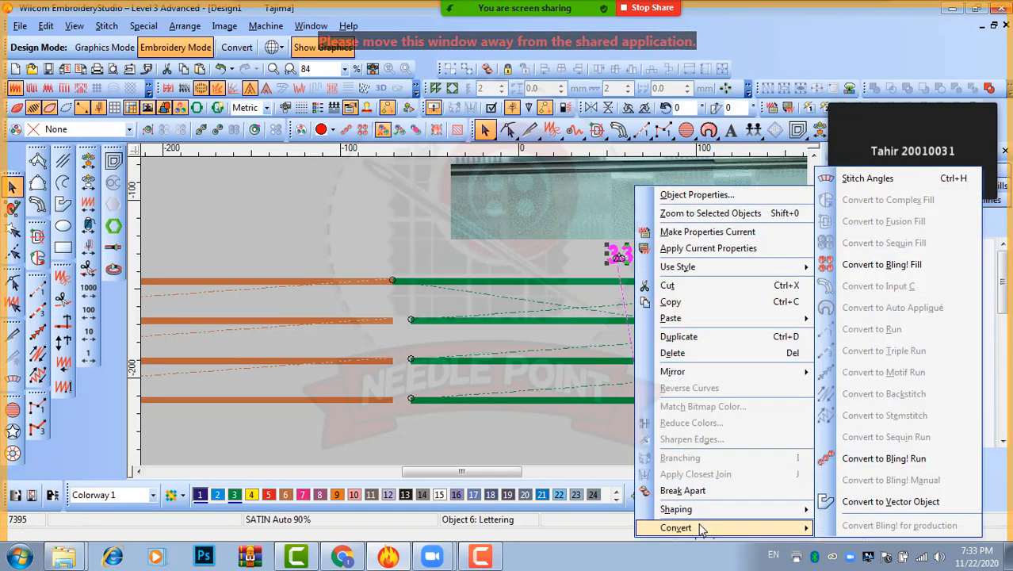
left_click(871, 501)
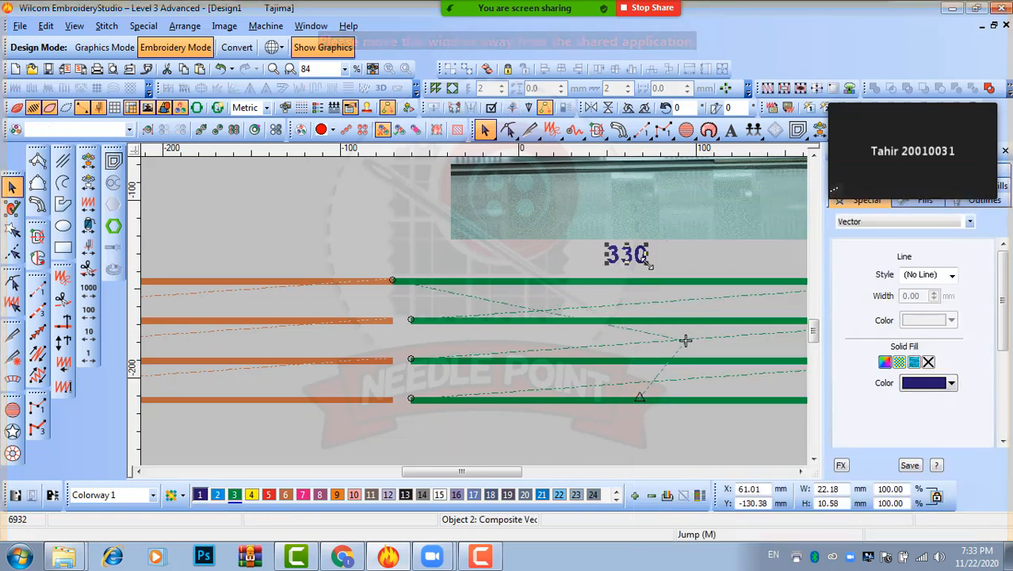
Step: Enlarge the "330" label proportionally to about 34 mm wide and 16 mm high, then deselect it
left_click_drag(648, 264, 694, 274)
scroll(626, 269, "up", 2)
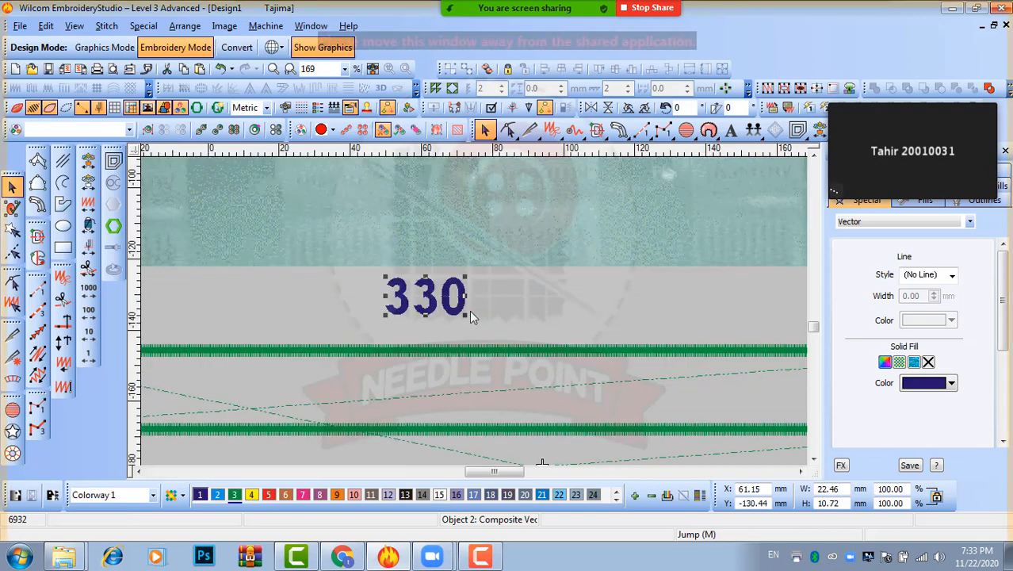
left_click_drag(467, 316, 516, 325)
scroll(477, 316, "down", 3)
scroll(477, 315, "down", 3)
scroll(467, 325, "up", 3)
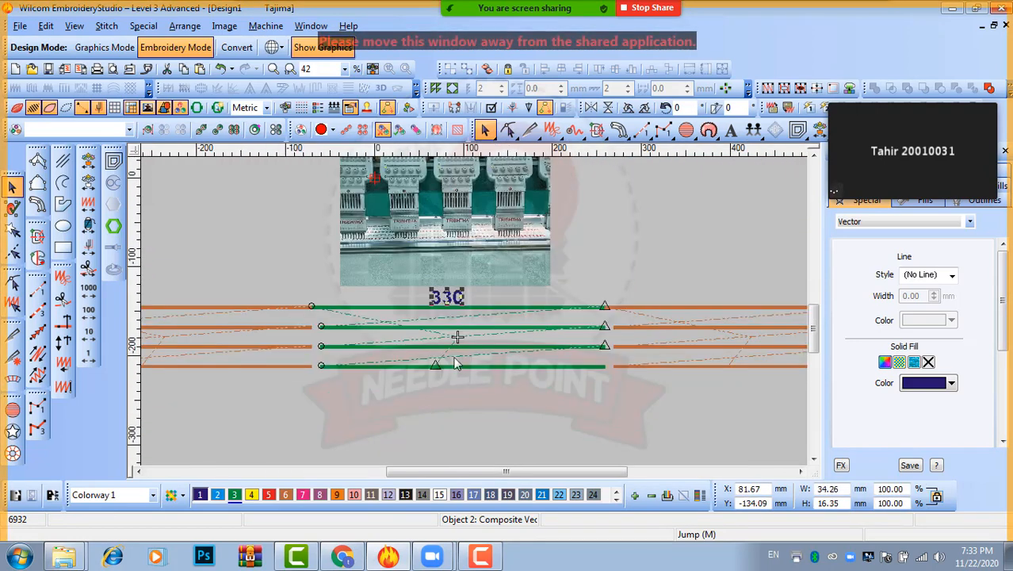
left_click(455, 388)
Step: Examine the top green column's width against its repeats and compare it with the second column's width
scroll(477, 321, "up", 1)
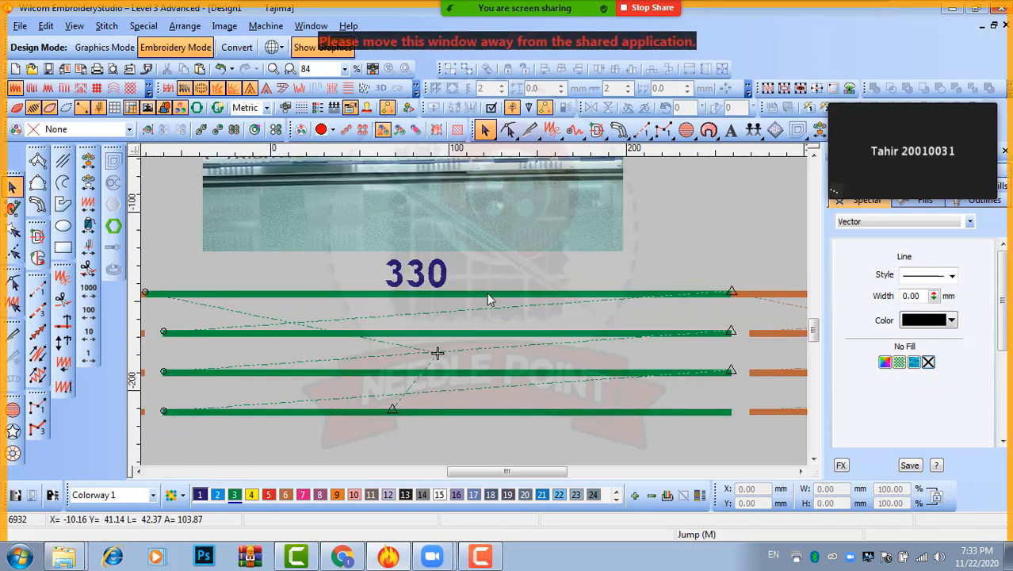
left_click(487, 293)
scroll(590, 304, "down", 1)
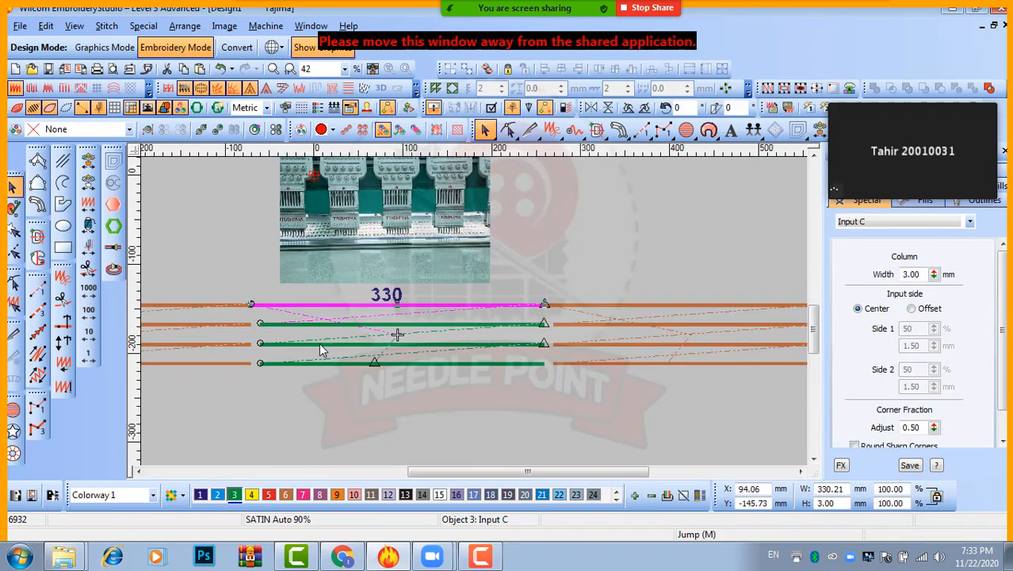
scroll(298, 316, "up", 1)
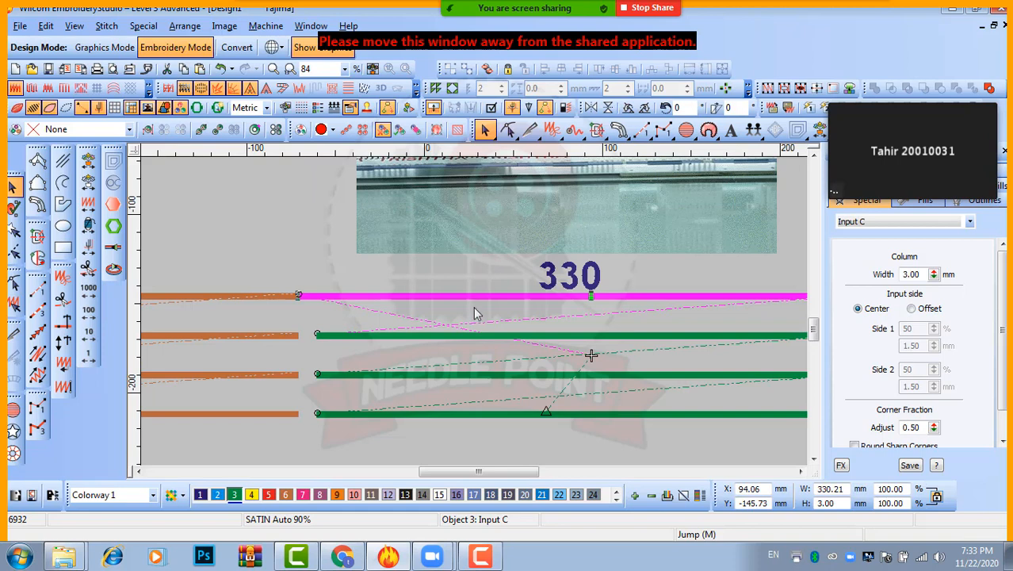
scroll(476, 313, "down", 1)
left_click(567, 410)
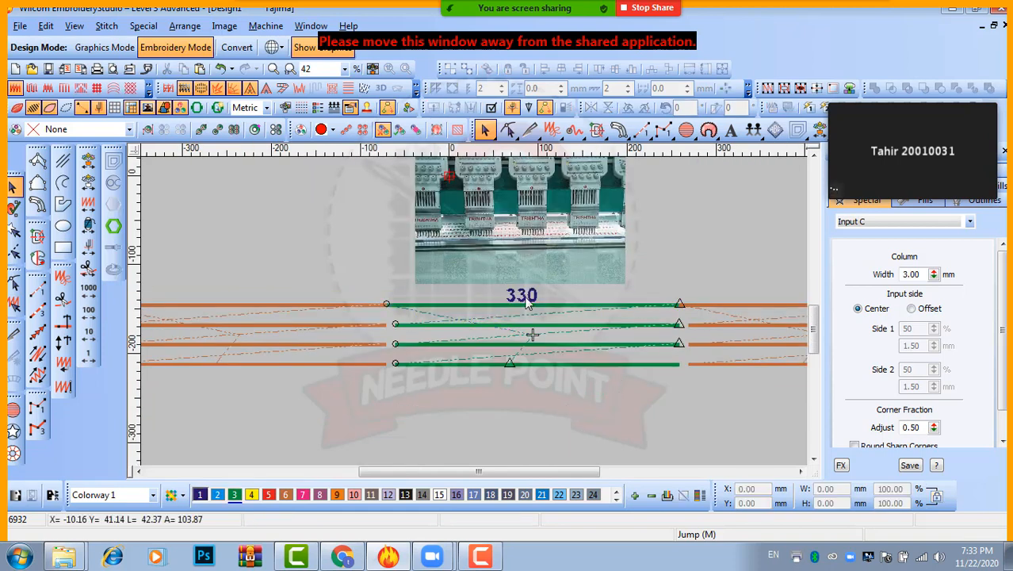
scroll(537, 307, "up", 1)
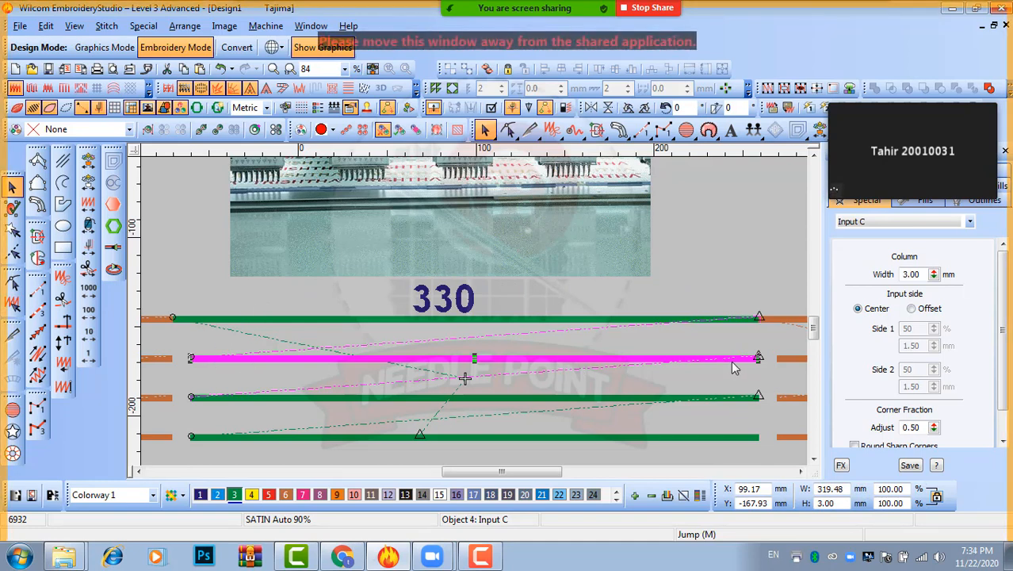
left_click(729, 254)
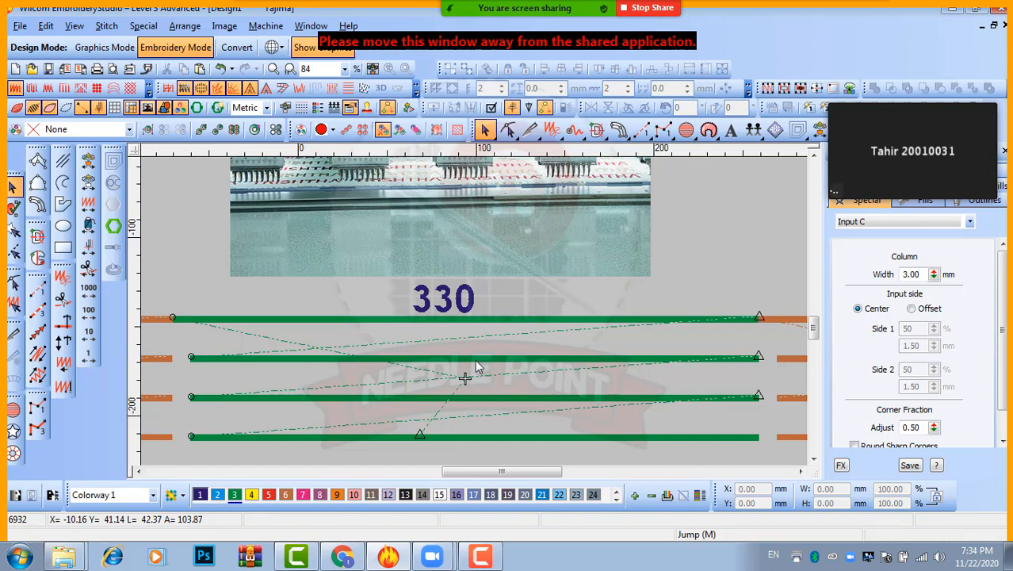
Step: Set the horizontal repeat distance to 165 mm
key("ctrl+r")
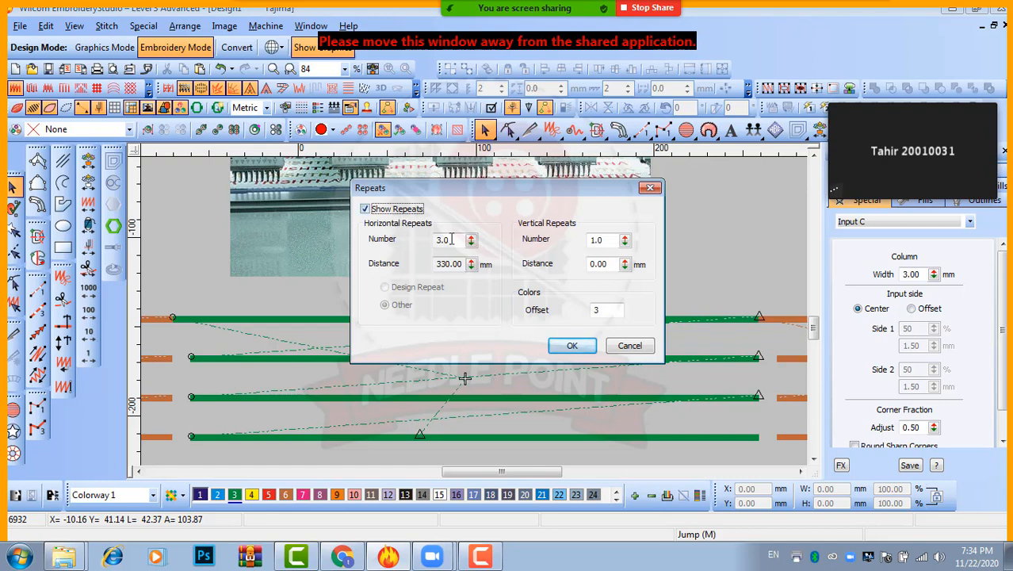
key("Tab")
key("Tab")
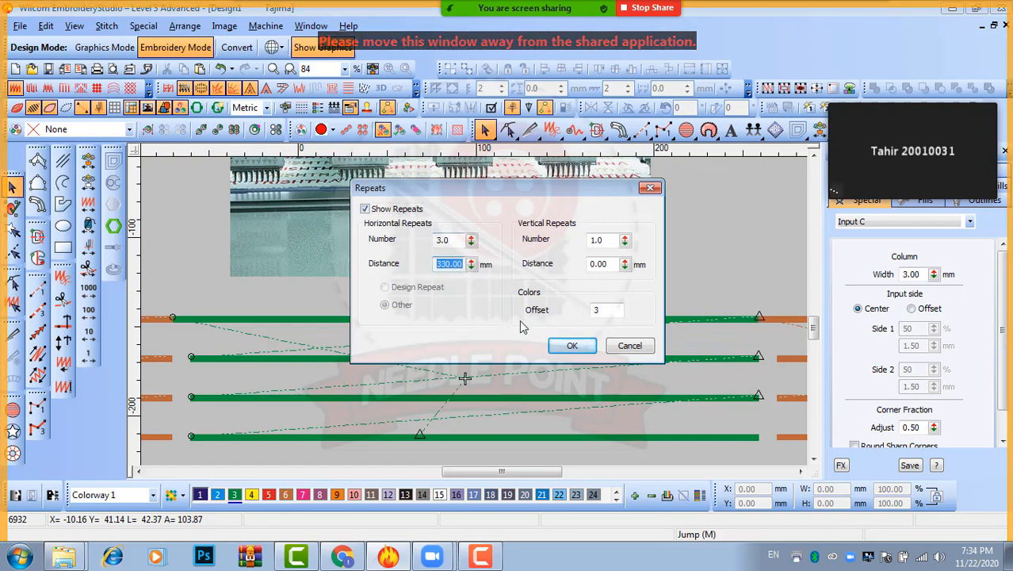
type("165")
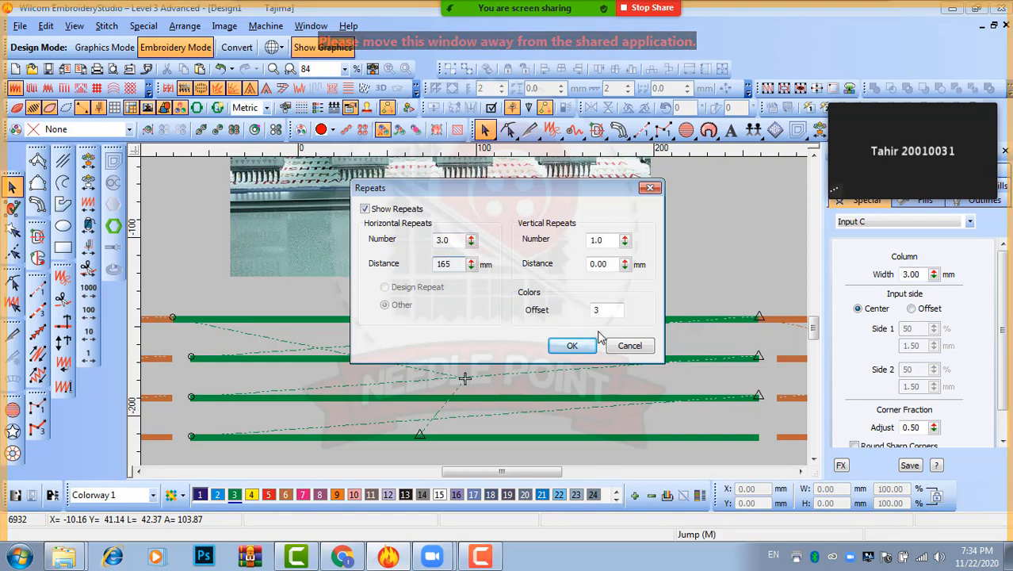
left_click(570, 345)
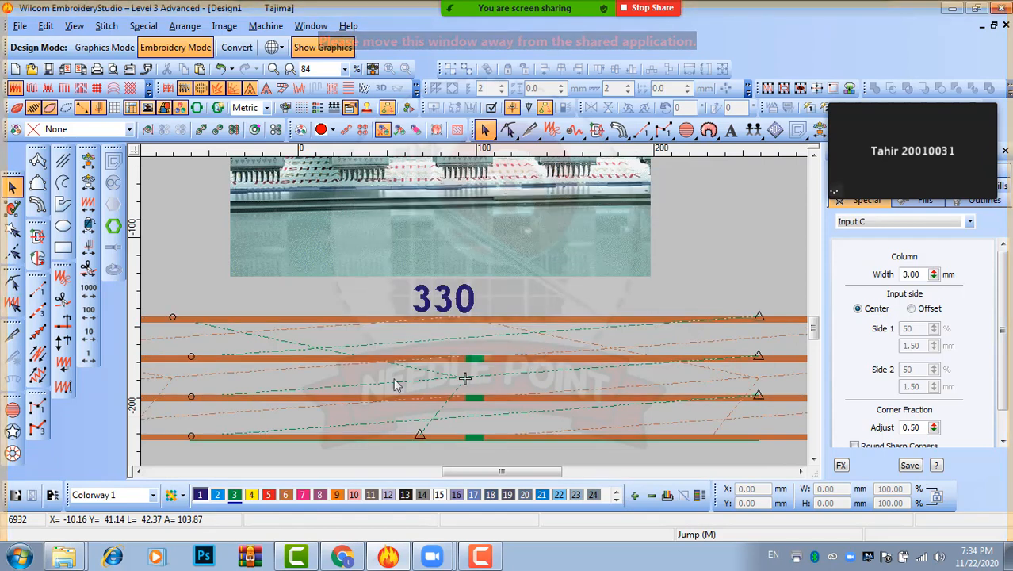
Step: Shorten the second green column from its left end to about 231.6 mm wide to reduce the overlap between repeats
left_click(471, 317)
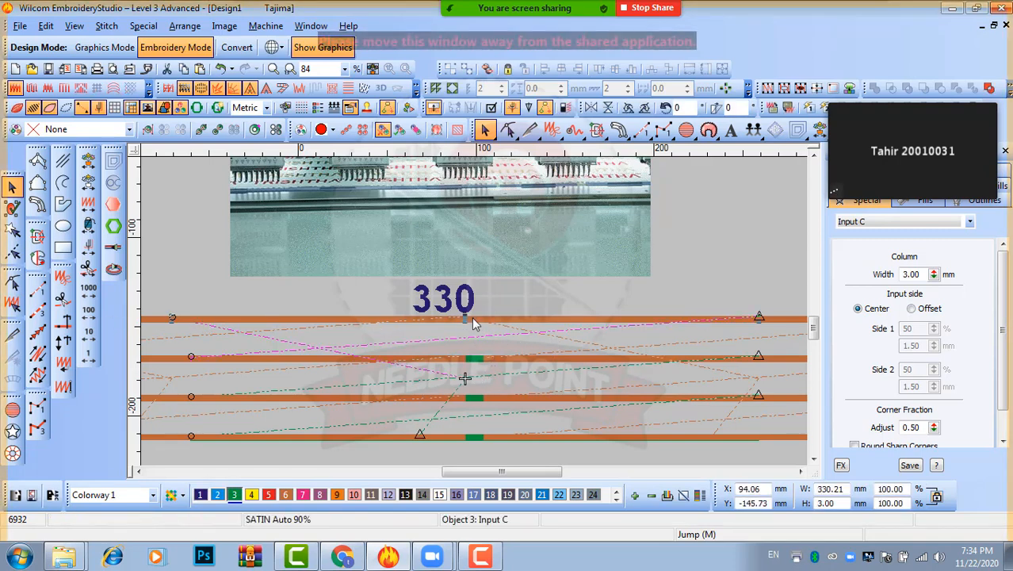
left_click(471, 361)
scroll(471, 360, "up", 2)
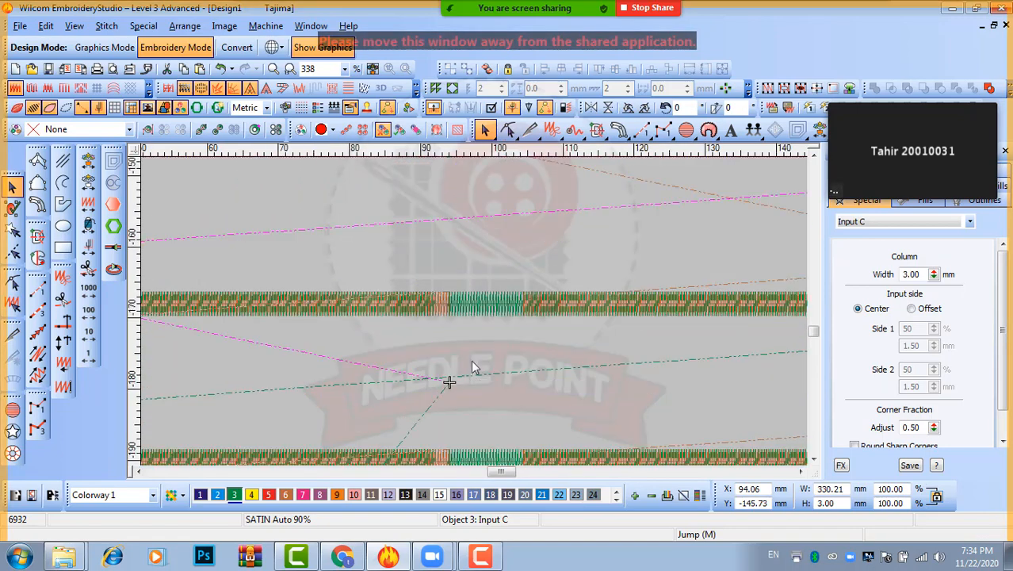
scroll(481, 305, "down", 3)
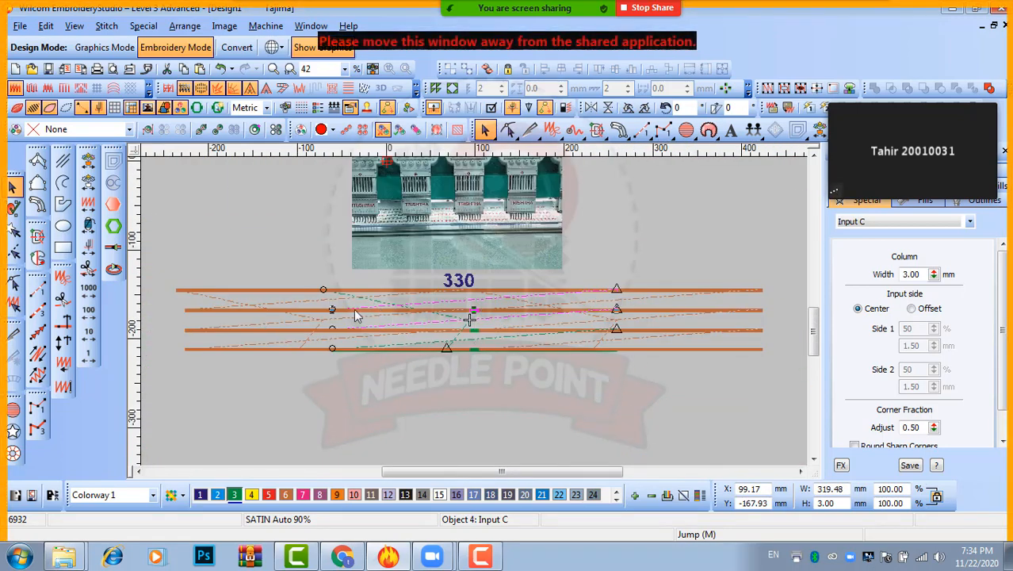
scroll(353, 308, "up", 2)
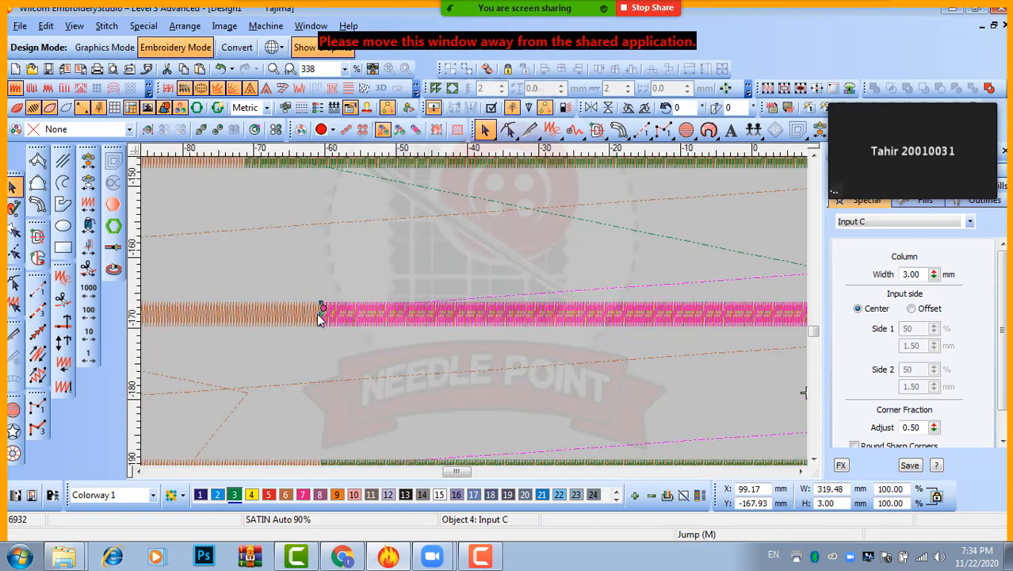
left_click_drag(317, 313, 644, 312)
scroll(476, 317, "down", 1)
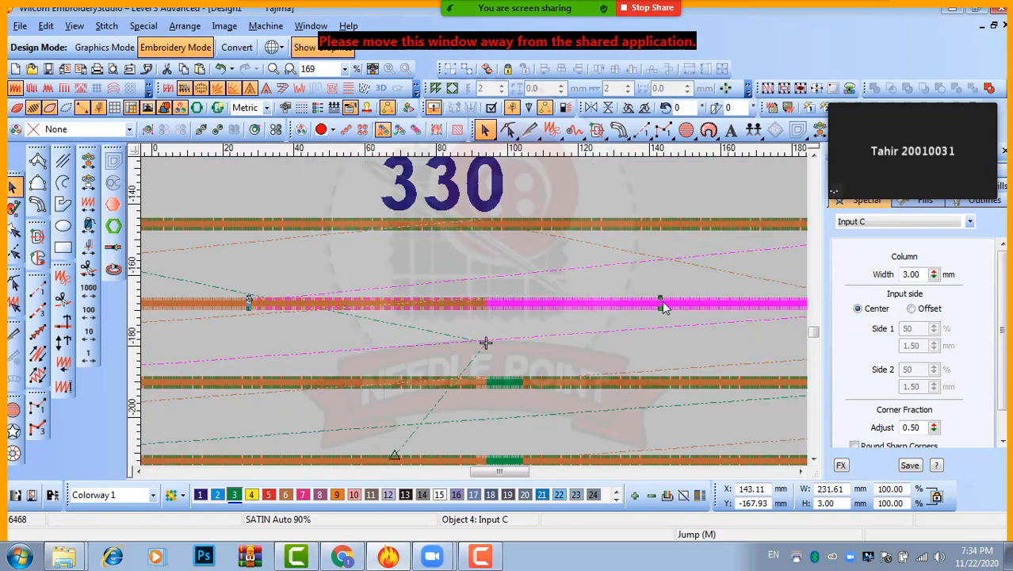
Step: Pull the second column's right end inward until it stops just short of the next orange repeat, then deselect it
scroll(665, 308, "down", 2)
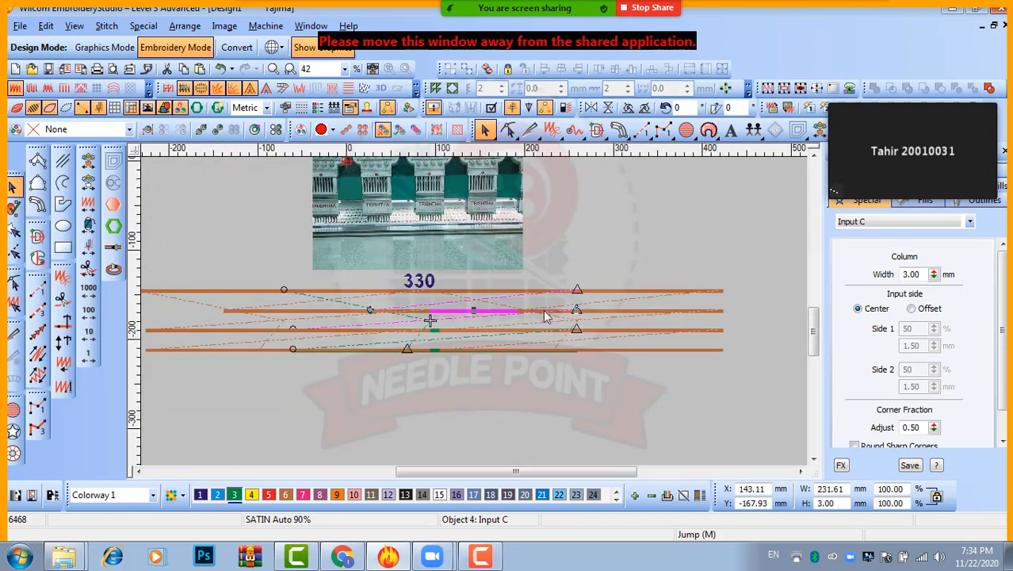
scroll(533, 317, "up", 1)
left_click_drag(484, 308, 325, 314)
scroll(379, 309, "up", 3)
scroll(325, 315, "down", 5)
key("Escape")
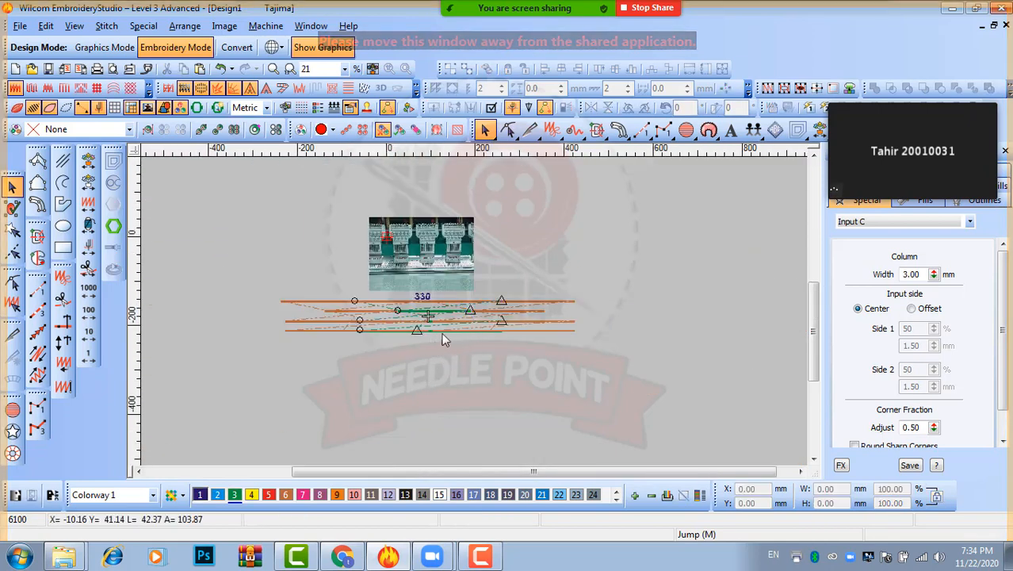
scroll(444, 334, "up", 2)
scroll(474, 309, "up", 1)
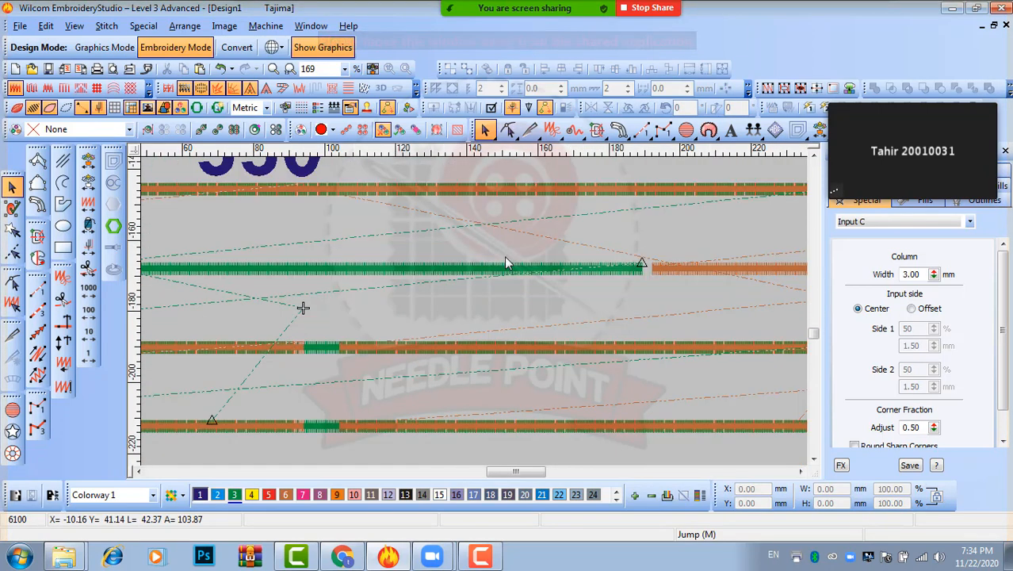
Step: Add the lettering "165" between the top and second columns, just below the "330" label, and deselect it
scroll(434, 305, "down", 1)
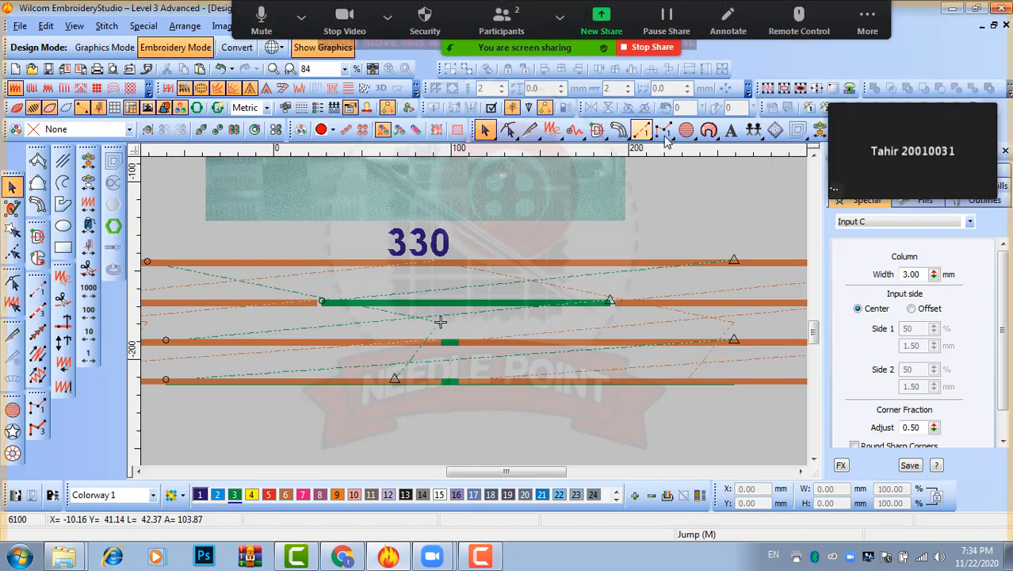
left_click(730, 129)
left_click(405, 290)
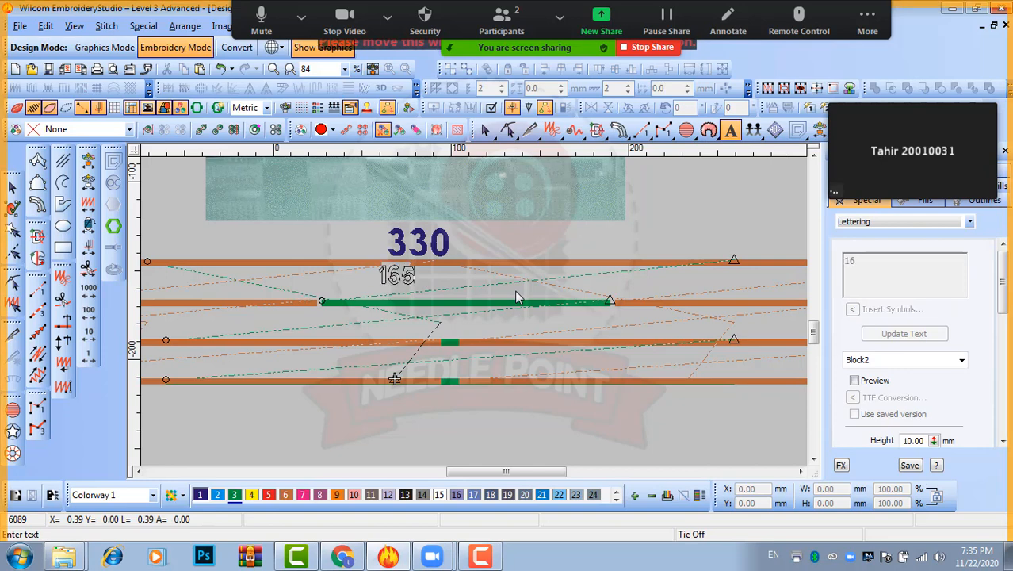
type("165")
key("Return")
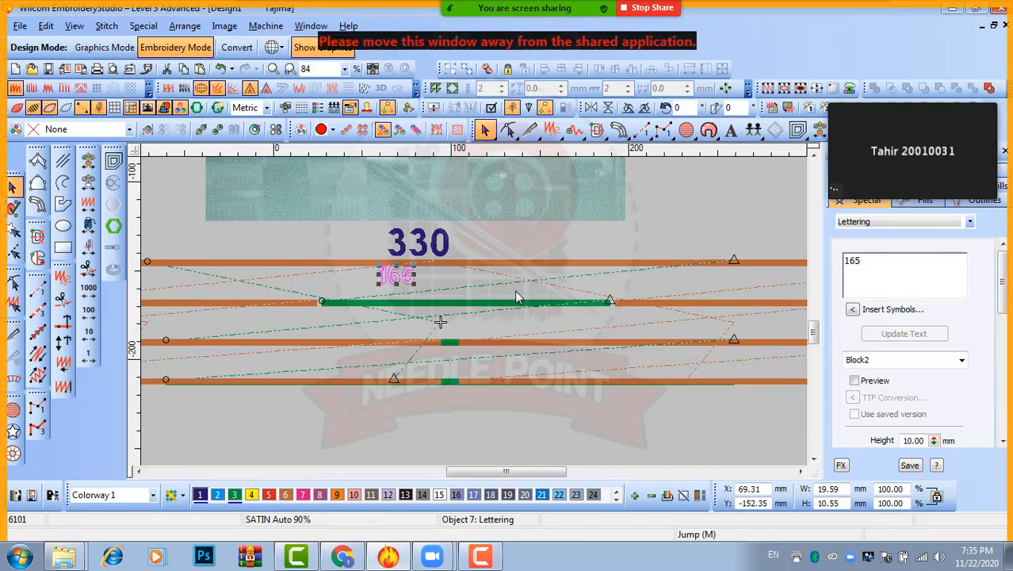
left_click(409, 322)
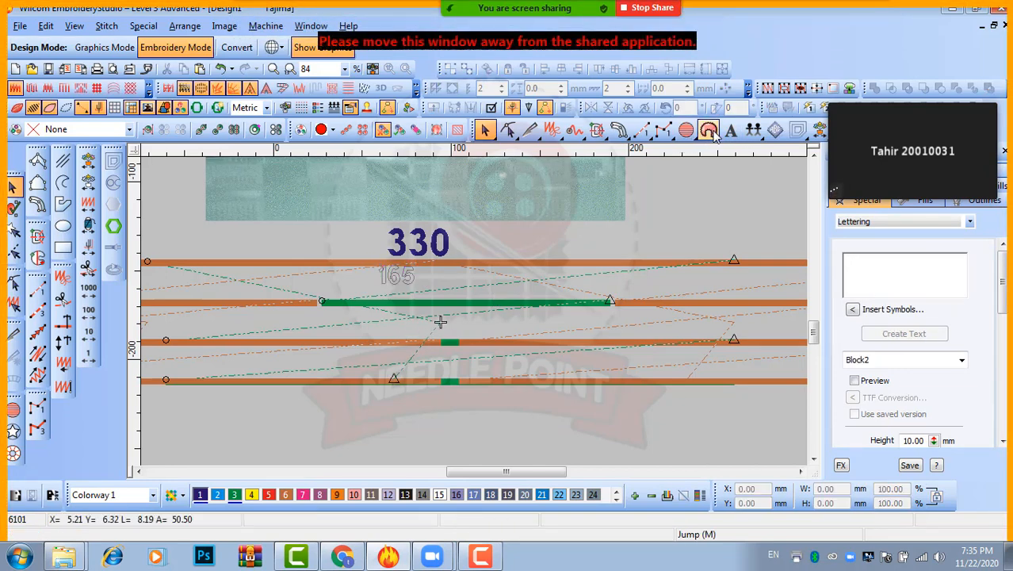
Step: Add the lettering "400" just below the second column and "200" just below the third column
key("a")
left_click(400, 329)
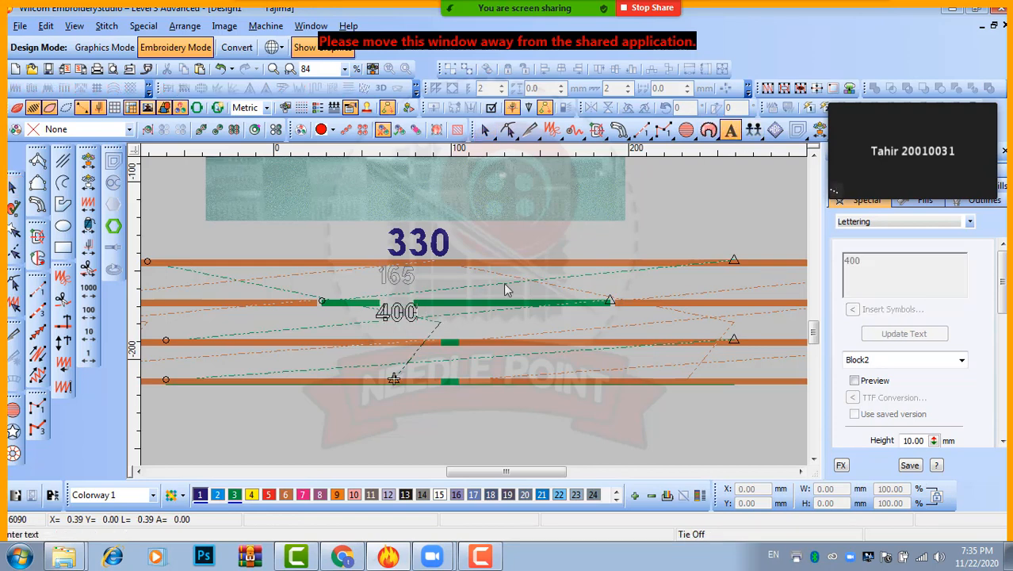
type("400")
key("Return")
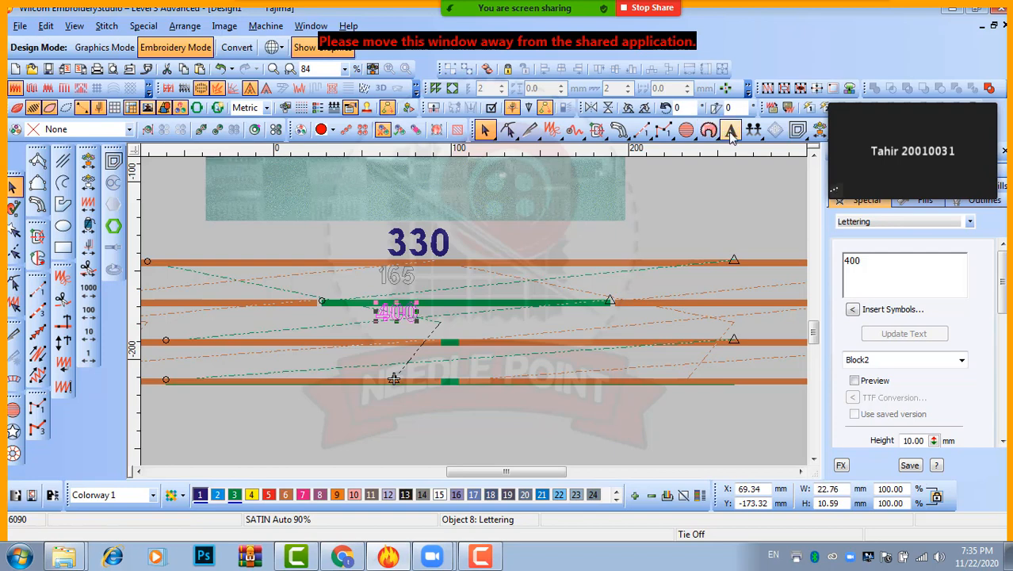
left_click(731, 132)
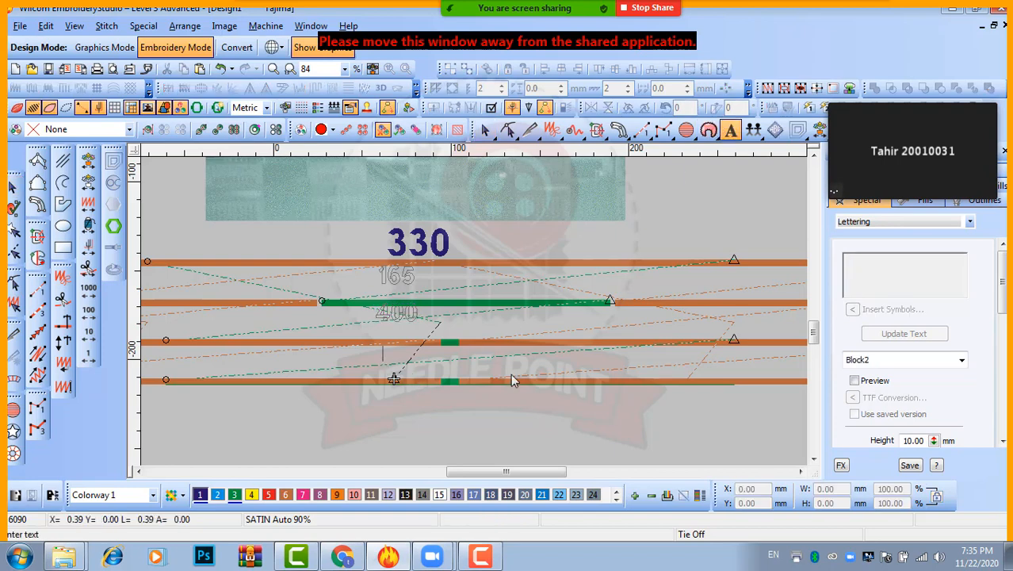
type("200")
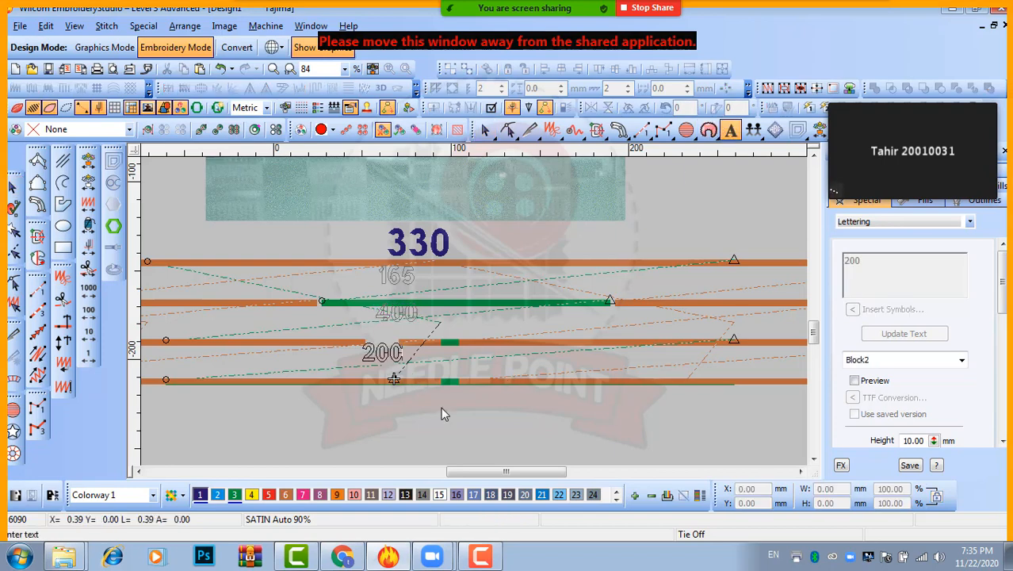
key("Return")
left_click(396, 311, "ctrl")
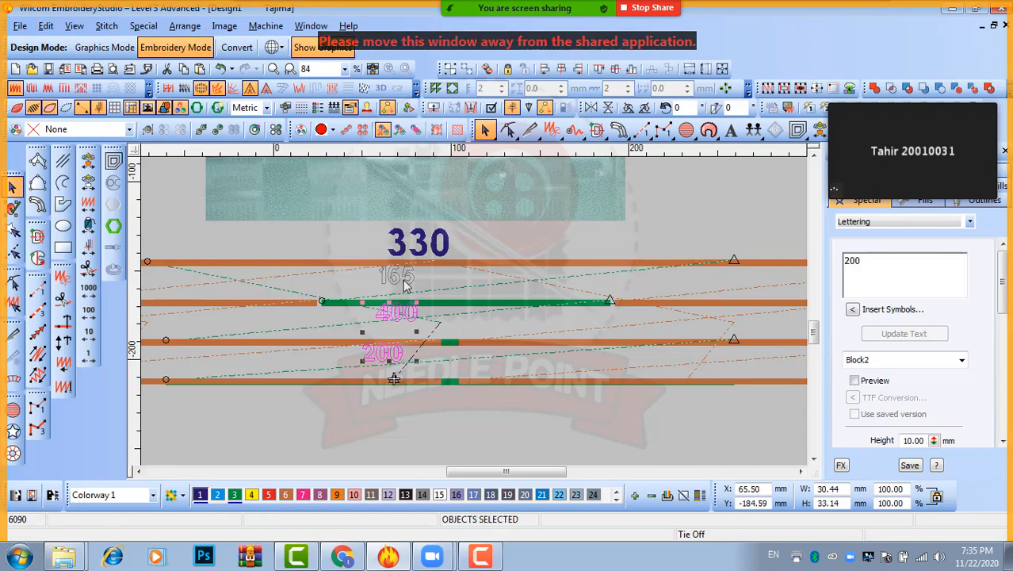
left_click(404, 279, "ctrl")
right_click(406, 284)
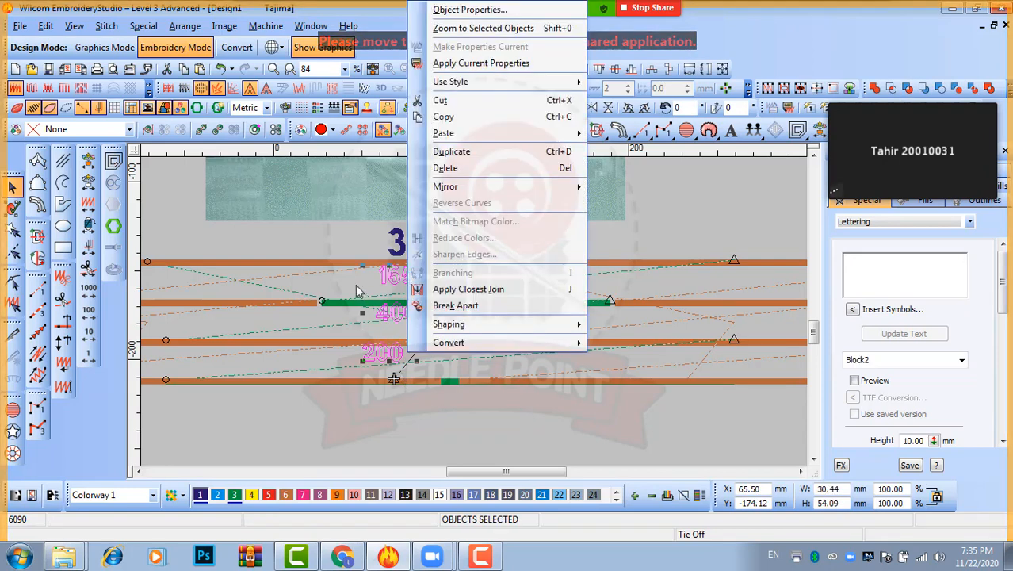
left_click(358, 290)
Step: Generate stitches for the "165", "400" and "200" labels and convert all three to vector objects
left_click(408, 276)
left_click(410, 315, "ctrl")
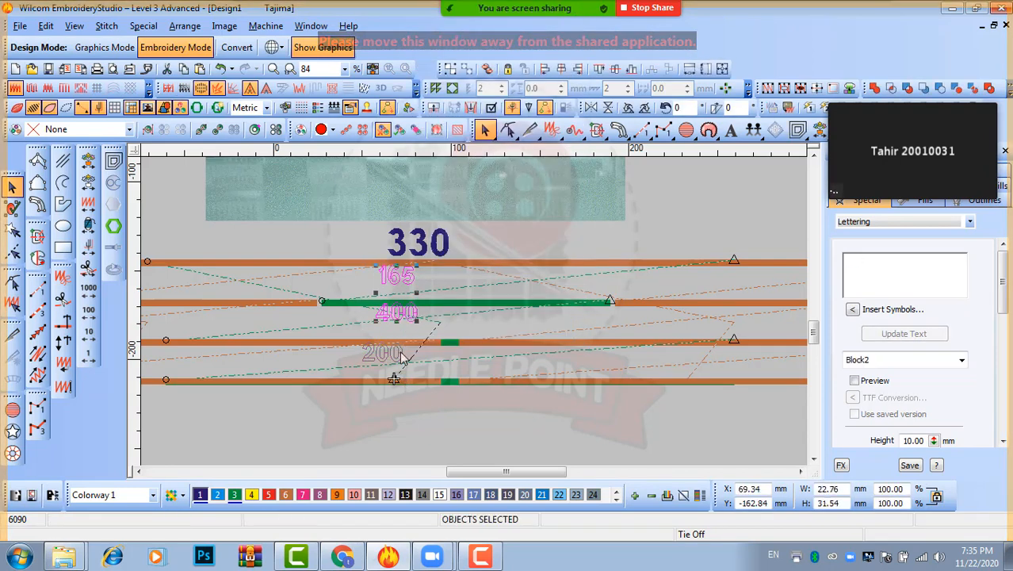
left_click(401, 358, "ctrl")
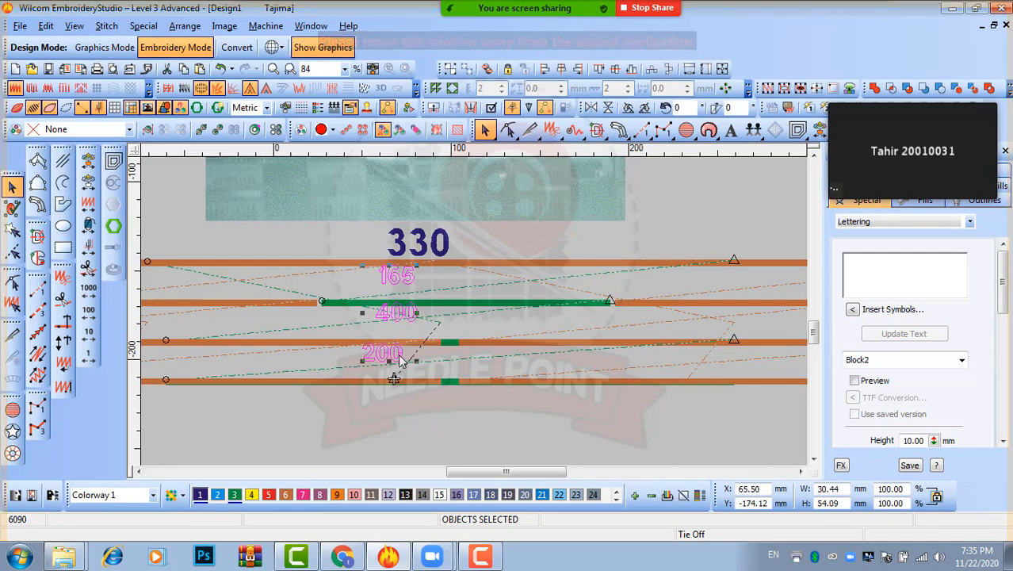
key("g")
right_click(413, 314)
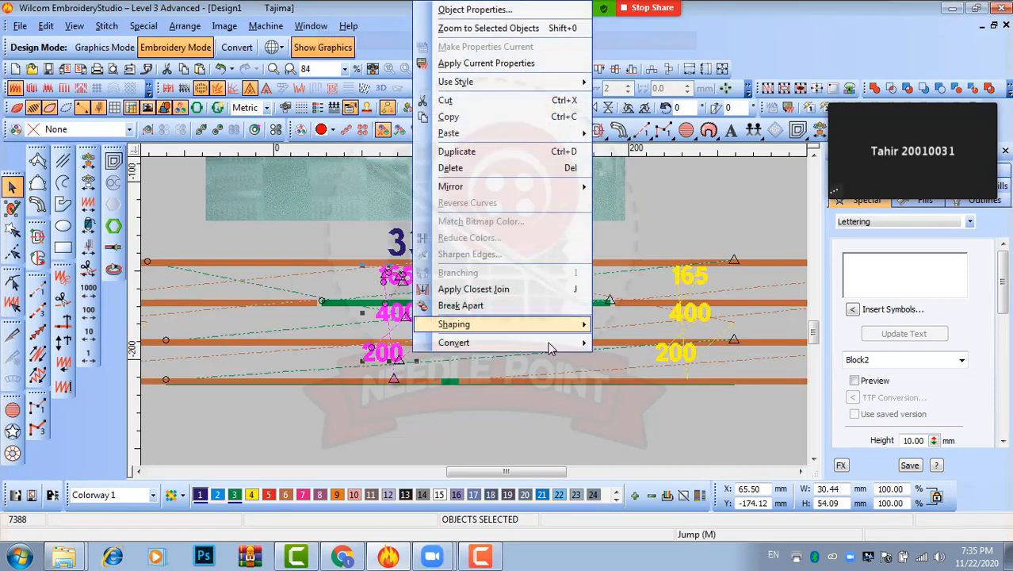
mouse_move(555, 342)
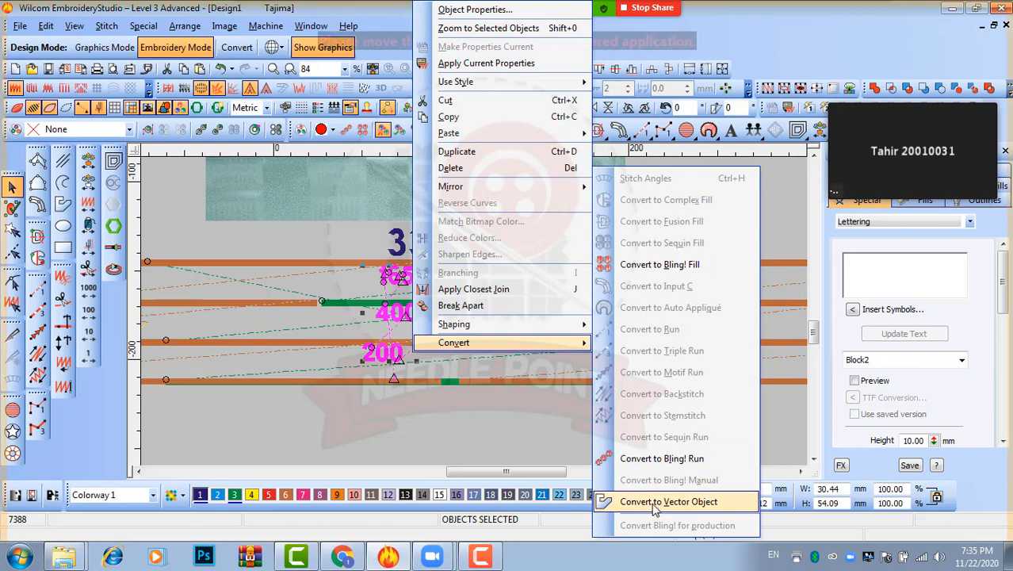
left_click(655, 502)
Step: Enlarge the "165", "400" and "200" vector labels together until the digits are about 12.4 mm high, then deselect them
key("z")
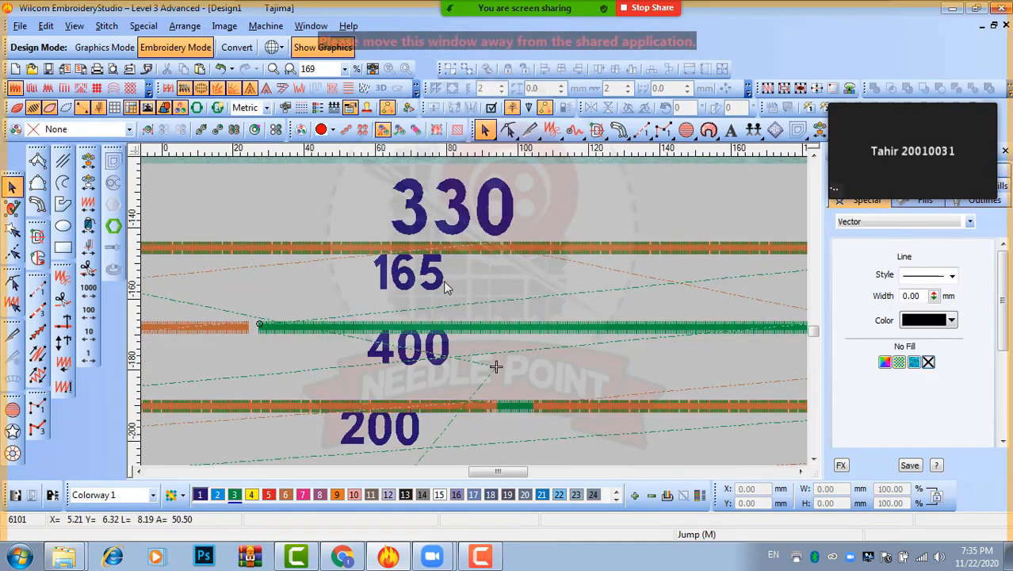
left_click(439, 293)
left_click(416, 448, "shift")
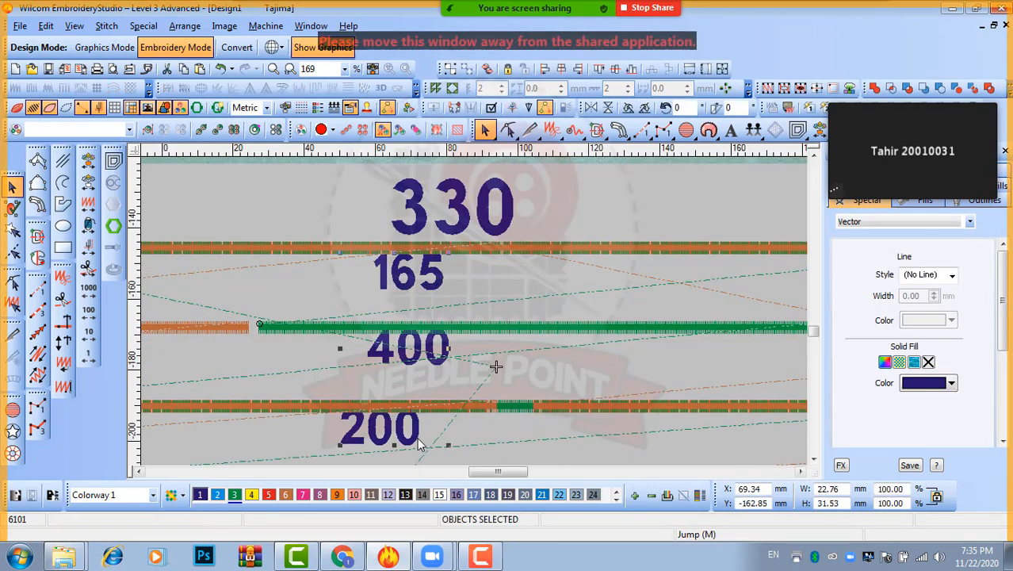
key("shift+z")
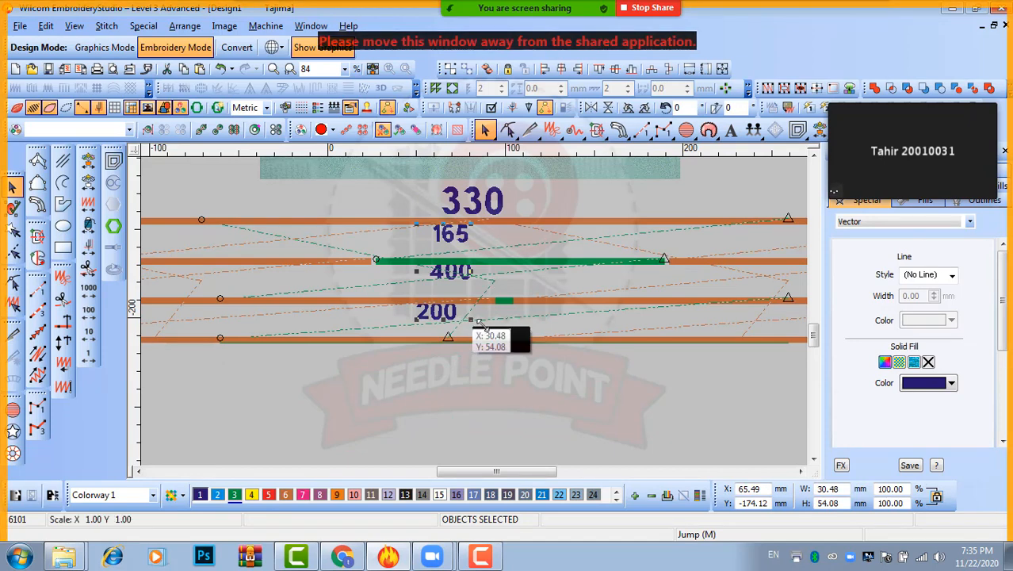
left_click_drag(478, 323, 504, 340)
left_click(512, 368)
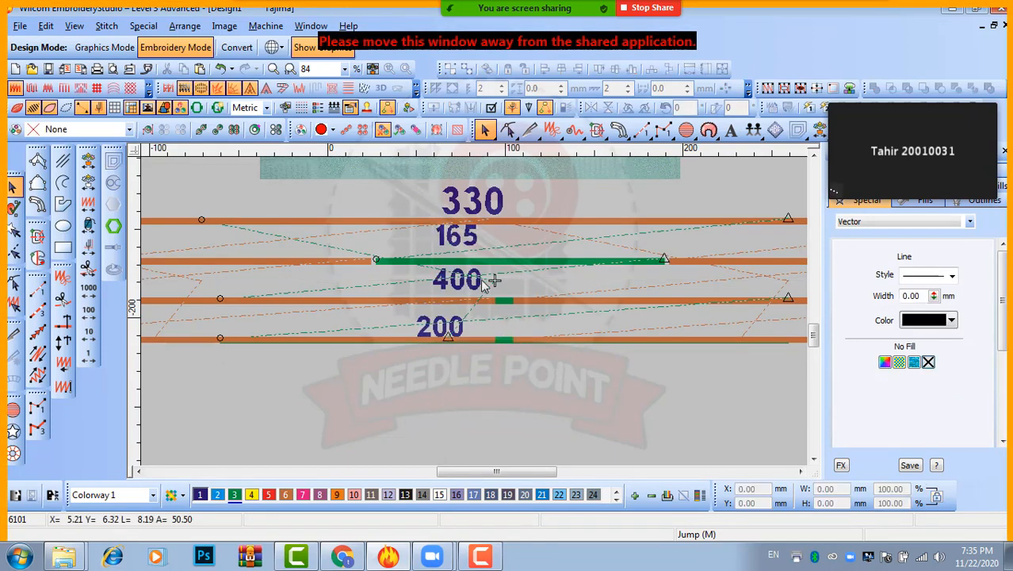
Step: Move the "400", "165" and "200" labels so they line up beneath "330" and sit between the columns
left_click(469, 287)
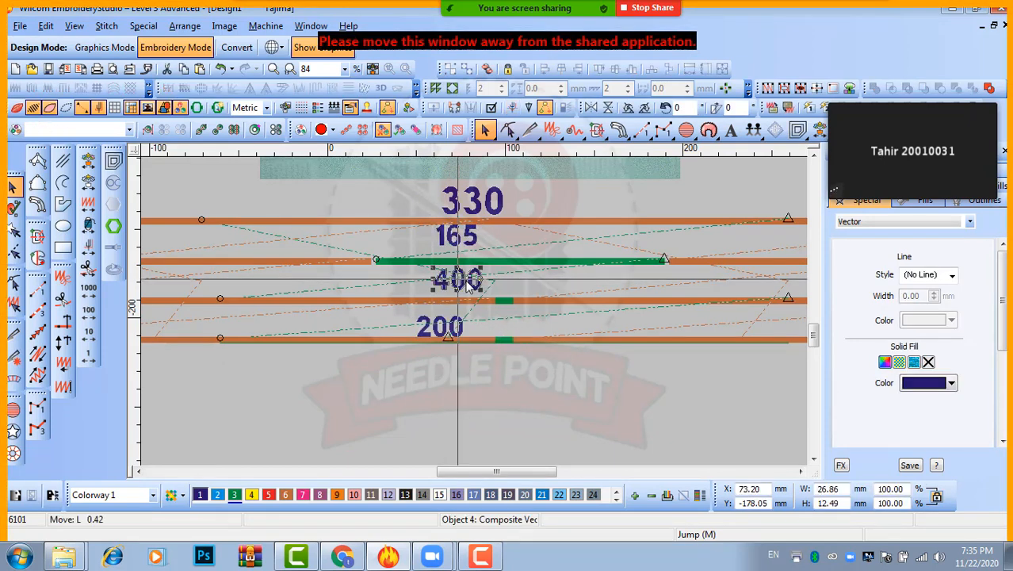
left_click_drag(467, 283, 479, 283)
left_click_drag(474, 244, 525, 241)
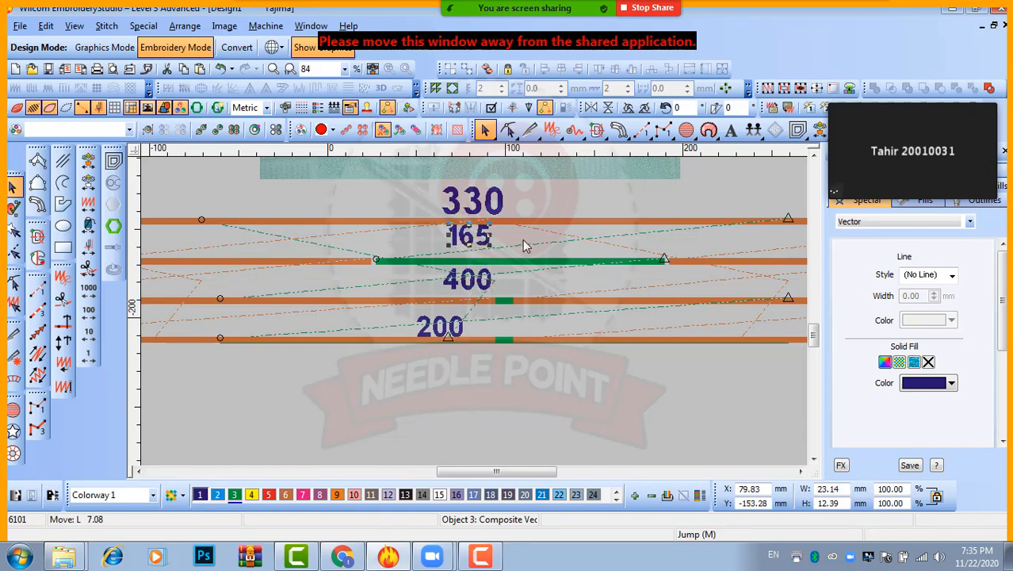
left_click_drag(460, 327, 493, 332)
left_click(522, 289)
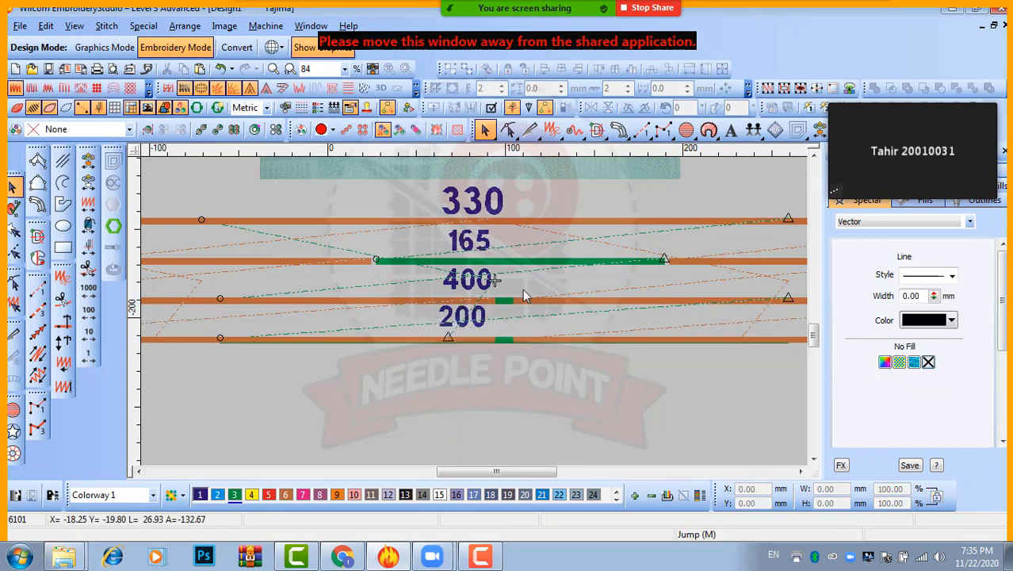
Step: Check the second column's width, the gap at its left end and the horizontal repeat distance
key("z")
left_click(482, 261)
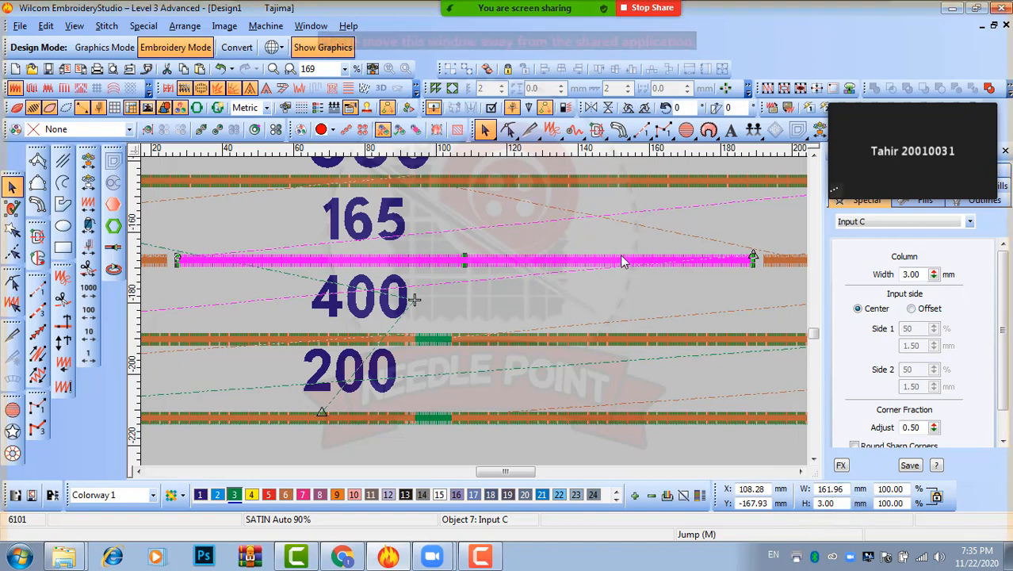
left_click_drag(847, 489, 792, 487)
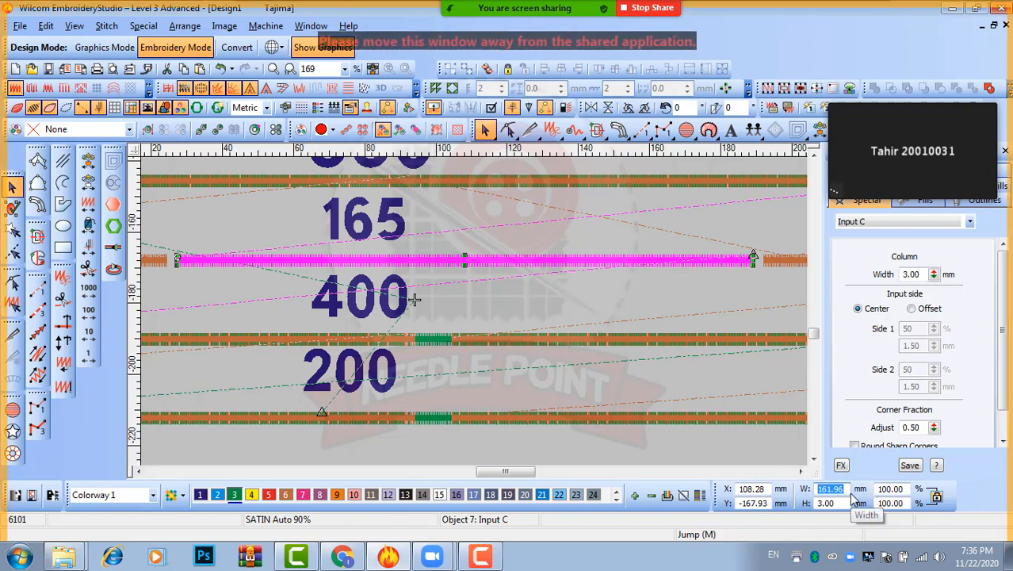
key("Return")
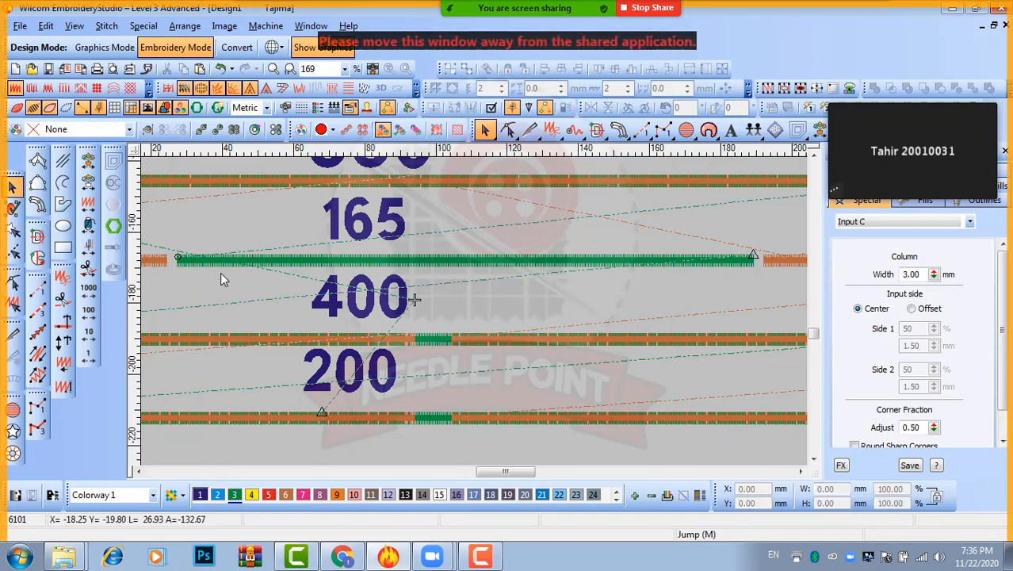
key("z")
left_click(464, 299)
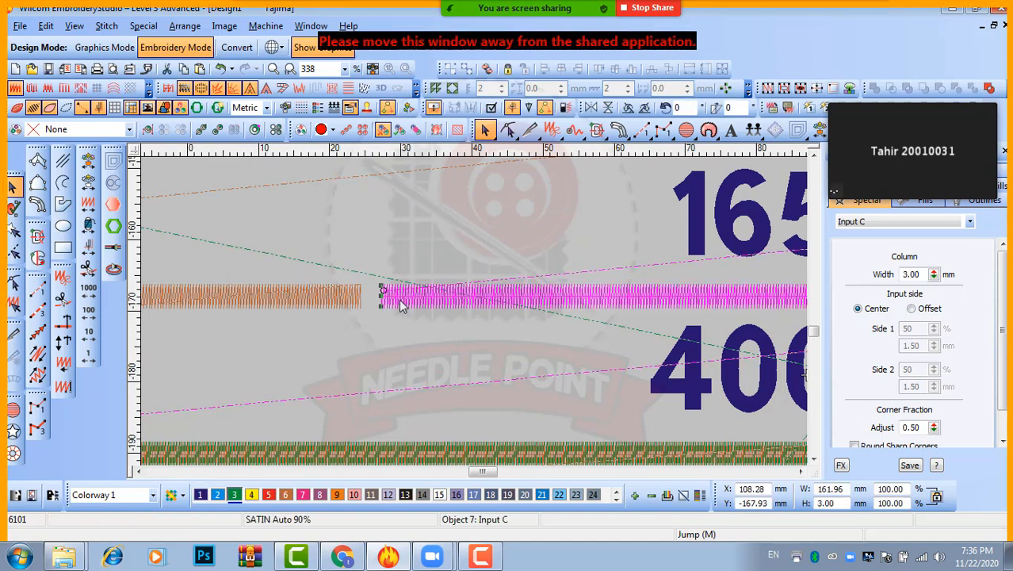
key("z")
key("Escape")
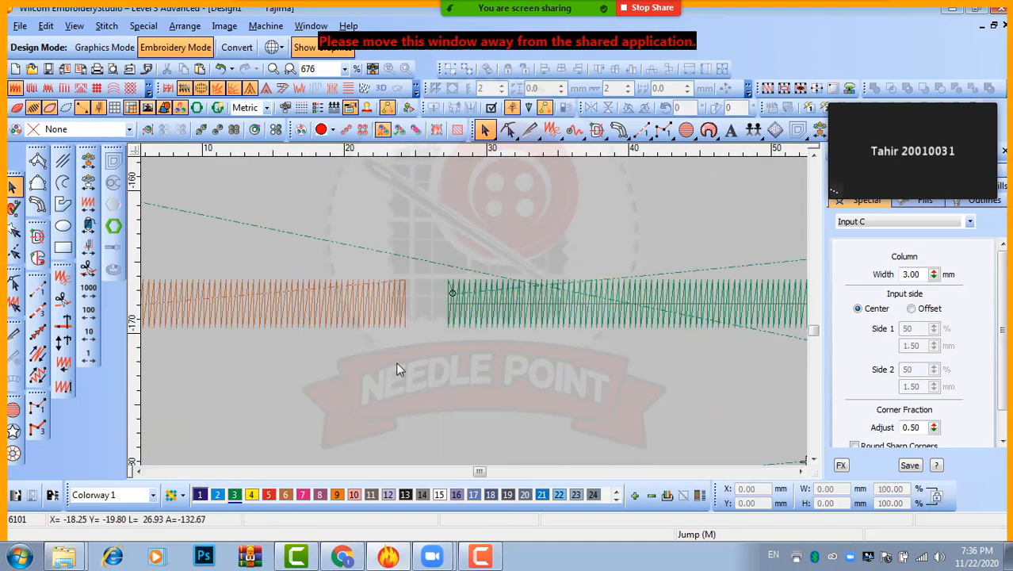
key("alt+v")
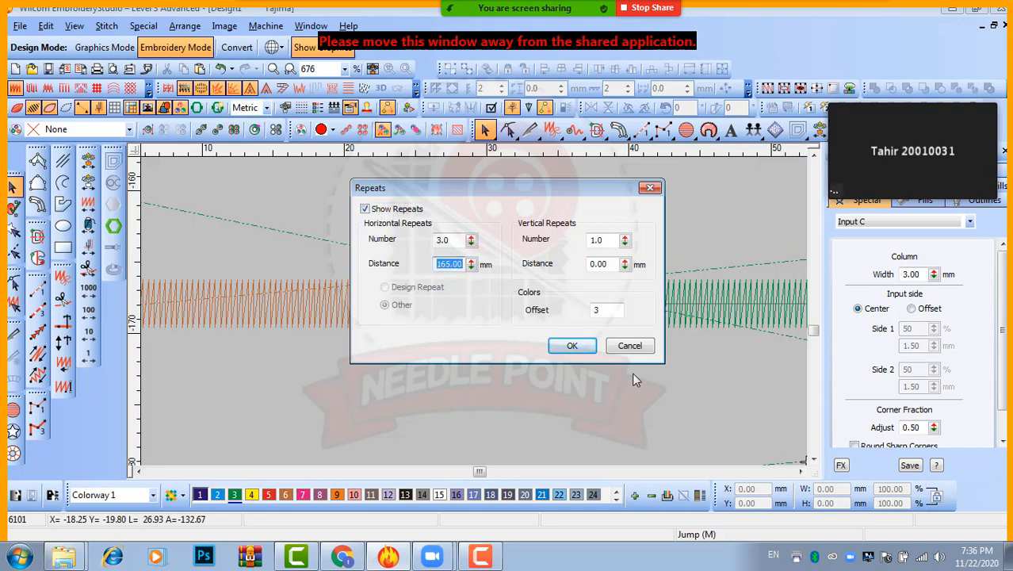
left_click(569, 345)
Step: Extend the second column until its left end just meets the neighbouring orange repeat, then deselect it
left_click(541, 305)
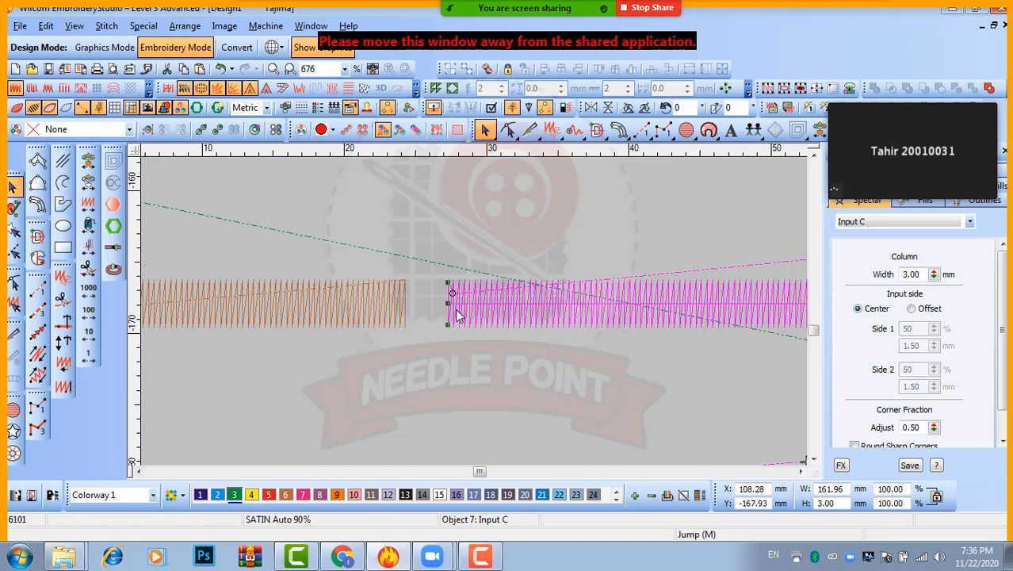
left_click_drag(449, 303, 401, 302)
left_click(468, 389)
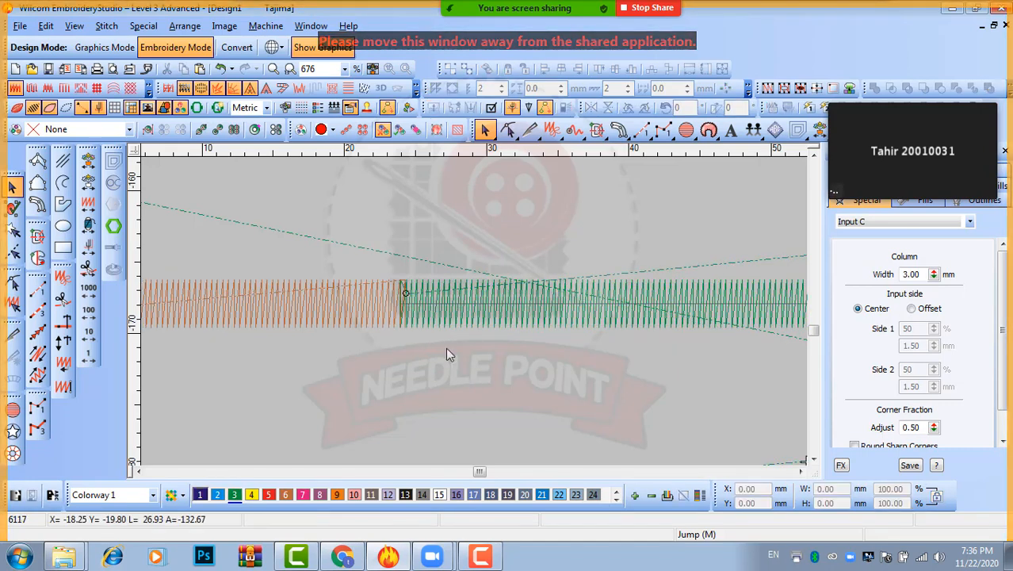
scroll(473, 311, "down", 2)
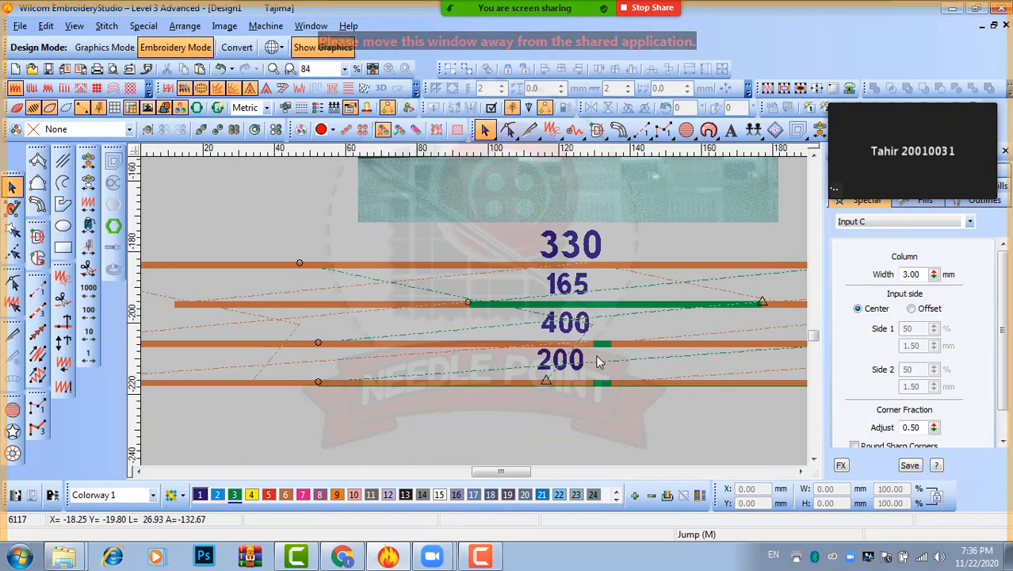
Step: Set the design's horizontal repeat distance to 400 mm
scroll(595, 355, "down", 2)
scroll(596, 354, "right", 3)
left_click(492, 288)
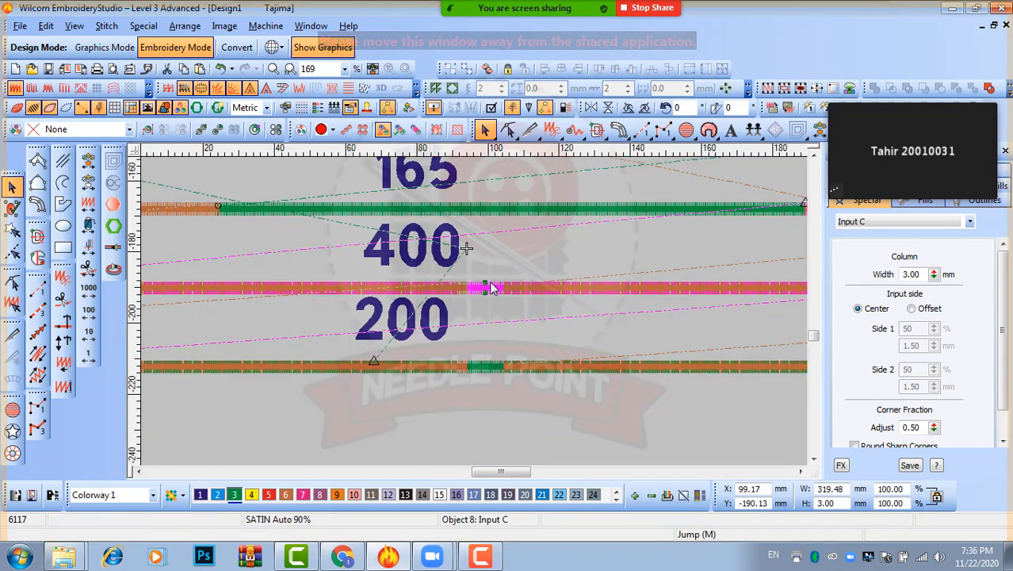
scroll(433, 312, "down", 2)
left_click(455, 405)
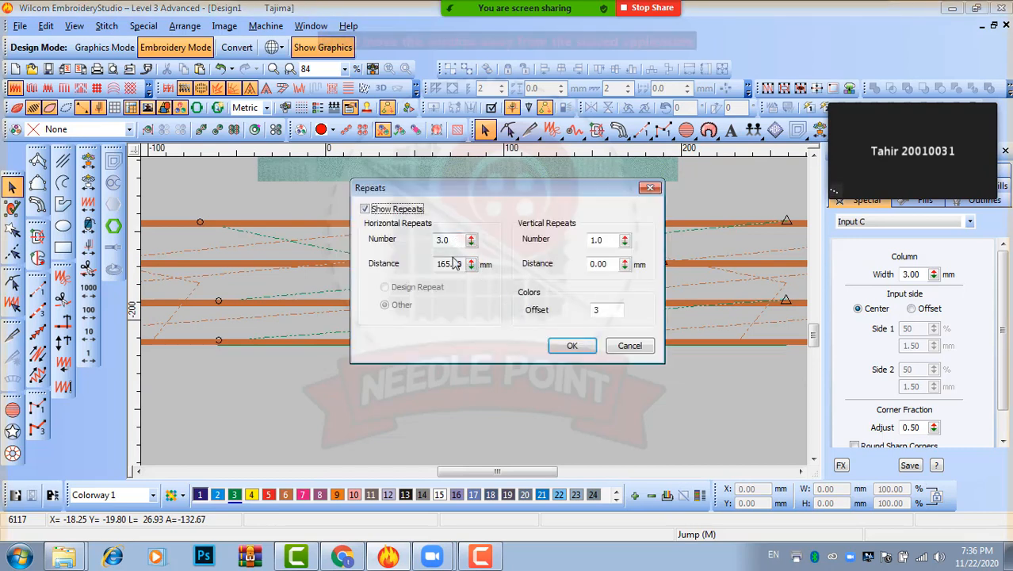
left_click_drag(463, 264, 425, 262)
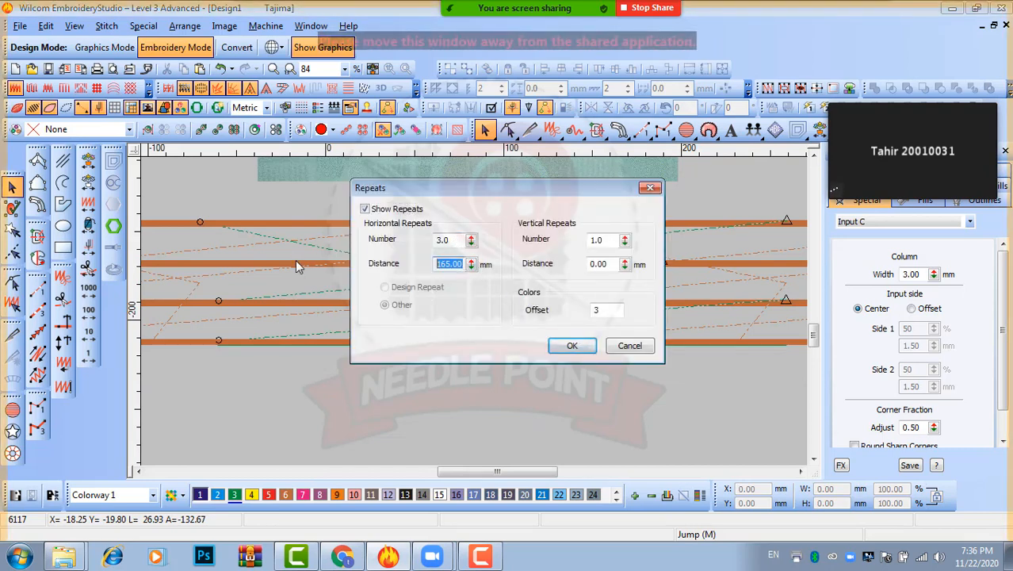
type("400")
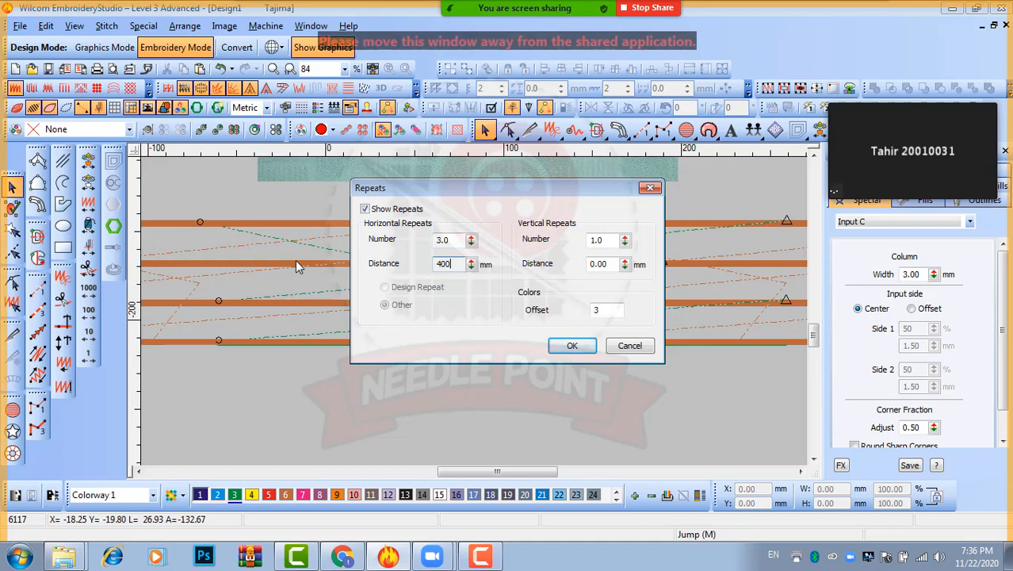
key("Return")
scroll(474, 312, "down", 2)
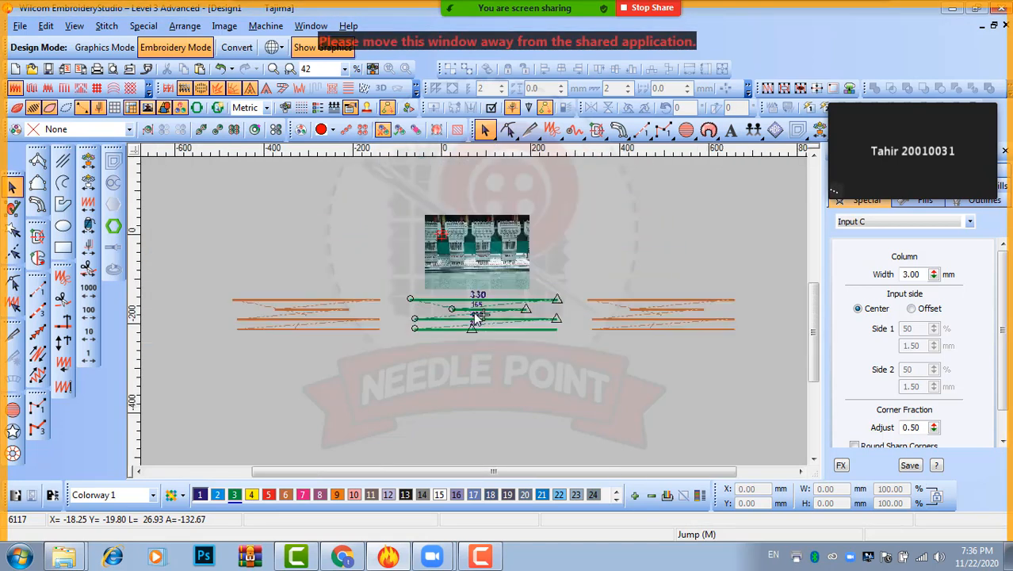
scroll(418, 333, "up", 2)
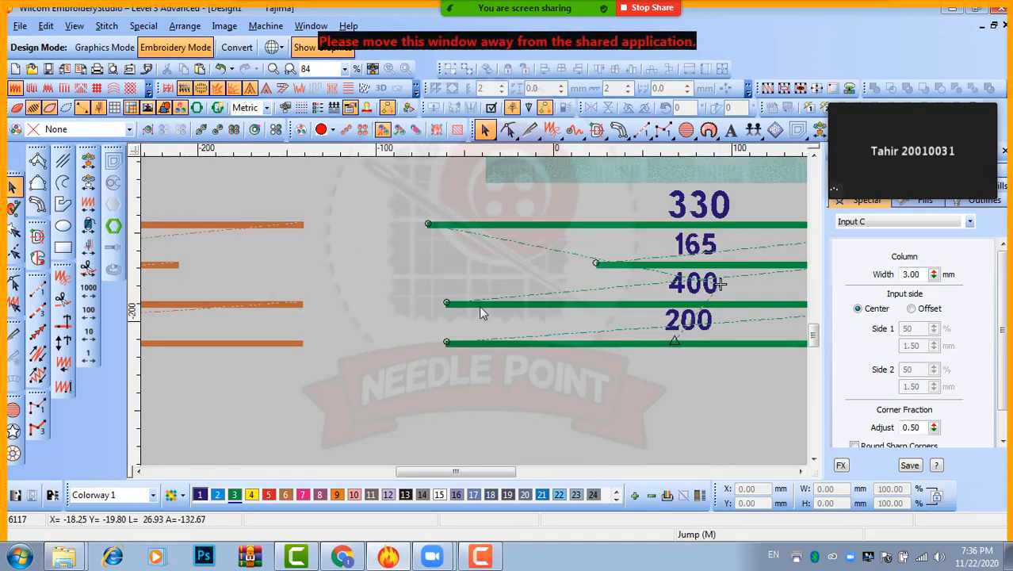
Step: Widen the third column, below the "400" label, until its left end just meets the neighbouring orange repeat, then deselect it
left_click(444, 316)
scroll(441, 311, "up", 2)
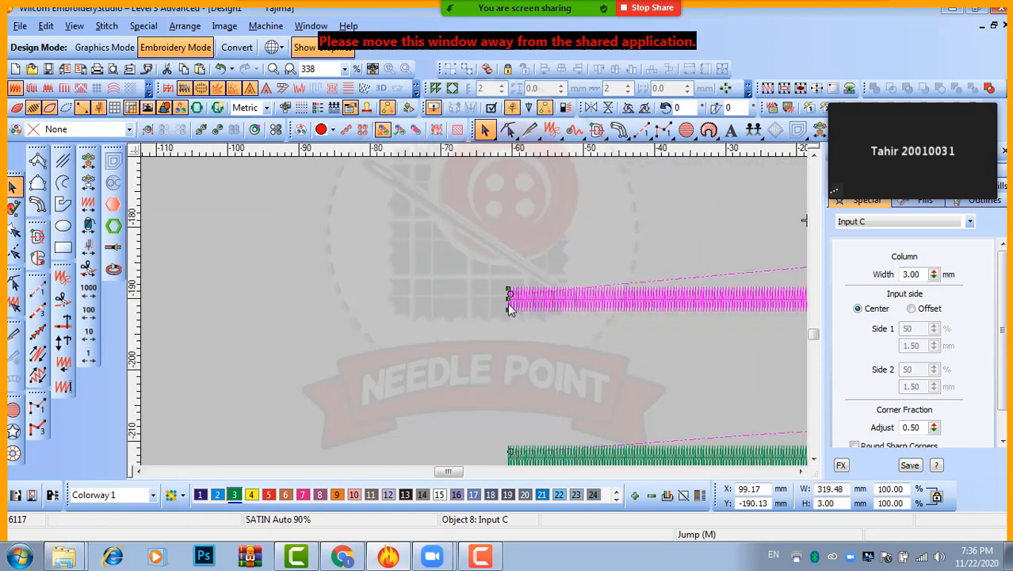
left_click_drag(510, 309, 214, 295)
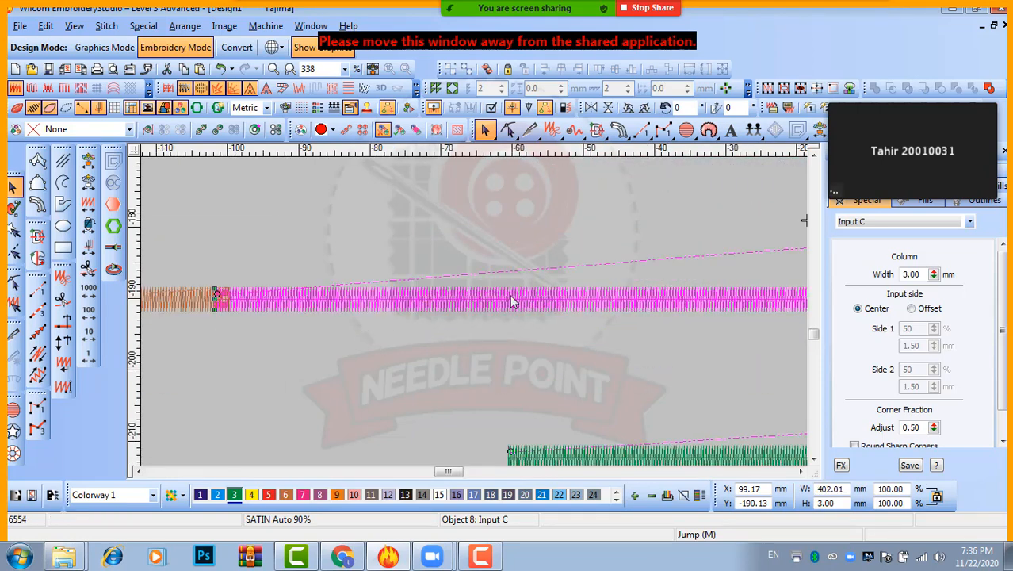
scroll(511, 302, "down", 1)
scroll(473, 313, "up", 2)
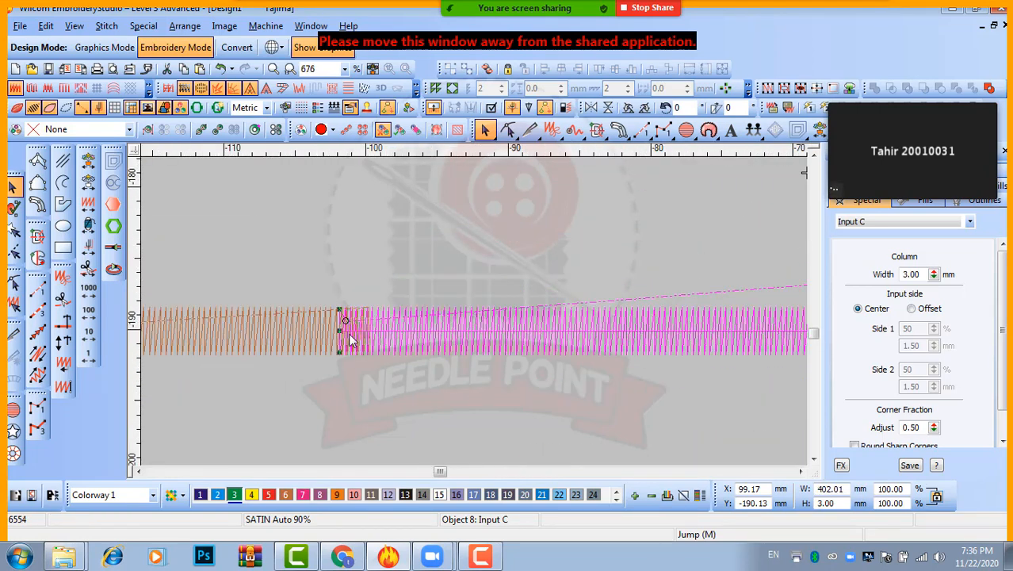
mouse_move(351, 341)
left_mouse_down()
mouse_move(336, 330)
mouse_move(368, 332)
left_mouse_up()
scroll(637, 335, "down", 3)
left_click(460, 361)
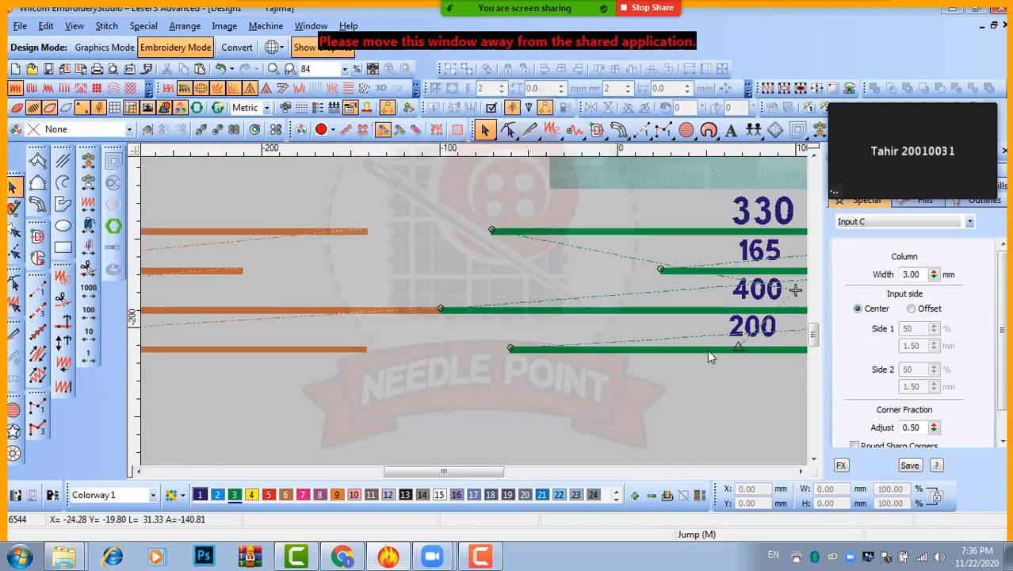
Step: Set the design's horizontal repeat distance to 200 mm
scroll(533, 301, "down", 1)
scroll(533, 301, "up", 1)
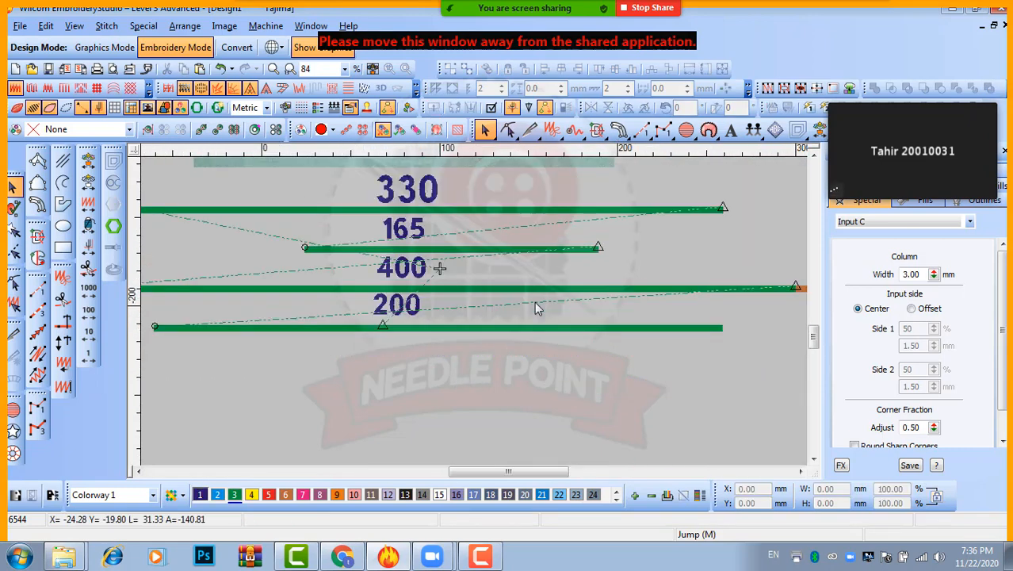
left_click(470, 326)
left_click(448, 378)
key("ctrl+r")
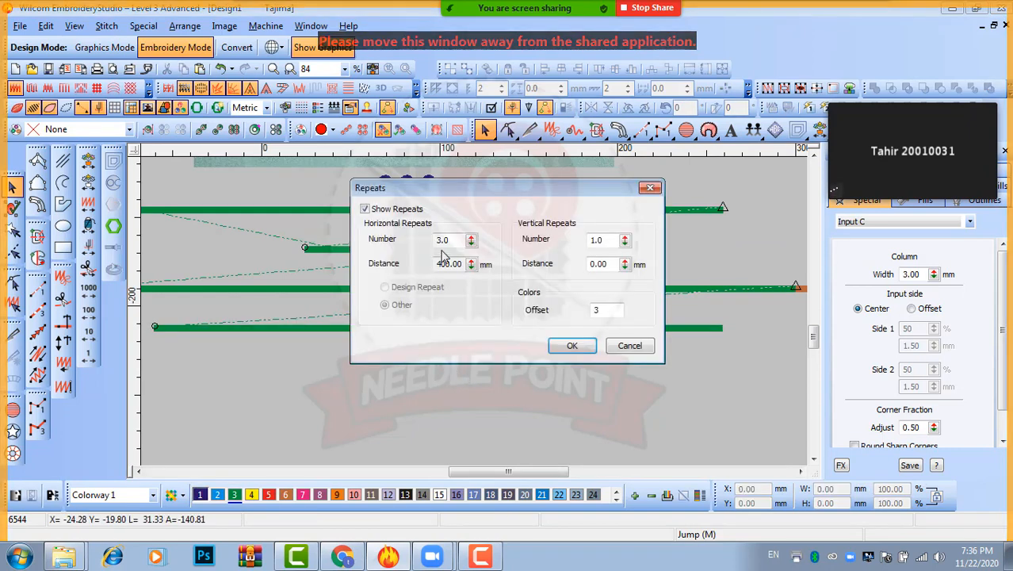
left_click_drag(435, 264, 551, 245)
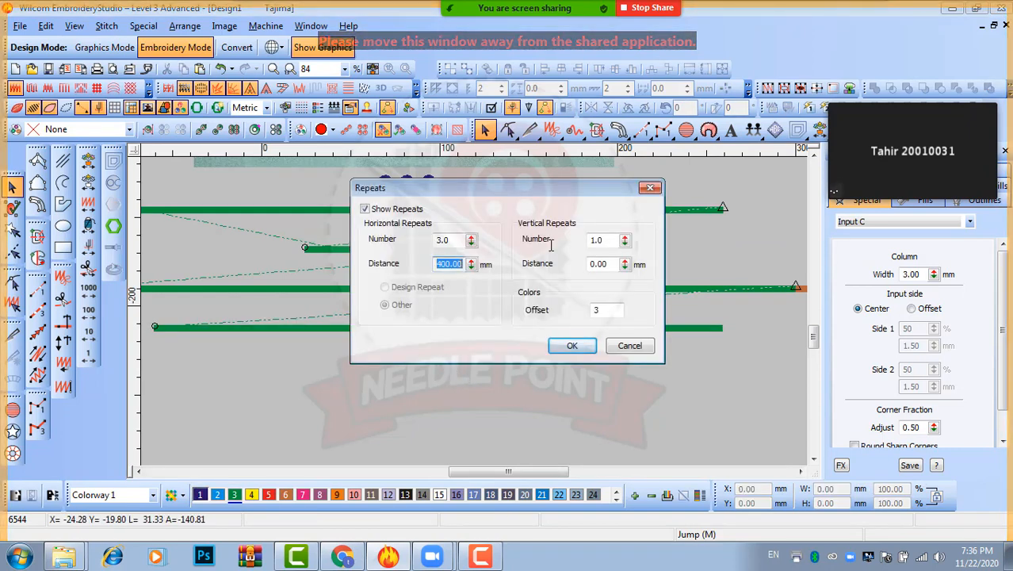
type("200")
key("Return")
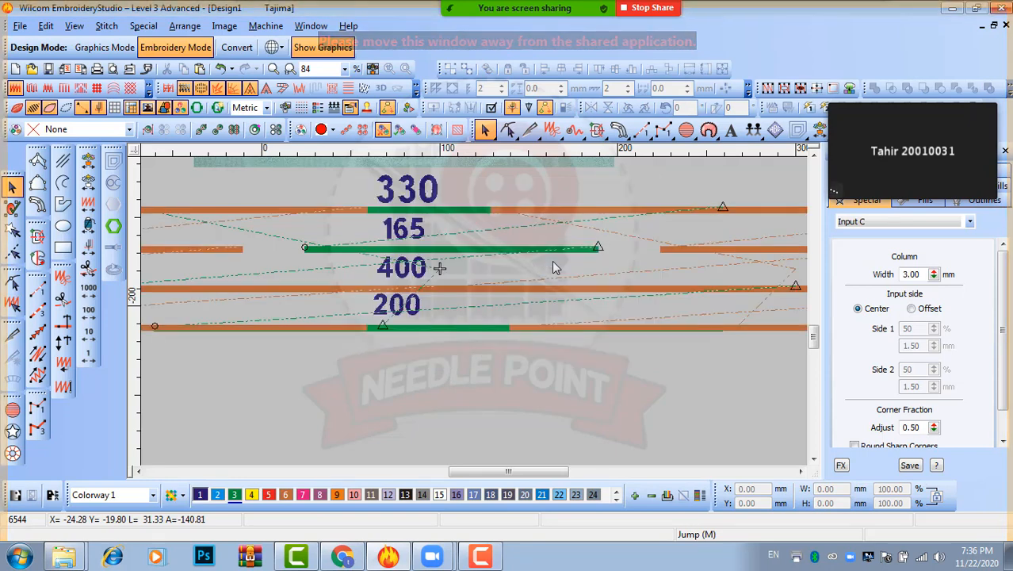
Step: Shorten the fourth column, below the "200" label, to about 201 mm so it just meets the neighbouring orange repeats, then deselect it
left_click(467, 333)
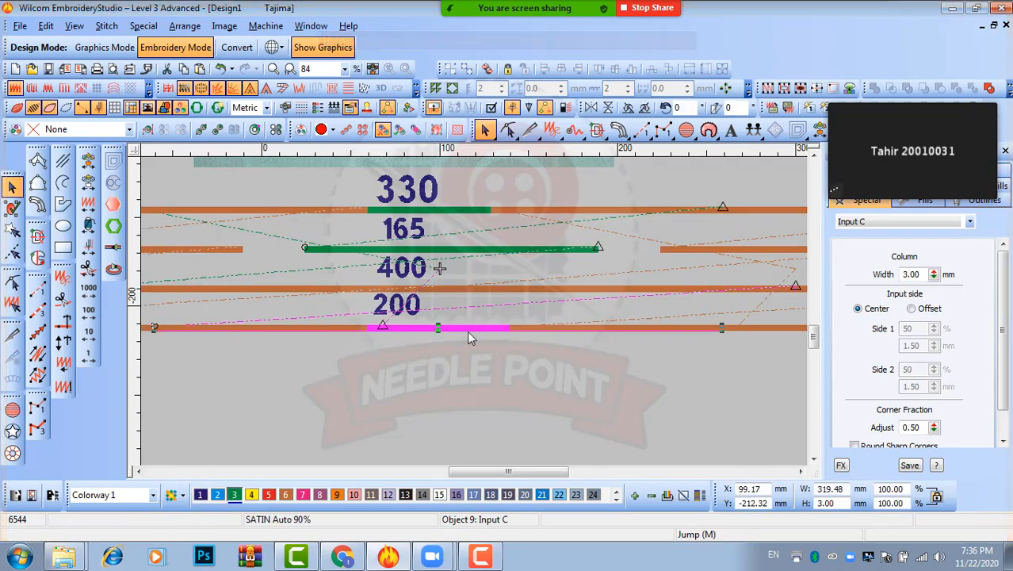
scroll(361, 317, "up", 4)
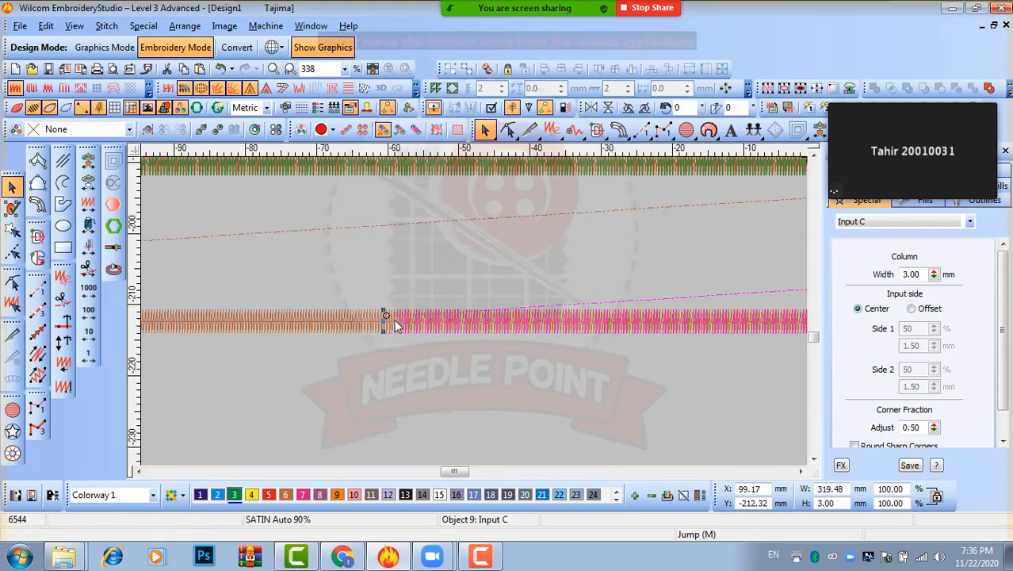
left_click_drag(386, 317, 805, 321)
key("v")
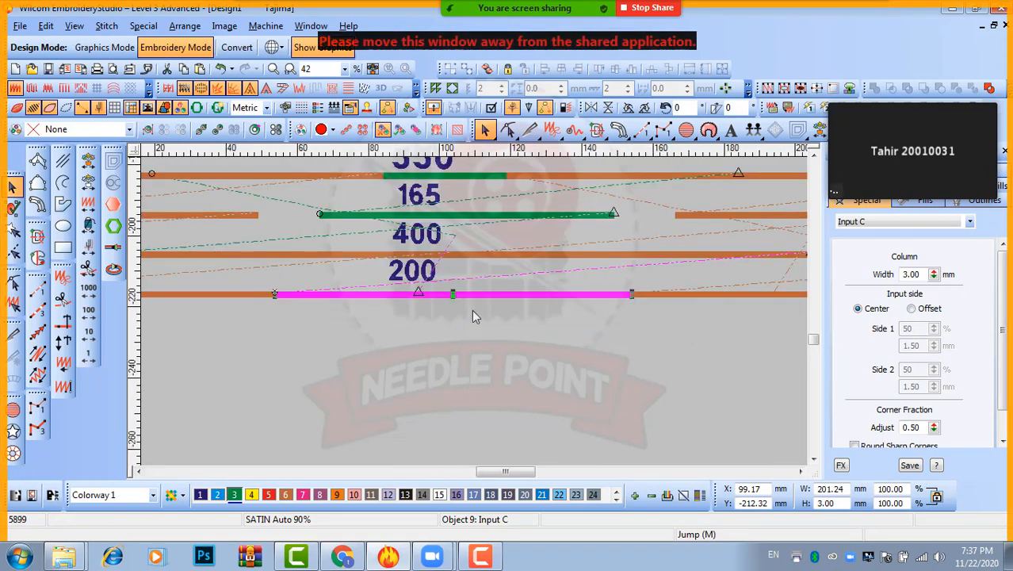
left_click(473, 316)
Step: Check the fourth column's right end against the adjoining orange repeat, then hide the design repeats
scroll(639, 267, "down", 2)
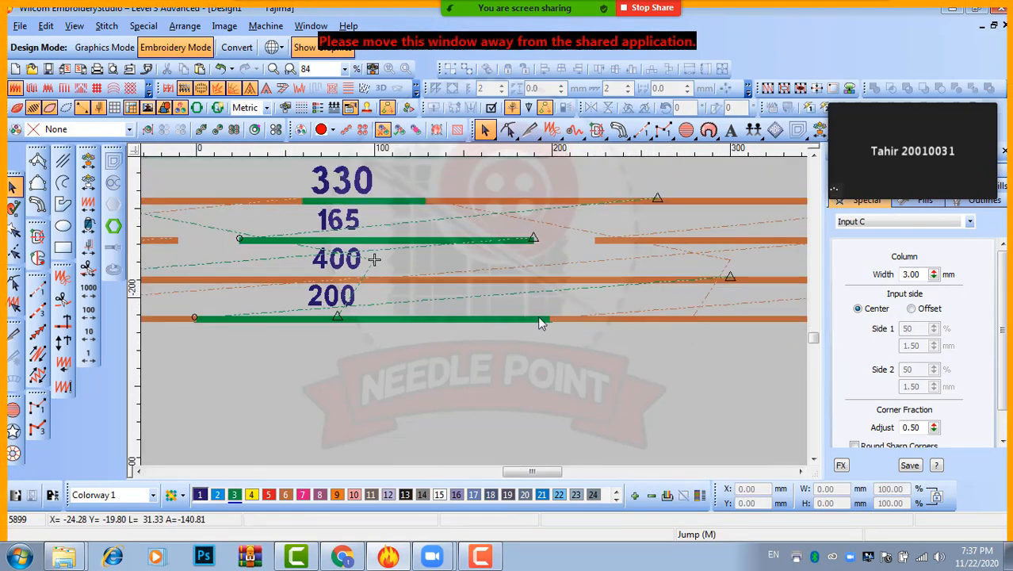
scroll(442, 328, "down", 1)
left_click(397, 321)
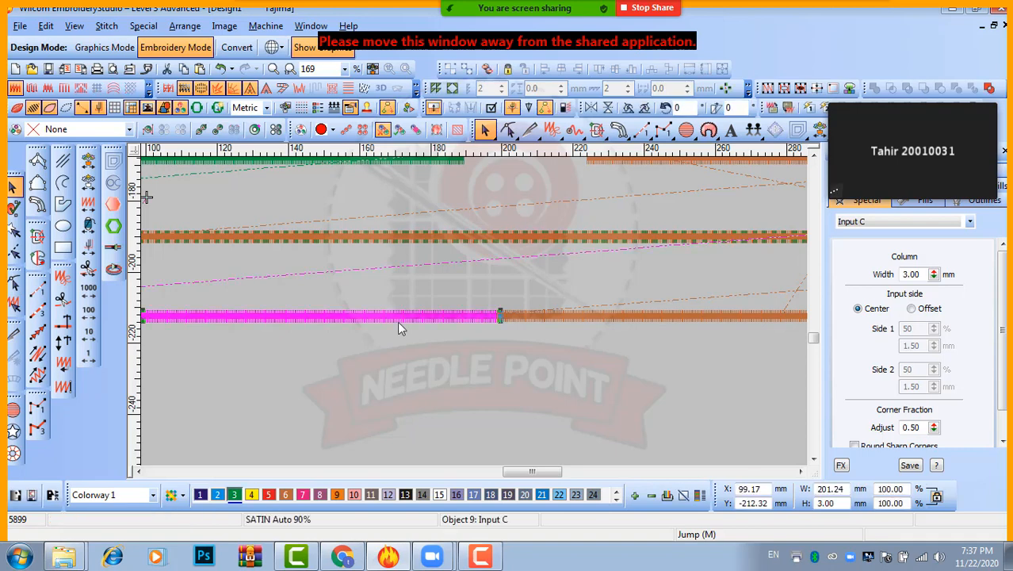
left_click(362, 384)
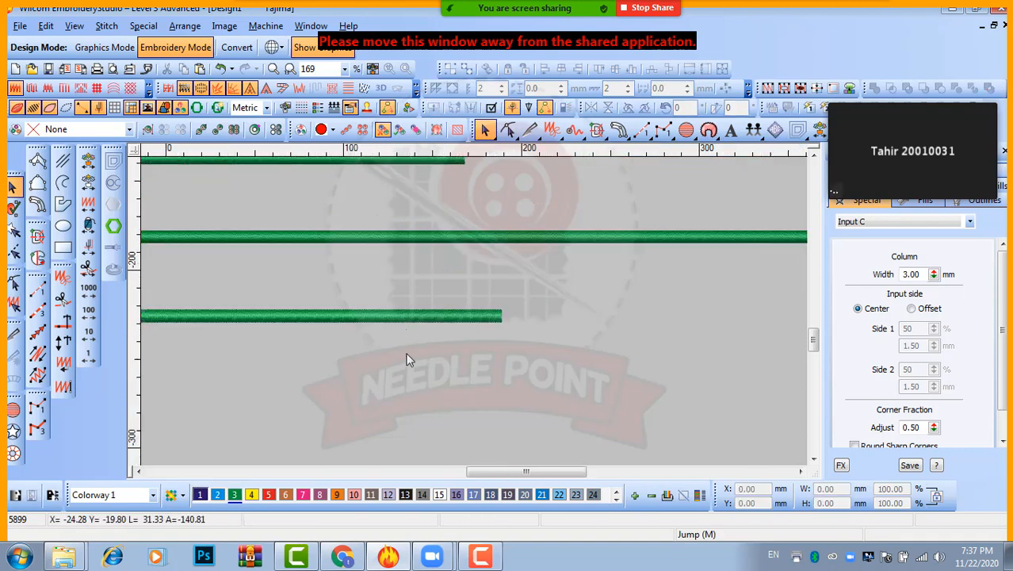
key("shift+z")
key("shift+z")
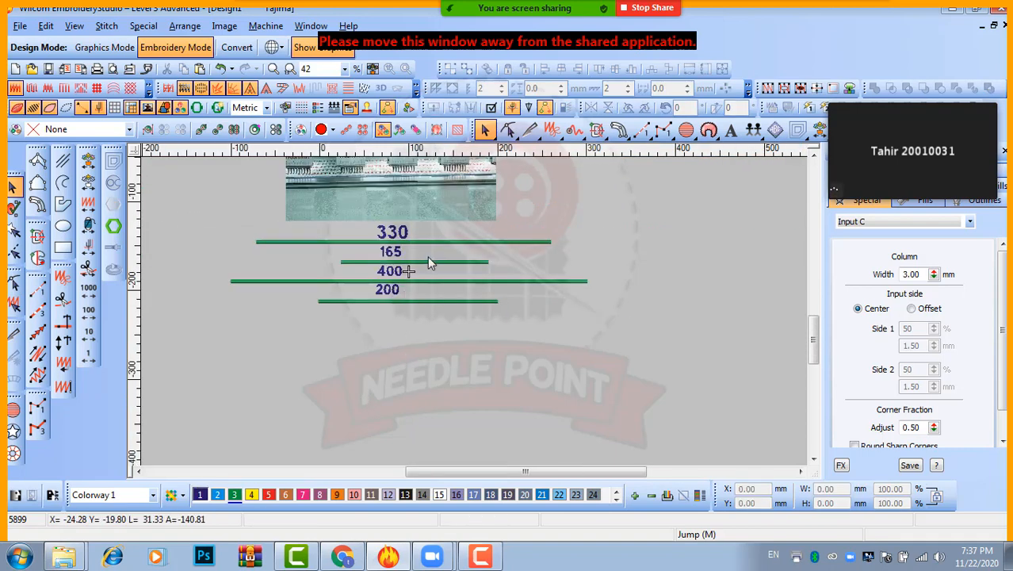
Step: Nudge the "200" label slightly down, then select each of the four columns in turn to check its width
left_click(404, 297)
left_click(408, 302)
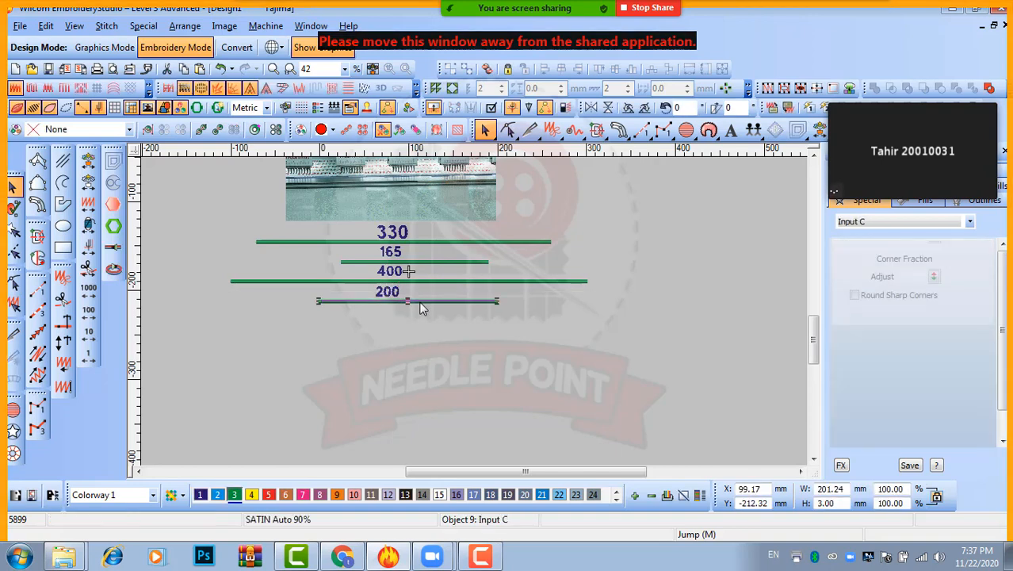
left_click(415, 281)
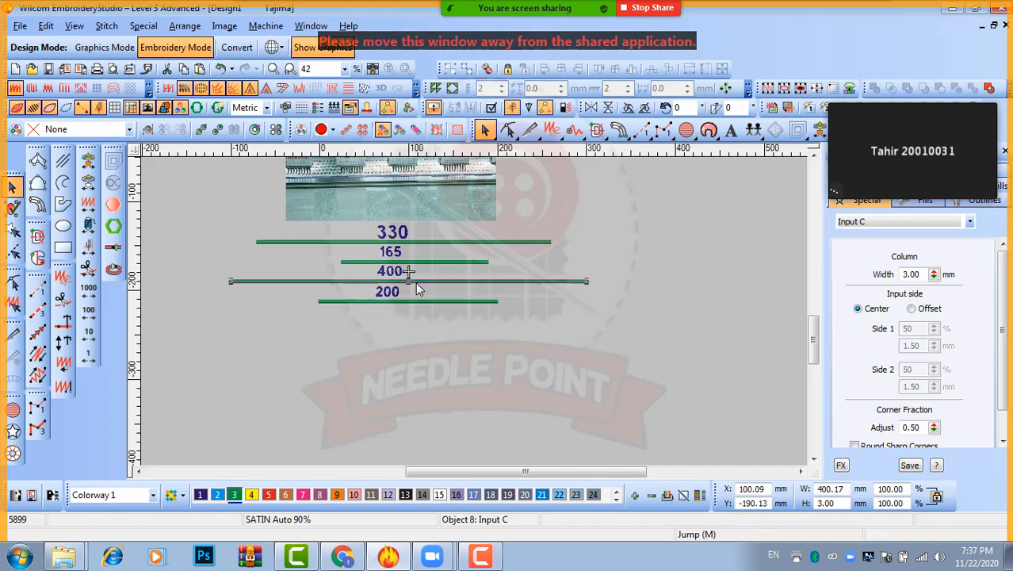
left_click(415, 261)
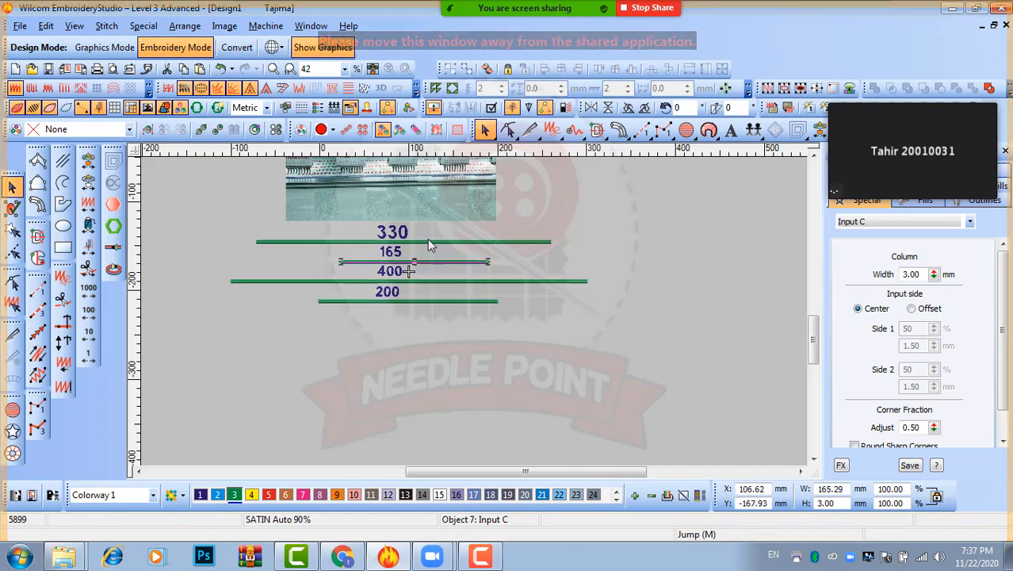
left_click(427, 240)
left_click(417, 333)
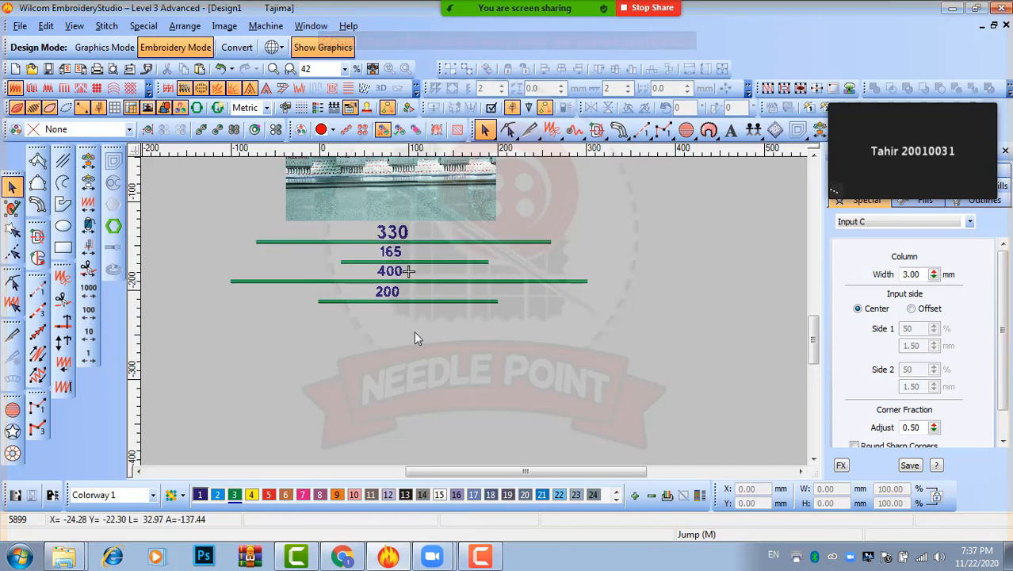
Step: Browse the Downloads folder and the 2020 folder under E:\emb for an existing embroidery design
right_click(64, 556)
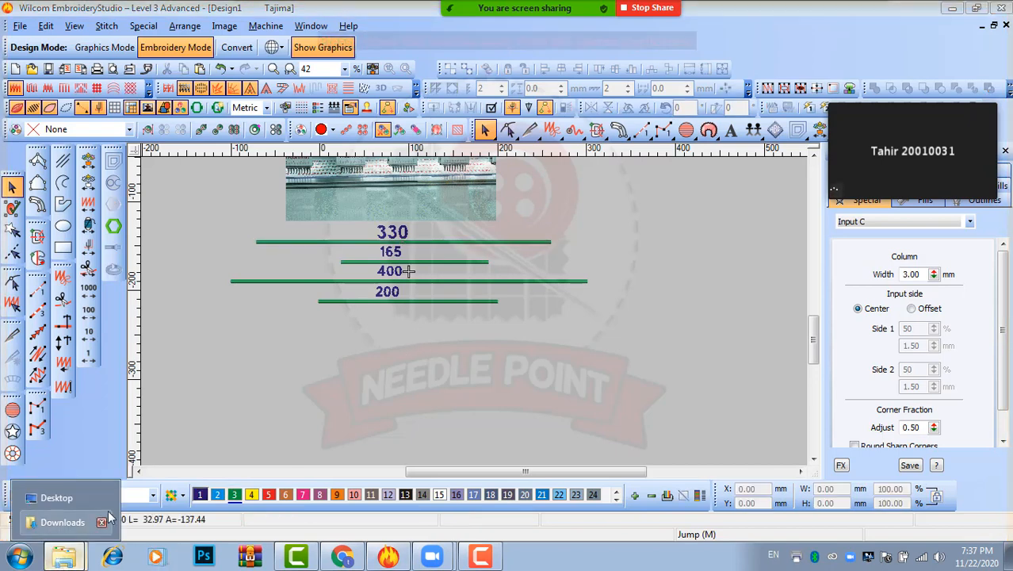
left_click(56, 522)
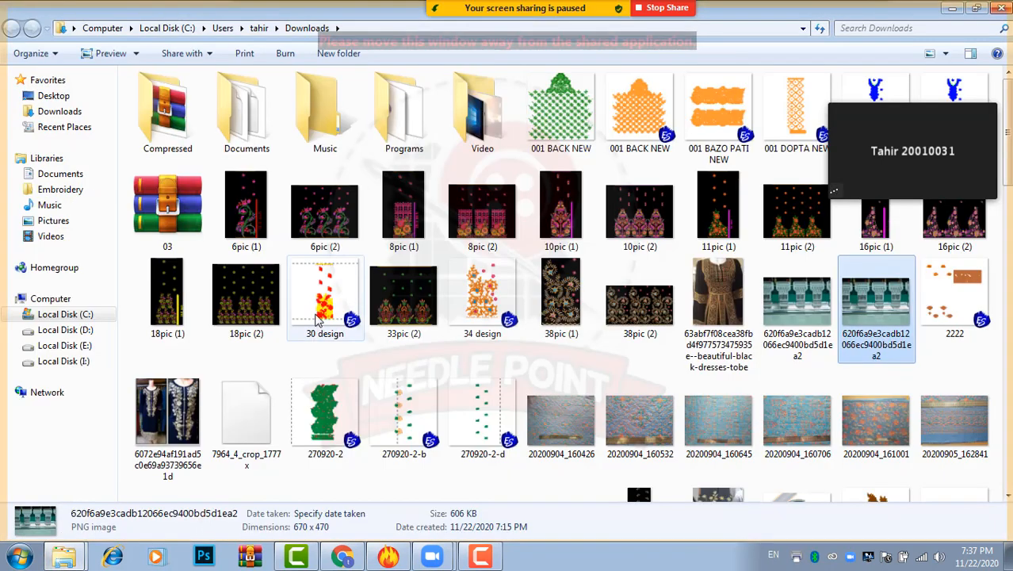
scroll(451, 439, "down", 10)
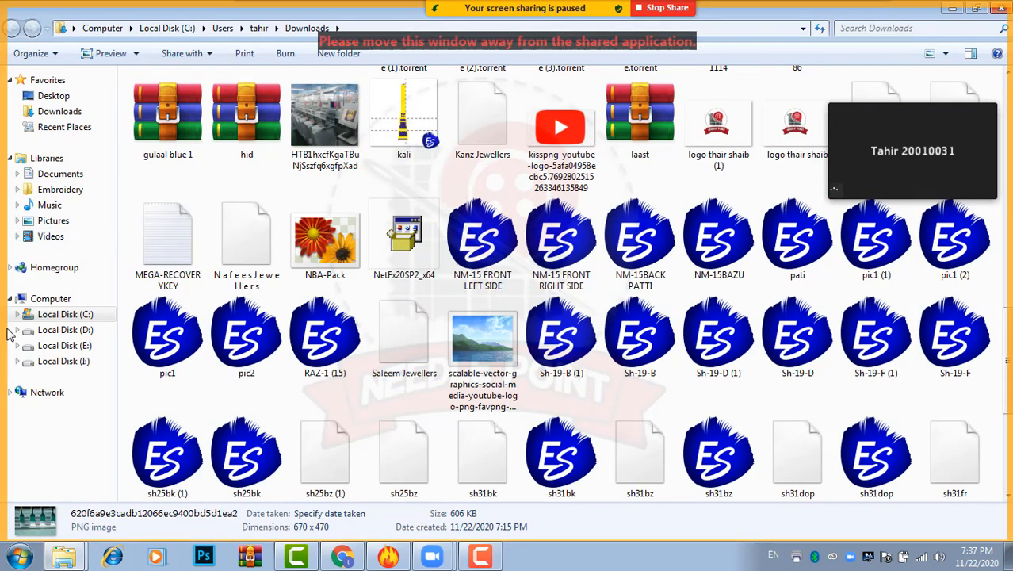
left_click(59, 346)
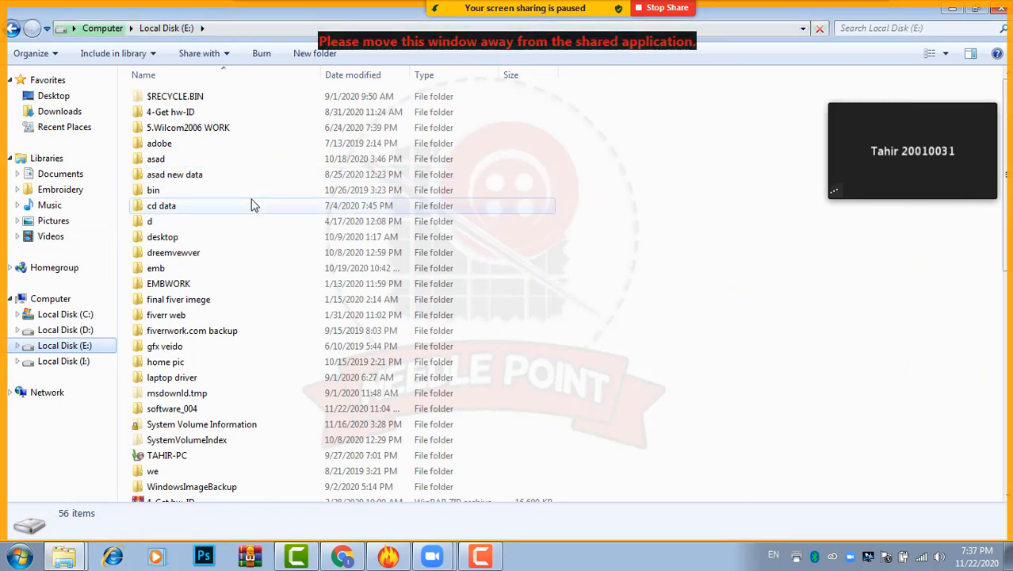
double_click(172, 270)
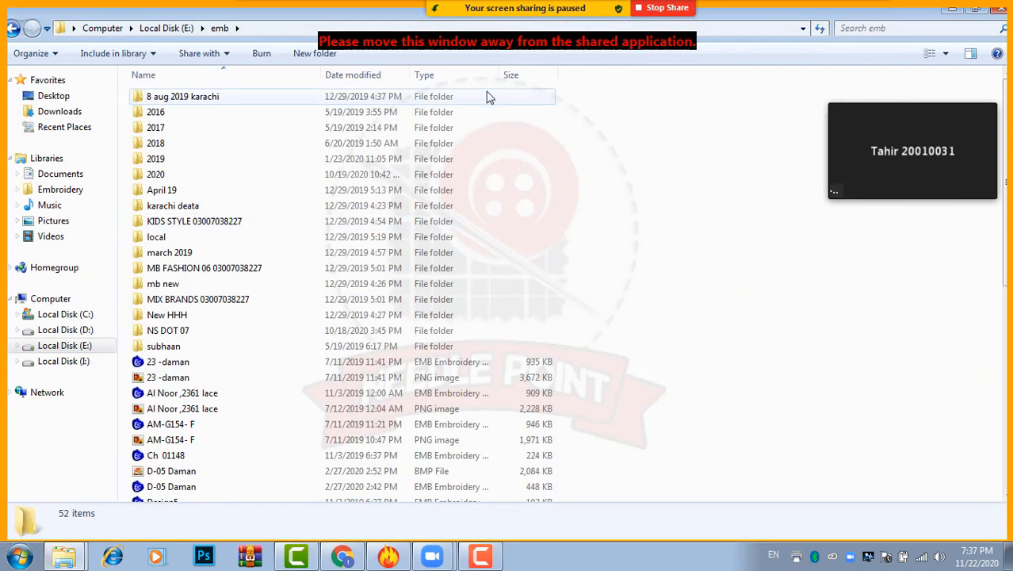
double_click(186, 177)
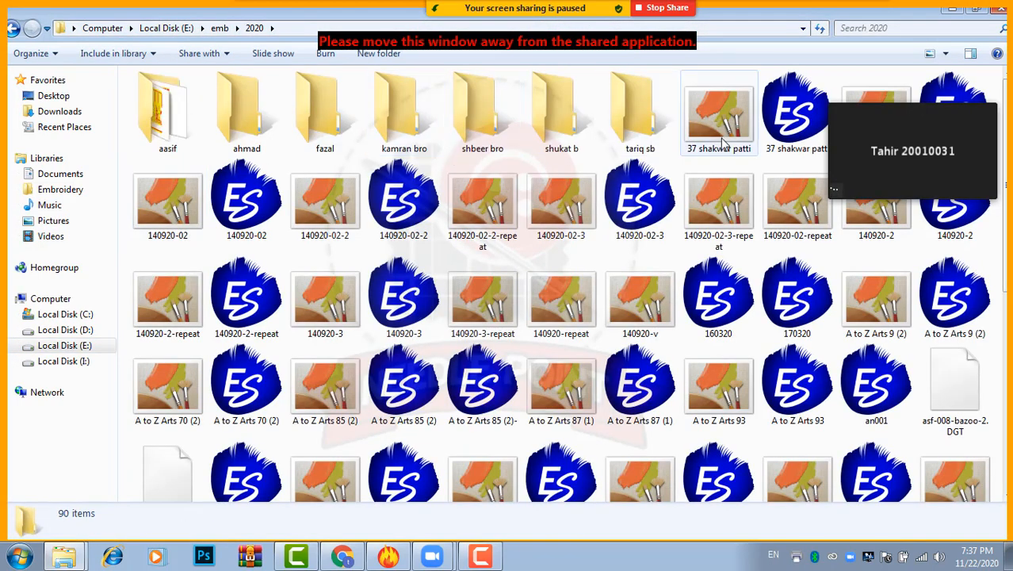
double_click(638, 126)
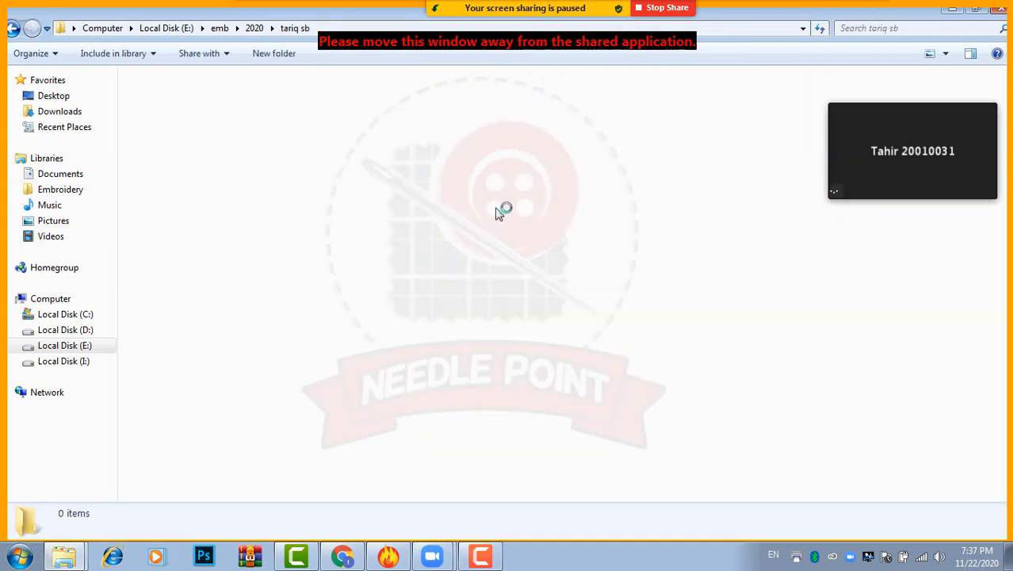
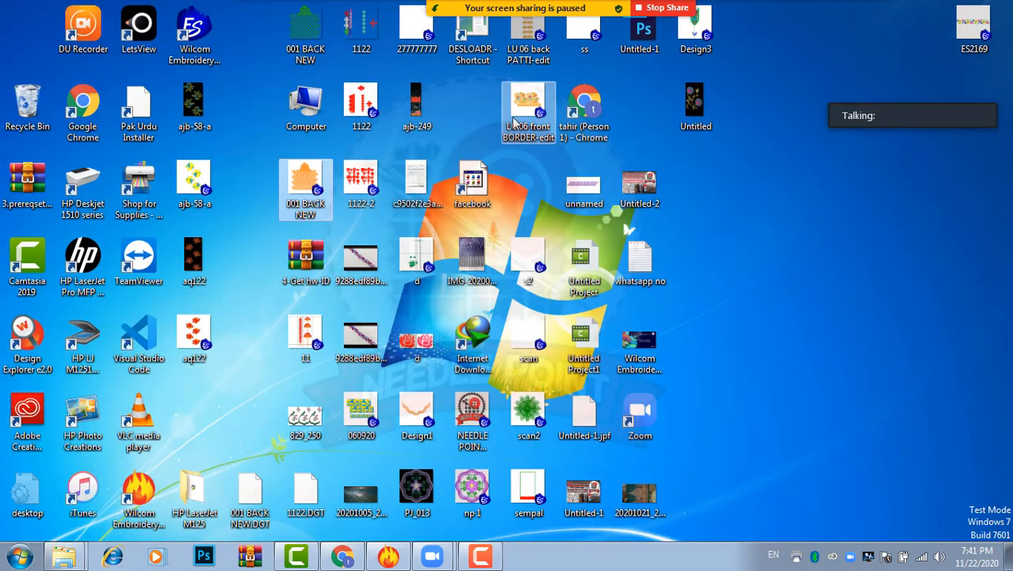
Step: Open the "LU 06 front BORDER-edit" design from the desktop in EmbroideryStudio and focus on its lower border
left_click_drag(516, 120, 504, 311)
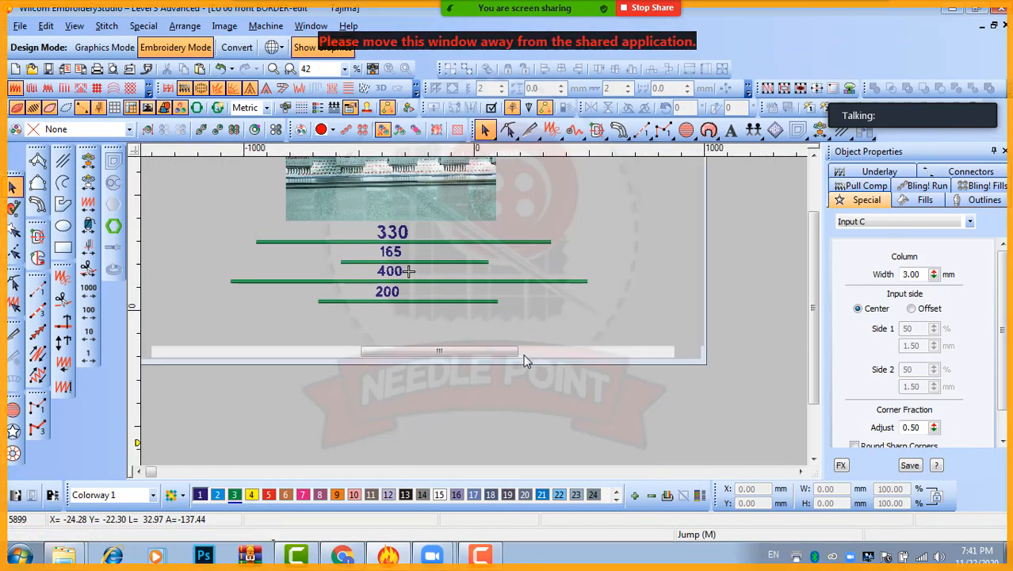
scroll(522, 408, "up", 8)
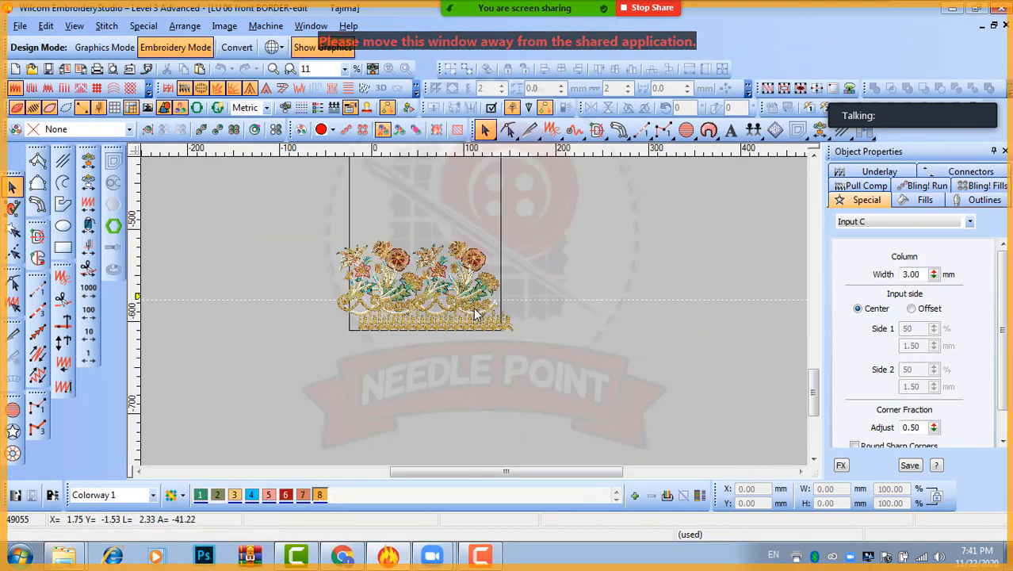
left_click(603, 371)
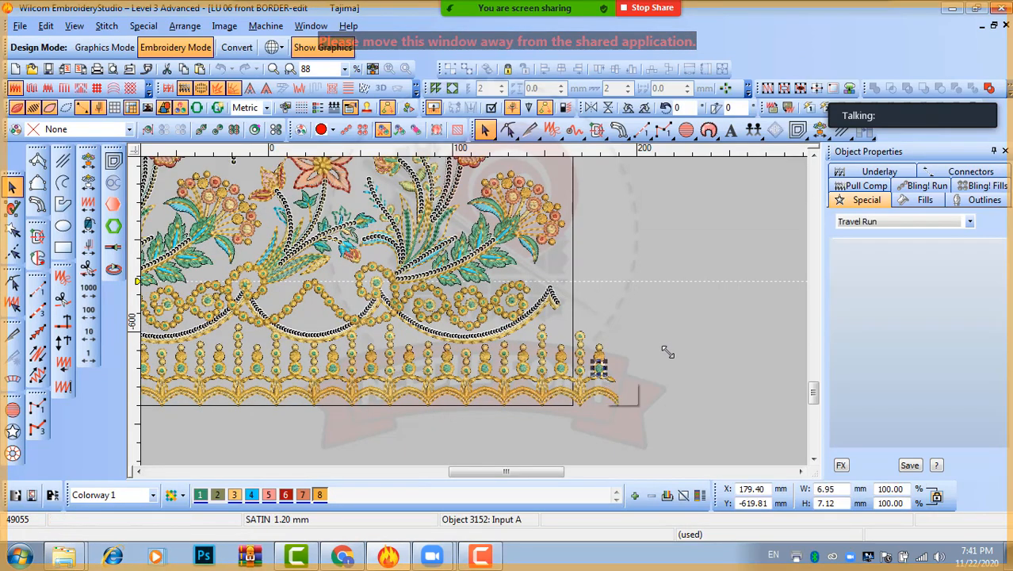
Step: Cut the lower scalloped border strip out of the floral design, then close that design without saving changes
left_click_drag(377, 412, 258, 389)
key("Delete")
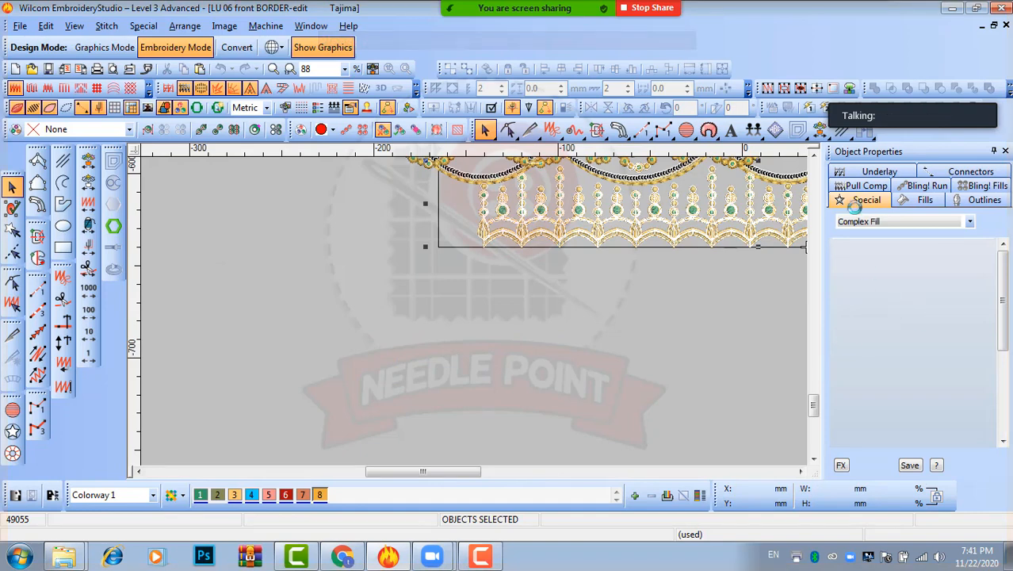
left_click(1006, 25)
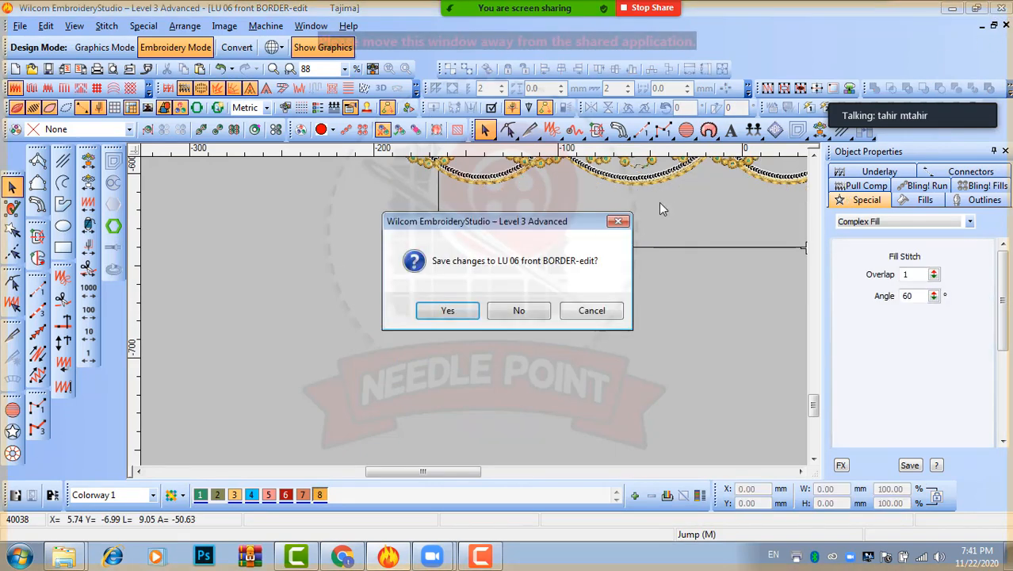
left_click(529, 310)
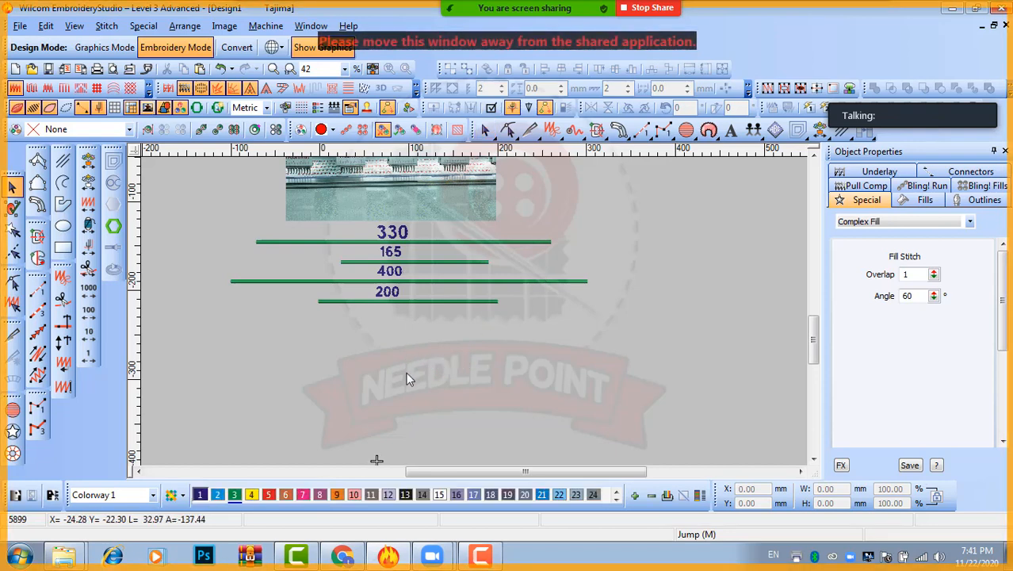
Step: Paste the scalloped border into Design1, position it centrally below the "200" column, and deselect it
key("ctrl+v")
left_click(379, 379)
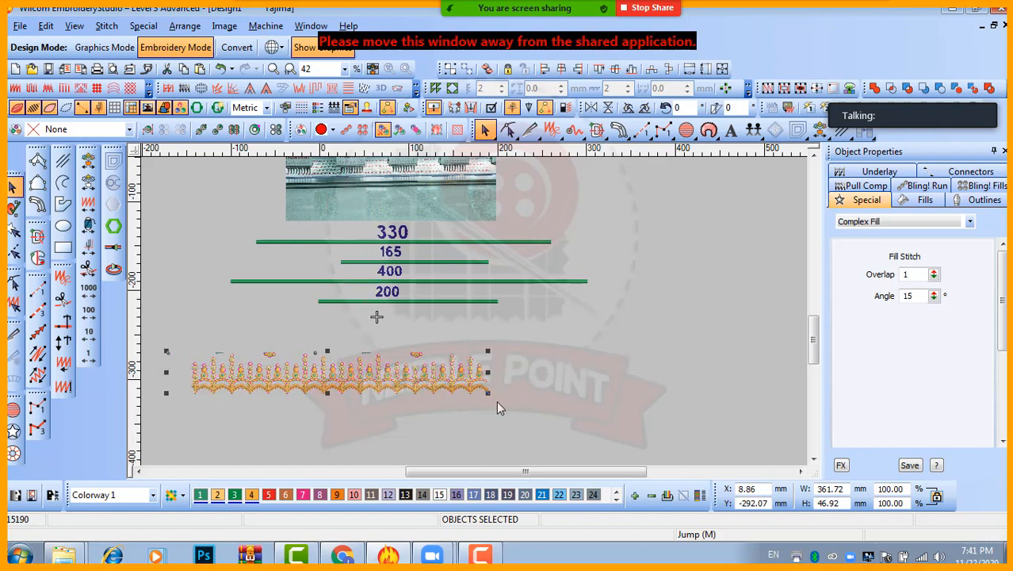
left_click(539, 421)
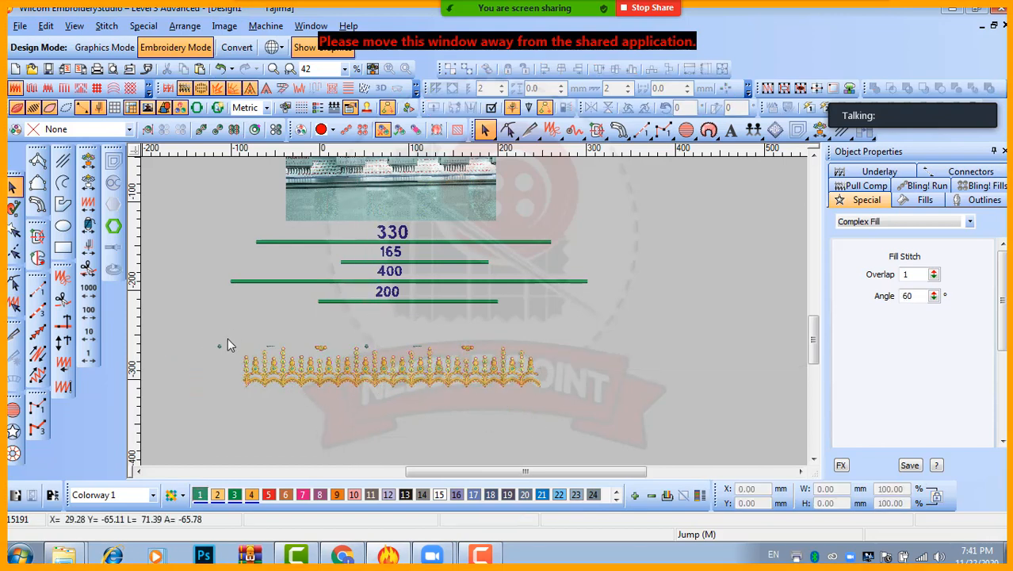
Step: Delete the stray leftover motifs above the pasted border, including the two remaining round ones
scroll(356, 375, "up", 3)
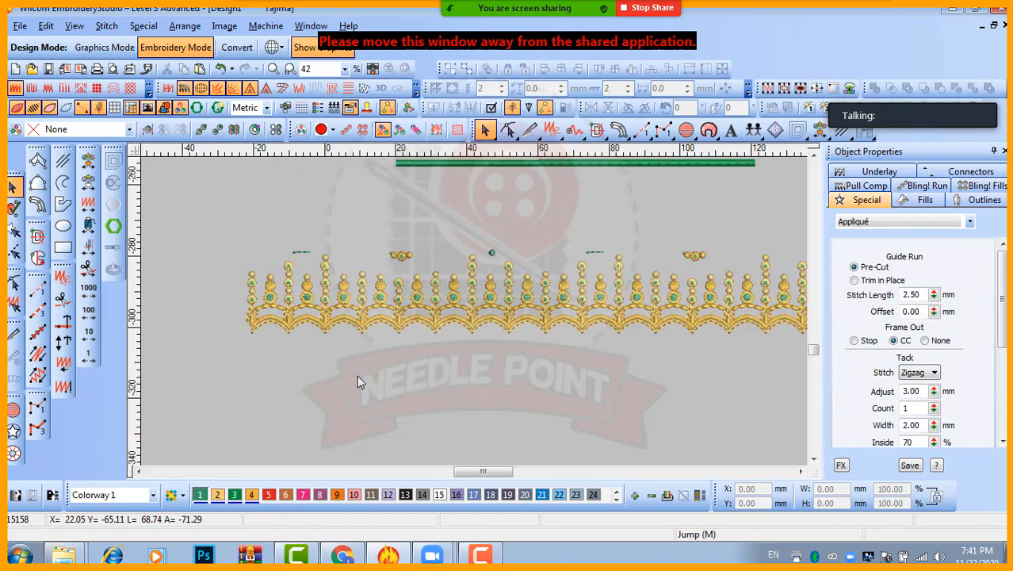
scroll(463, 313, "up", 1)
scroll(464, 313, "down", 2)
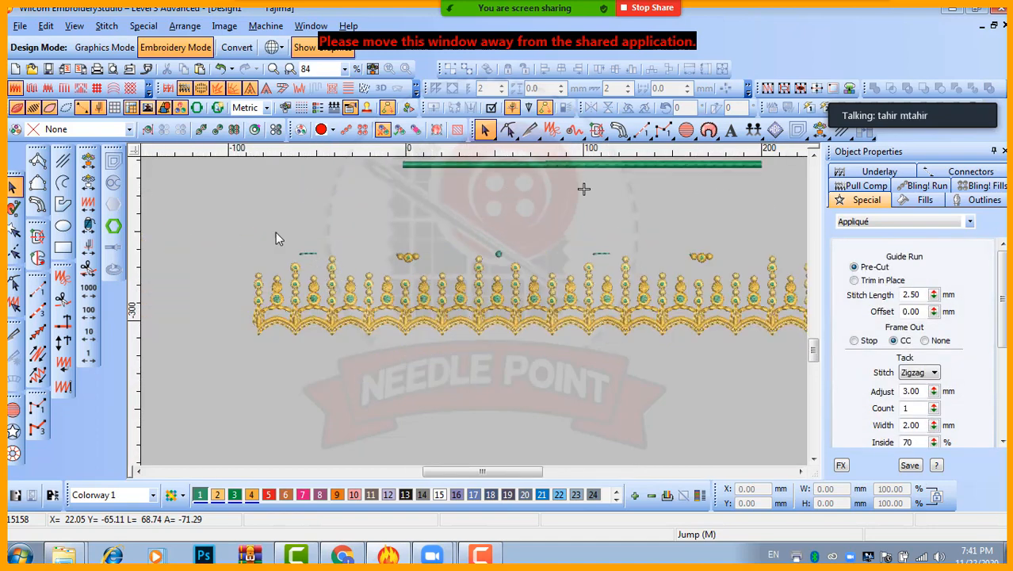
left_click_drag(276, 233, 664, 293)
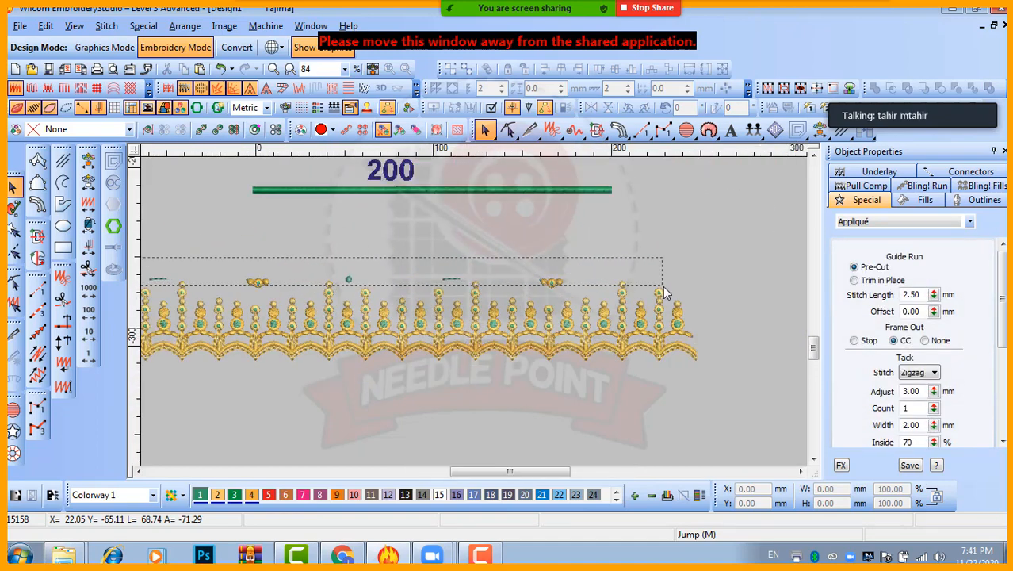
left_click(558, 283)
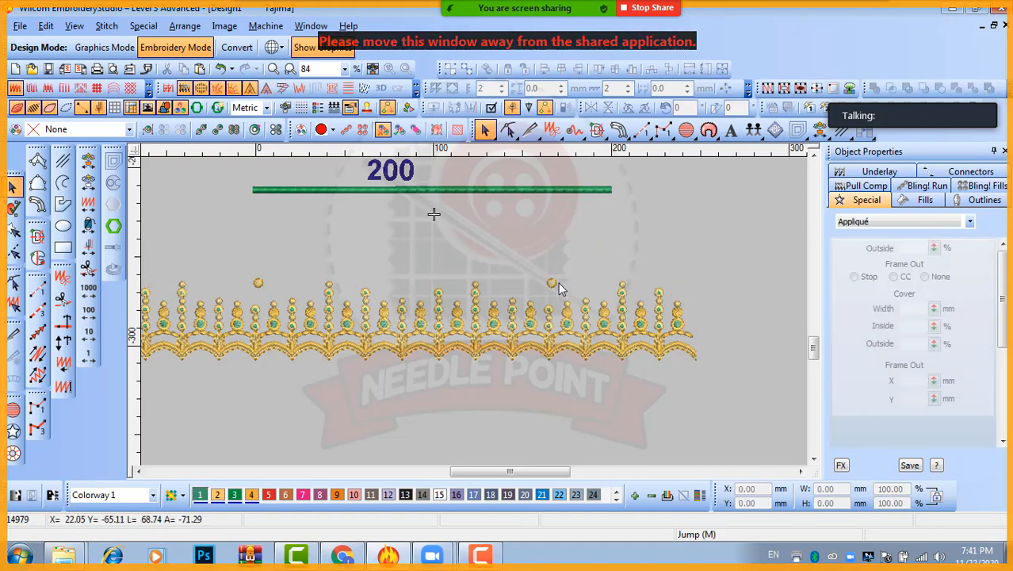
left_click(258, 284)
left_click(335, 274)
Step: Set the distance between the design's horizontal repeats to 330 mm
scroll(334, 275, "down", 2)
scroll(475, 317, "up", 3)
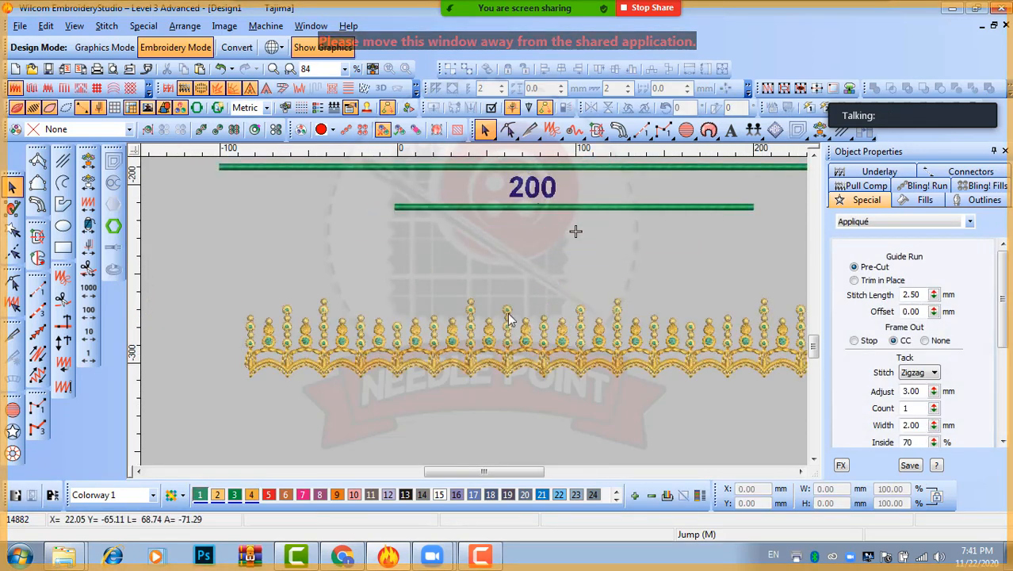
scroll(458, 341, "up", 1)
scroll(458, 340, "down", 4)
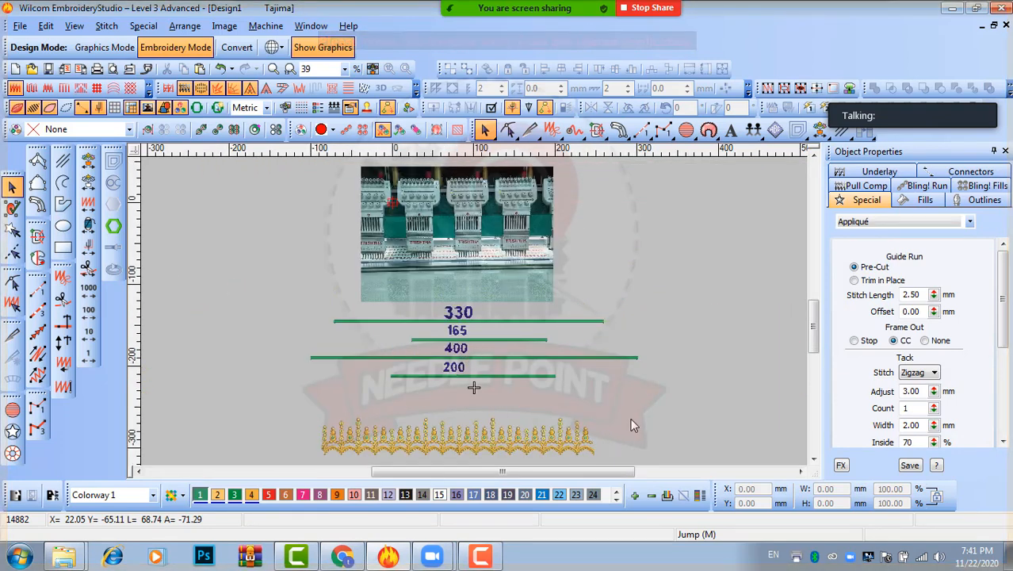
scroll(446, 443, "up", 4)
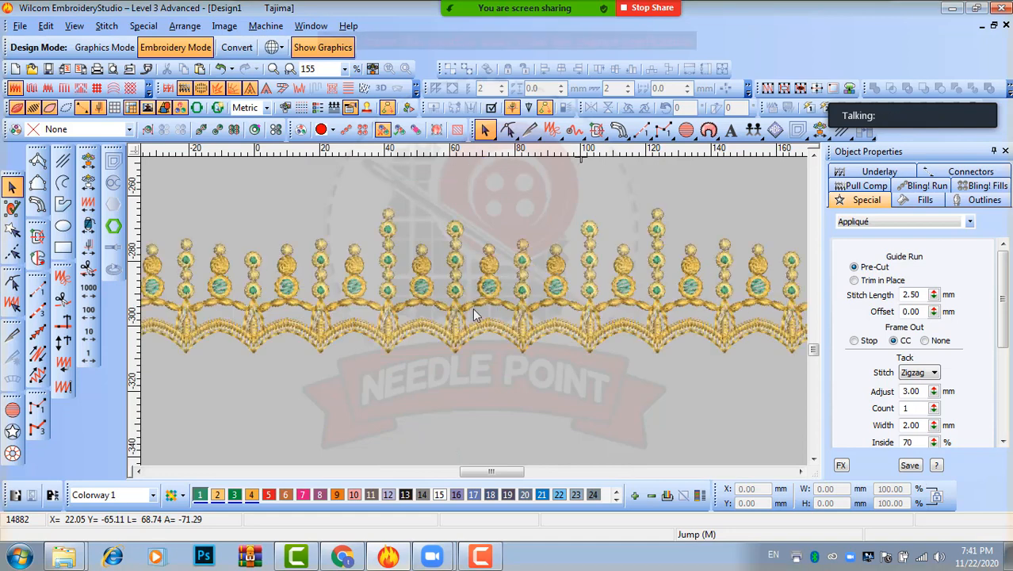
scroll(505, 343, "down", 2)
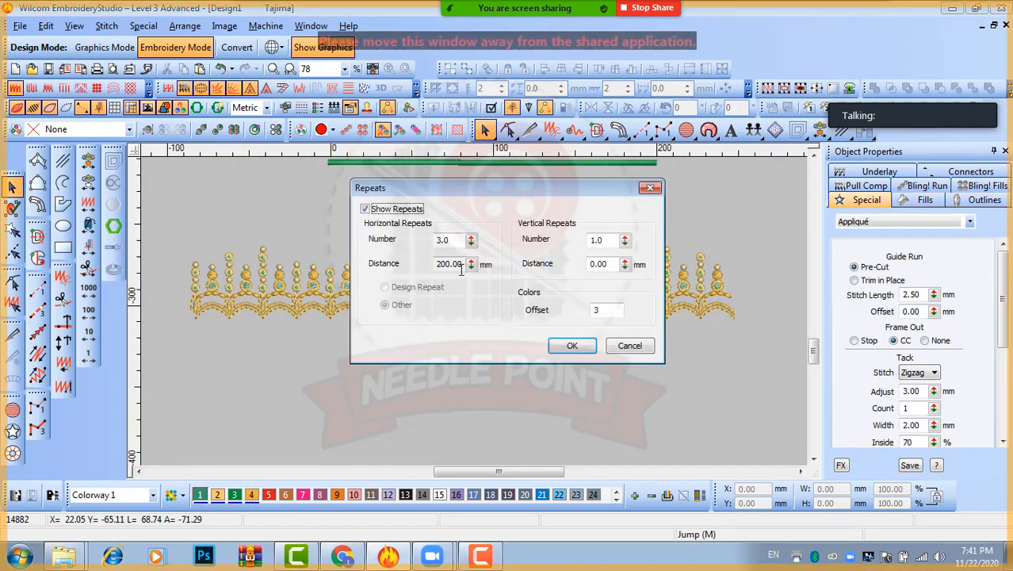
type("80")
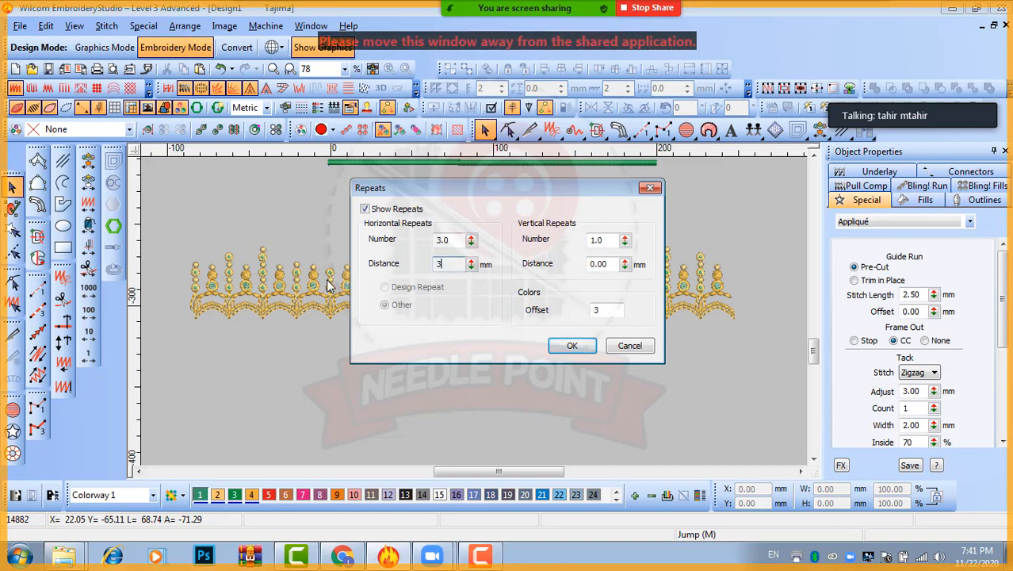
key("Return")
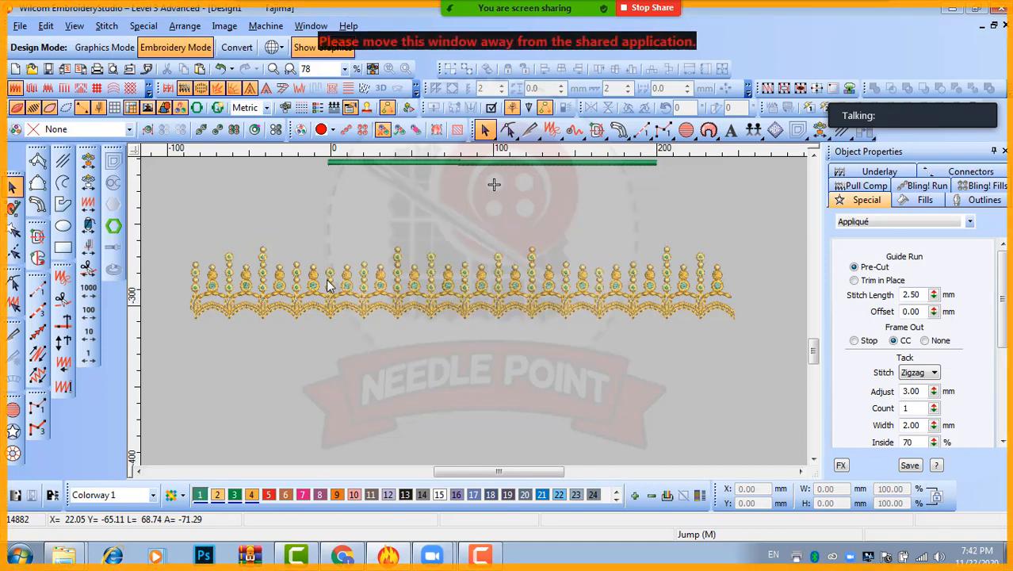
Step: Examine the joins where the repeats meet both ends of the original scalloped border
scroll(223, 309, "up", 2)
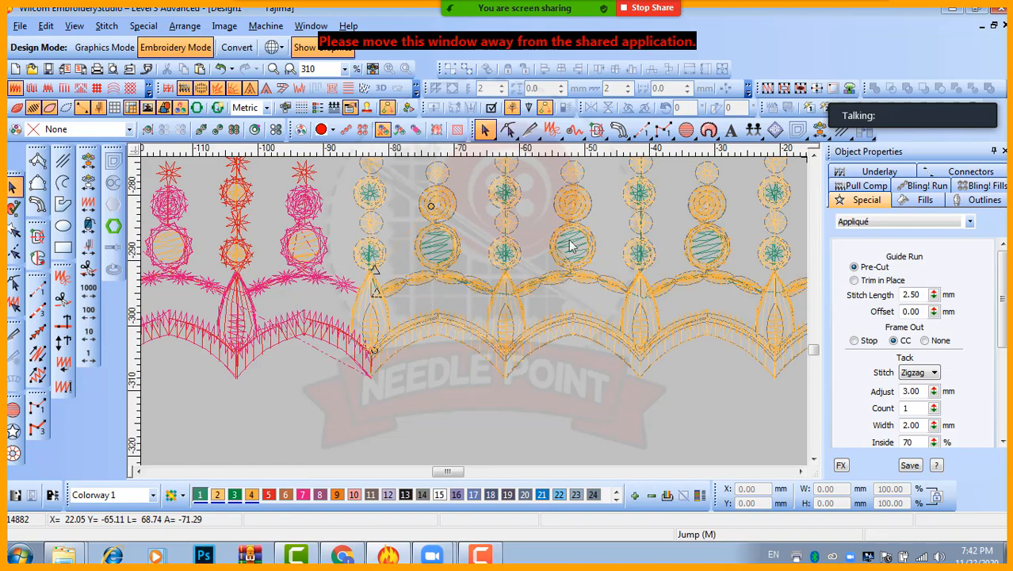
scroll(569, 246, "down", 3)
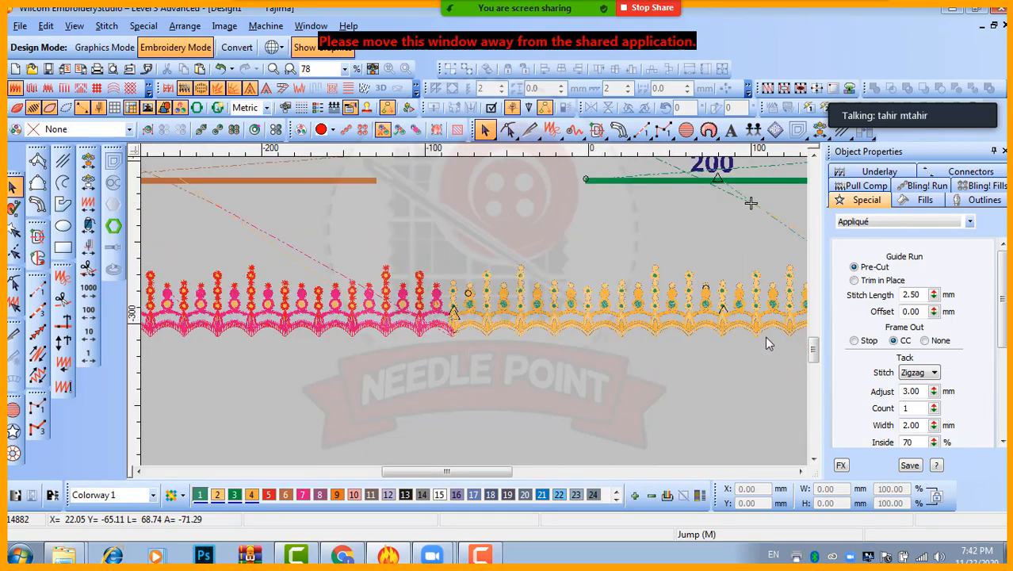
scroll(495, 316, "down", 2)
scroll(577, 309, "up", 1)
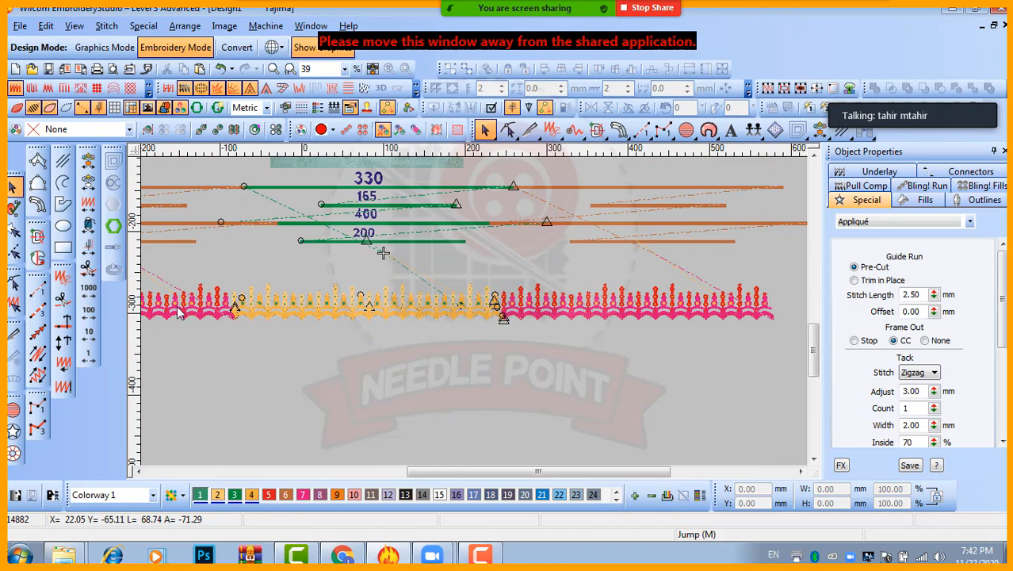
scroll(486, 316, "down", 1)
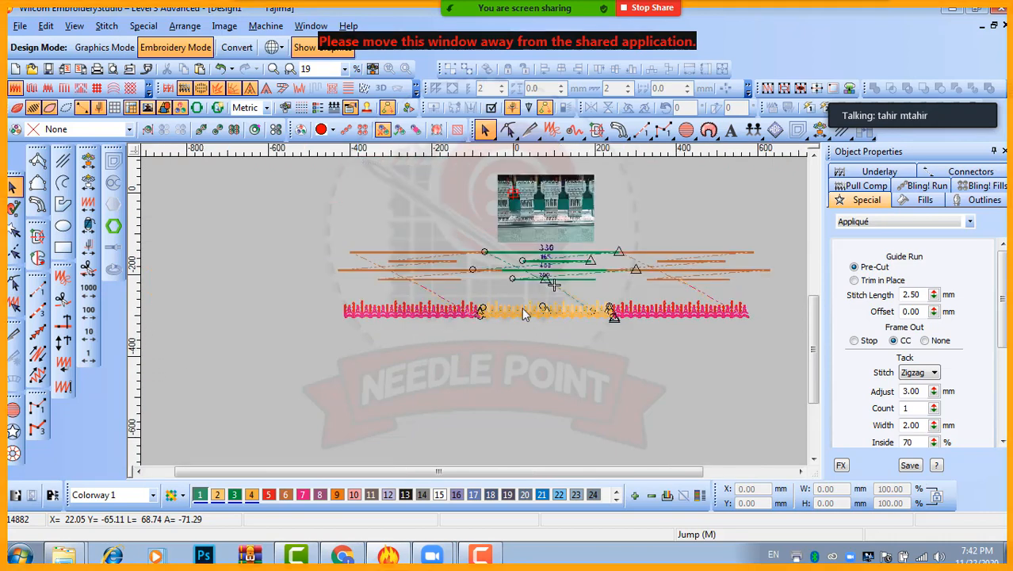
scroll(523, 314, "up", 2)
scroll(523, 314, "down", 2)
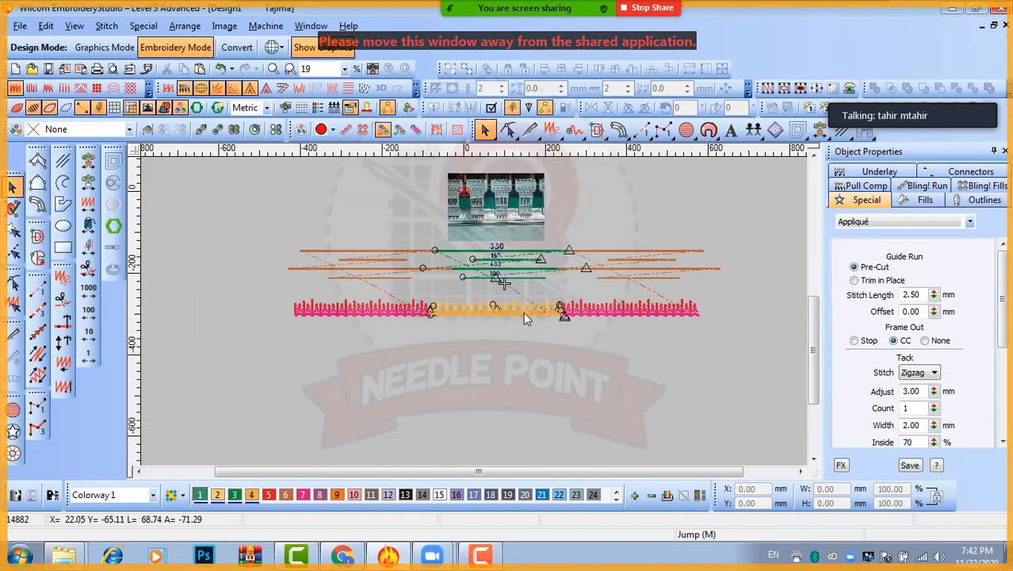
Step: Increase the number of horizontal repeats to 13.6 and examine the full length of the repeated border
double_click(475, 314)
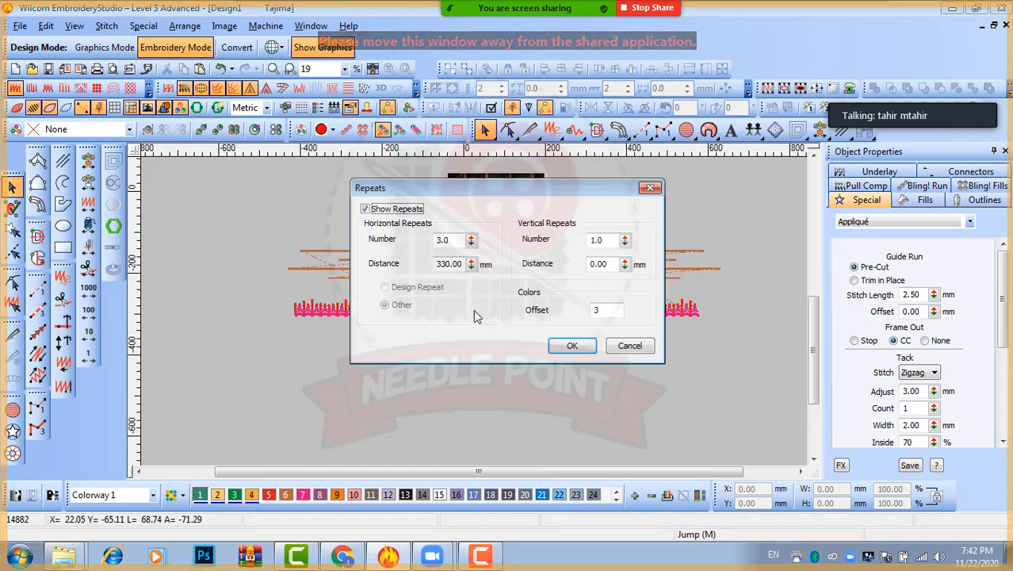
left_click(471, 241)
left_click_drag(402, 308, 400, 168)
left_click(573, 345)
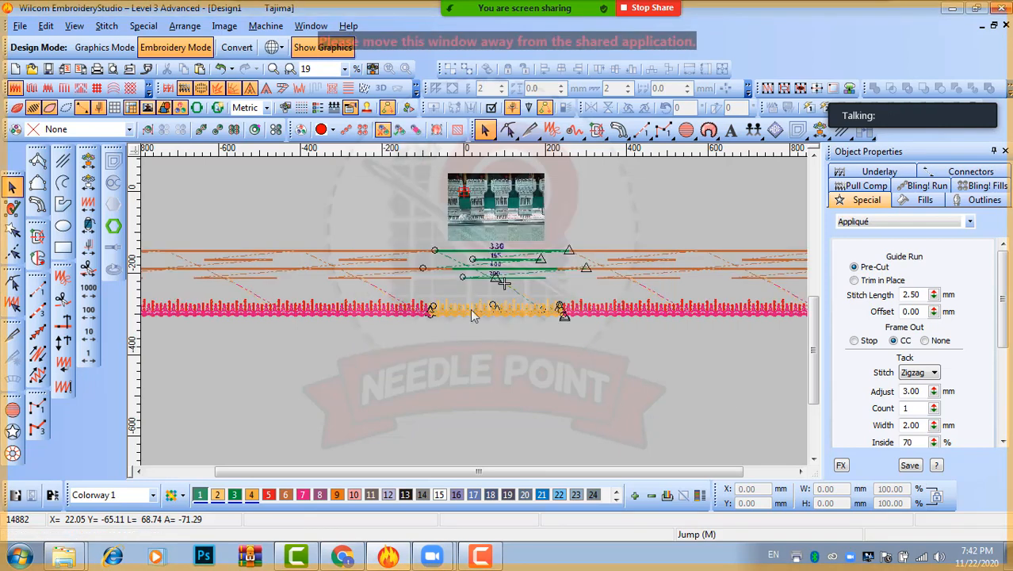
scroll(457, 305, "down", 3)
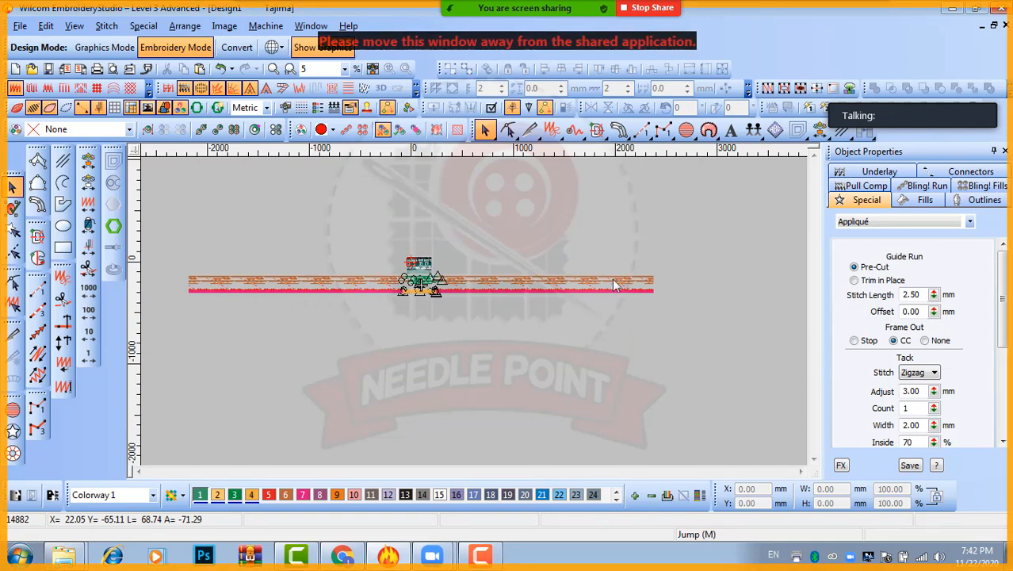
scroll(588, 291, "up", 3)
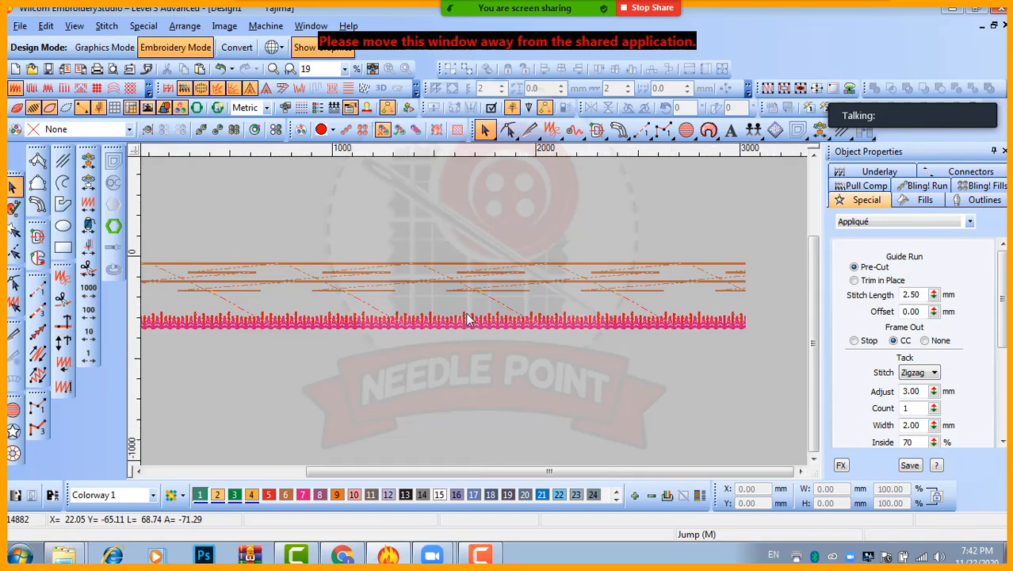
key("shift+z")
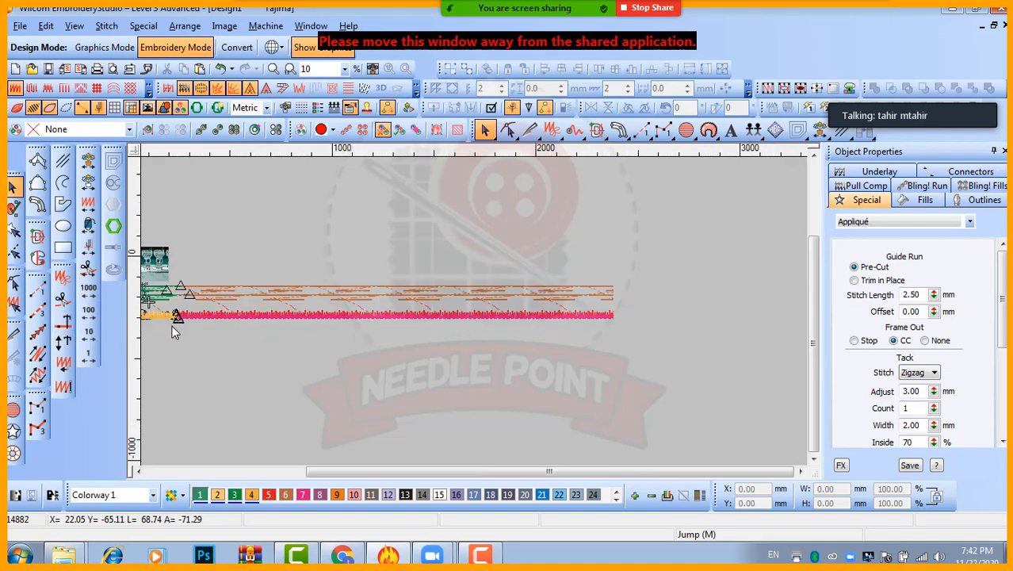
Step: Set the number of horizontal repeats to 3
scroll(174, 332, "up", 2)
scroll(466, 317, "up", 2)
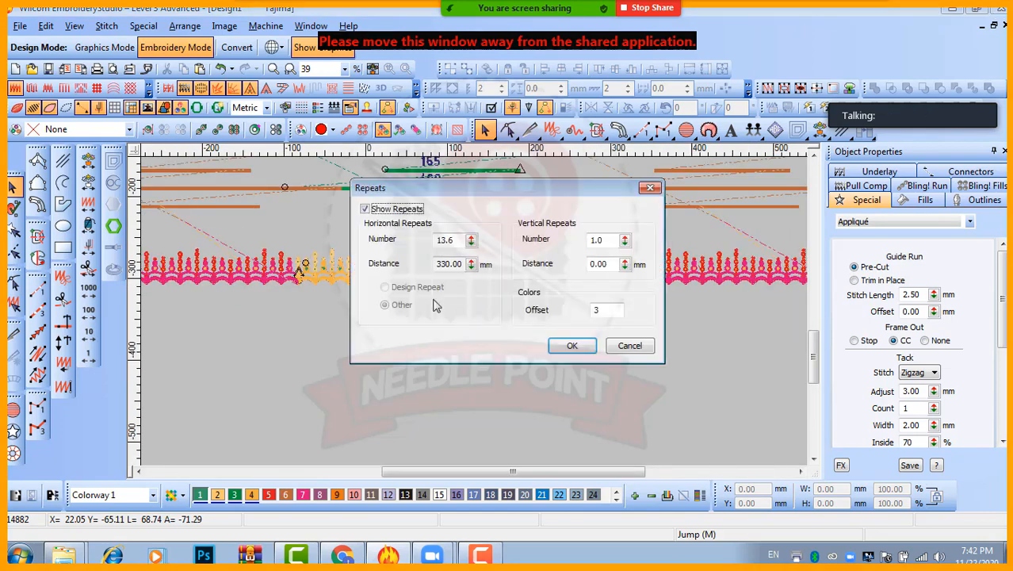
left_click_drag(455, 239, 446, 239)
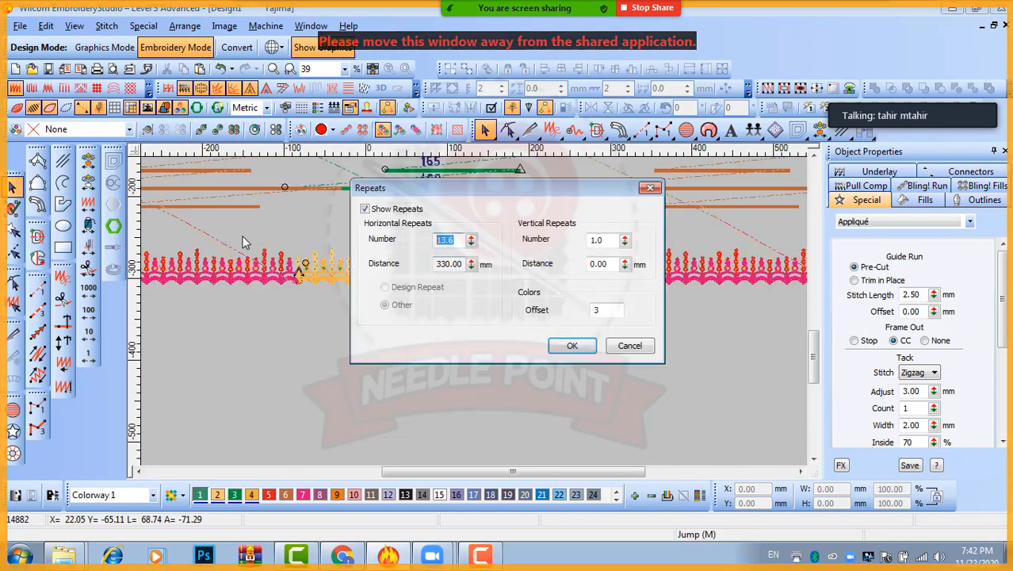
type("3")
key("Return")
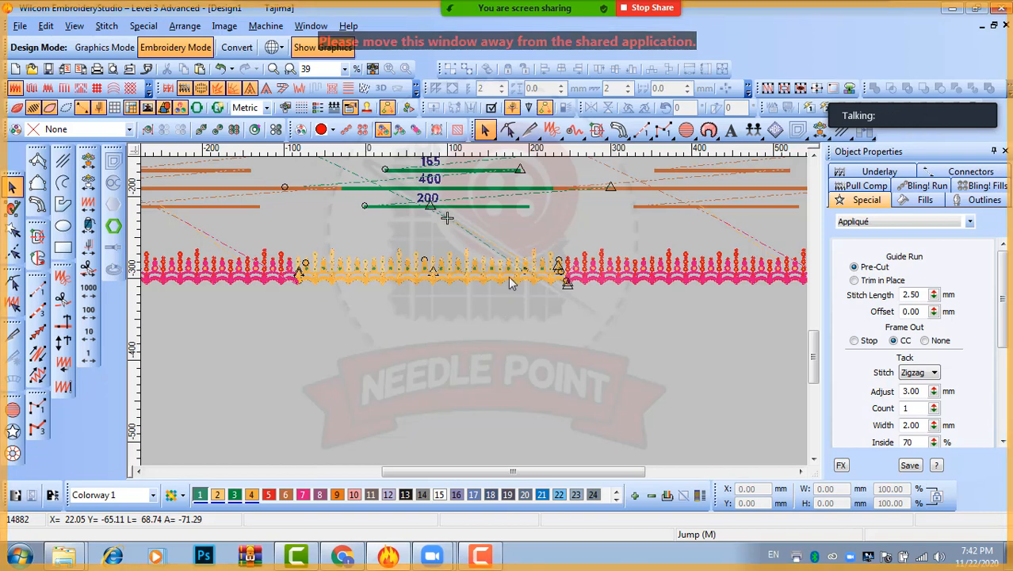
Step: Nudge the original scalloped border upward, closer to the "200" column, and deselect it
scroll(473, 356, "down", 1)
scroll(446, 353, "up", 2)
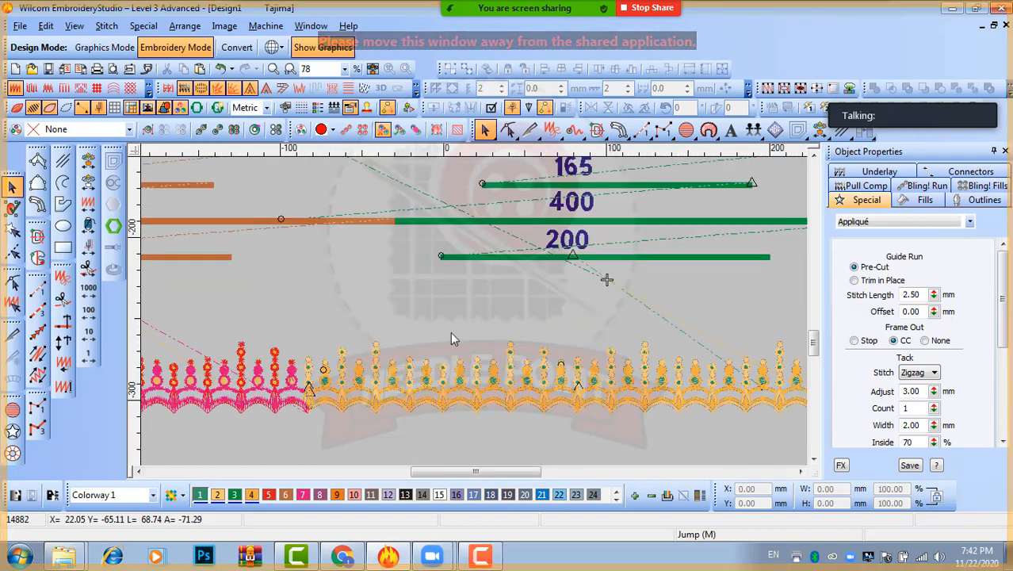
scroll(451, 333, "down", 2)
scroll(534, 330, "up", 1)
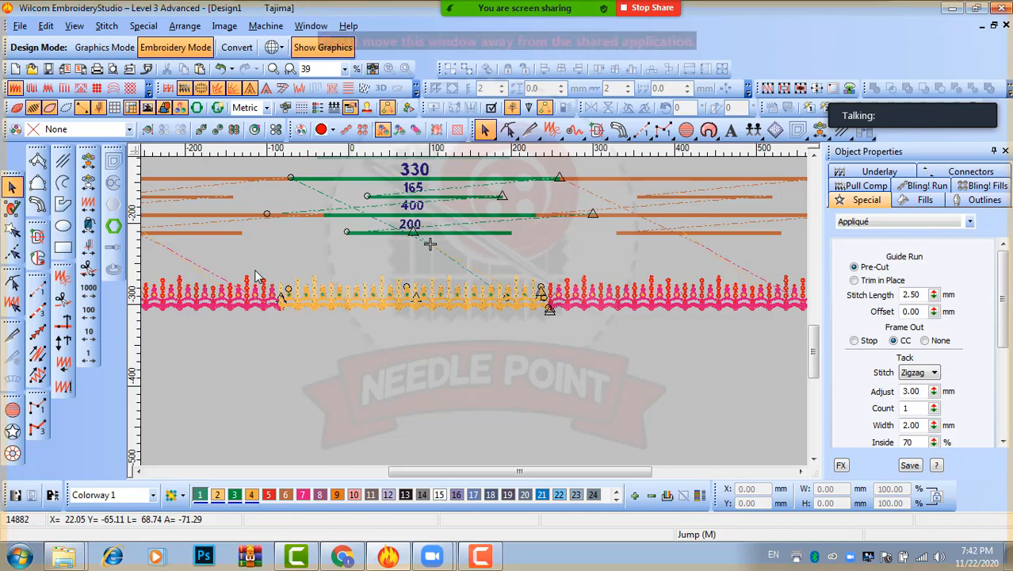
left_click(556, 317)
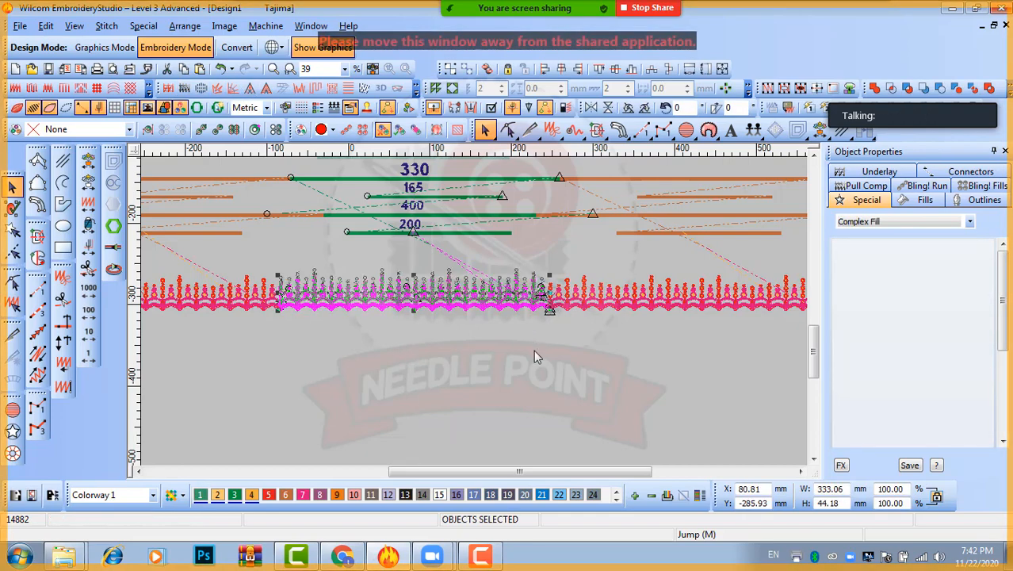
key("Up")
key("Up")
key("Up")
key("Up")
key("Up")
key("Up")
key("Up")
key("Up")
key("Up")
key("Up")
key("Up")
key("Up")
key("Up")
key("Up")
key("Up")
key("Up")
key("Up")
key("Up")
key("Up")
key("Up")
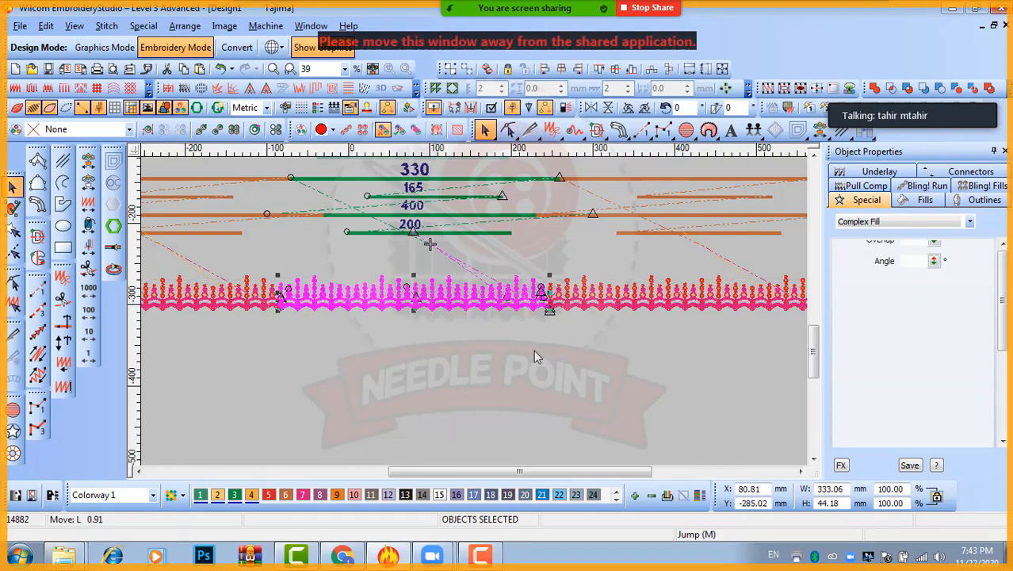
key("Escape")
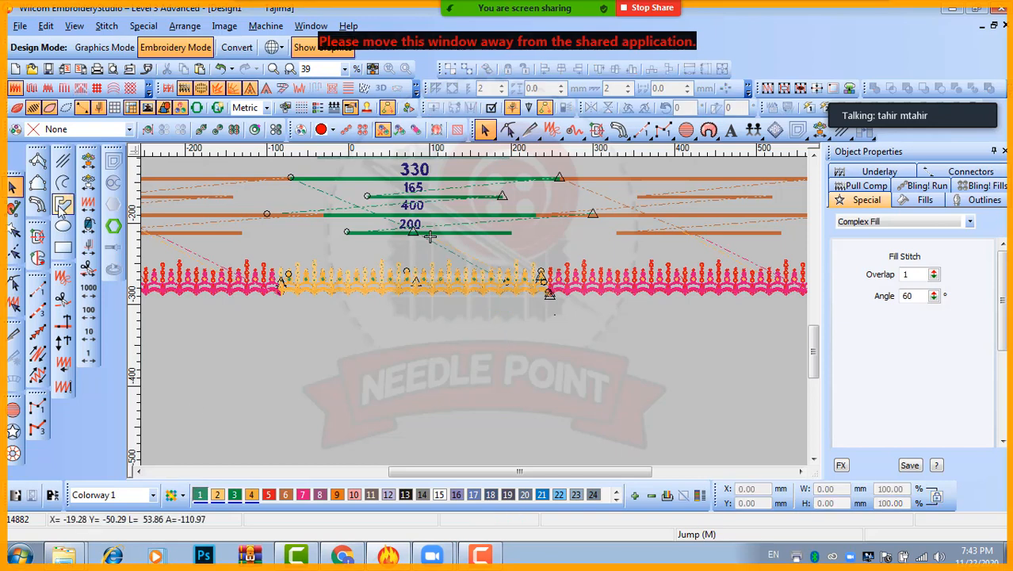
Step: Digitize a small curved satin petal, about 5 by 8 mm, below the scalloped border with the Column A tool
left_click(38, 160)
scroll(456, 321, "up", 3)
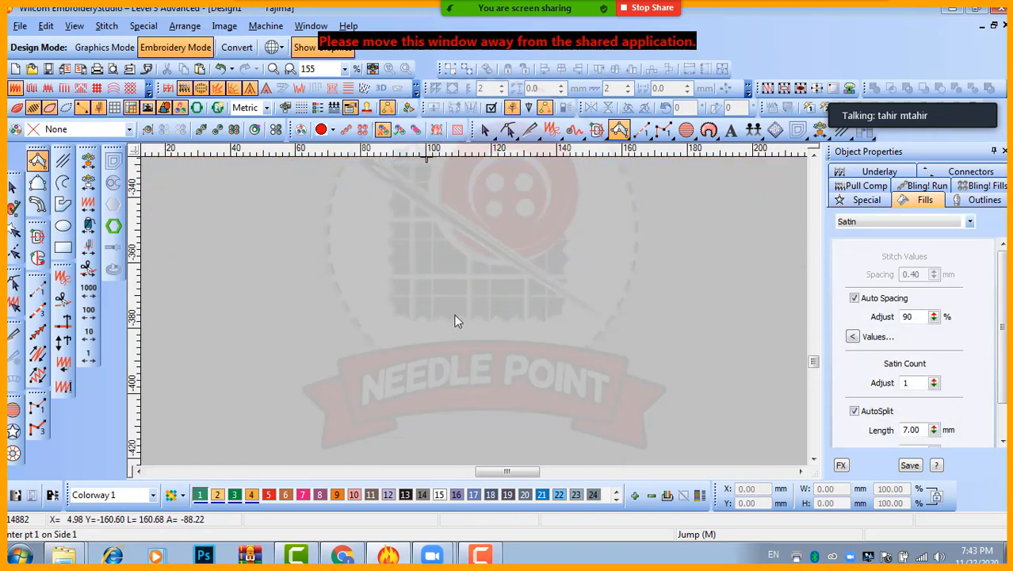
scroll(499, 234, "up", 2)
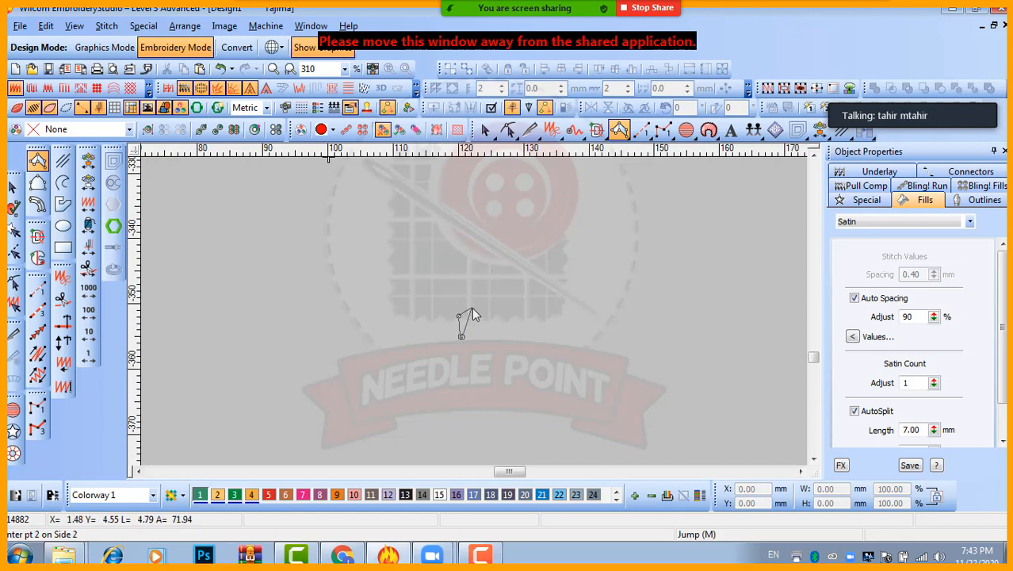
left_click(471, 306)
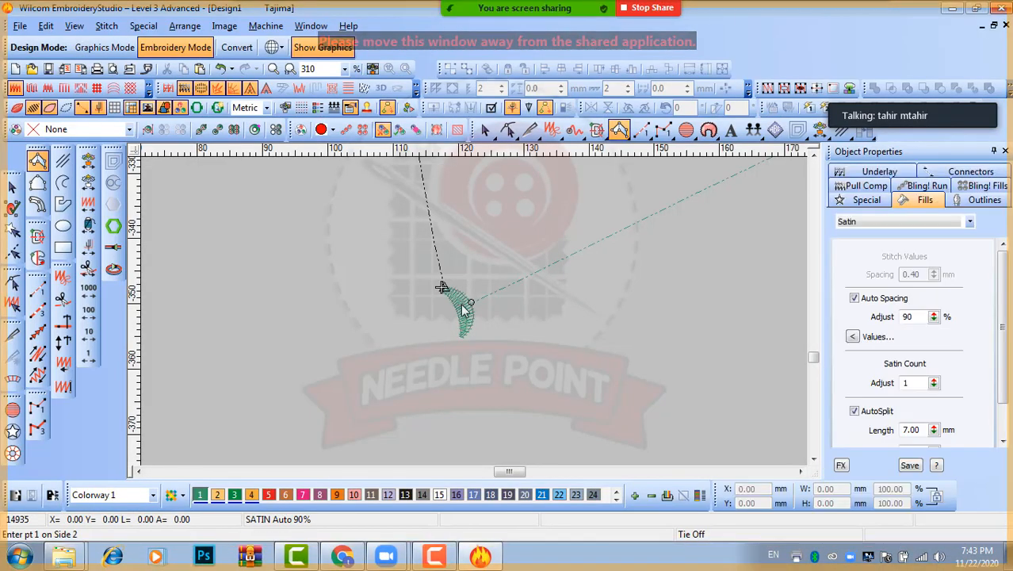
key("Escape")
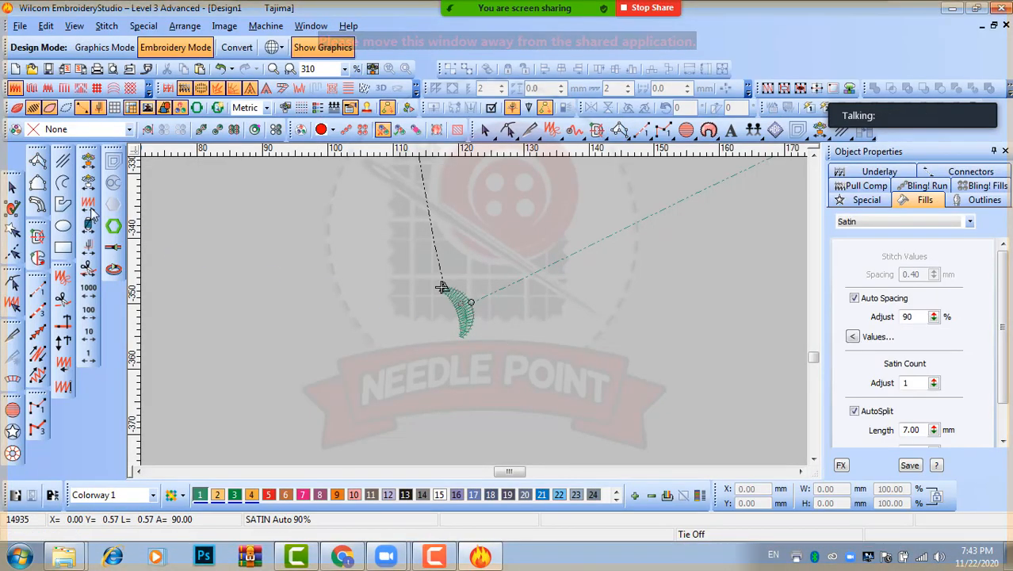
Step: Turn the satin petal into a 9-point wreath about 17 mm wide, keeping the overlapped objects unmerged
left_click(19, 190)
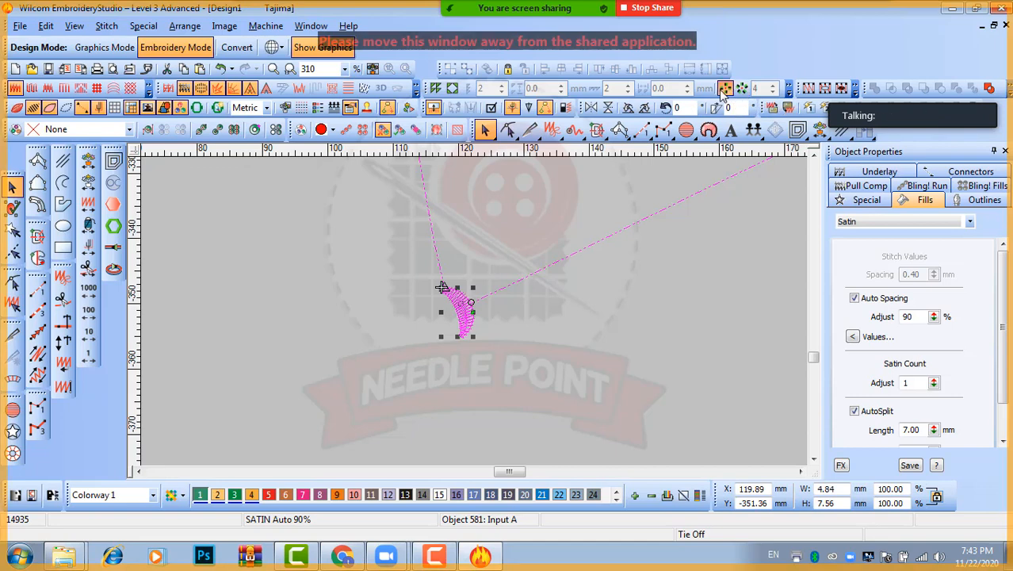
left_click(741, 88)
left_click(772, 87)
left_click(773, 87)
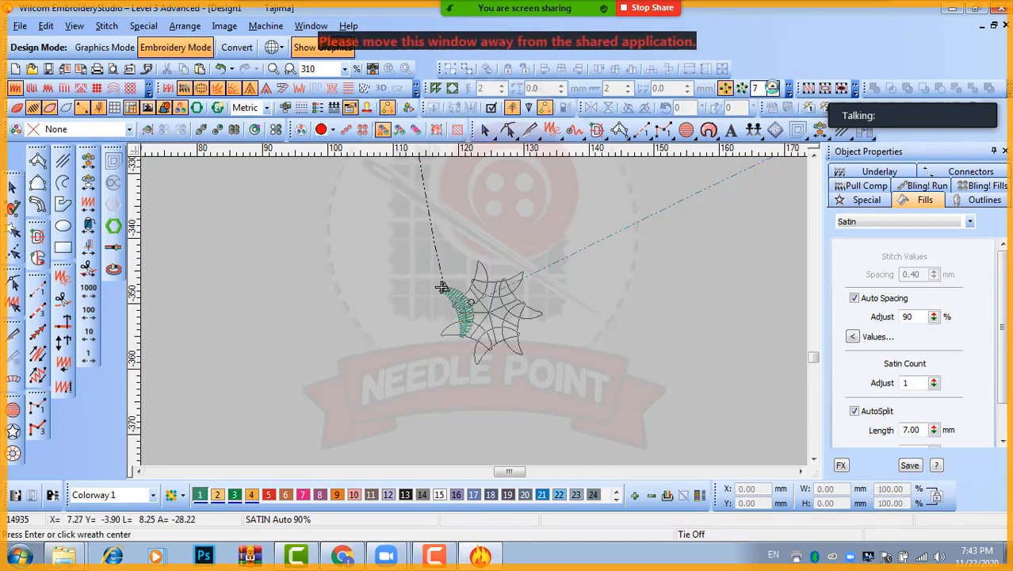
left_click(773, 87)
left_click(773, 87)
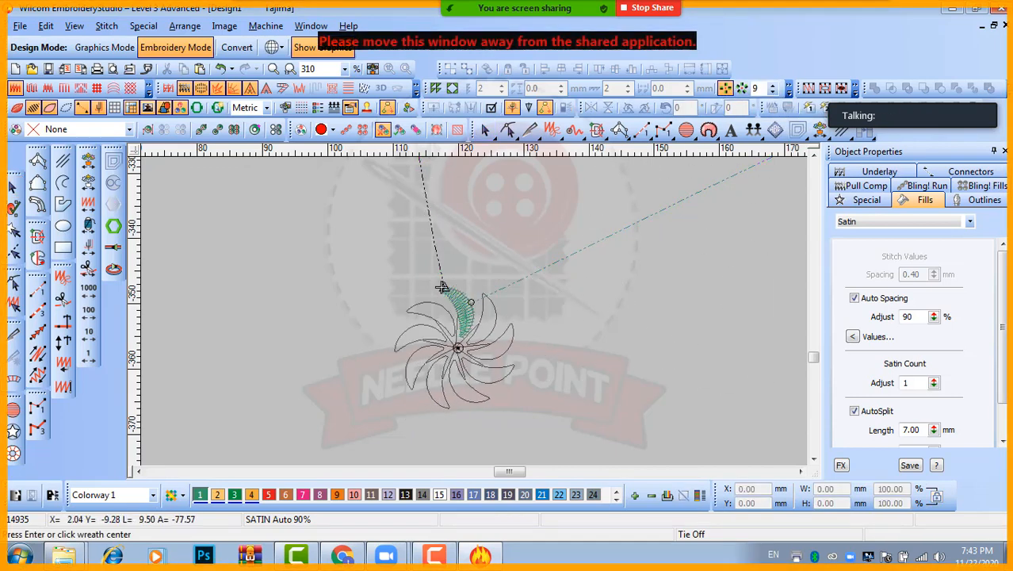
left_click(442, 286)
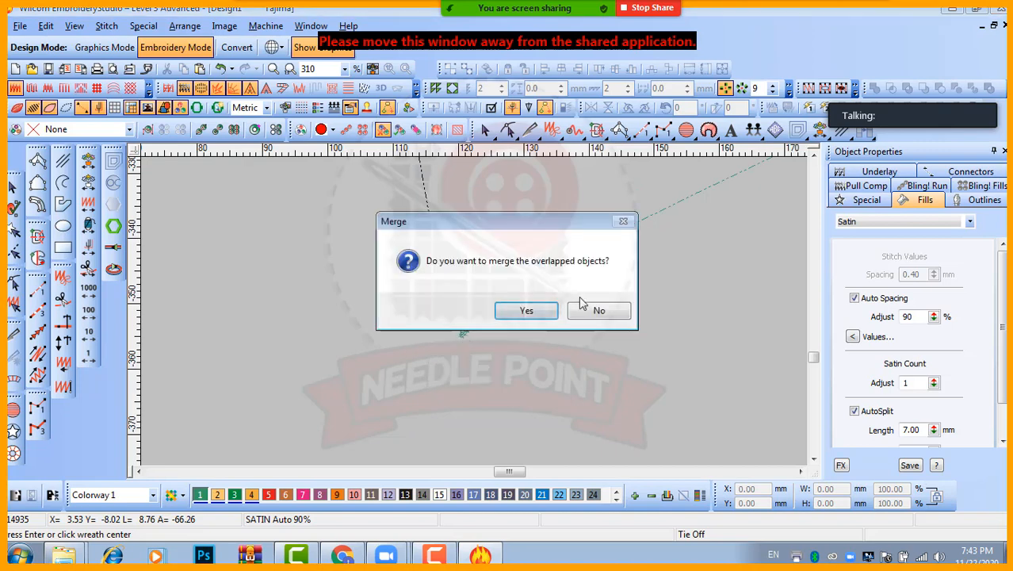
left_click(590, 309)
Step: Deselect the wreath motif and hide the connector lines in the design
scroll(544, 290, "down", 2)
scroll(508, 289, "up", 2)
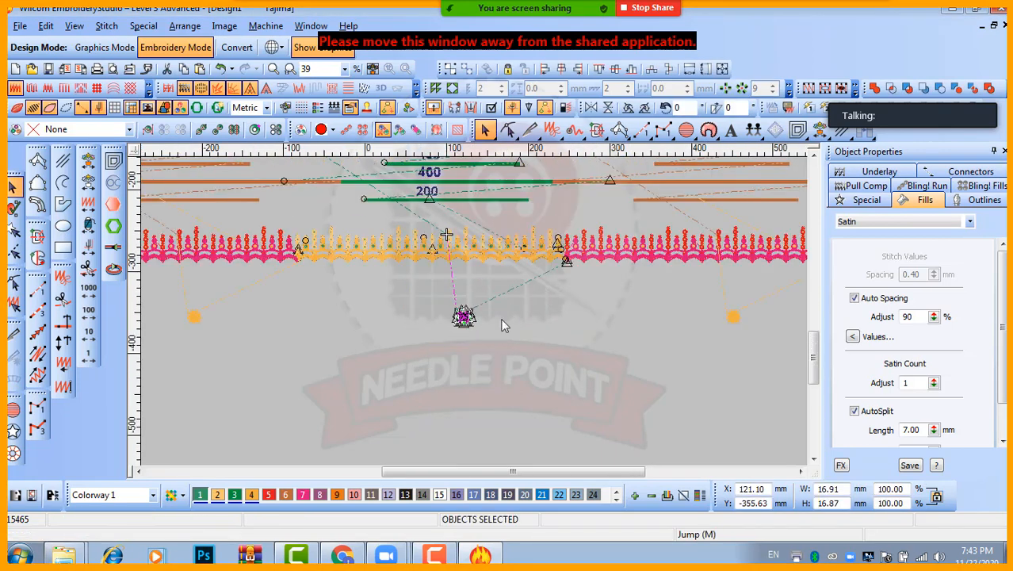
key("Escape")
left_click_drag(524, 243, 398, 374)
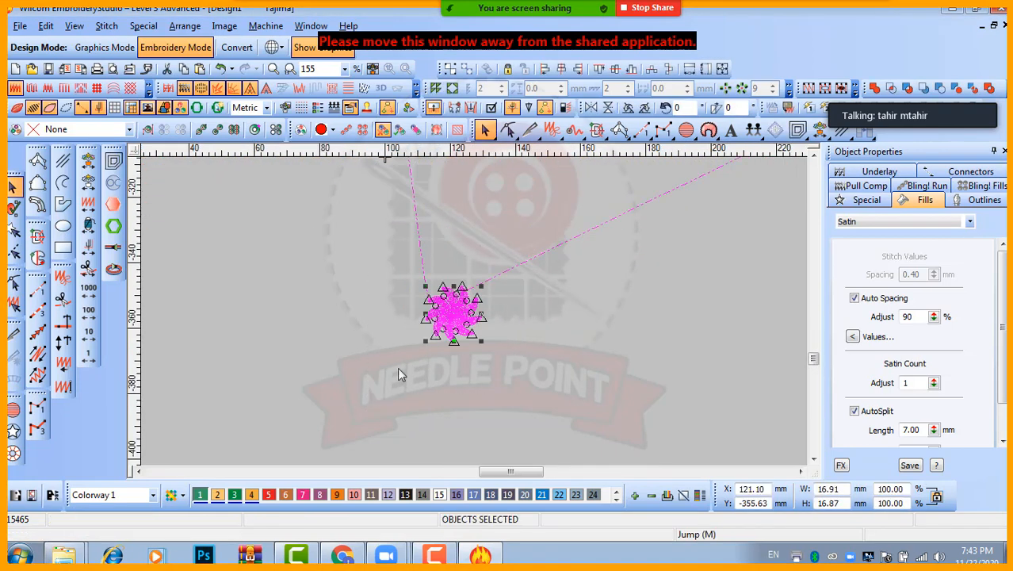
left_click(310, 362)
left_click(83, 110)
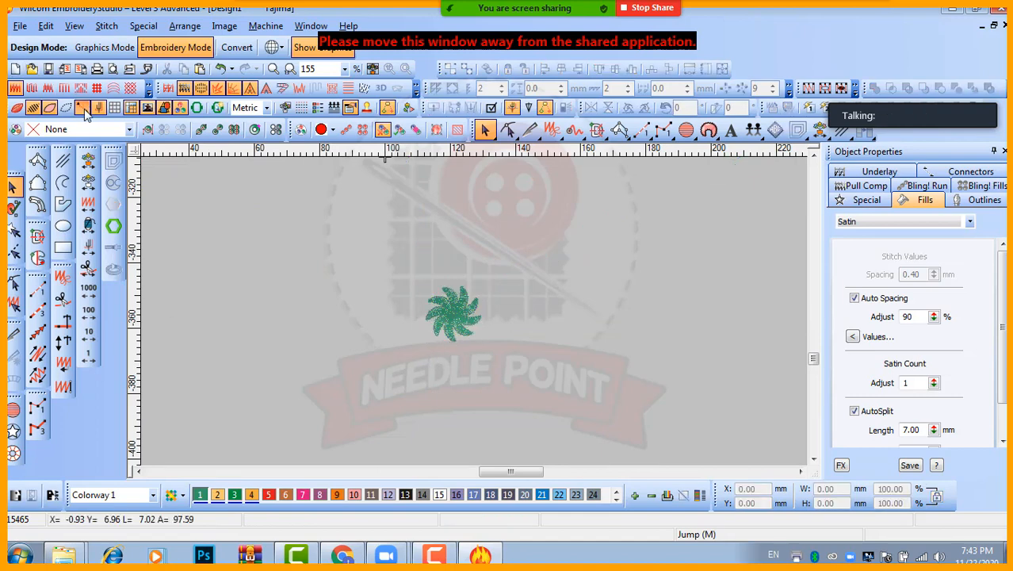
Step: Group all nine petals of the wreath motif into one object and leave it deselected
left_click_drag(643, 386, 643, 387)
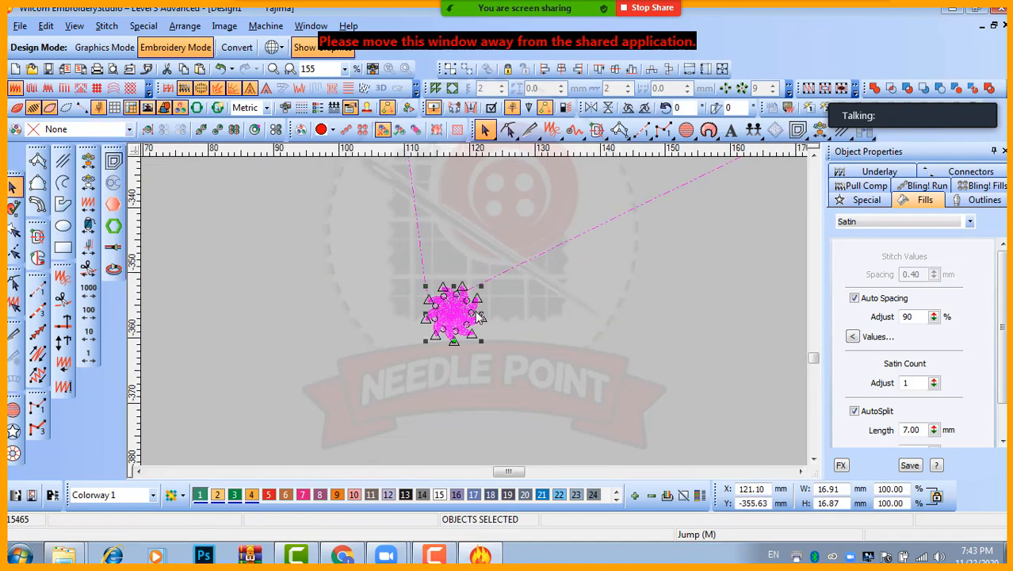
scroll(459, 308, "up", 3)
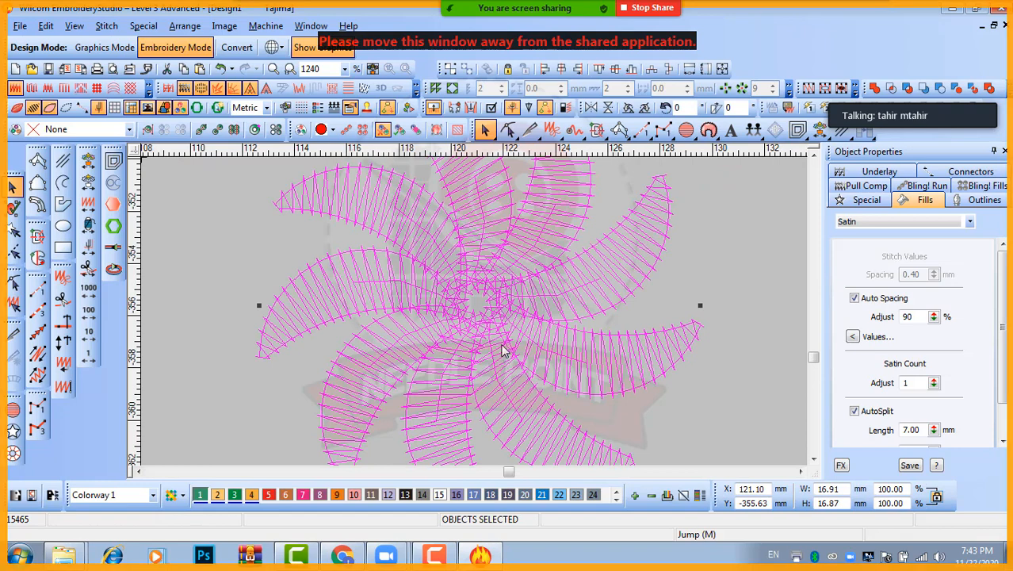
scroll(519, 333, "down", 3)
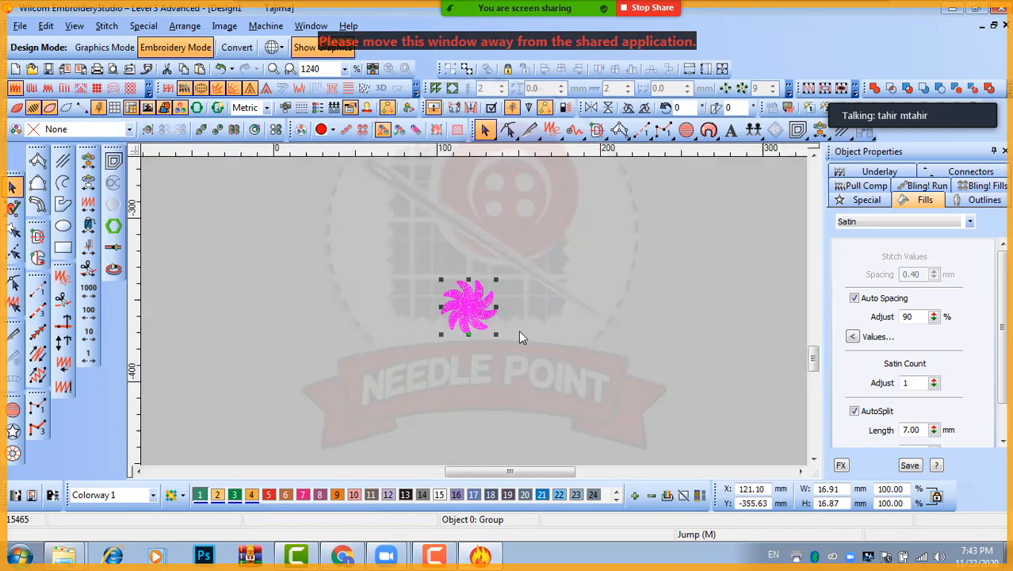
left_click(475, 311)
scroll(476, 312, "up", 2)
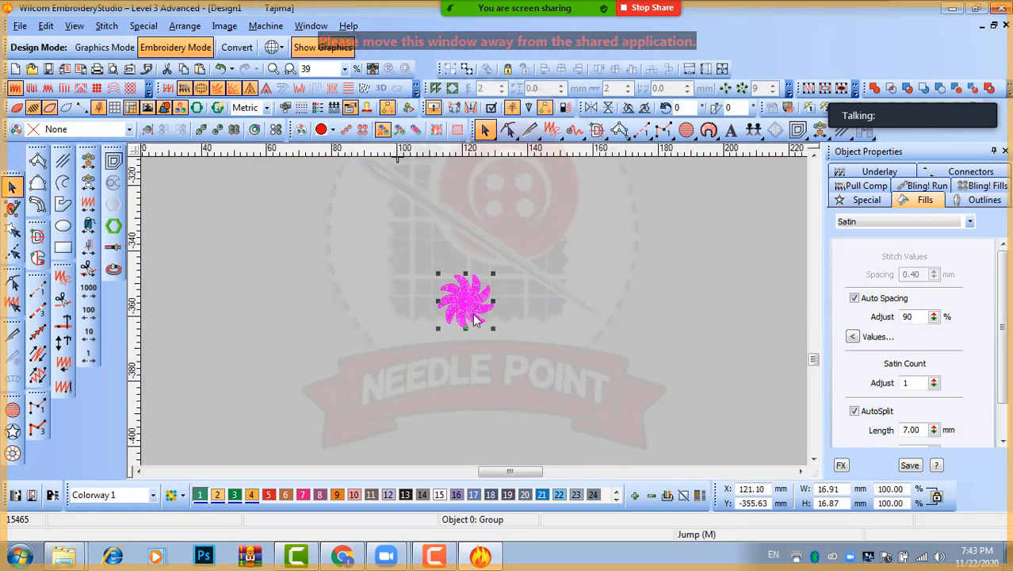
left_click(520, 326)
scroll(521, 322, "down", 2)
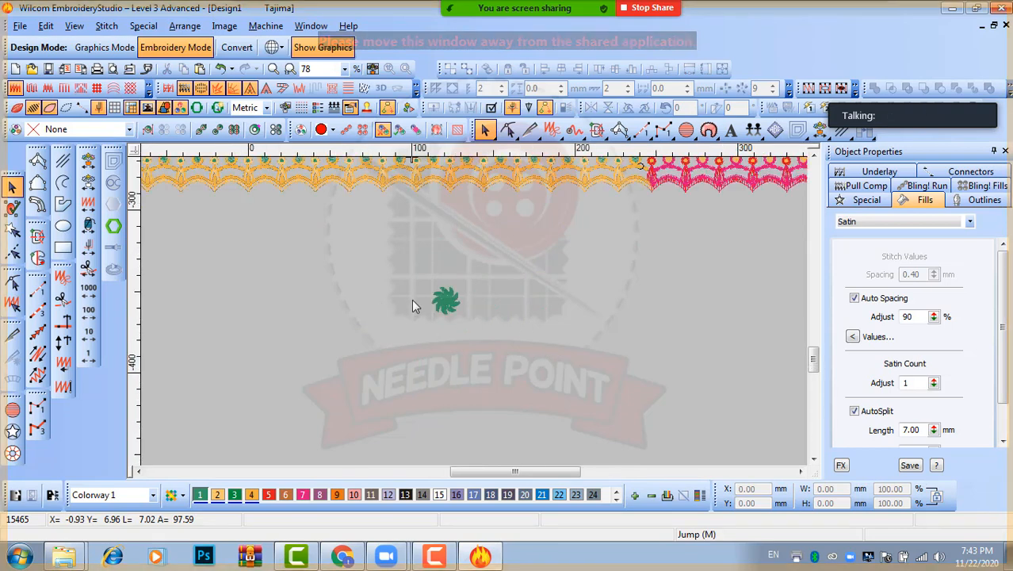
Step: Measure the distance from the green wreath's outer petal tip to the matching tip of its left-hand repeat
scroll(479, 313, "down", 2)
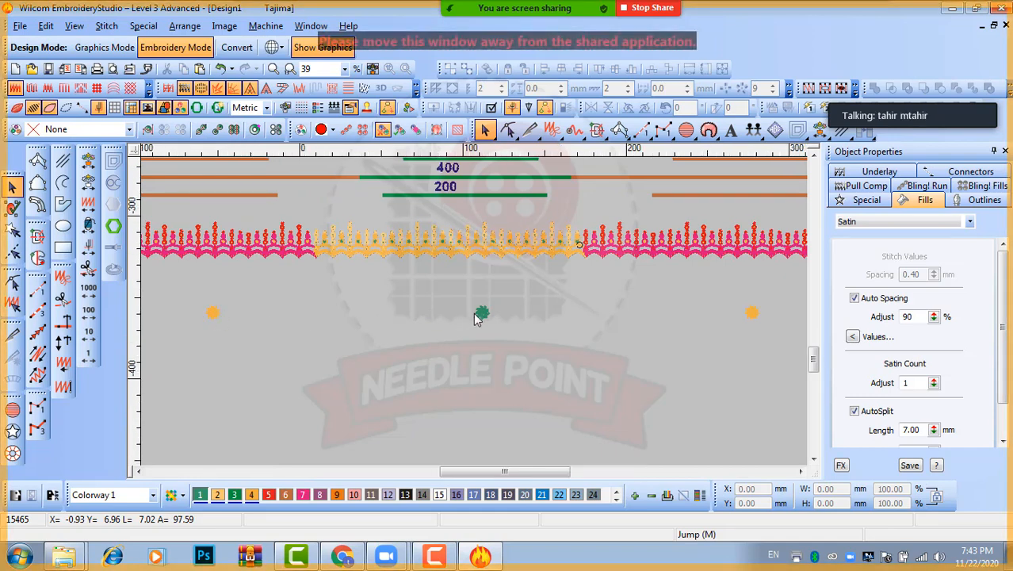
scroll(476, 316, "up", 3)
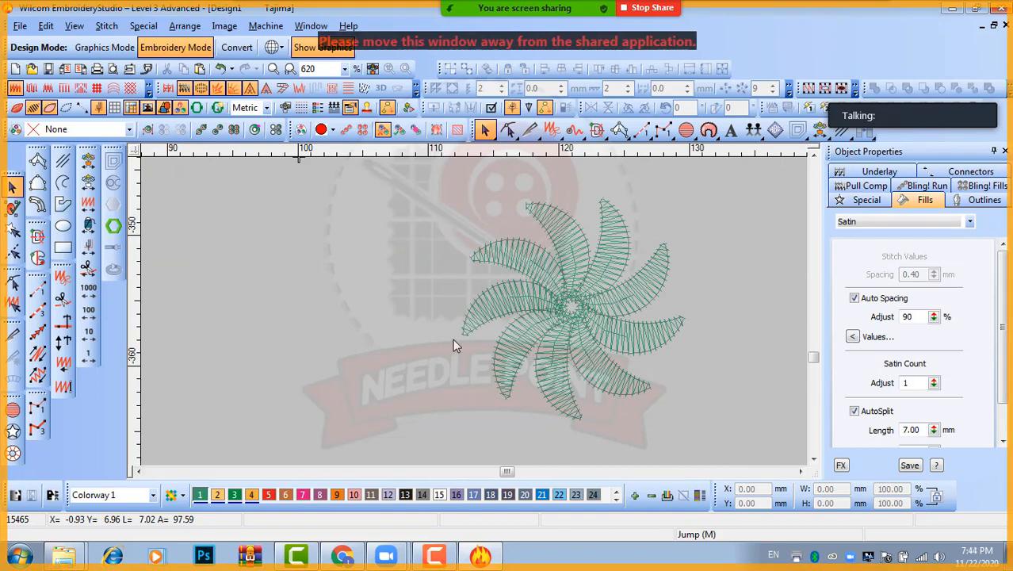
scroll(468, 336, "up", 1)
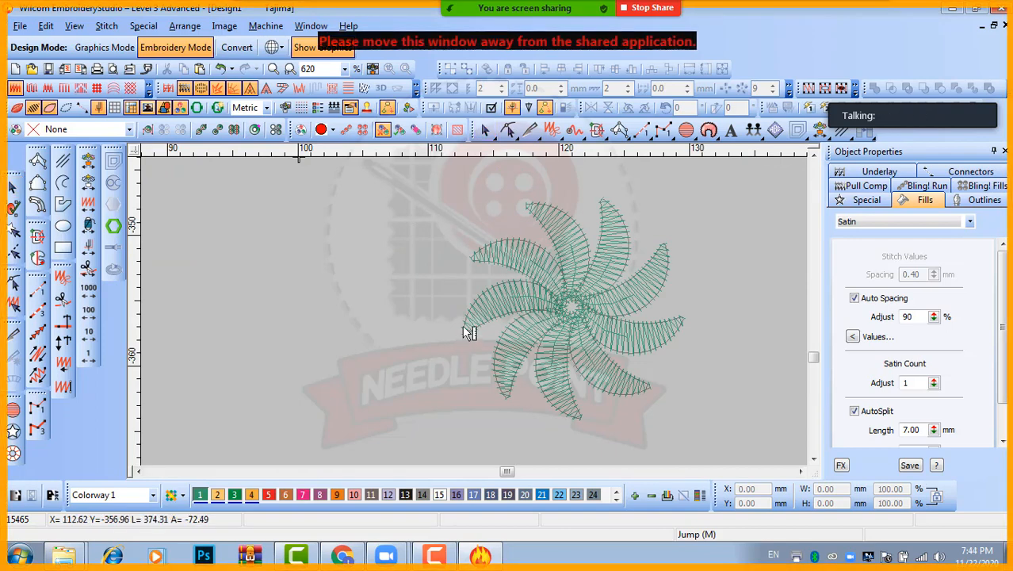
scroll(468, 336, "down", 2)
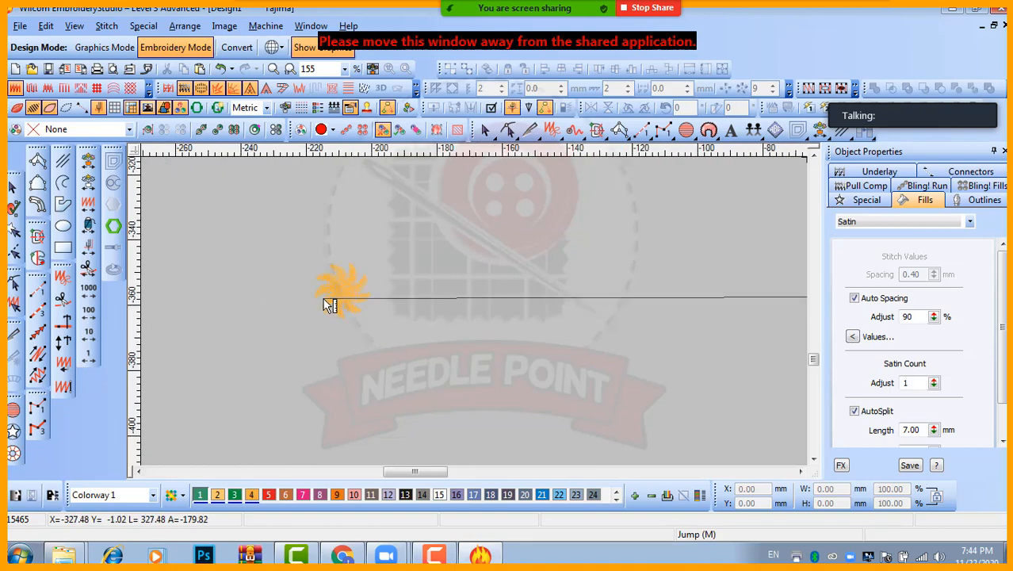
scroll(328, 304, "up", 3)
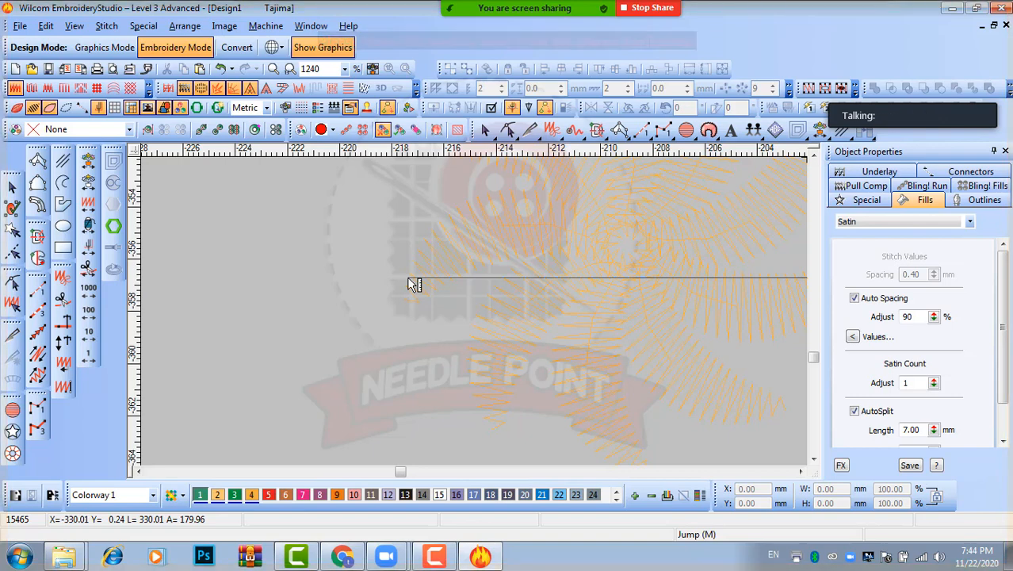
scroll(492, 302, "down", 3)
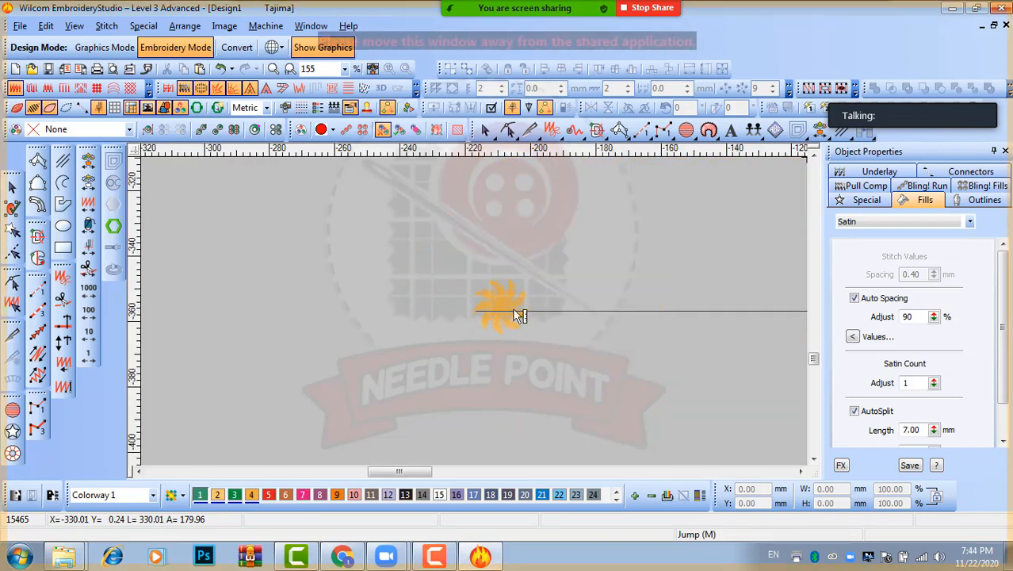
scroll(576, 334, "down", 2)
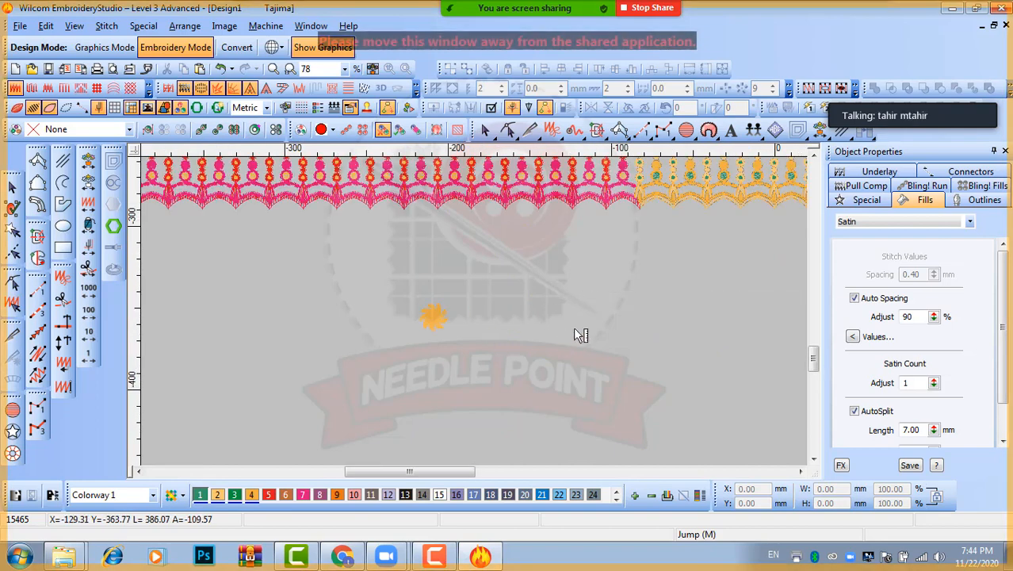
scroll(561, 333, "up", 1)
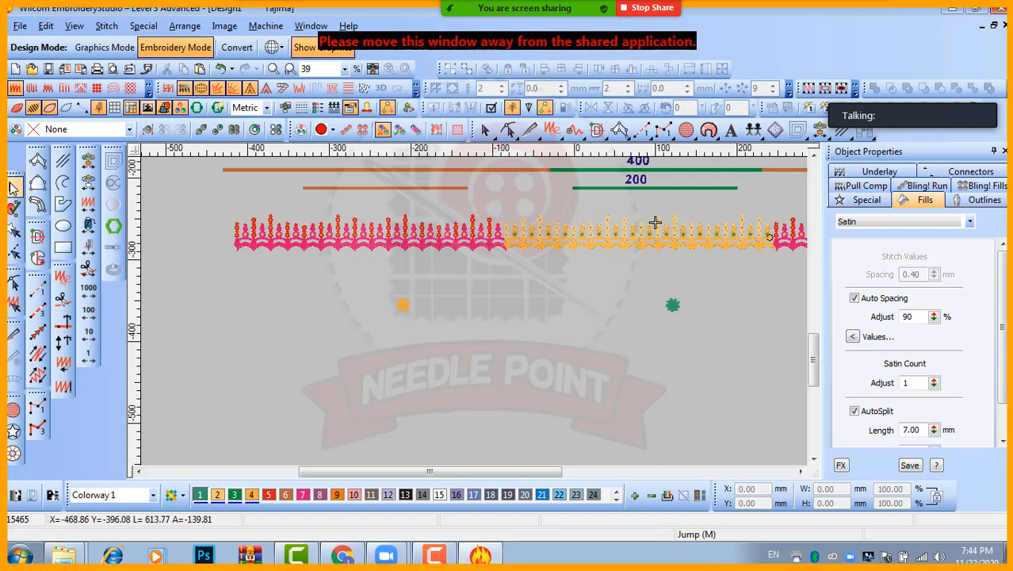
Step: Set the design's horizontal repeat distance to 165 mm, keeping three repeats
left_click(672, 305)
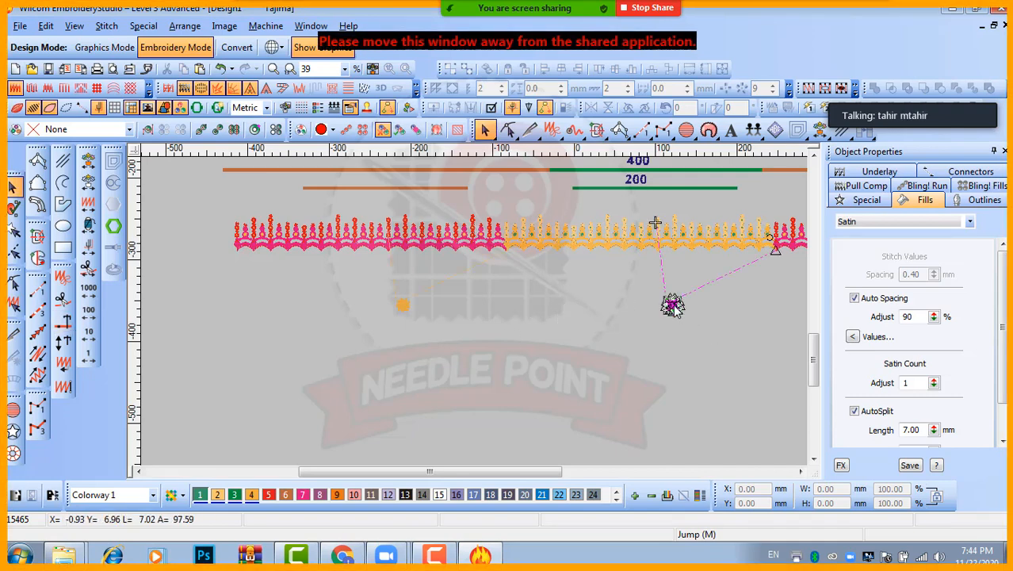
key("m")
left_click(672, 310)
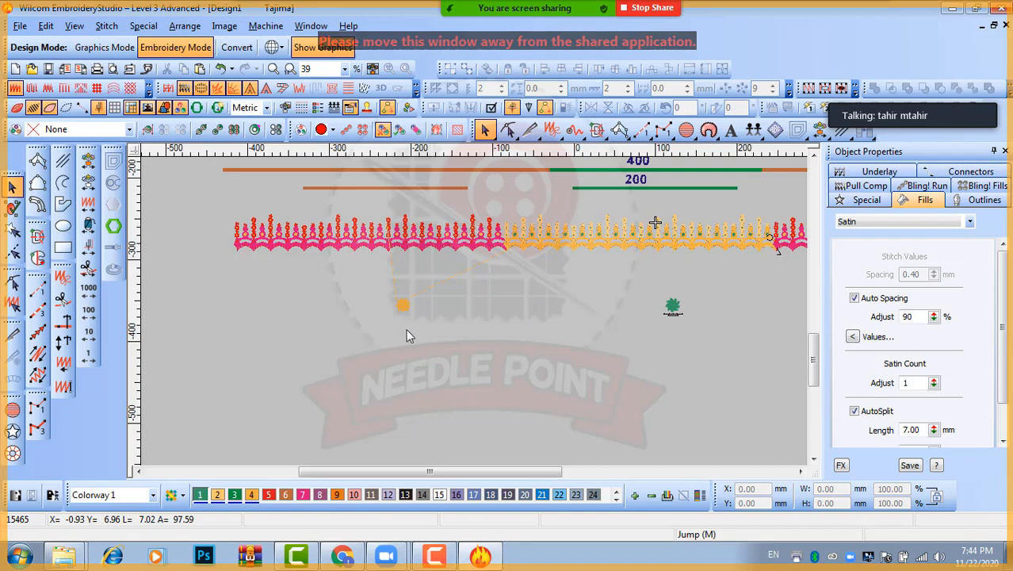
key("ctrl+r")
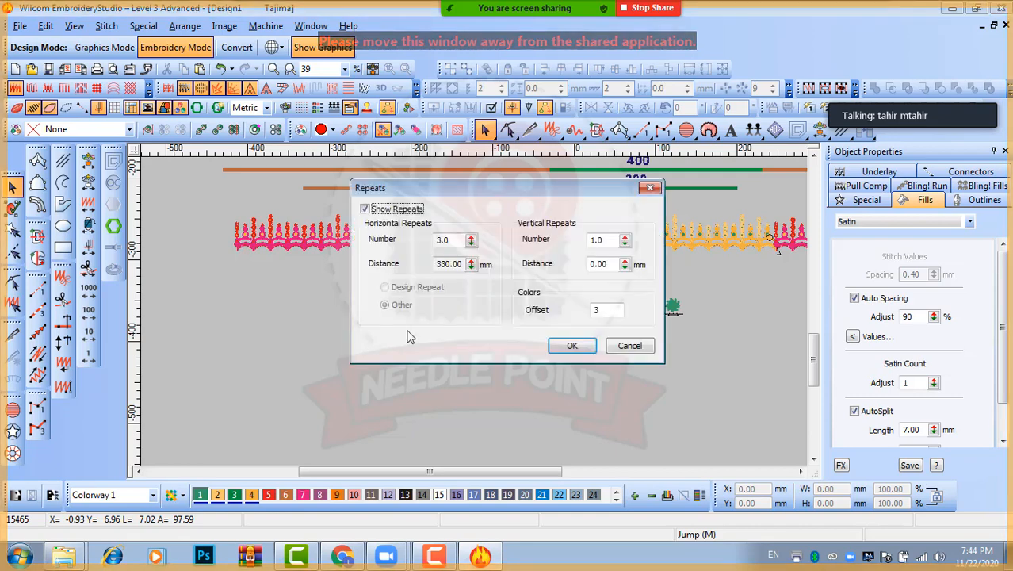
double_click(463, 265)
type("16")
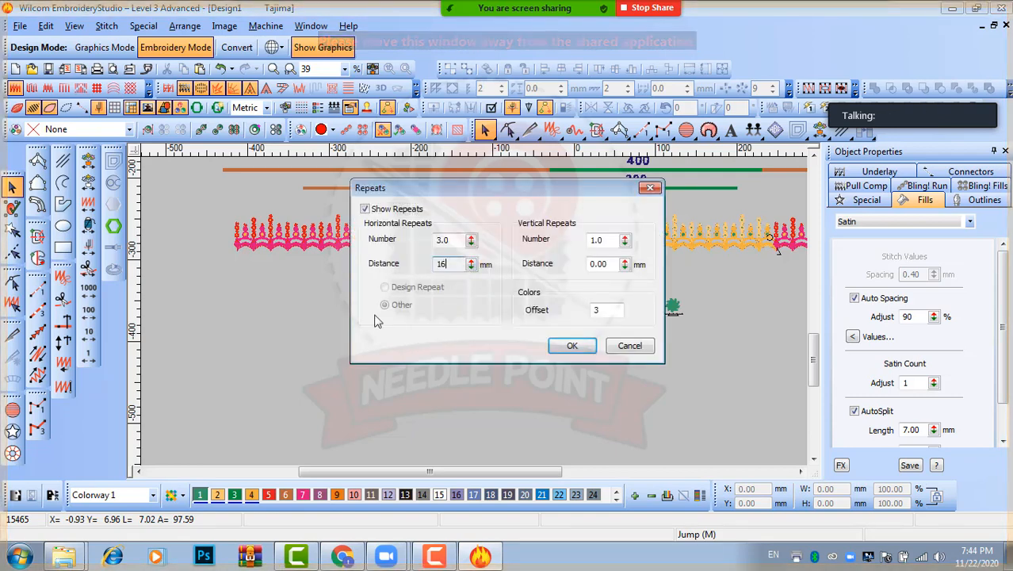
key("Tab")
key("Return")
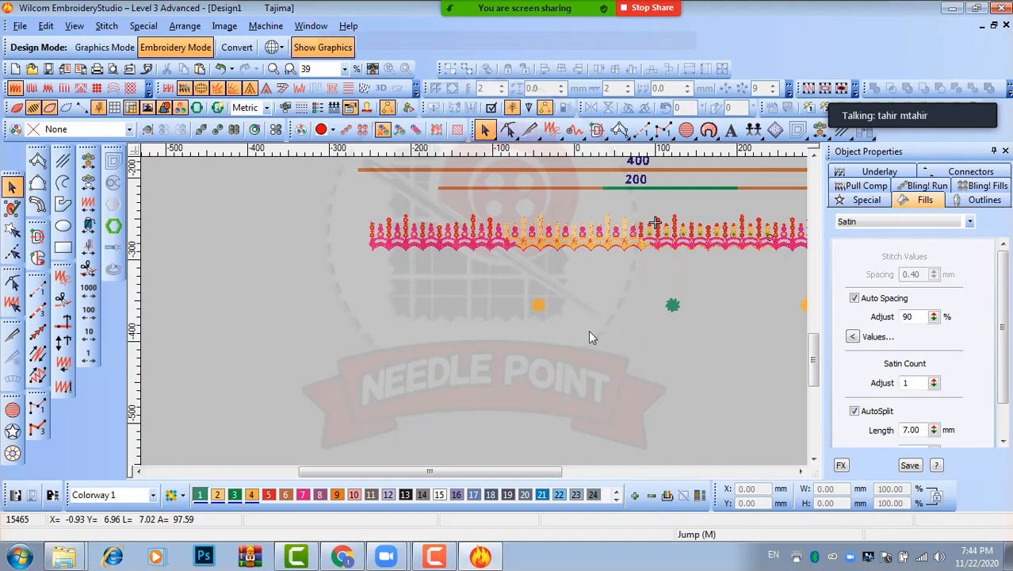
Step: Place a copy of the wreath motif exactly over its left-hand repeat, 165 mm away, and deselect it
key("z")
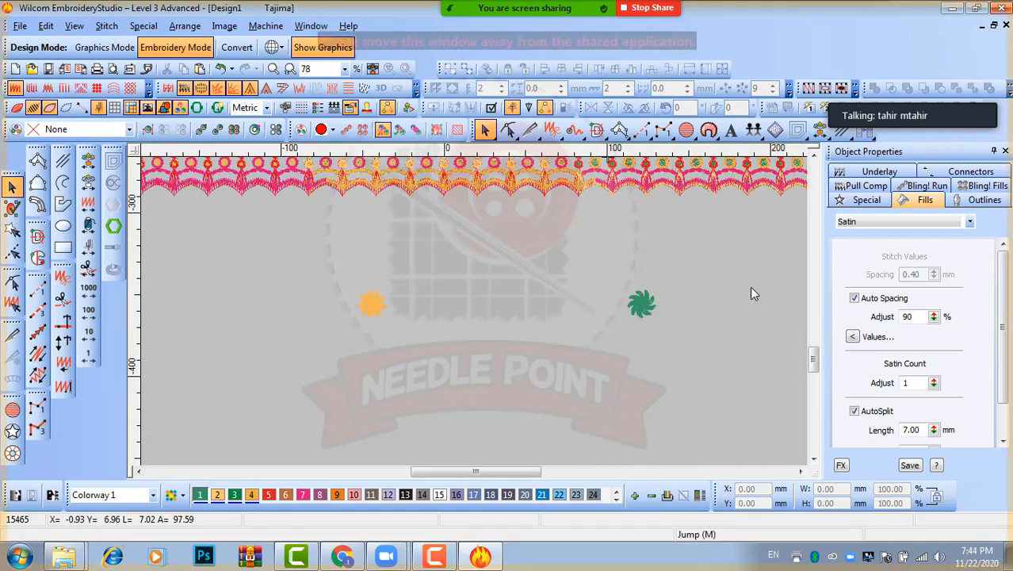
left_click(639, 303)
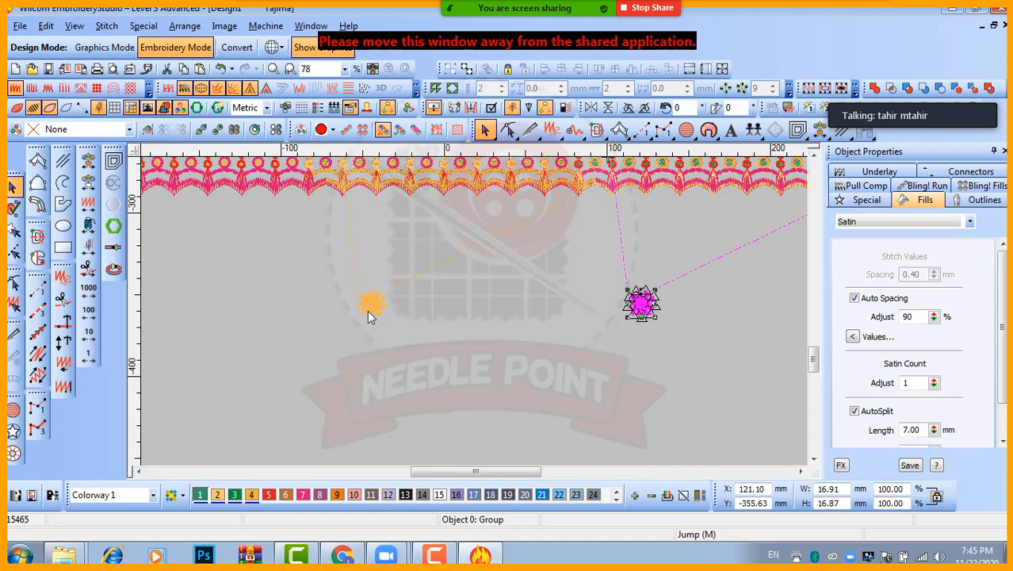
key("Return")
left_click(375, 317)
scroll(374, 317, "up", 5)
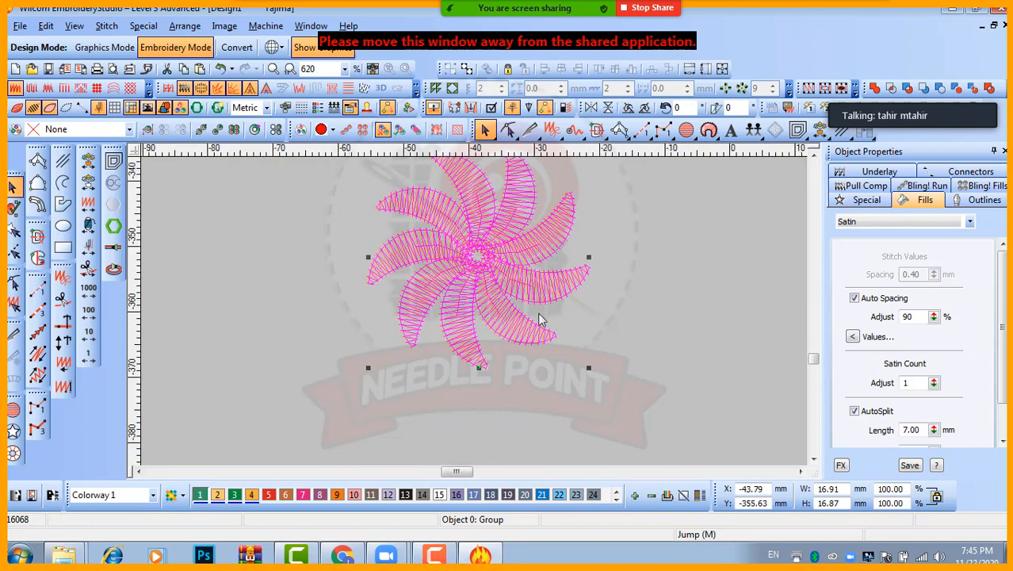
scroll(539, 320, "down", 6)
left_click(490, 320)
Step: Set the design's horizontal repeat distance to 330 mm
scroll(488, 318, "down", 3)
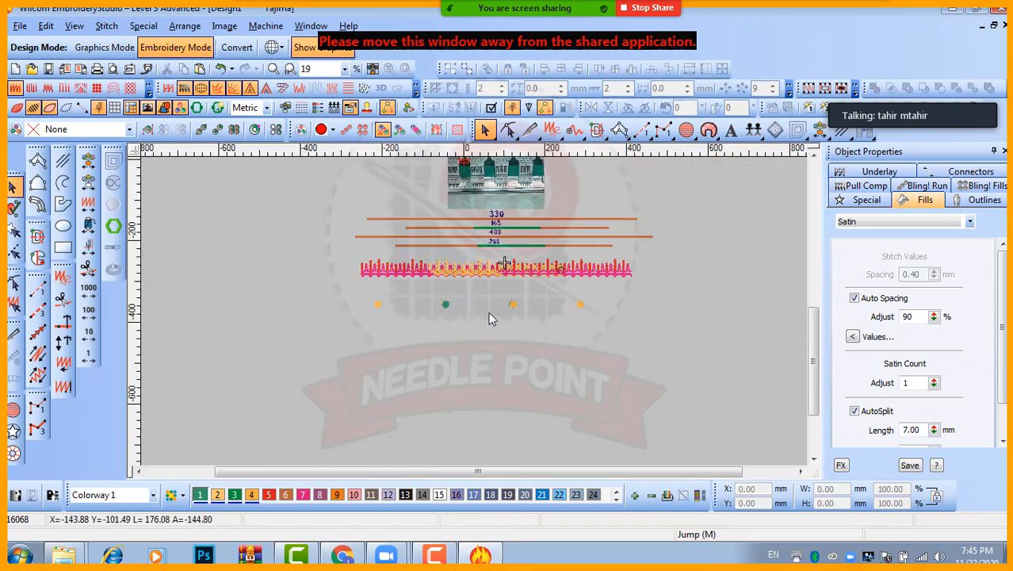
scroll(475, 313, "up", 2)
key("ctrl+shift+r")
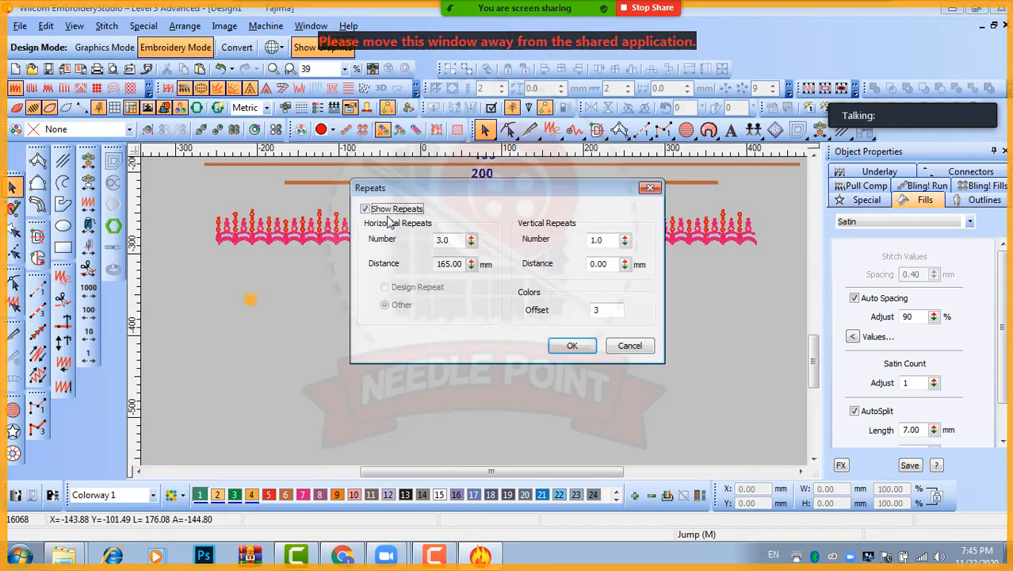
double_click(459, 263)
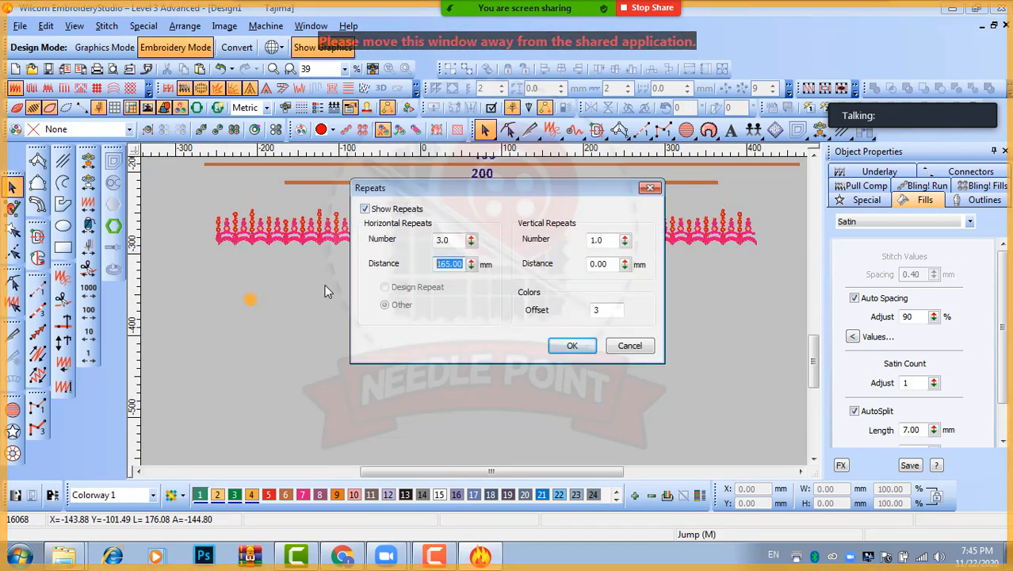
type("330")
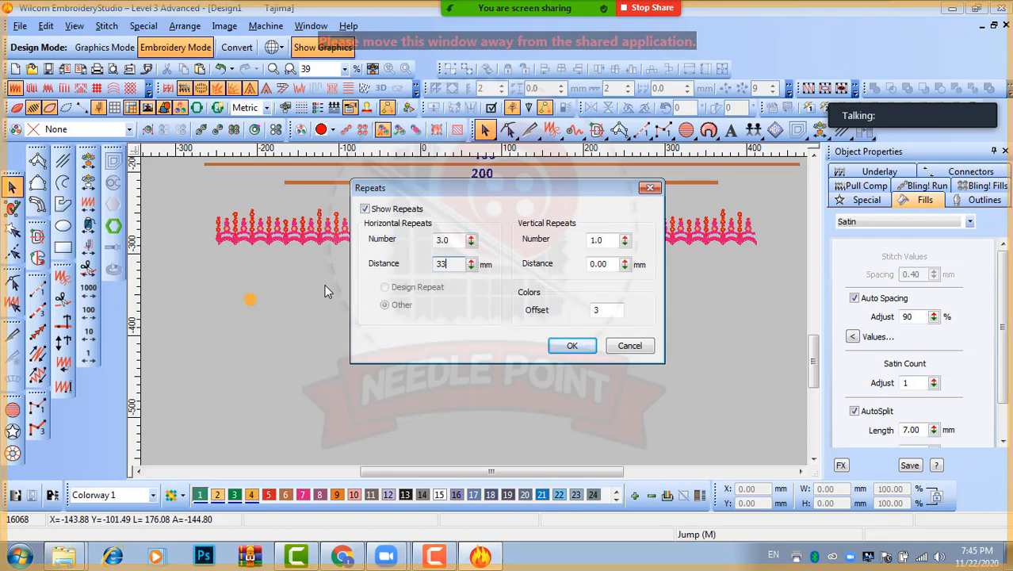
key("Return")
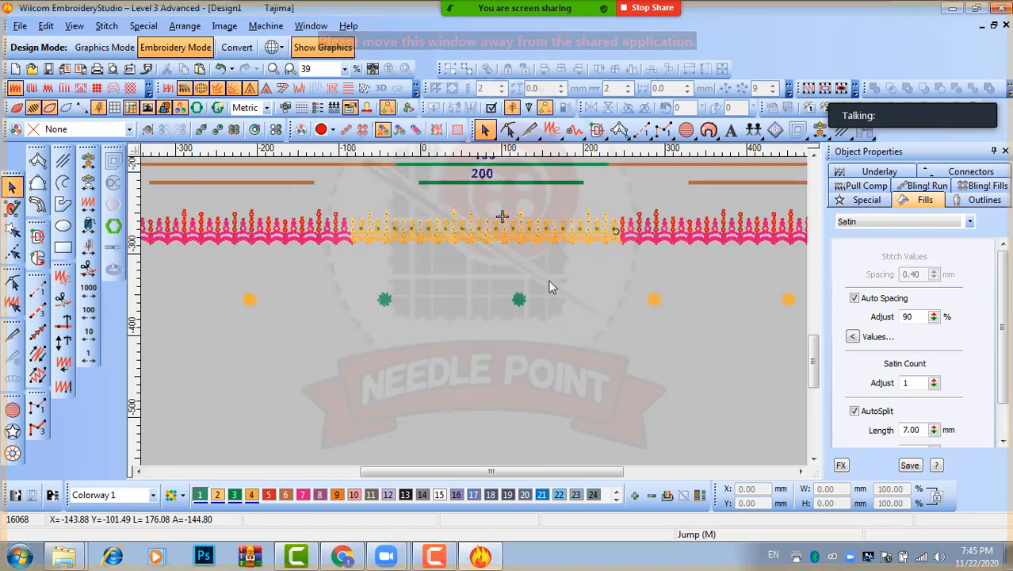
Step: Move both green wreaths up about 42 mm, just below the scalloped border, and deselect them
left_click(384, 299)
scroll(478, 317, "down", 5)
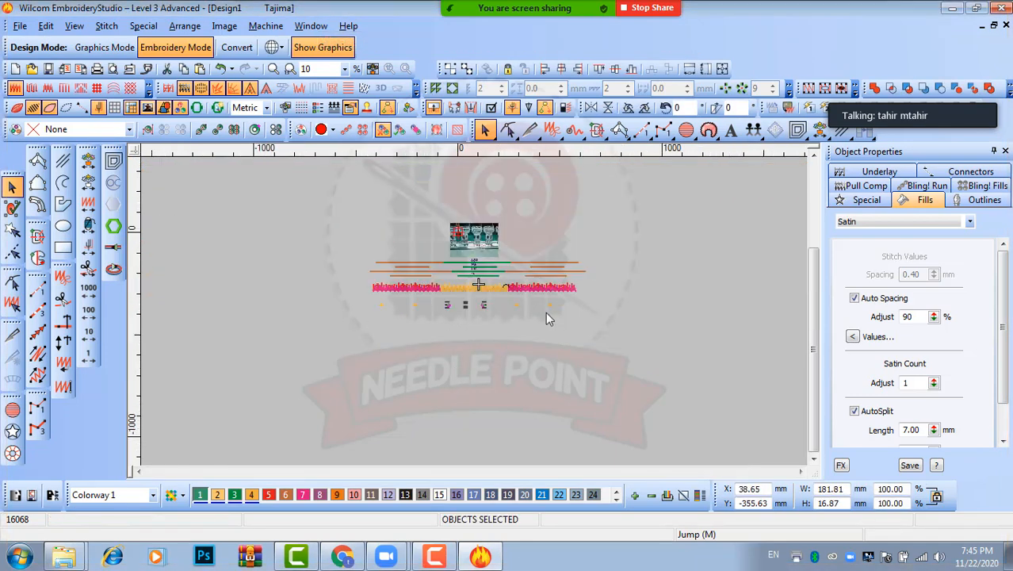
scroll(505, 302, "up", 3)
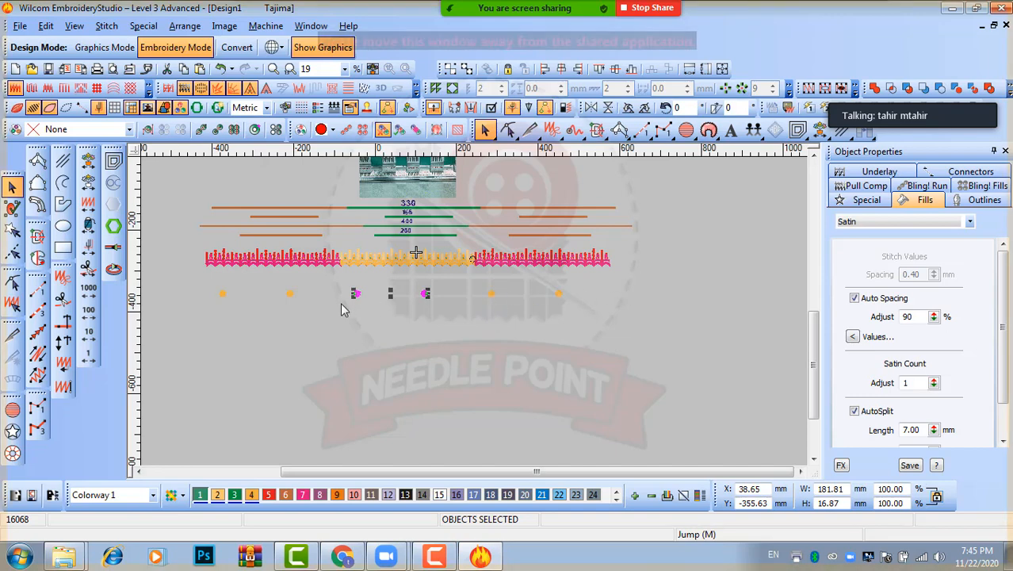
left_click_drag(310, 279, 191, 329)
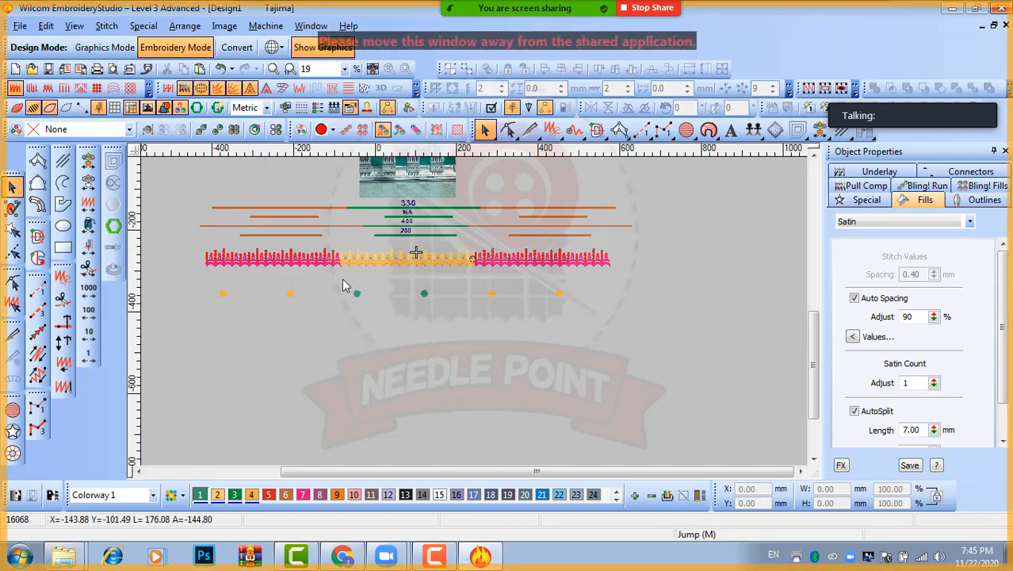
left_click_drag(347, 284, 413, 322)
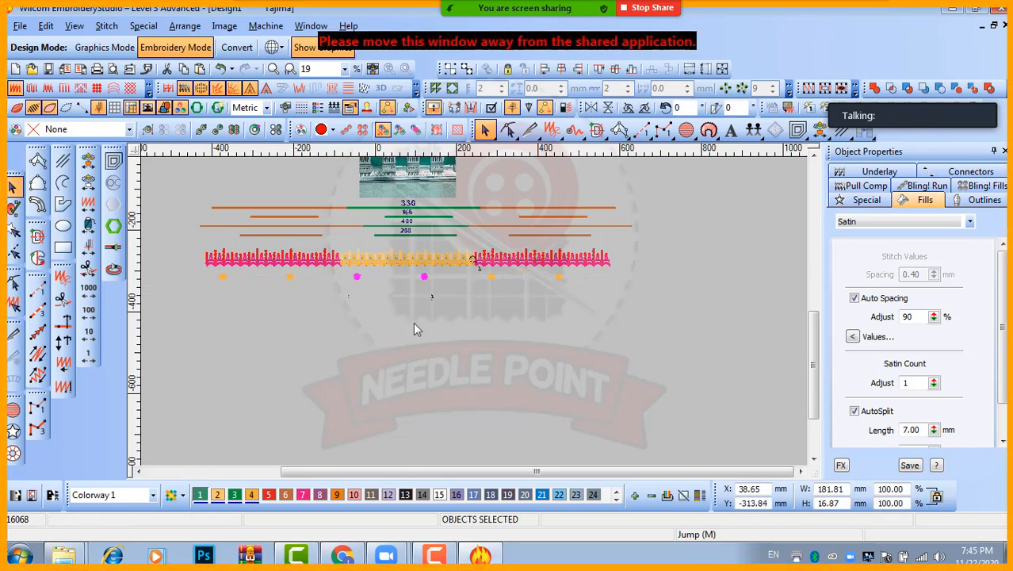
left_click(385, 302)
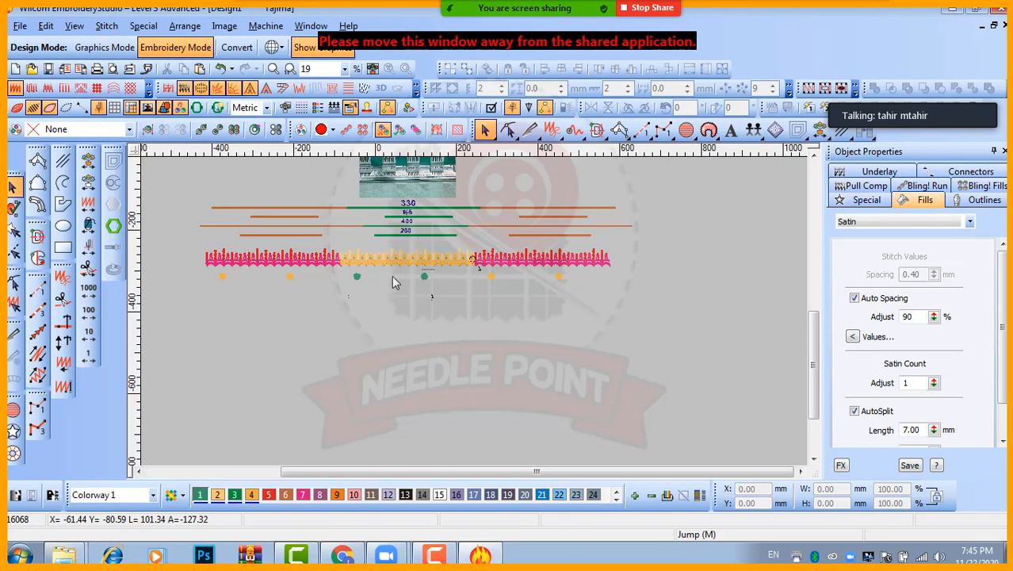
Step: Place a copy of the wreath pair about 85 mm to the left and 85 mm below the originals
left_click_drag(346, 285, 456, 262)
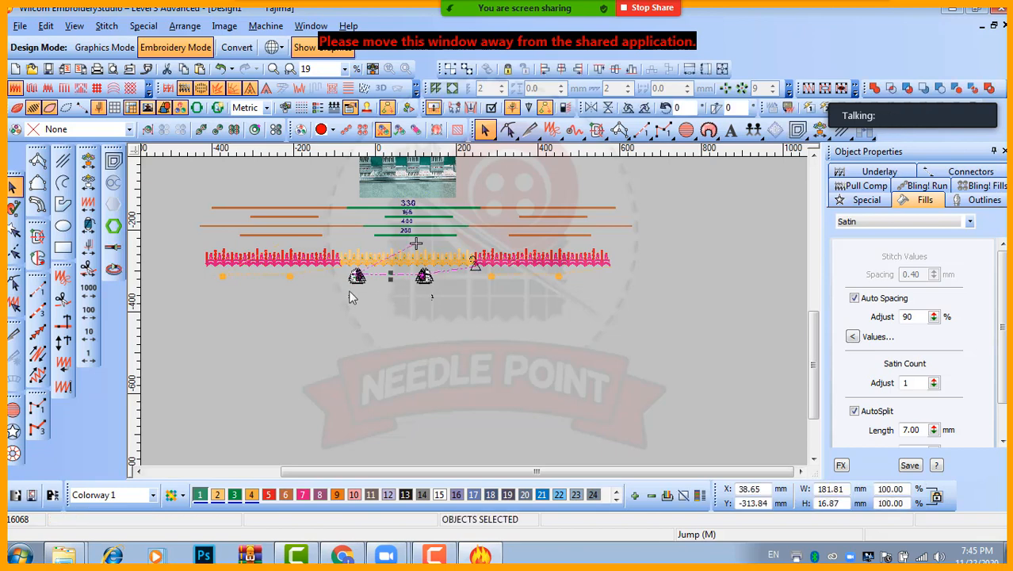
left_click_drag(391, 276, 356, 312)
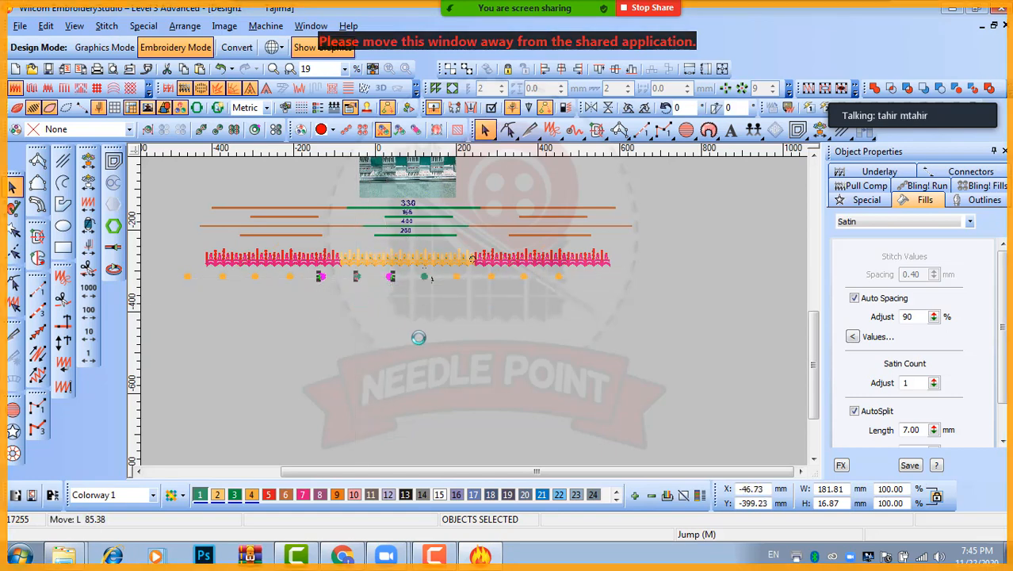
left_click(432, 344)
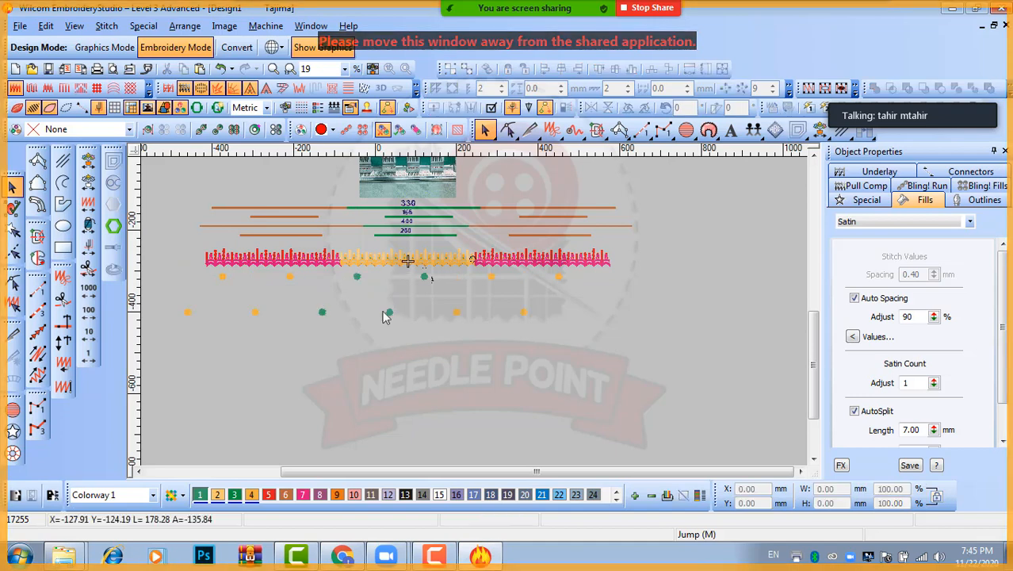
Step: Set the repeats' color offset so that every repeat keeps the original design's colors
double_click(440, 323)
double_click(602, 309)
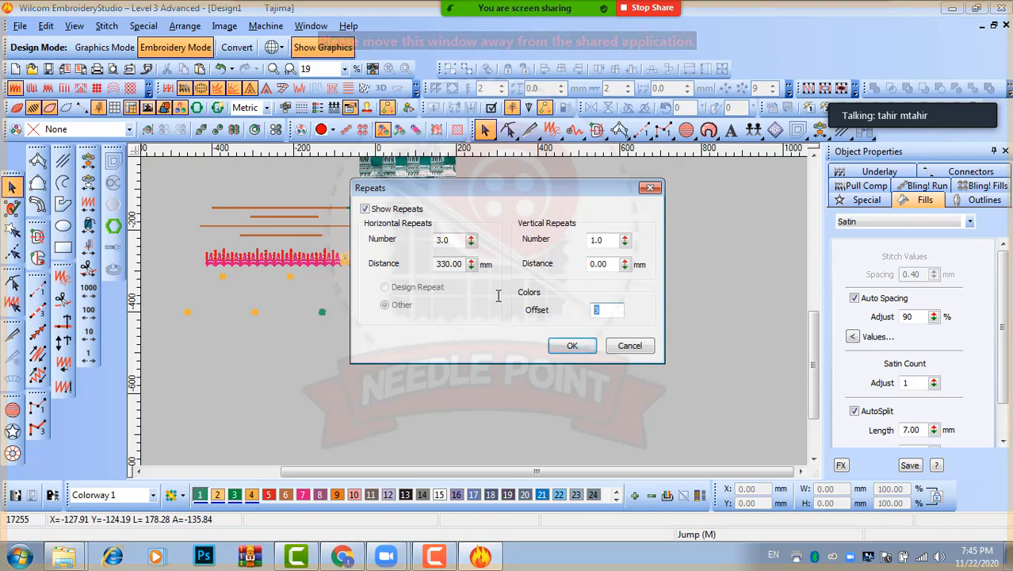
key("Return")
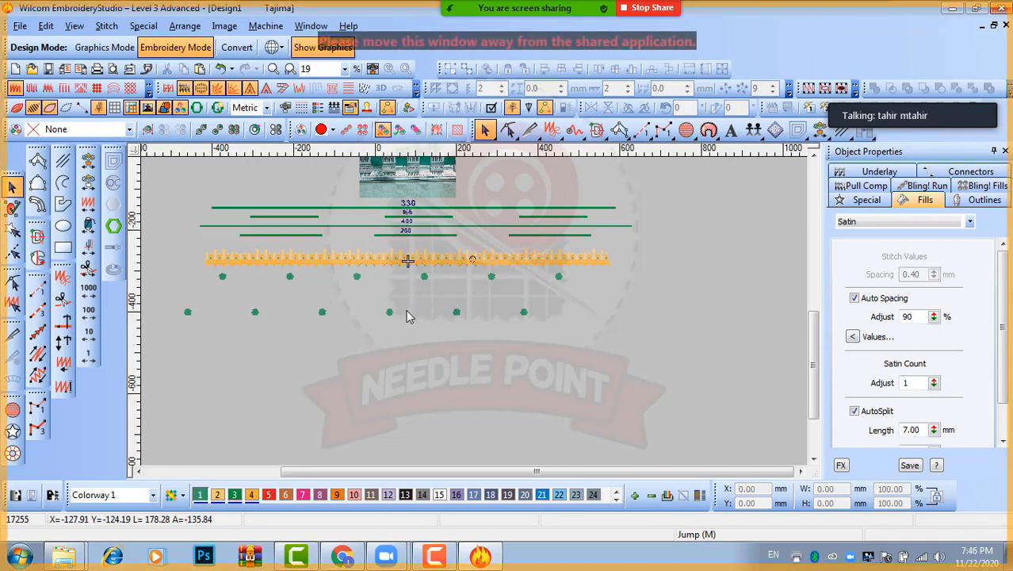
Step: Place a vertical guide midway between the two original upper wreaths, at about X 38 mm
scroll(407, 316, "up", 2)
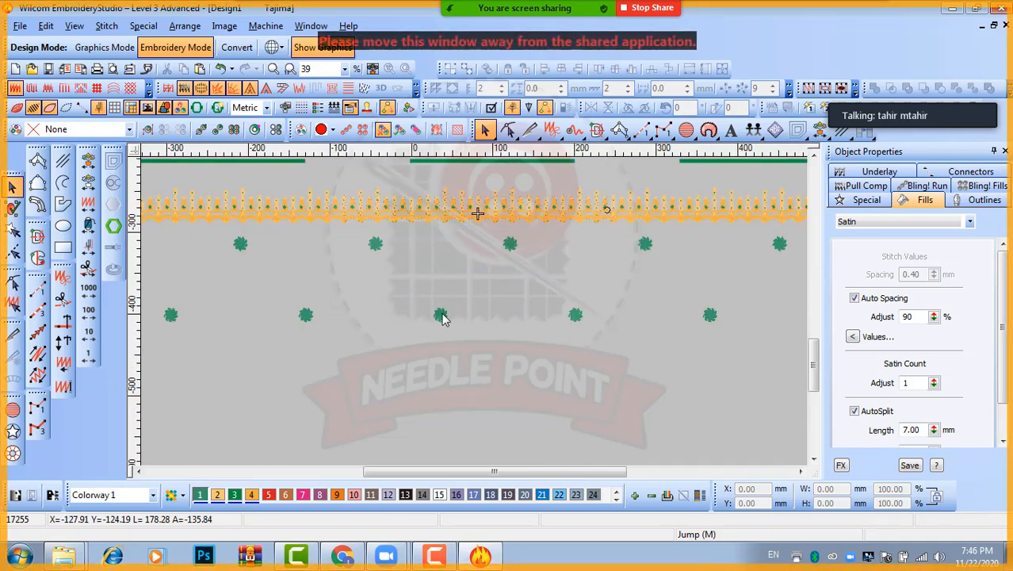
left_click(510, 244)
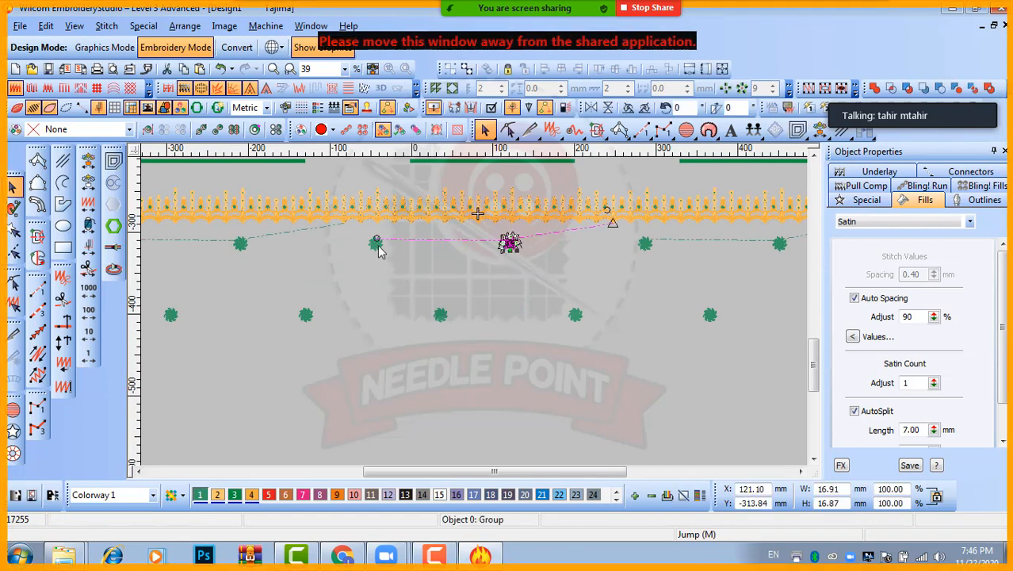
left_click(377, 246, "ctrl")
key("shift+0")
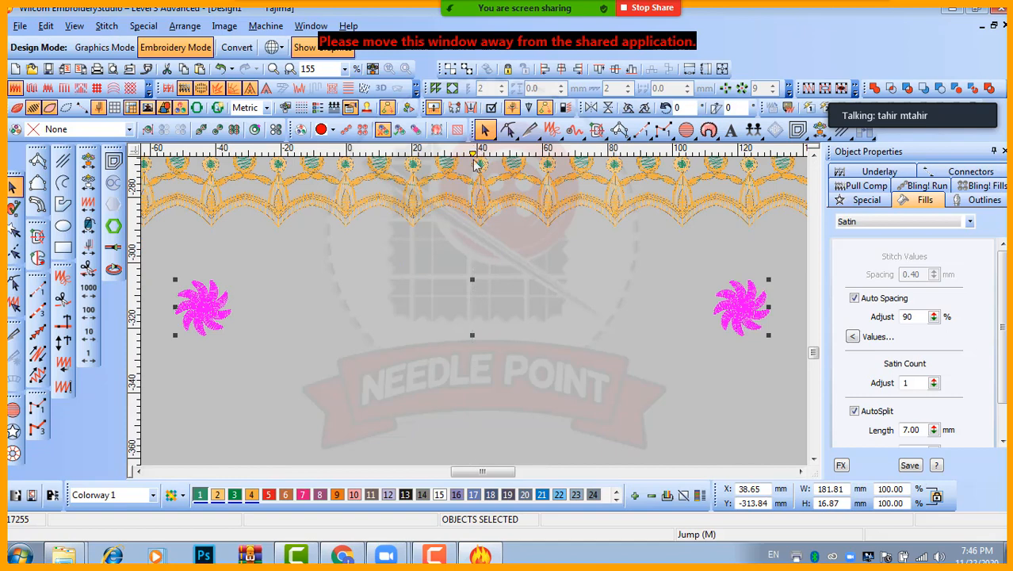
scroll(464, 309, "down", 2)
left_click(510, 398)
scroll(474, 313, "up", 1)
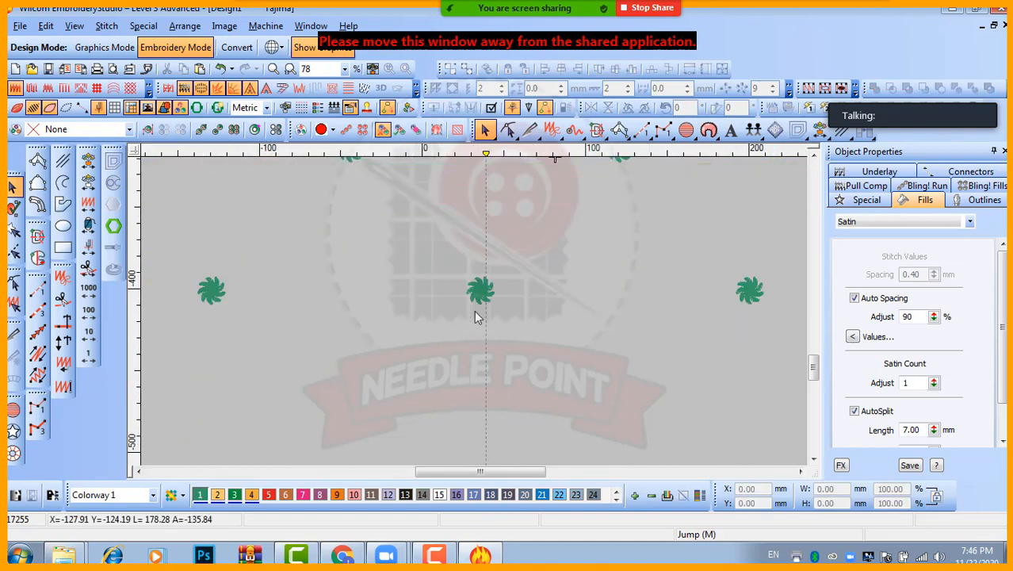
Step: Nudge the lower wreath pair about 4 mm to the right to center one wreath on the vertical guide, and deselect it
left_click(479, 294)
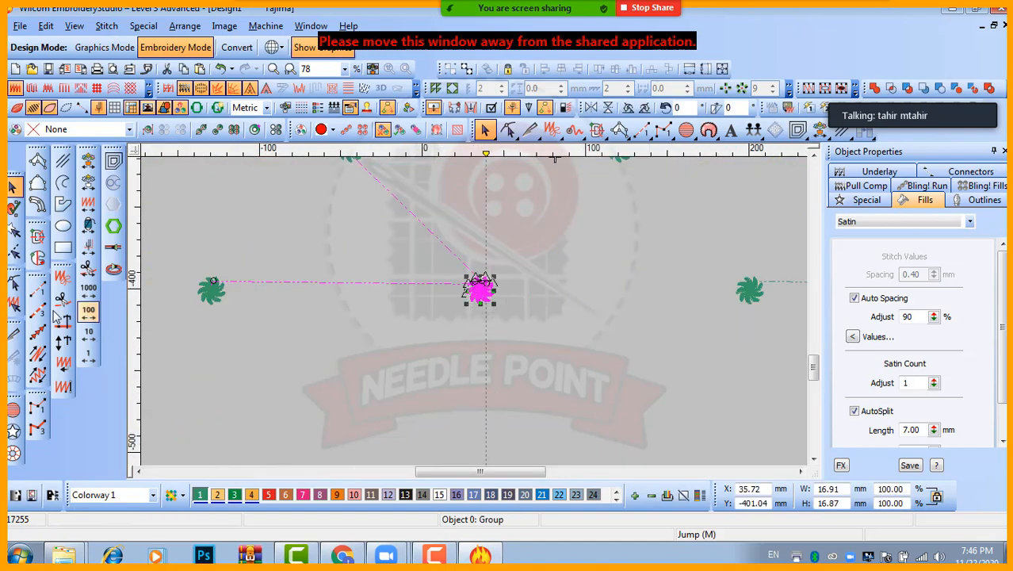
left_click(212, 292, "ctrl")
key("Right")
key("Right")
key("Right")
key("Right")
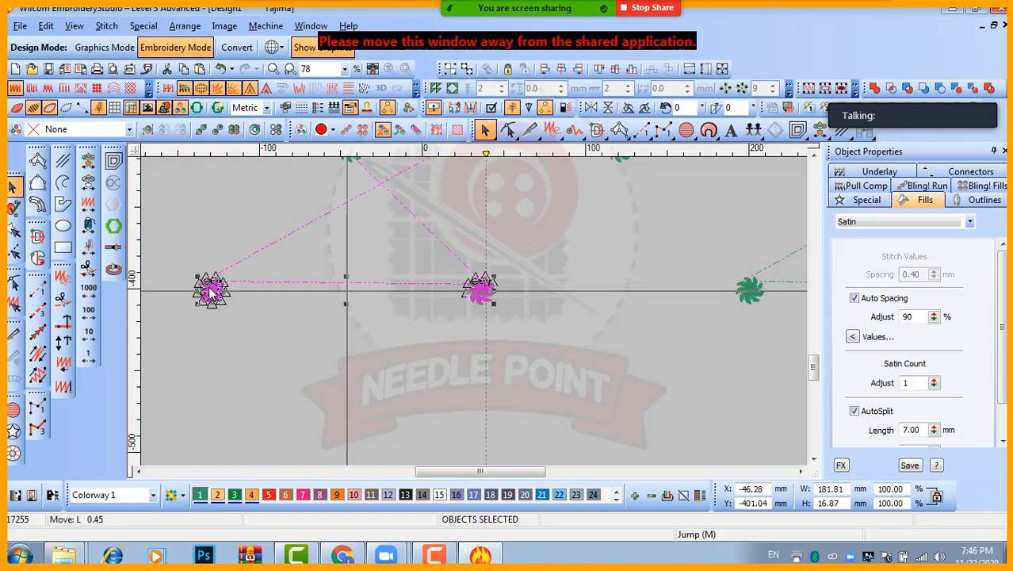
key("Right")
key("Right")
key("Right")
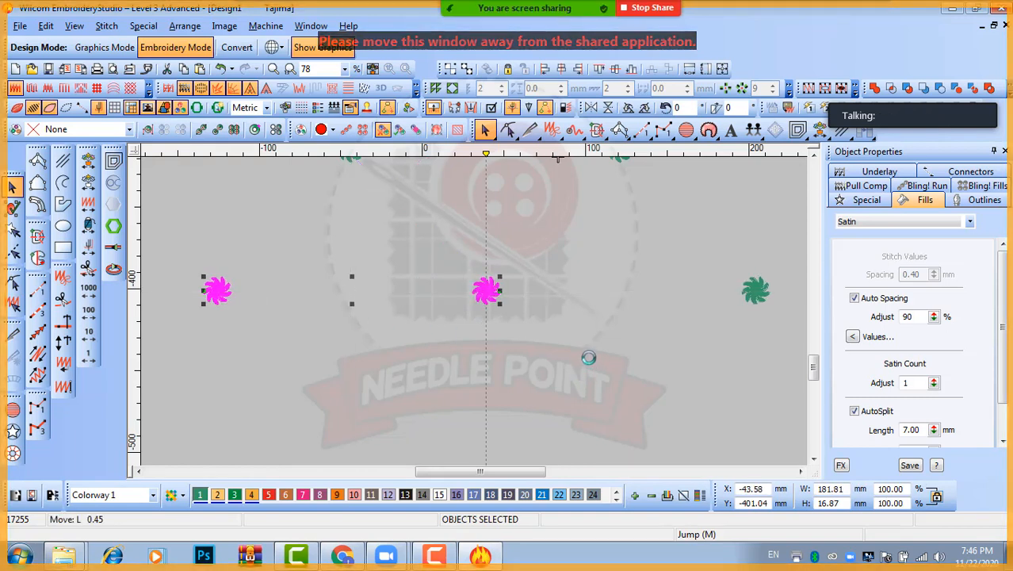
left_click(580, 358)
scroll(456, 284, "down", 4)
scroll(475, 278, "up", 2)
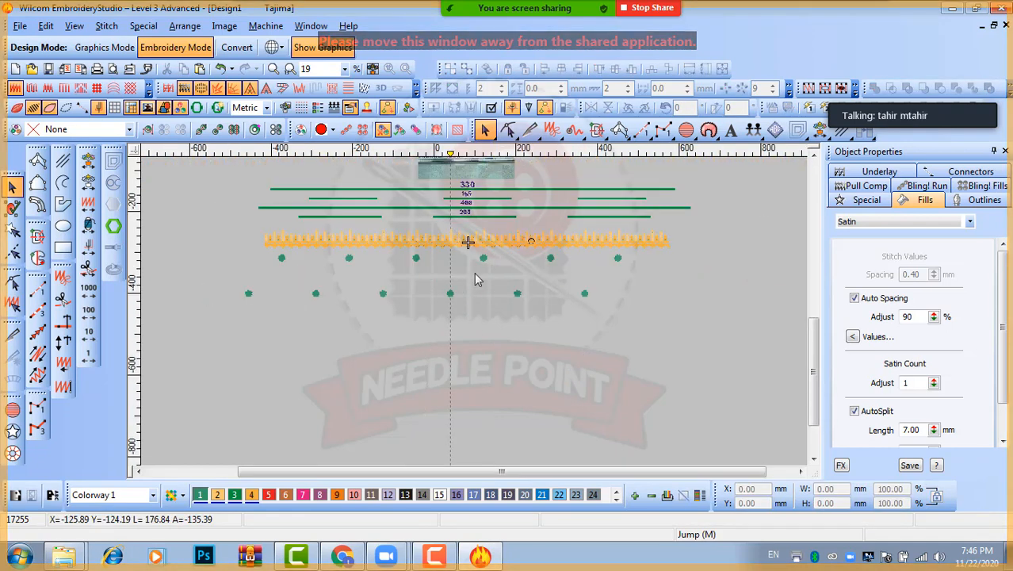
scroll(475, 279, "up", 1)
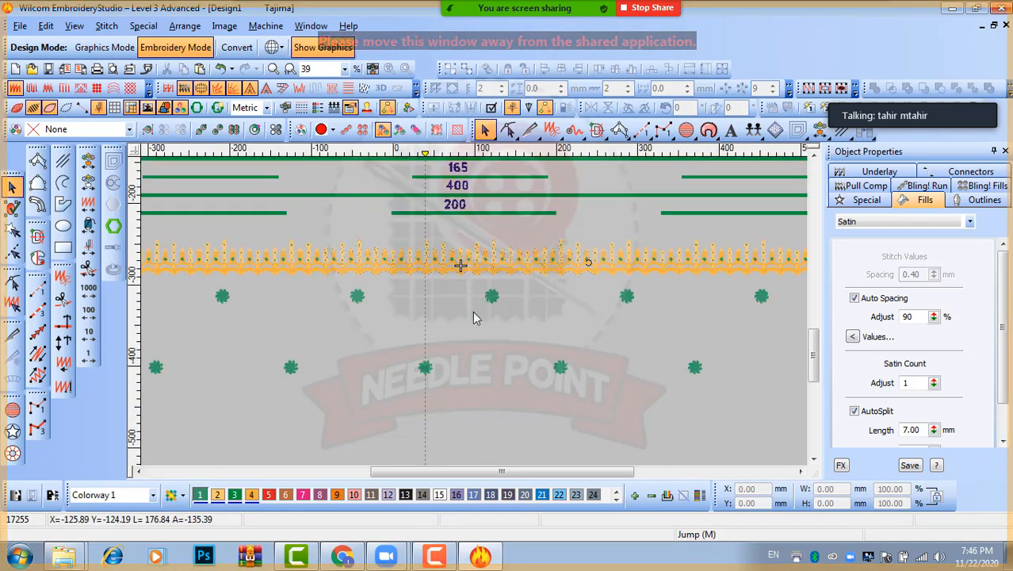
Step: Hide the design's repeats, leaving only the original border and wreaths on display
left_click(464, 266)
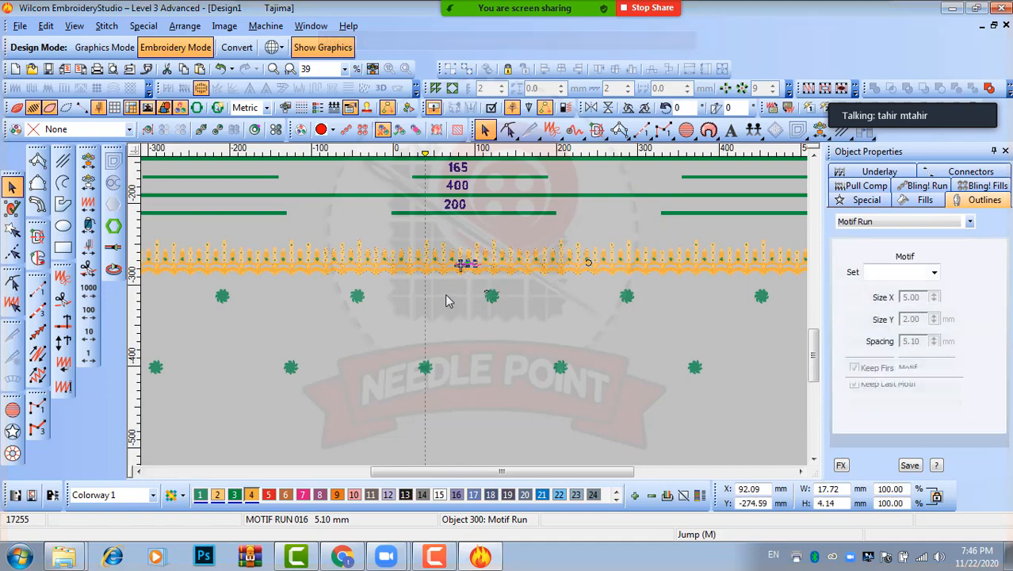
left_click(563, 289)
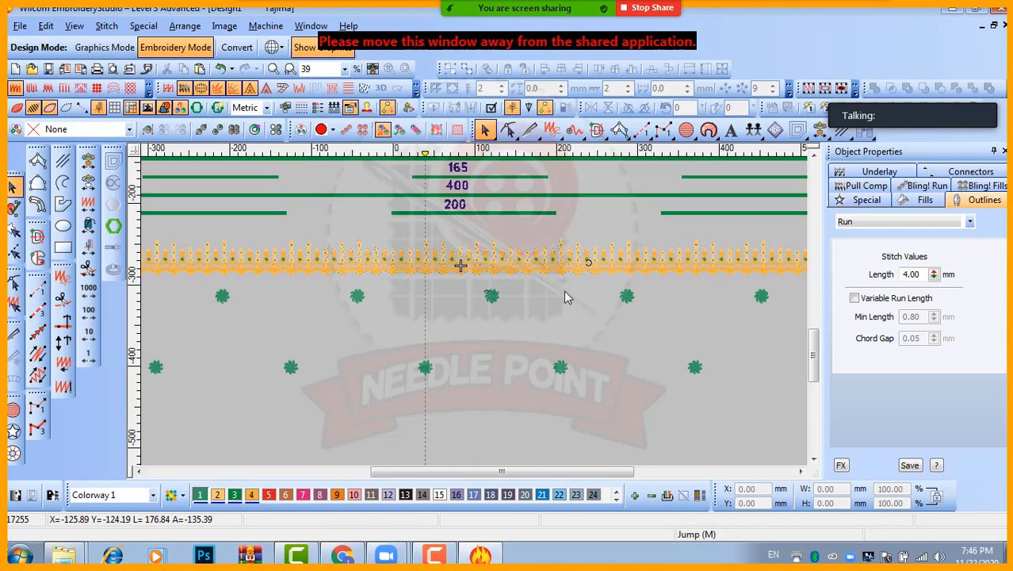
key("ctrl+z")
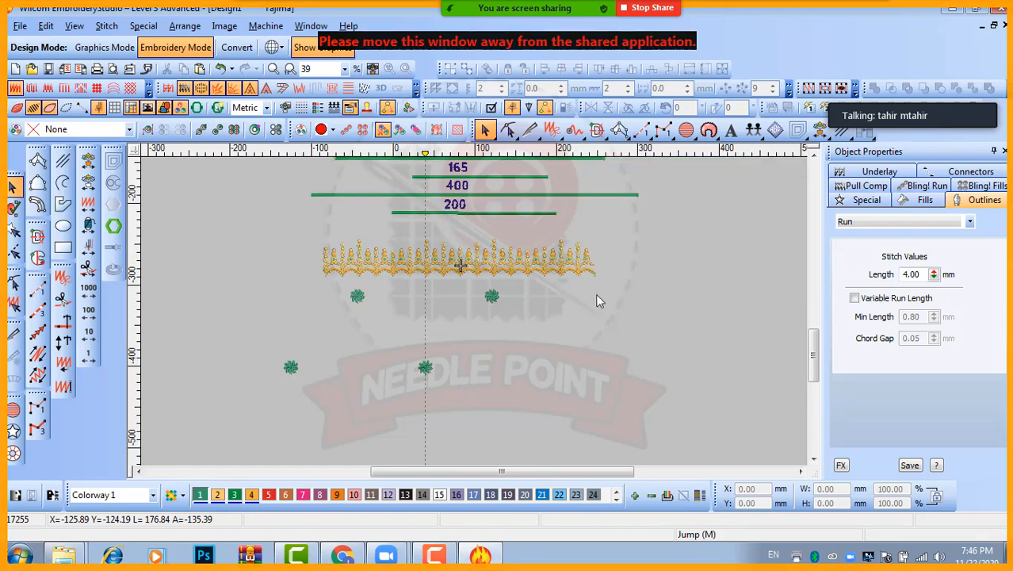
left_click_drag(626, 227, 497, 266)
left_click_drag(313, 287, 292, 283)
left_click(558, 379)
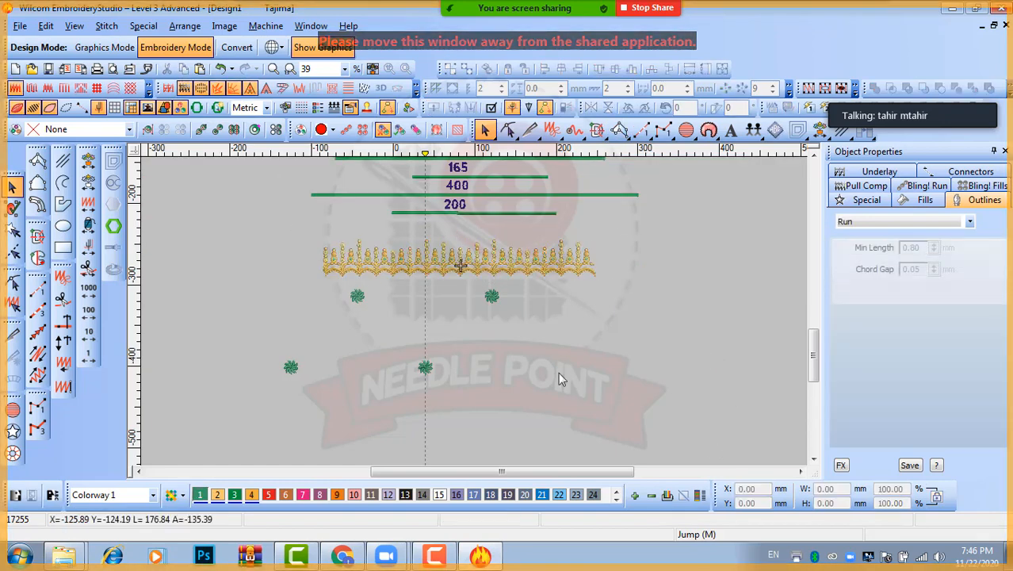
Step: Draw an unfilled rectangle about 320 mm wide and 777 mm tall, starting at the scalloped border's upper left corner, and deselect it
left_click(63, 247)
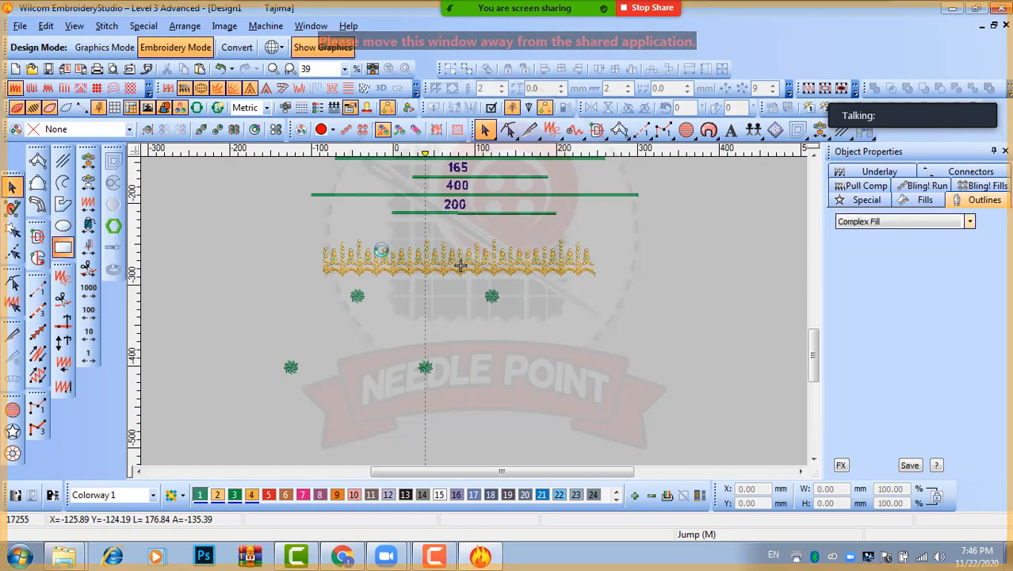
left_click(327, 243)
scroll(478, 408, "down", 1)
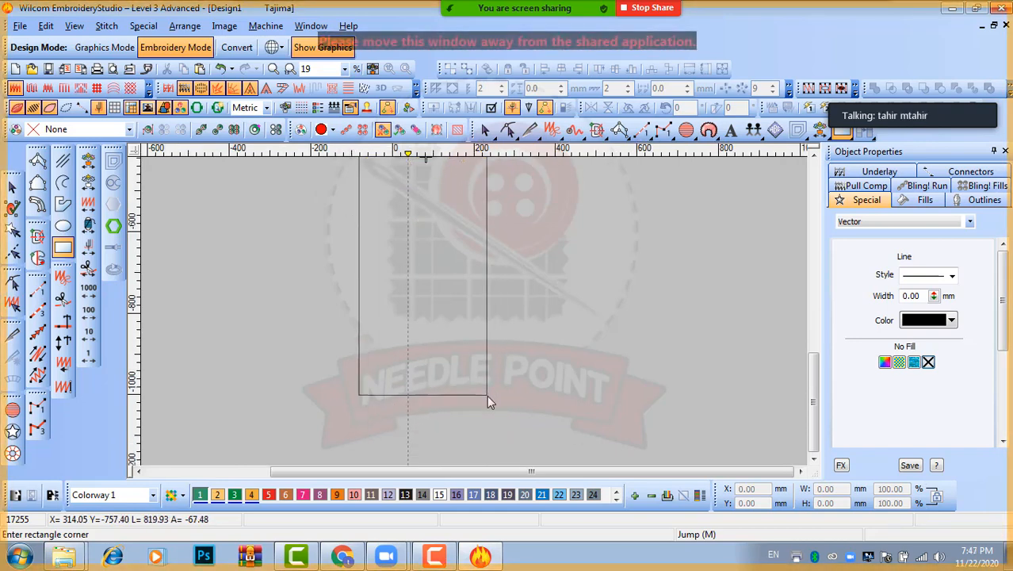
left_click(489, 403)
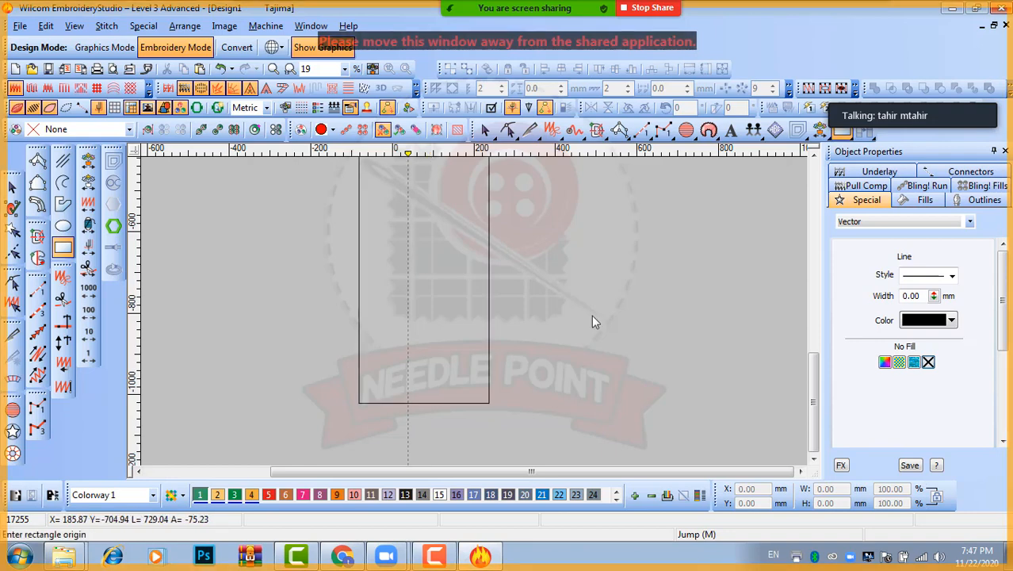
left_click(12, 186)
scroll(473, 308, "down", 3)
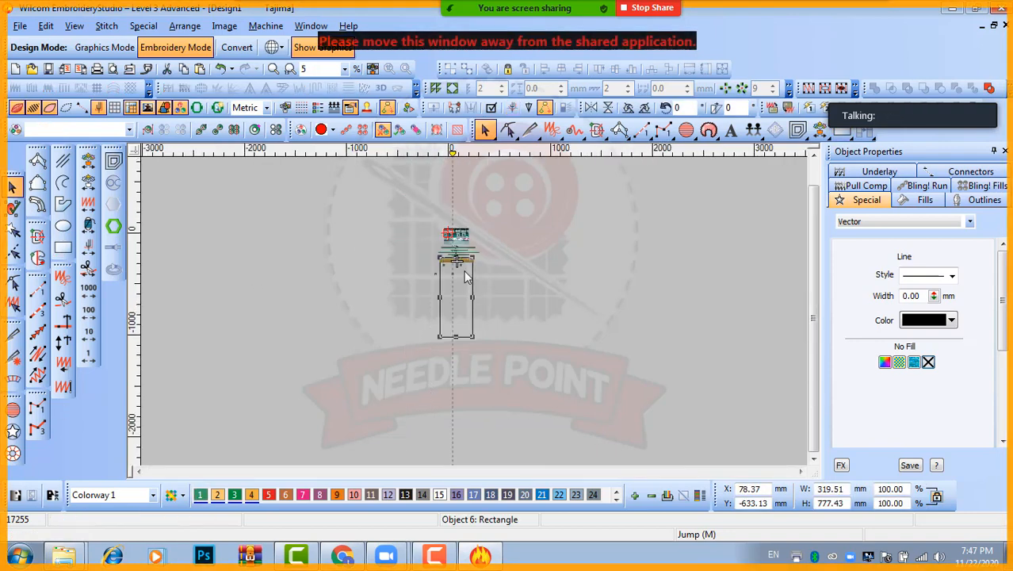
scroll(473, 308, "up", 3)
key("Escape")
scroll(444, 304, "up", 3)
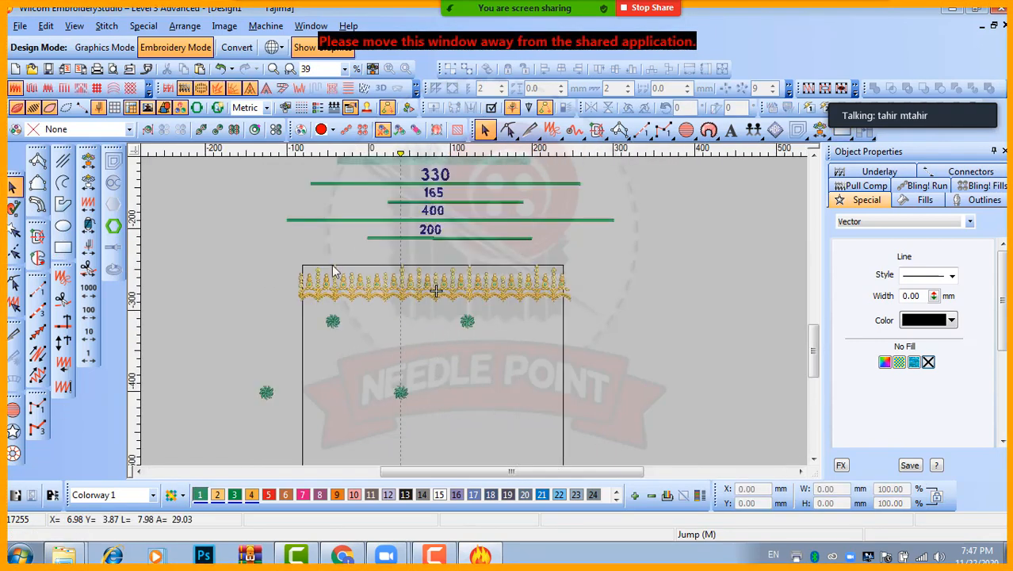
Step: Make a vertically mirrored copy of the scalloped border and place it along the rectangle's lower edge
left_click(586, 306)
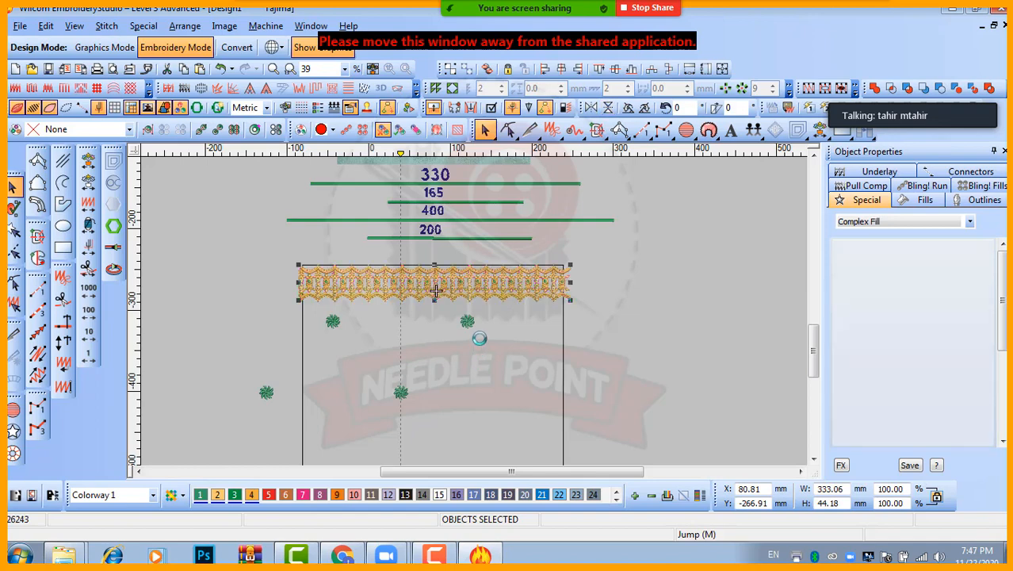
scroll(481, 336, "down", 2)
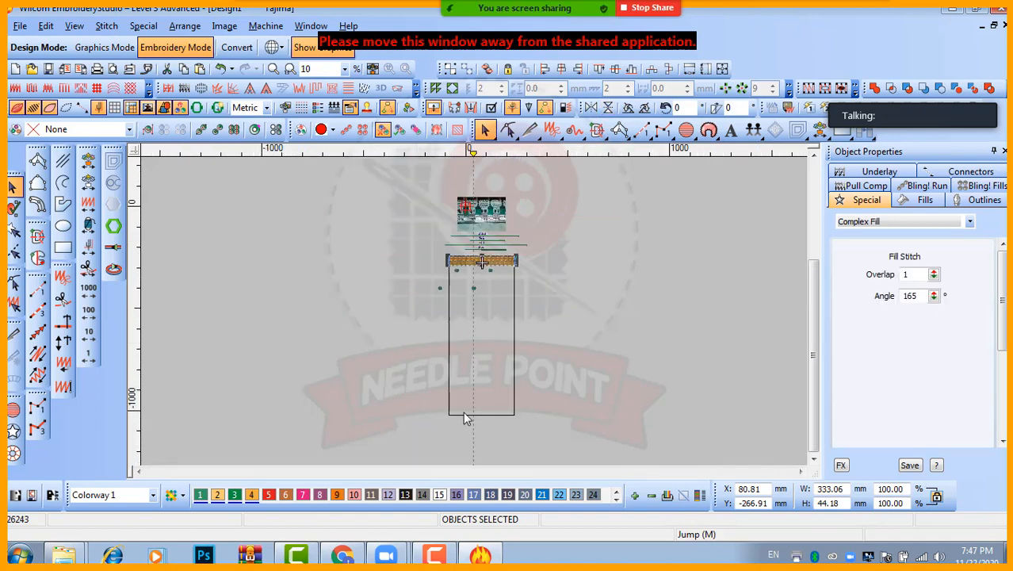
scroll(487, 398, "up", 3)
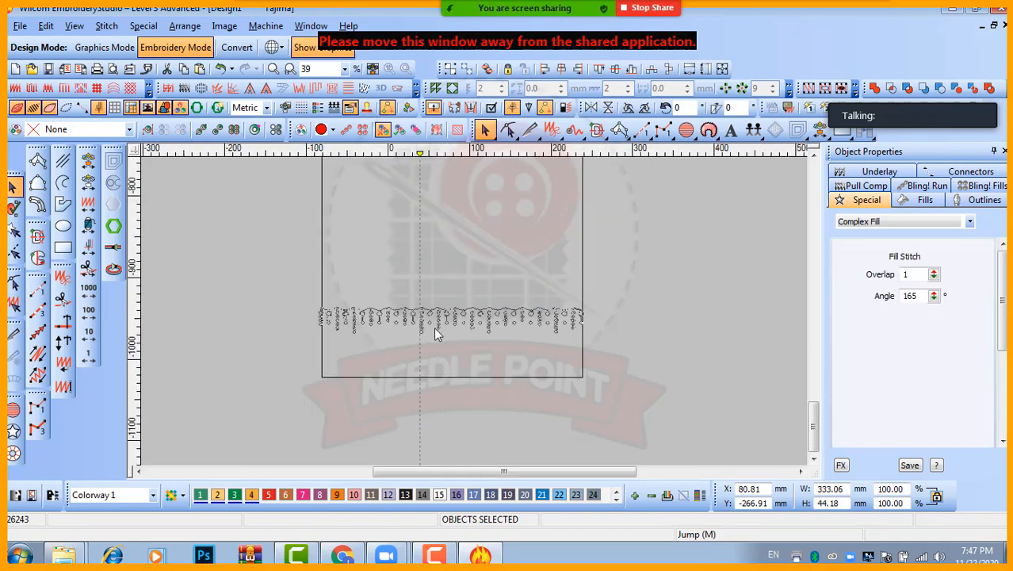
left_click_drag(437, 362, 441, 355)
left_click(642, 331)
scroll(623, 255, "down", 2)
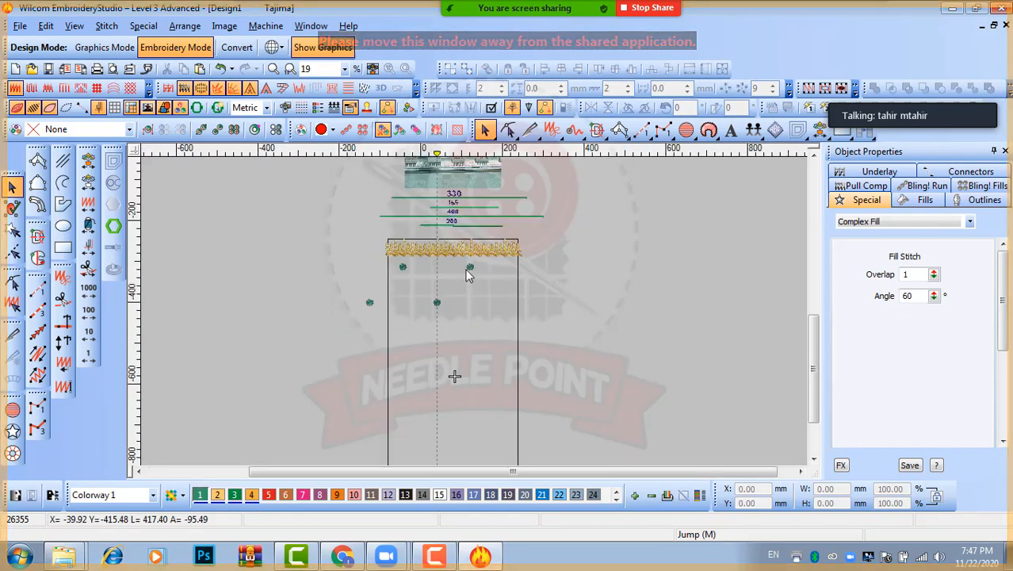
Step: Move the four wreaths about 545 mm down and 82 mm right, inside the rectangle just above the lower border
left_click(470, 267)
left_click(405, 268, "ctrl")
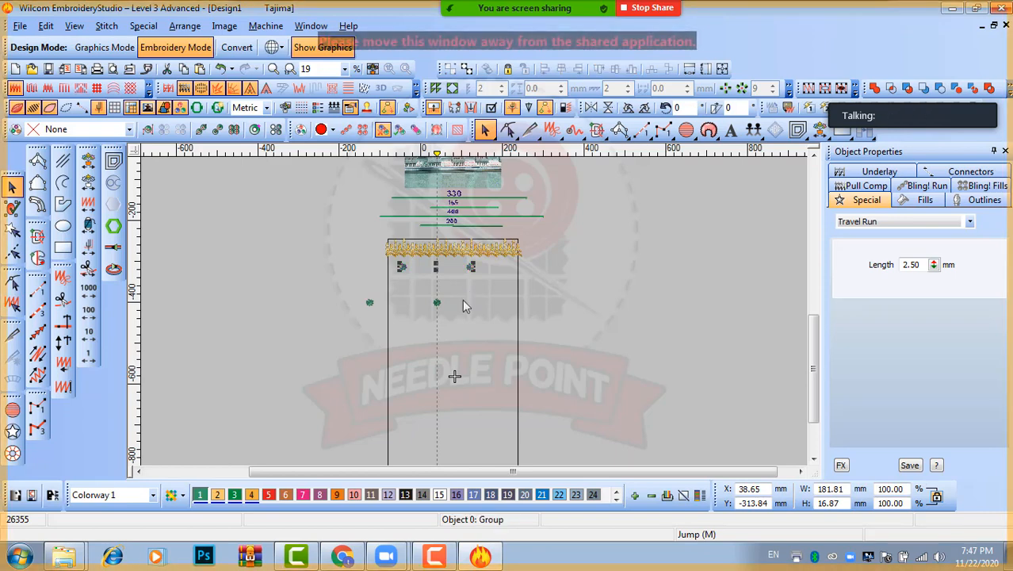
left_click(436, 302)
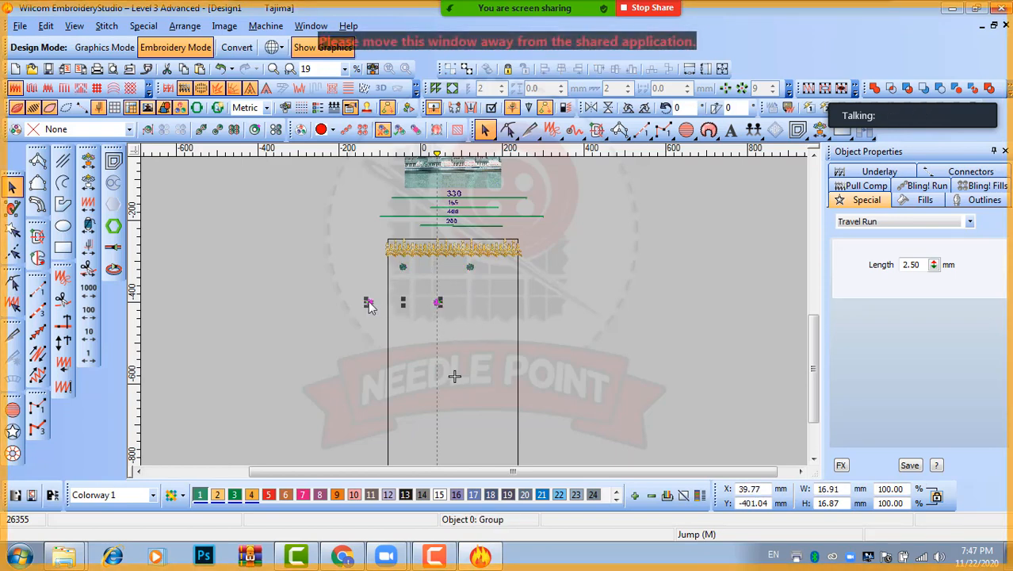
left_click(369, 302, "ctrl")
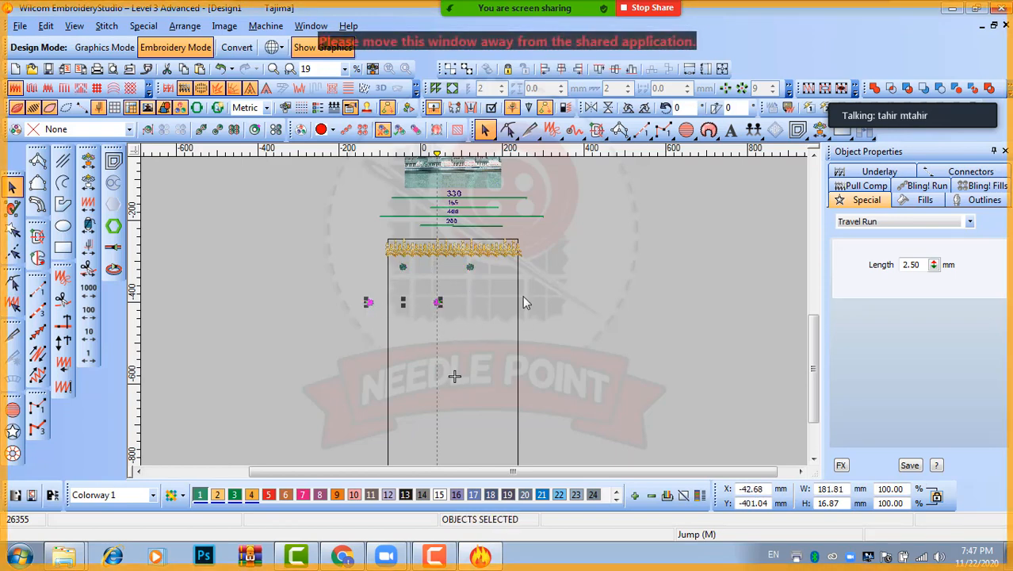
left_click(470, 266, "ctrl")
scroll(458, 399, "down", 2)
scroll(456, 320, "up", 4)
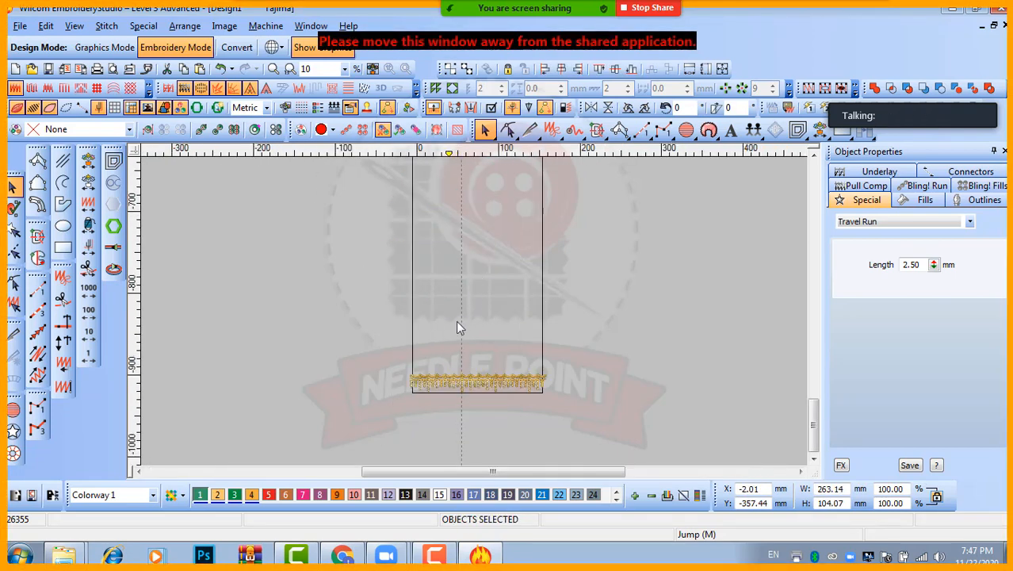
left_click_drag(457, 303, 448, 401)
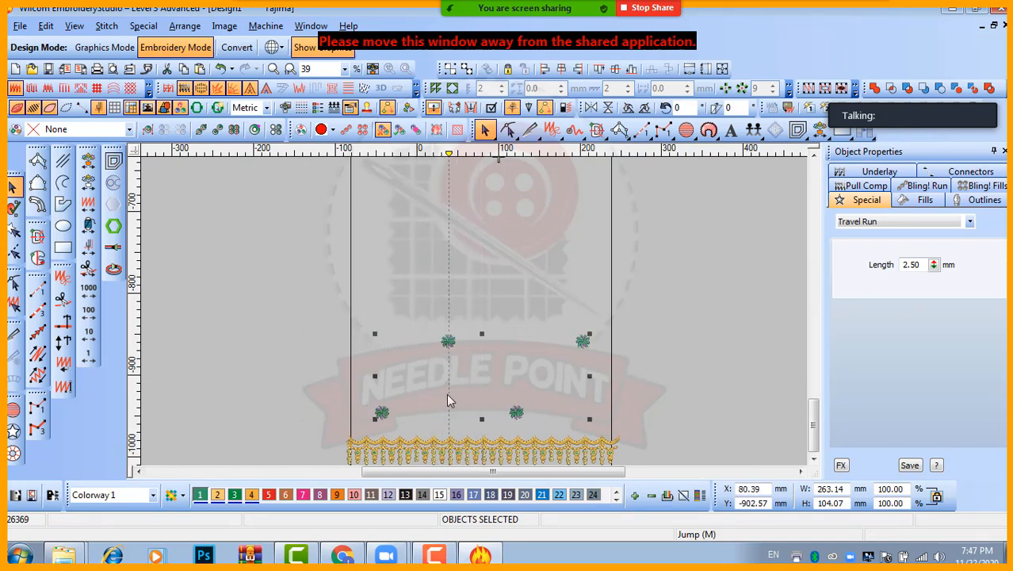
Step: Place three copies of the four-wreath set above one another inside the rectangle, reaching up to the upper border, and deselect them
left_click(522, 409)
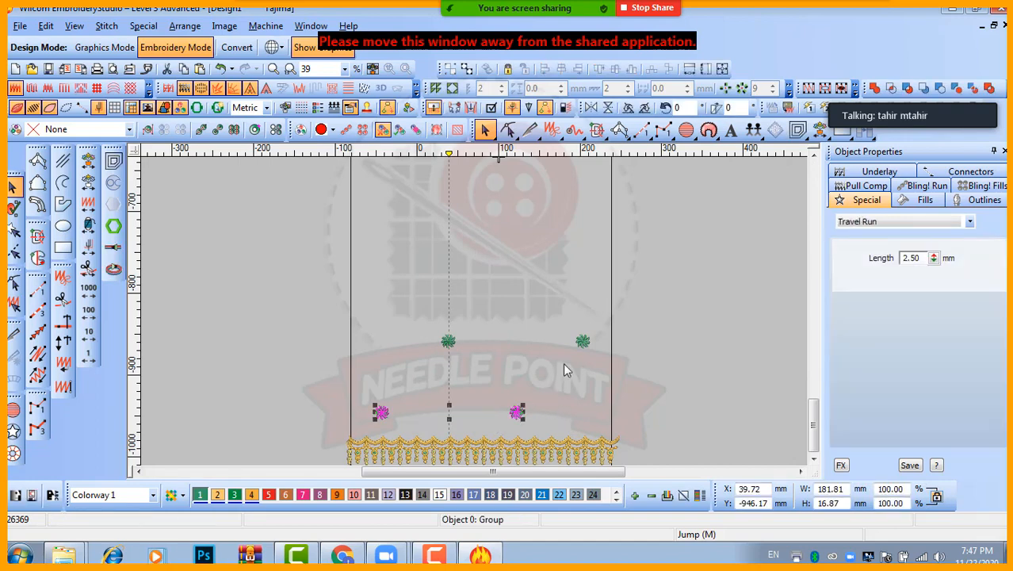
left_click_drag(580, 354, 468, 181)
key("shift+z")
scroll(529, 253, "down", 1)
scroll(461, 285, "up", 2)
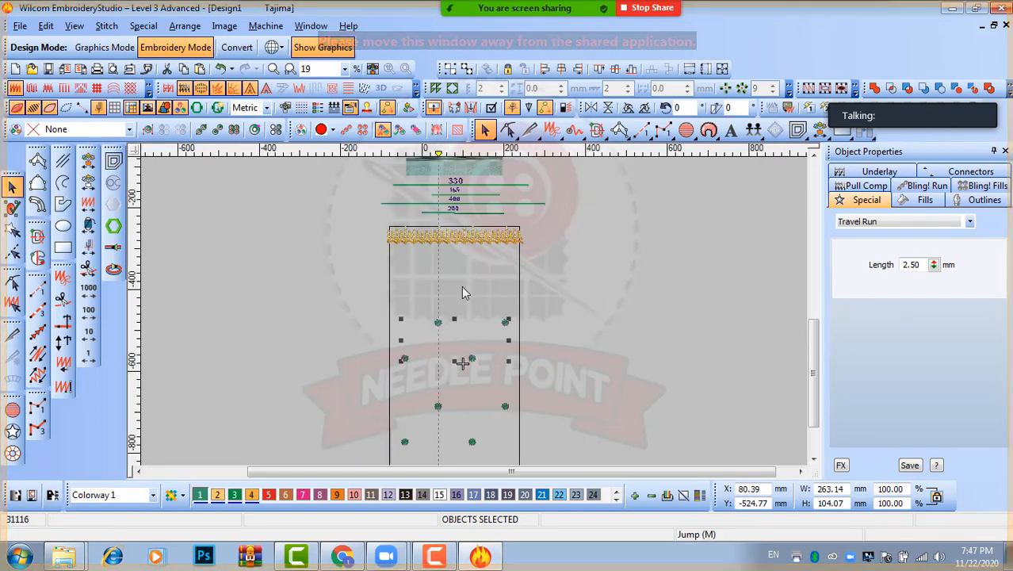
left_click_drag(459, 358, 462, 293)
left_click(519, 307)
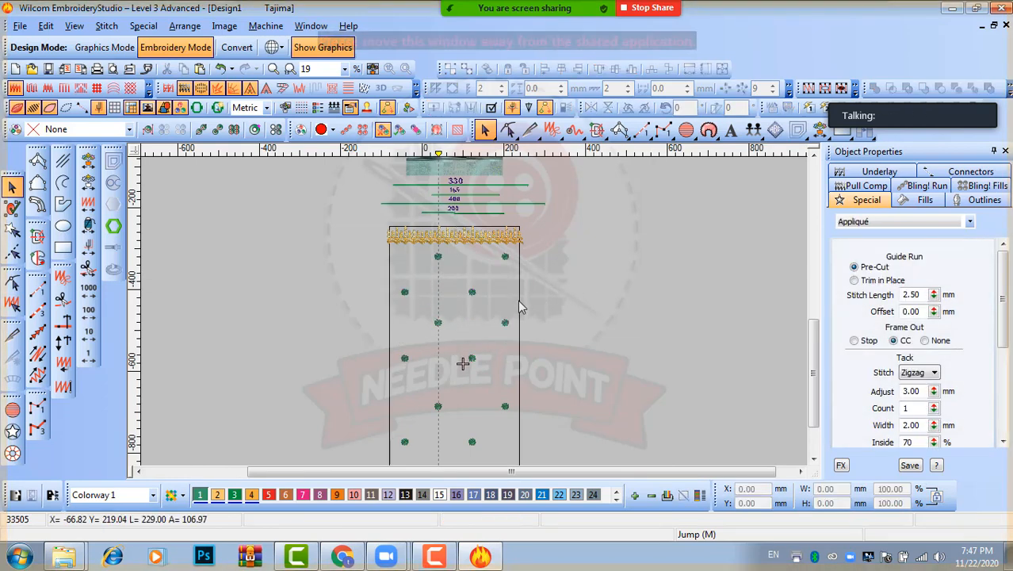
Step: Place a horizontal guide through the rectangle's vertical midpoint, at about Y -633 mm, and deselect the rectangle
left_click(519, 383)
scroll(517, 386, "up", 6)
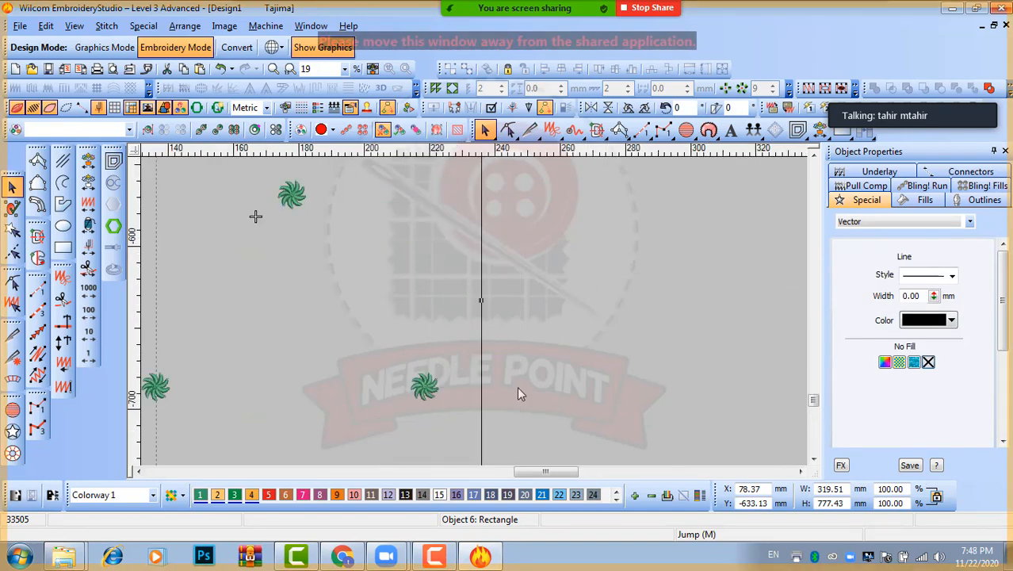
left_click_drag(135, 286, 131, 290)
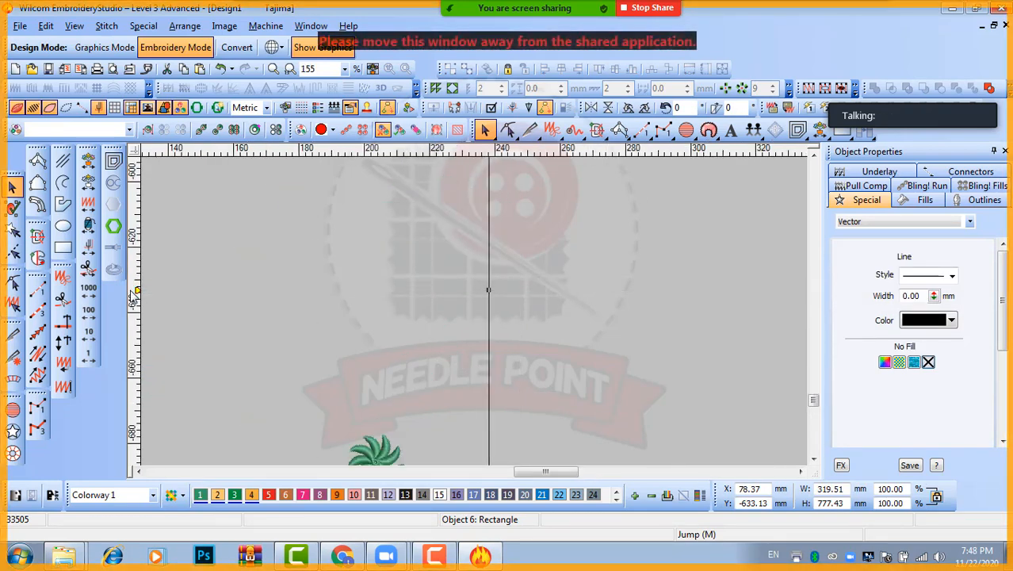
scroll(514, 296, "down", 4)
left_click(486, 301)
scroll(437, 316, "down", 4)
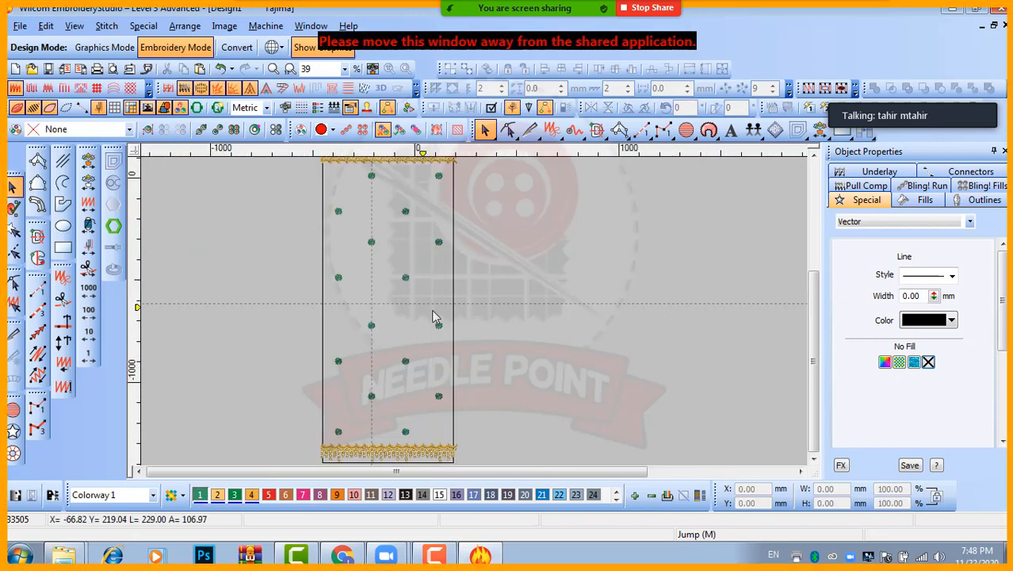
scroll(441, 370, "up", 2)
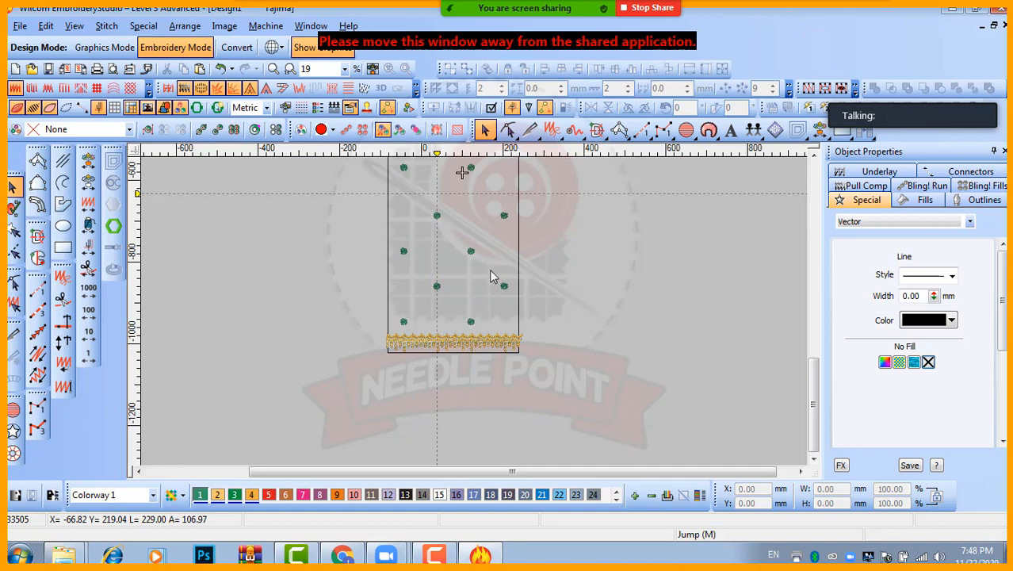
left_click(470, 324)
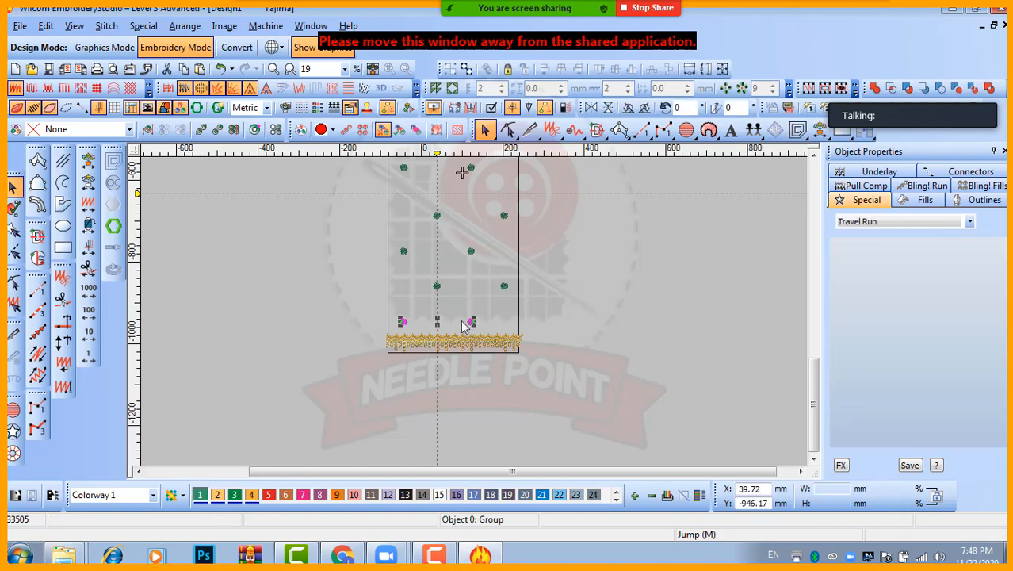
left_click(439, 285)
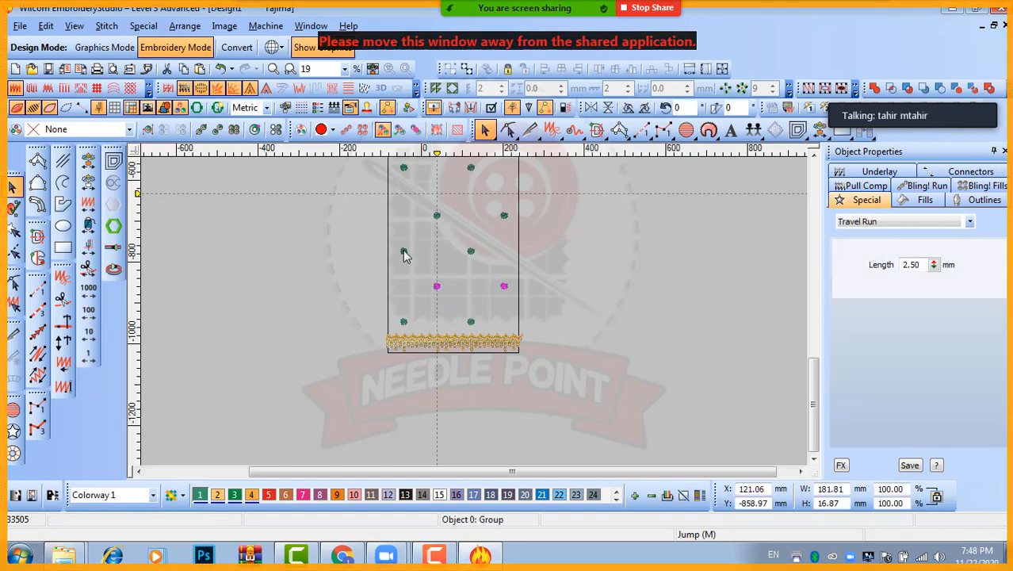
left_click(404, 252)
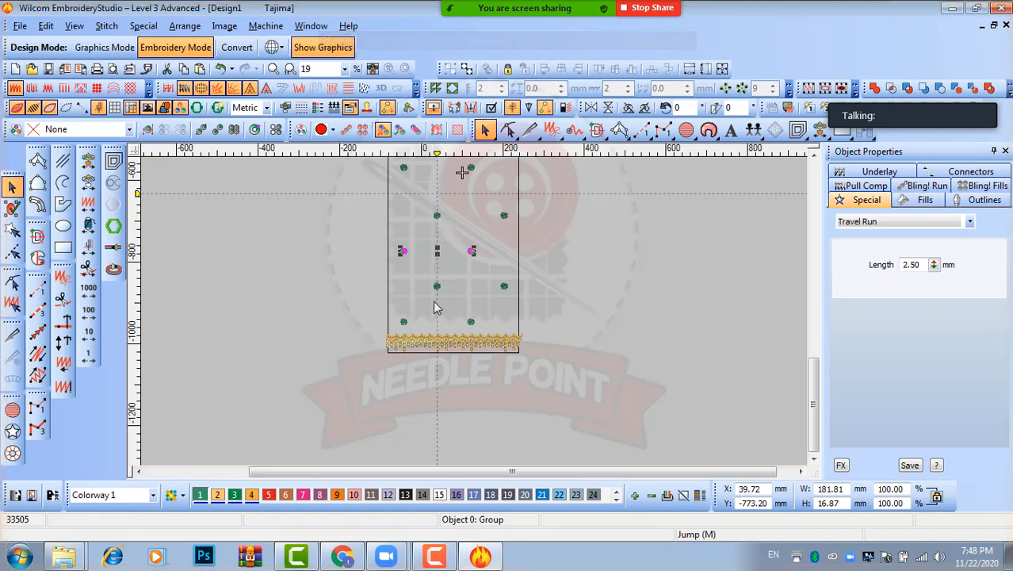
Step: Select all eight wreath rows between the two borders and distribute them with equal vertical spacing
left_click(470, 322)
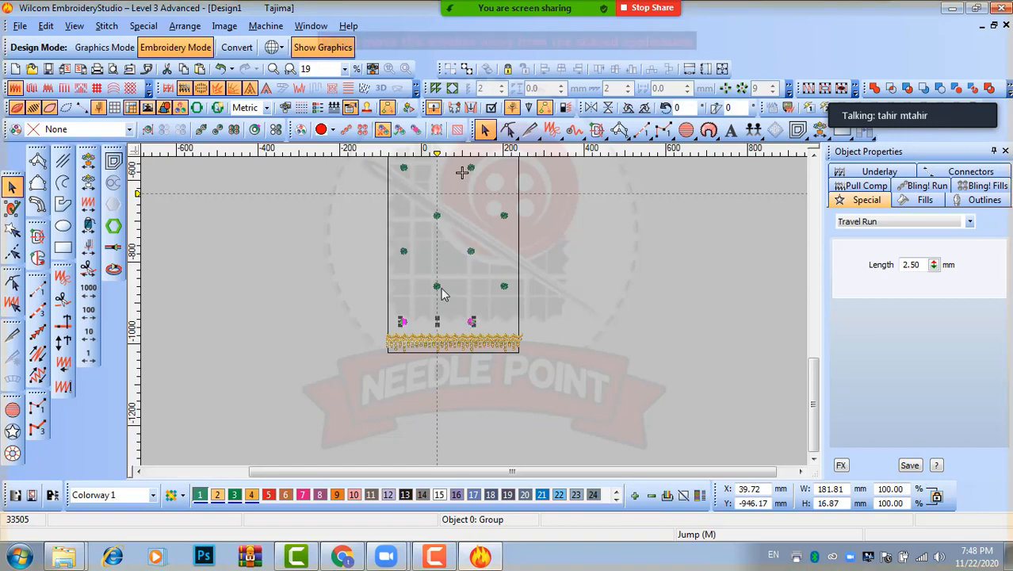
left_click(440, 287, "shift")
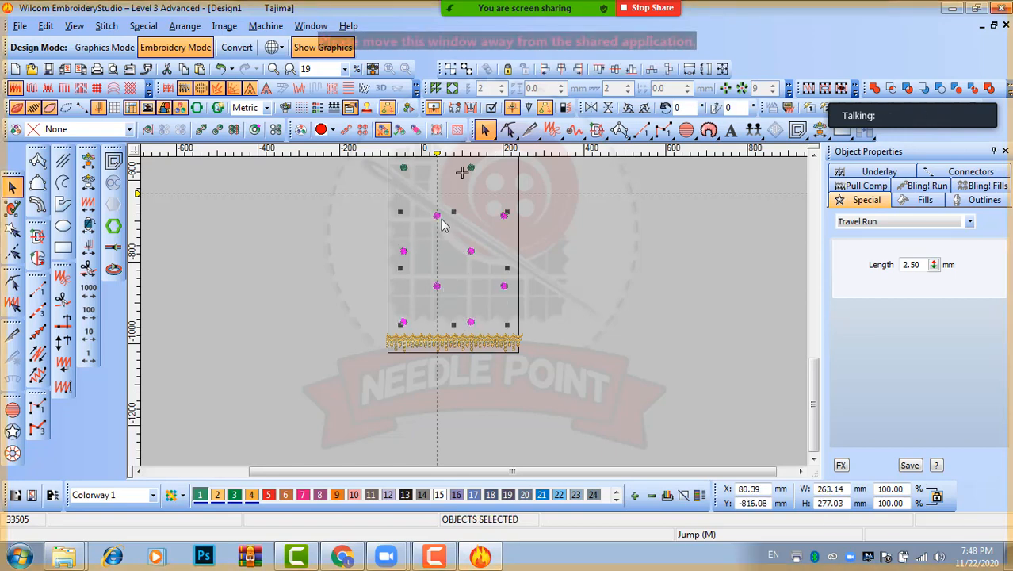
scroll(474, 310, "down", 2)
scroll(468, 310, "up", 2)
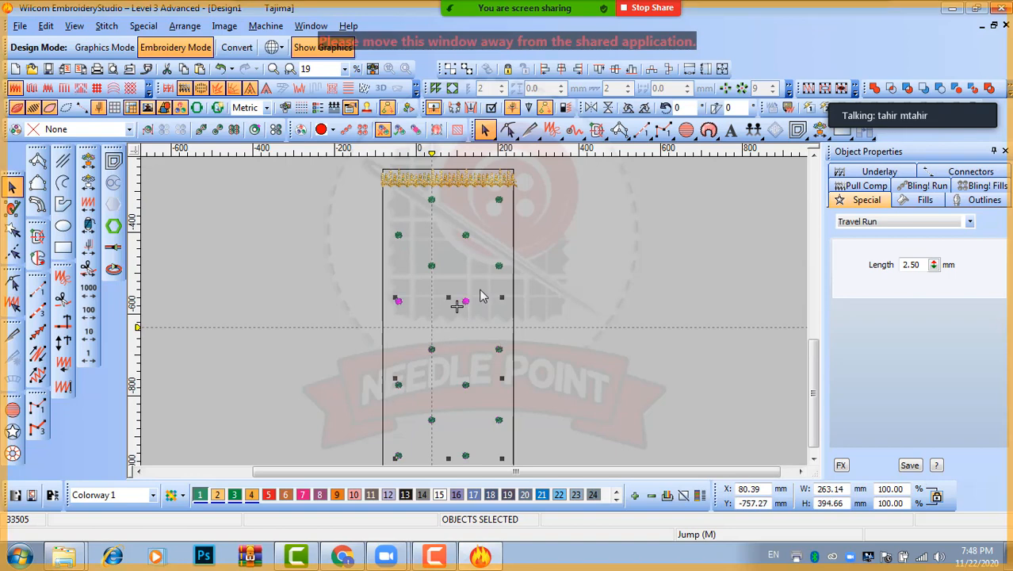
left_click(464, 299, "shift")
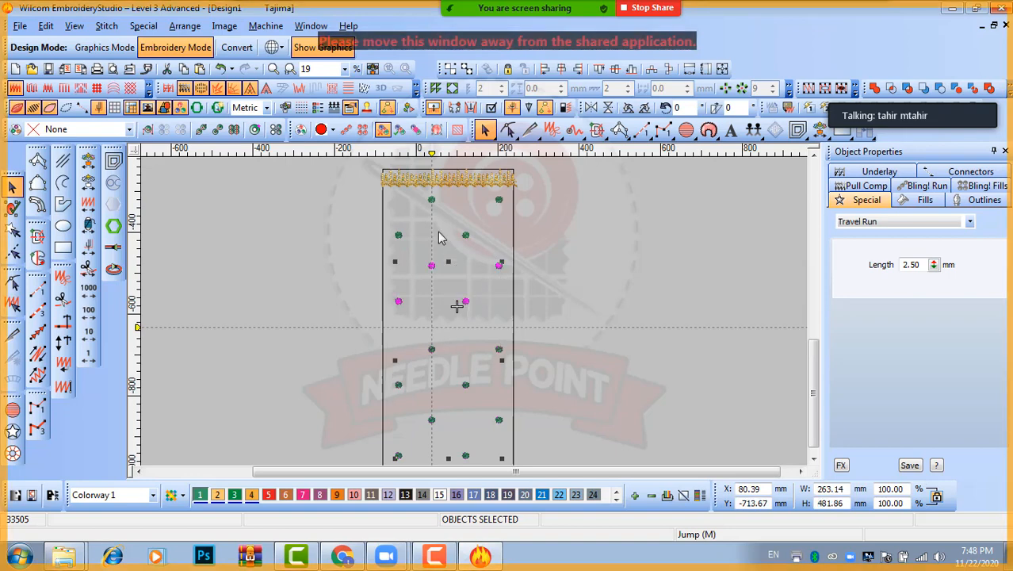
left_click(499, 199, "shift")
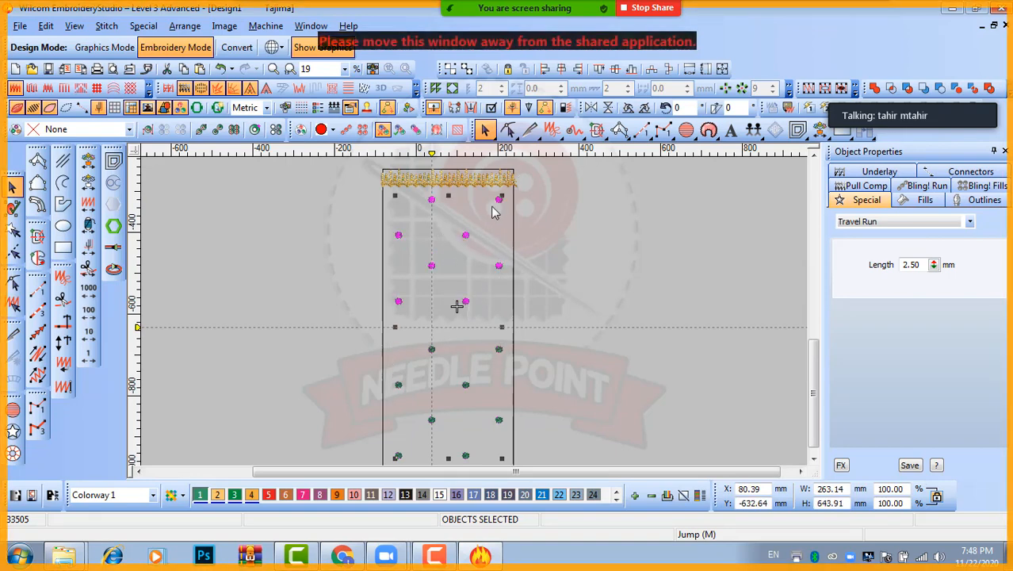
left_click(669, 69)
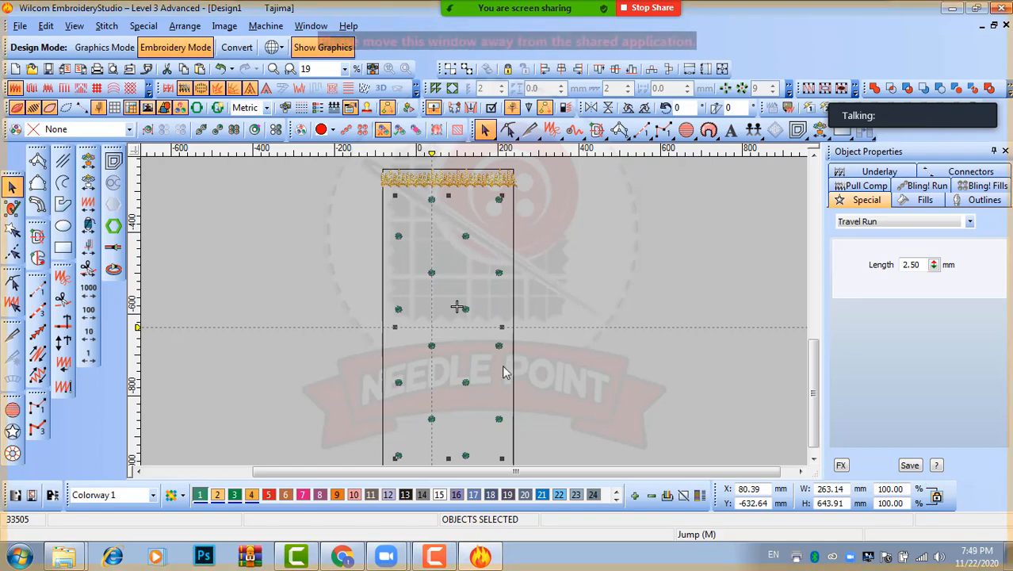
Step: Move the wreath rows down slightly so their vertical centre sits on the horizontal guide, at Y -633.20 mm, and deselect them
scroll(483, 333, "up", 3)
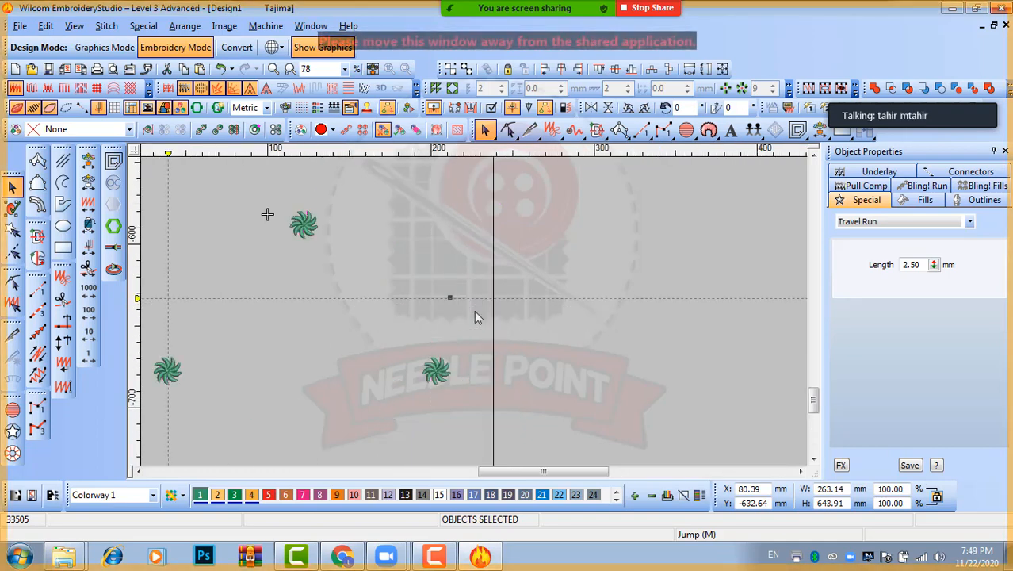
scroll(448, 301, "up", 3)
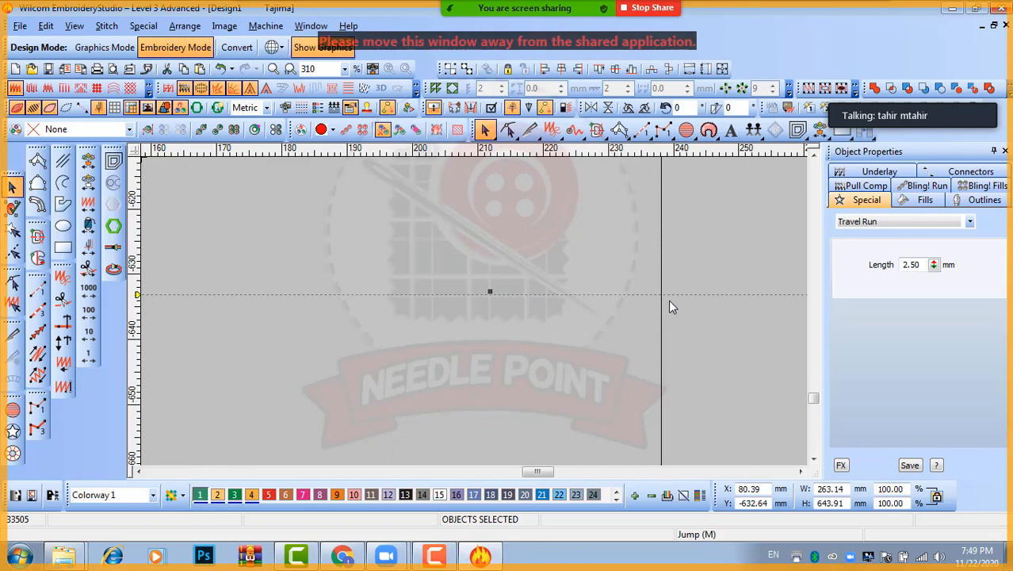
left_click_drag(655, 338, 655, 344)
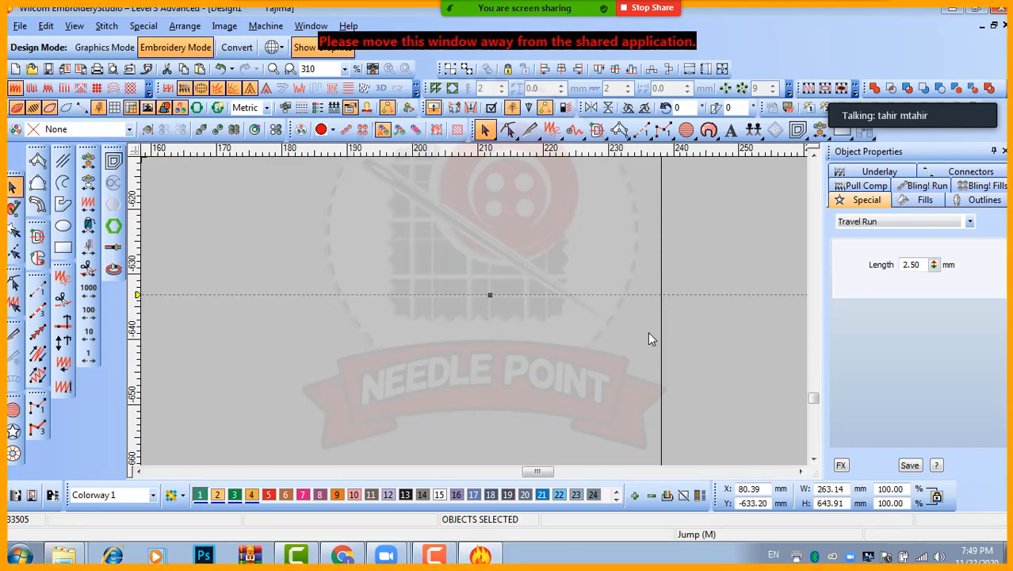
scroll(648, 331, "down", 10)
left_click(546, 321)
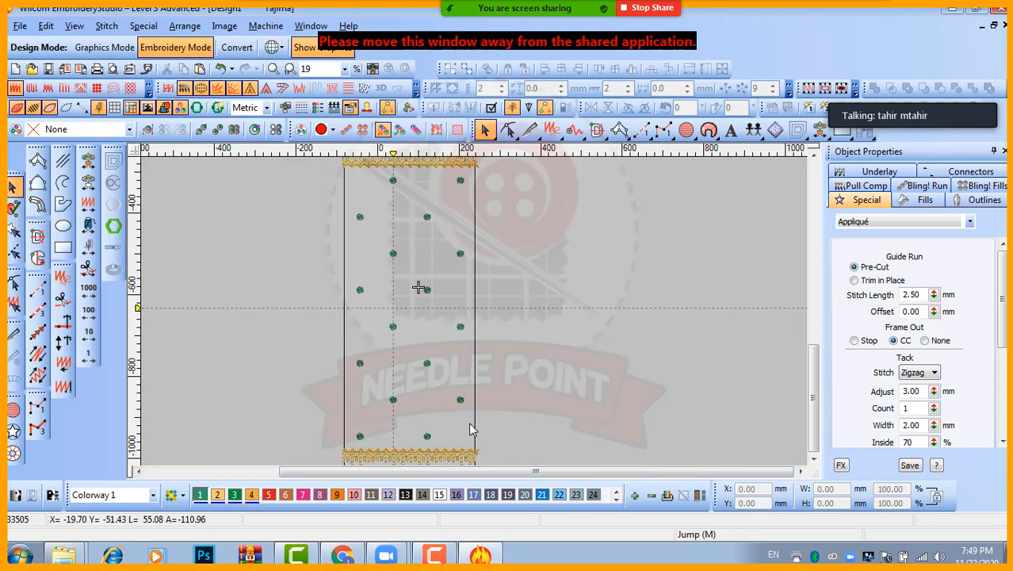
Step: Show the design in three horizontal repeats at a distance of 330 mm
key("shift+r")
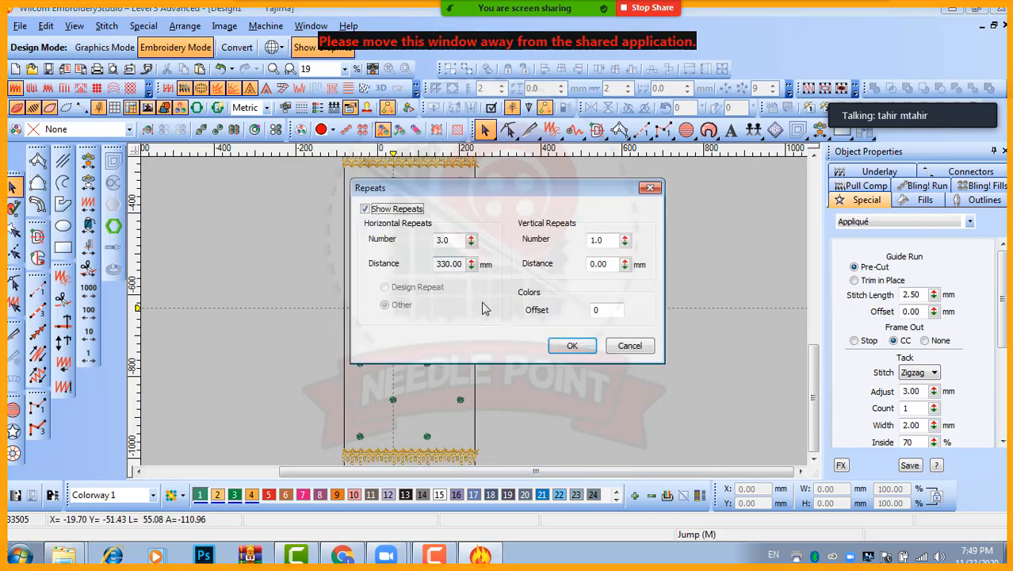
left_click(571, 345)
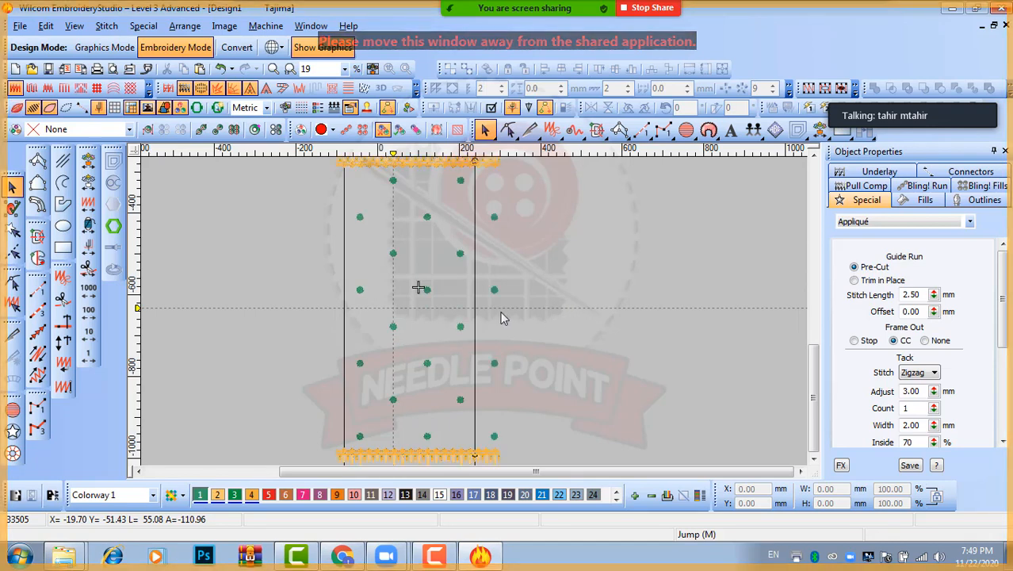
Step: Examine how the borders and staggered wreath rows continue across the repeats, and compare them with the head-spacing lines
scroll(502, 317, "down", 2)
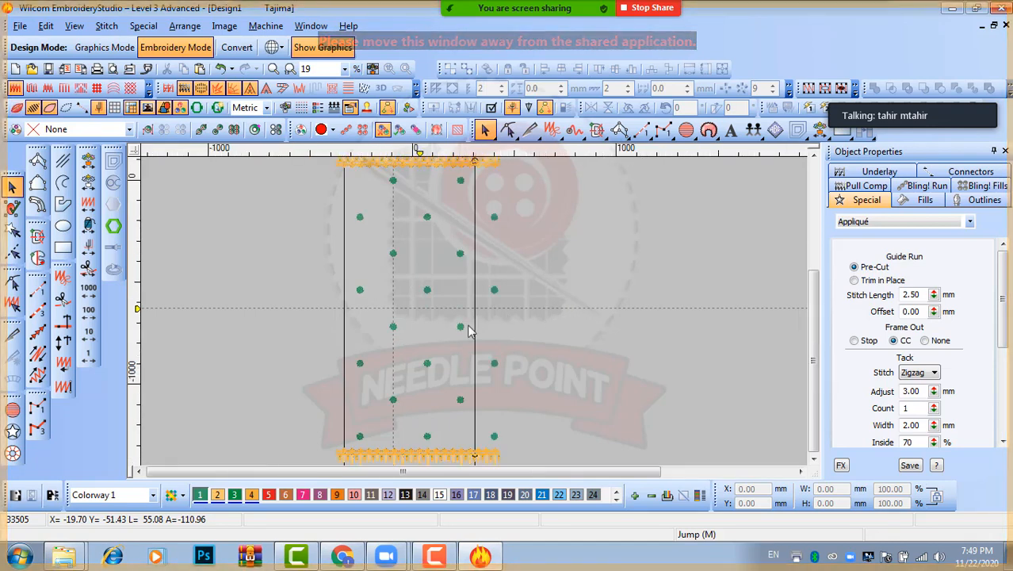
scroll(468, 331, "down", 2)
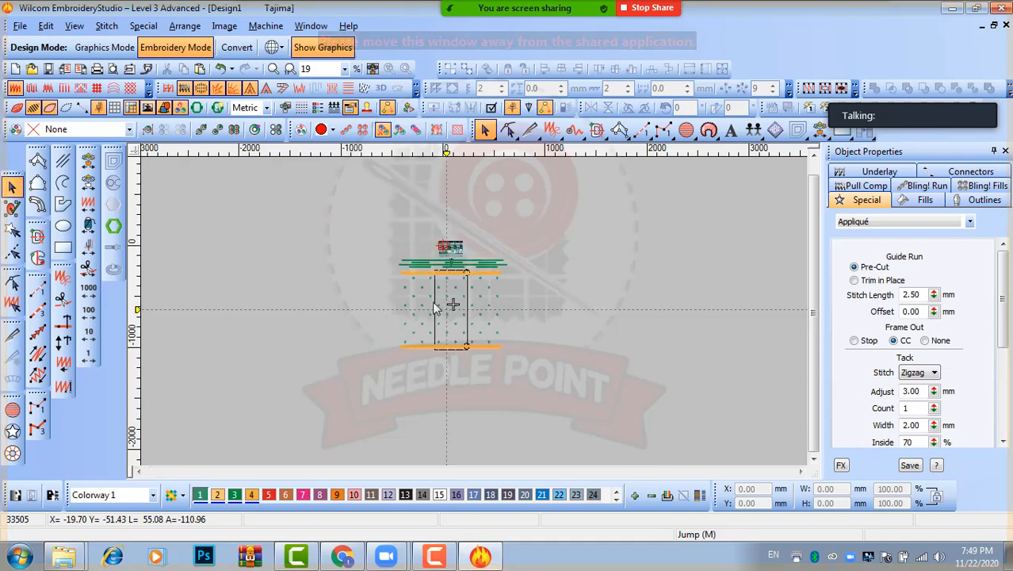
scroll(432, 294, "up", 3)
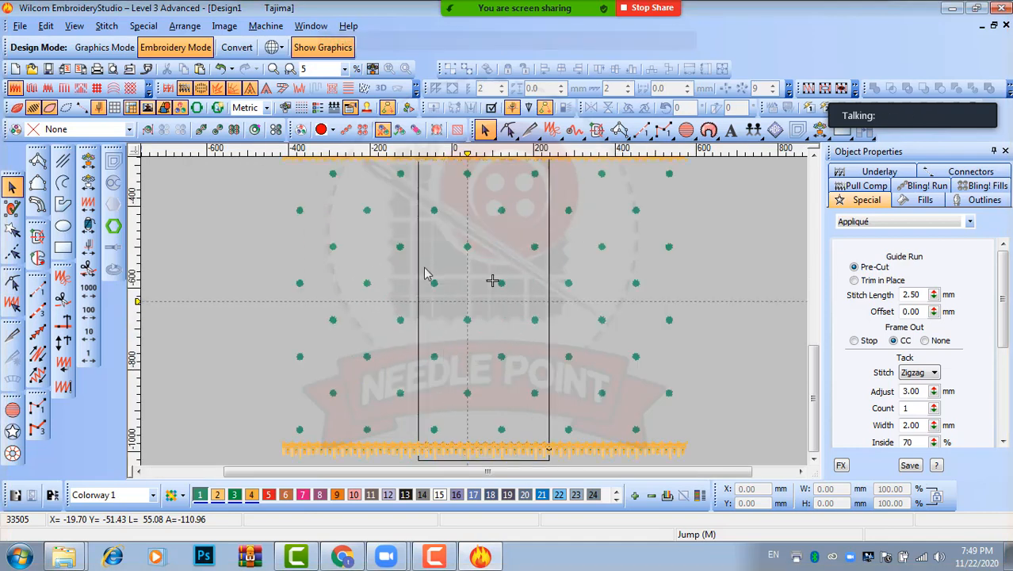
scroll(517, 295, "down", 2)
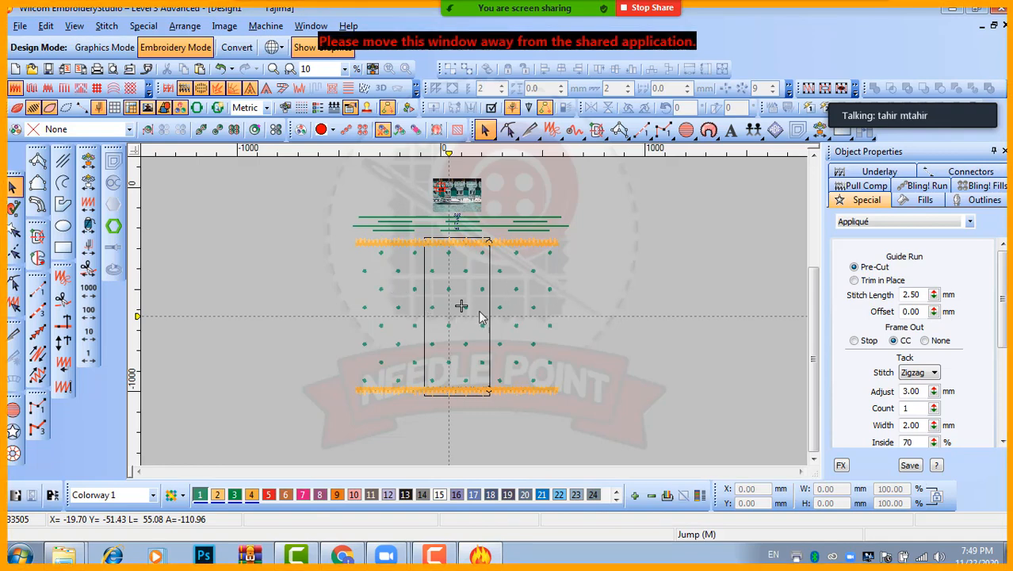
scroll(466, 232, "up", 4)
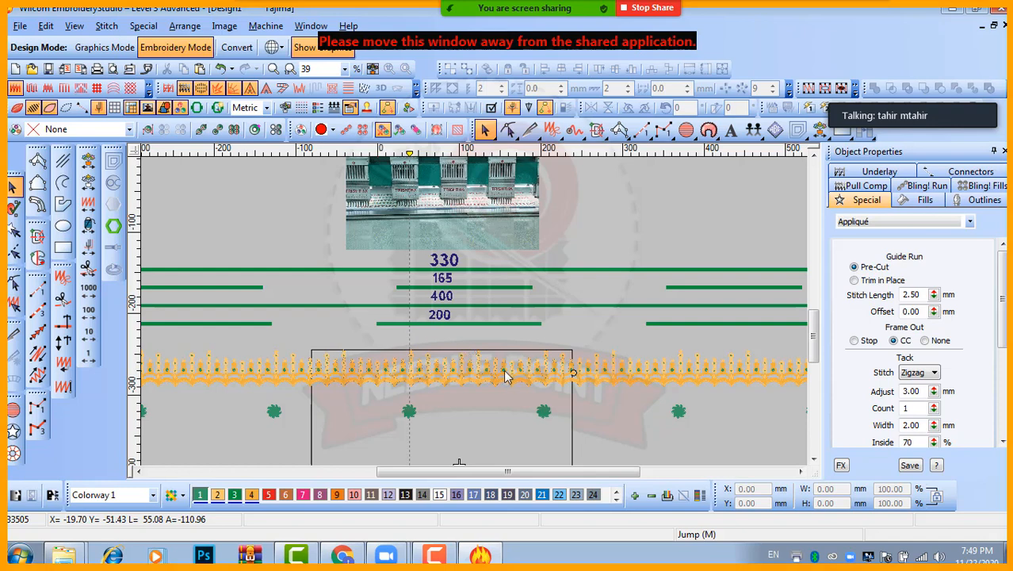
scroll(501, 351, "down", 2)
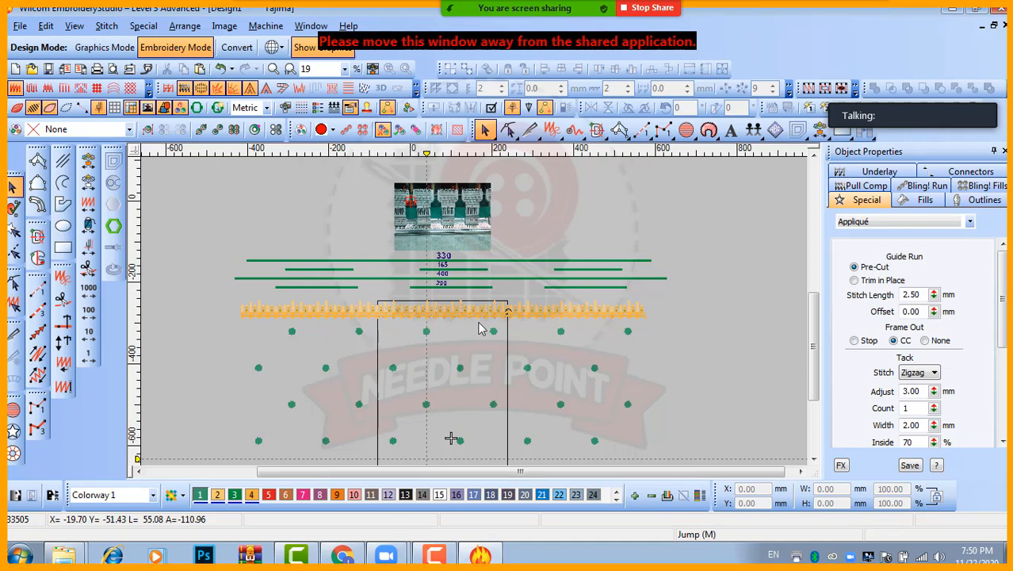
scroll(476, 333, "down", 2)
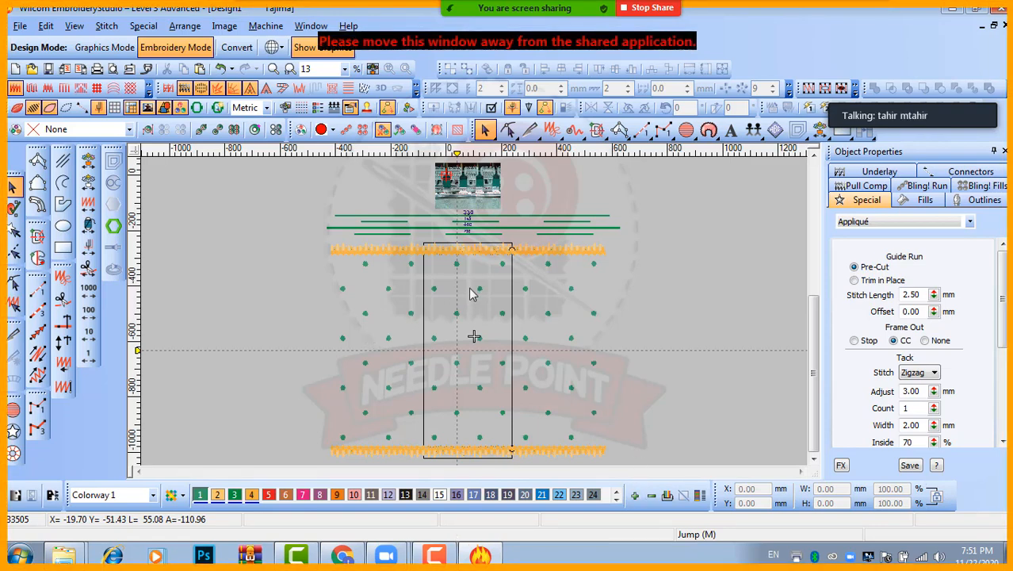
Step: Centre the short spacing lines beneath their labels: shift the 200 line left to X 75.84 mm and the 165 line left about 22 mm
scroll(475, 252, "up", 4)
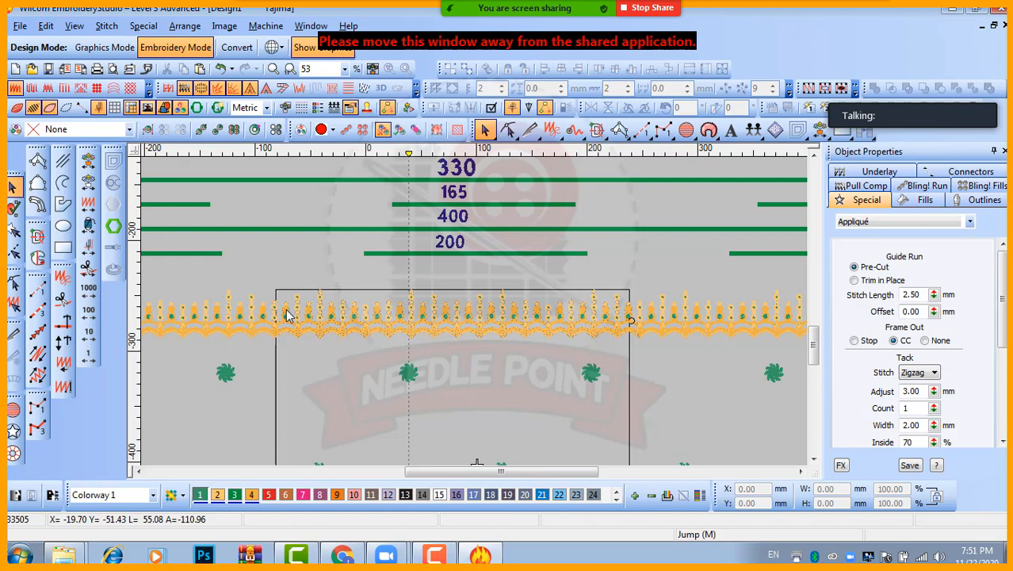
left_click(452, 253)
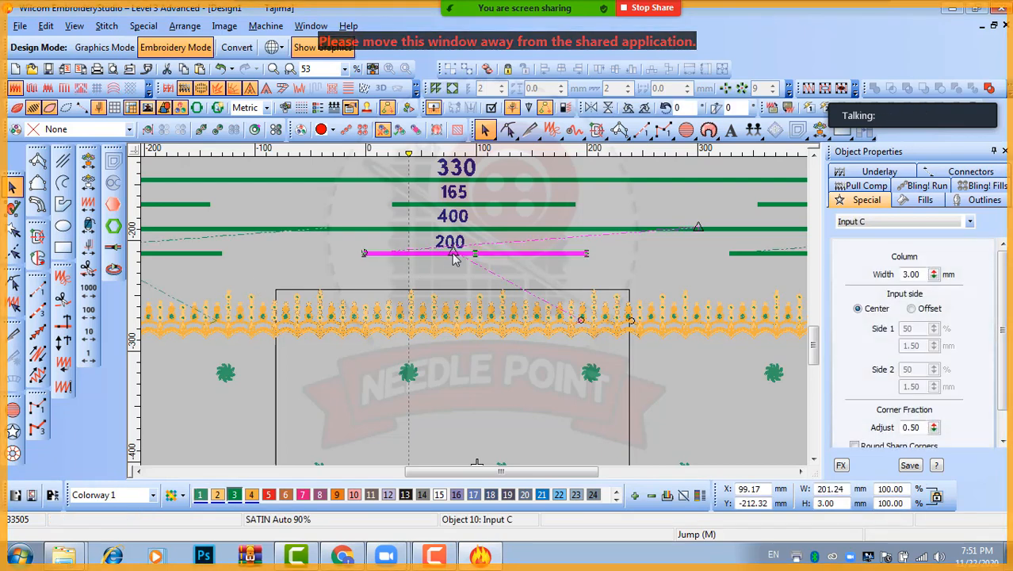
key("Left")
key("Left")
key("Left")
key("Left")
left_click_drag(454, 258, 458, 254)
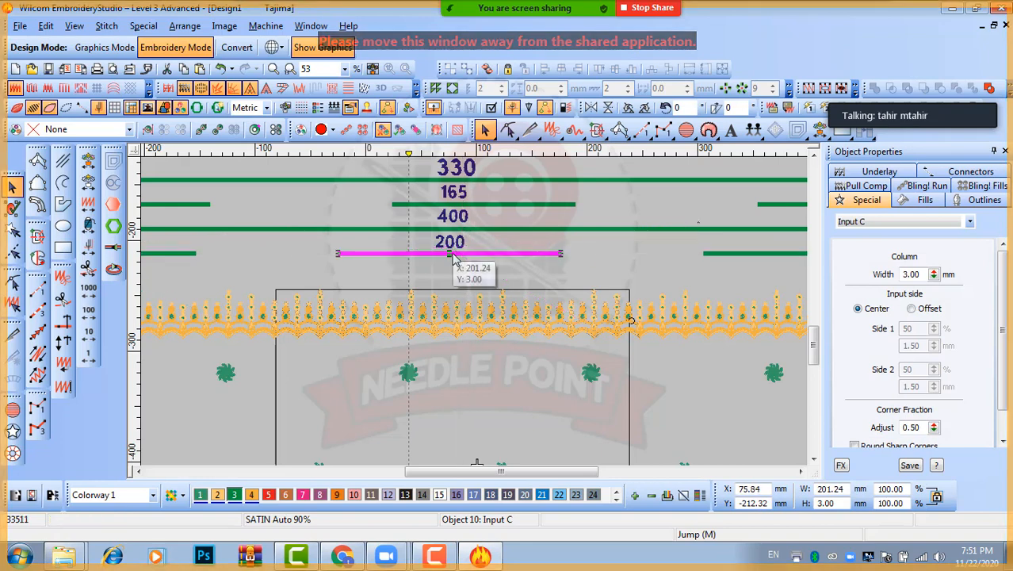
left_click_drag(486, 206, 467, 204)
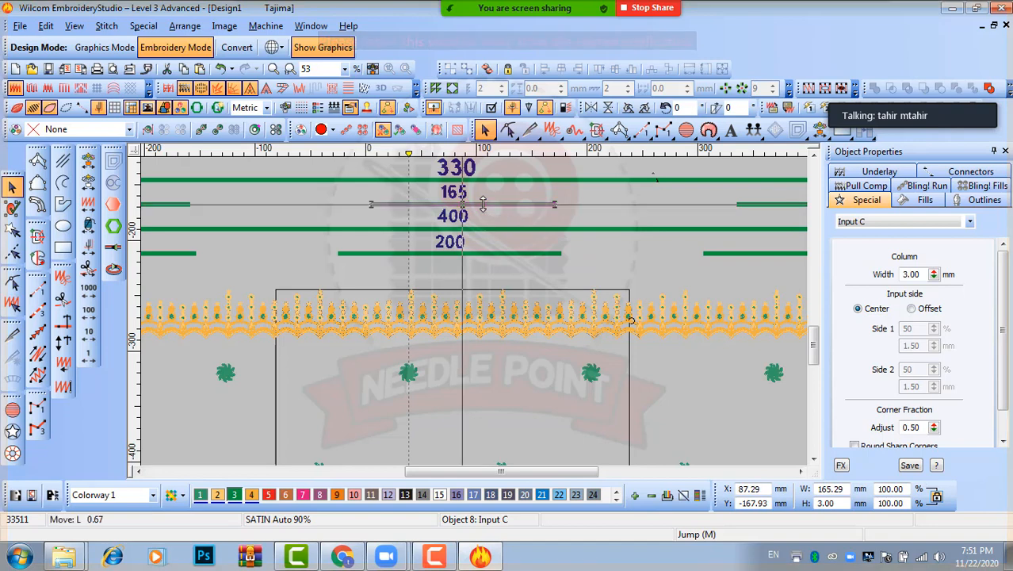
left_click(581, 204)
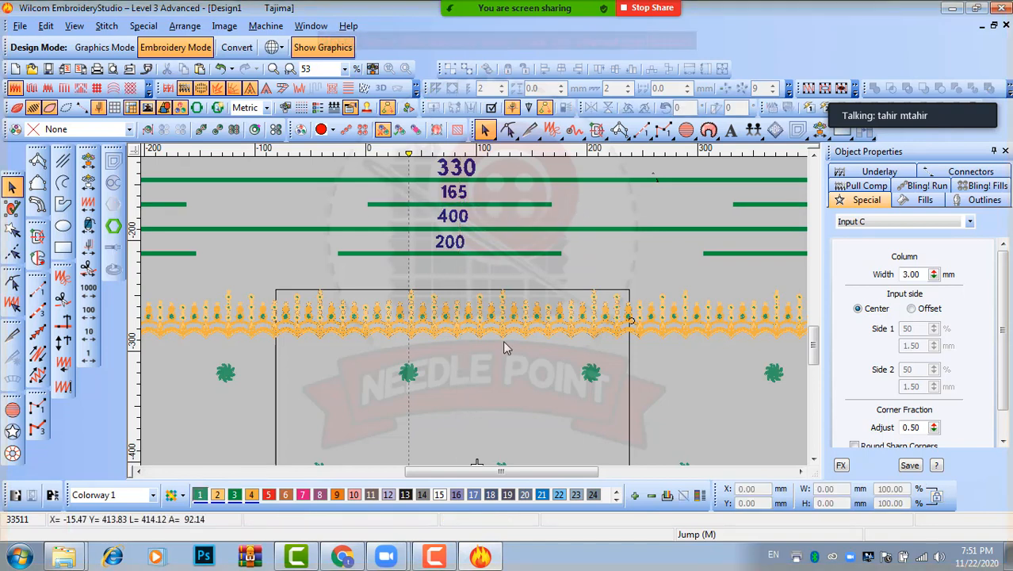
scroll(502, 340, "down", 1)
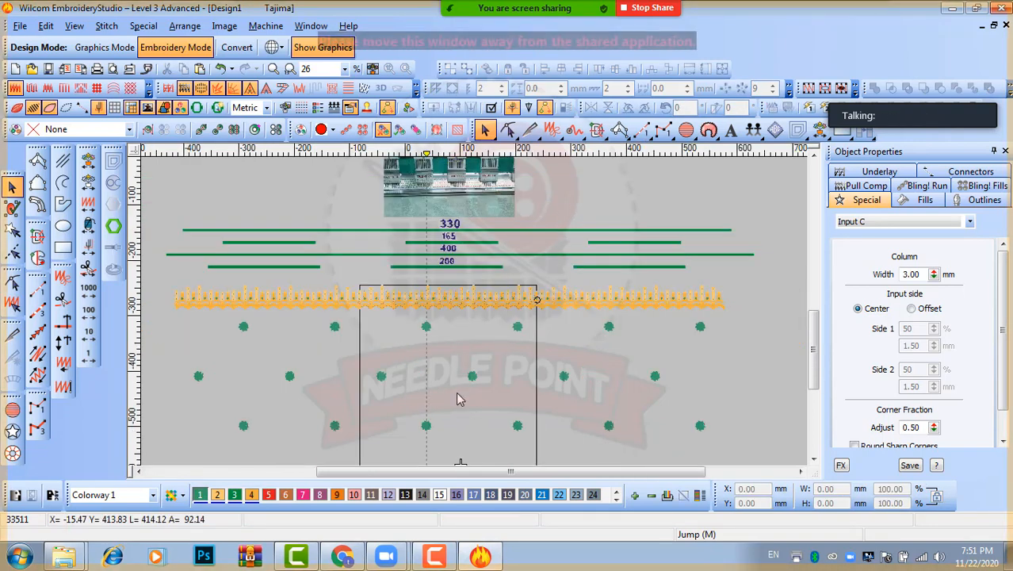
scroll(456, 398, "down", 1)
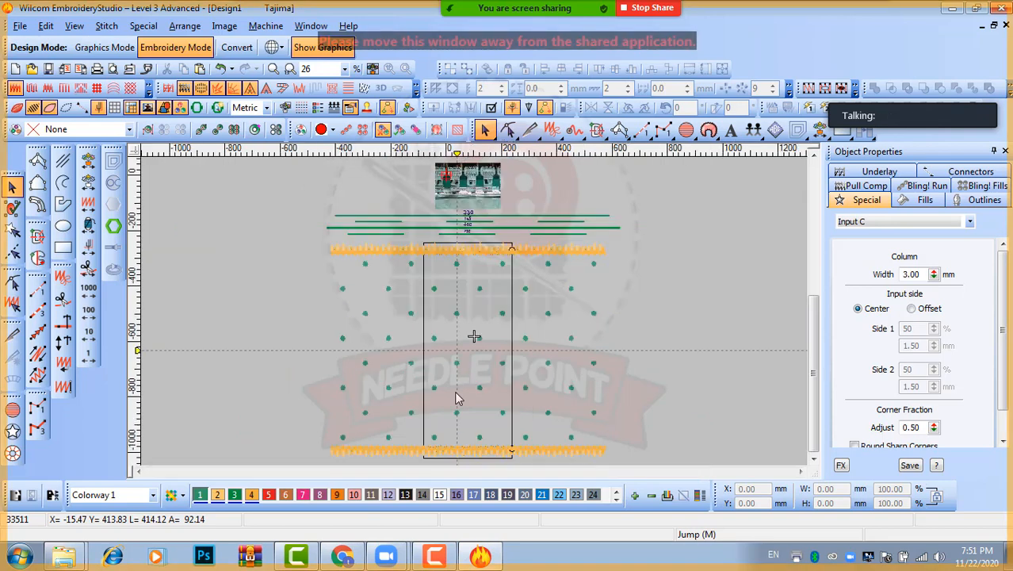